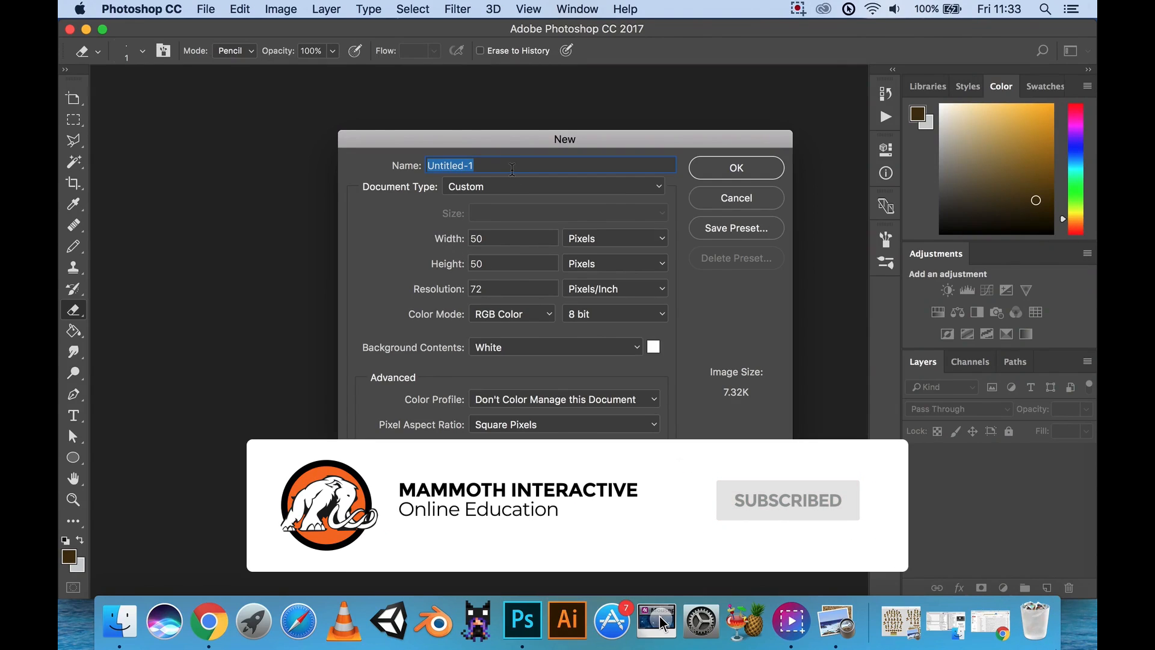
Create a 50 × 50 pixel RGB document at 72 pixels/inch named "Netroid Tut 001".
{"action": "type", "text": "Netroid"}
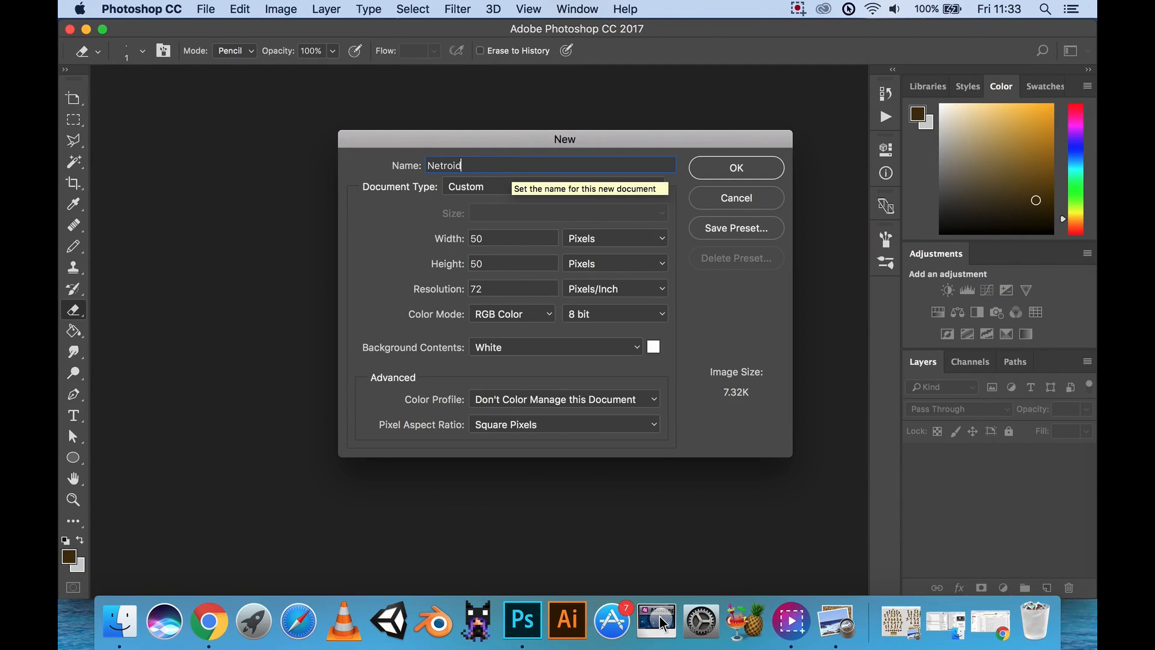
{"action": "type", "text": " Tut 001"}
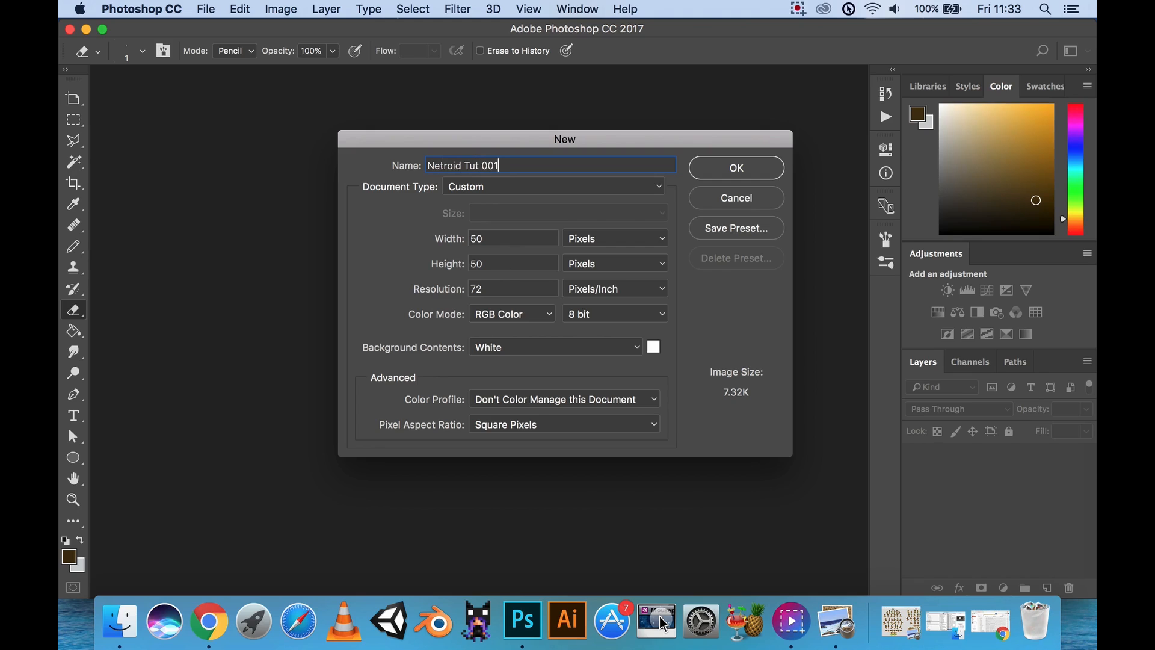
{"action": "key", "text": "Return"}
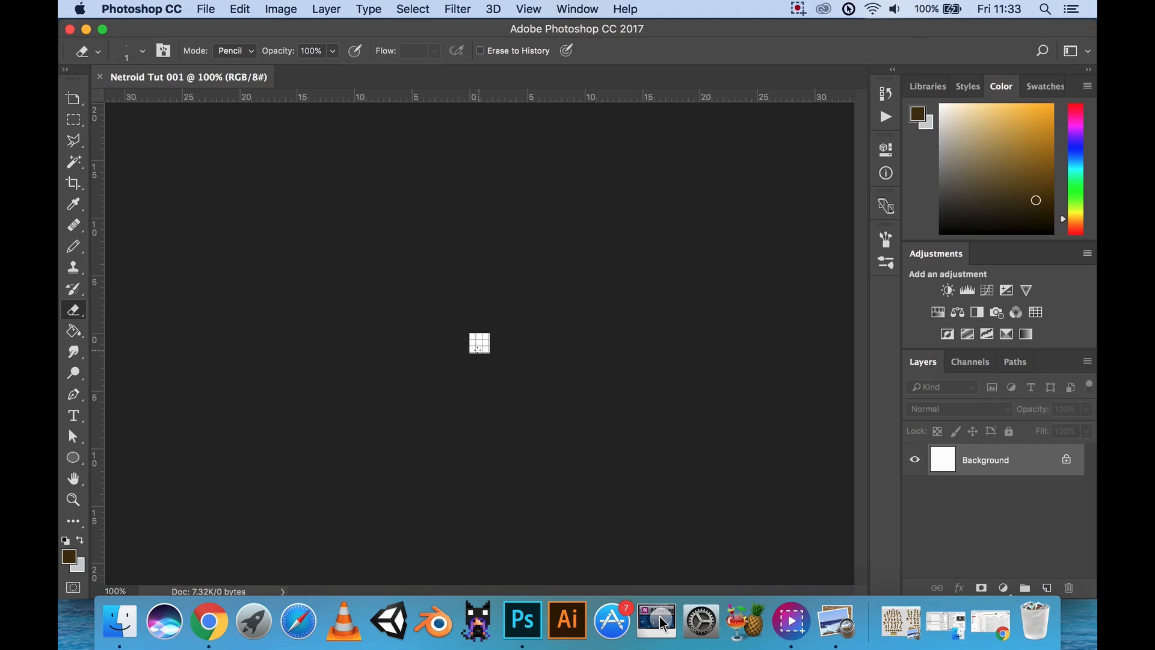
{"action": "key", "text": "super+0"}
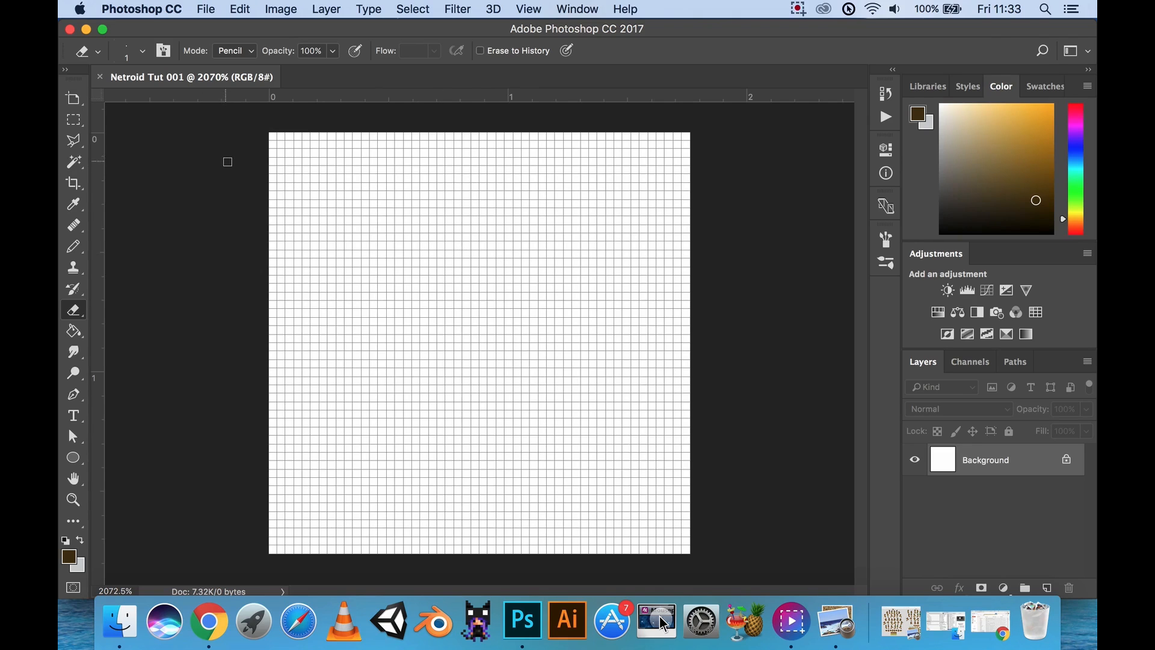
Examine the gridline spacing and subdivisions in the Guides, Grid & Slices preferences, then accept the dialog.
{"action": "left_click", "coordinate": [156, 10]}
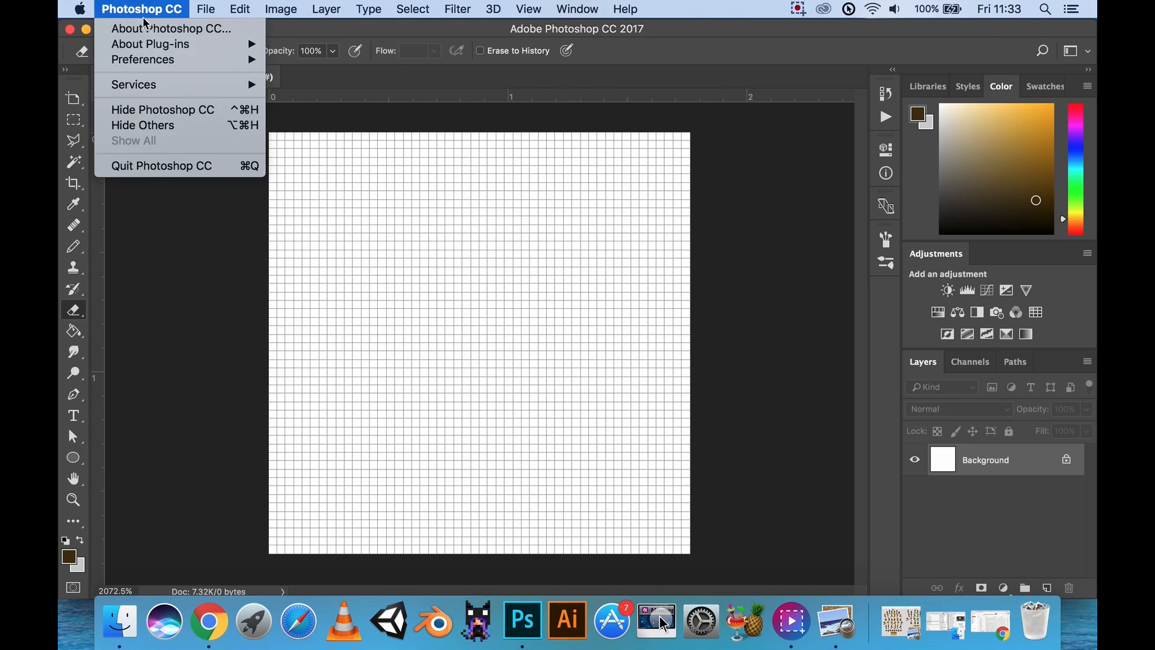
{"action": "mouse_move", "coordinate": [173, 60]}
{"action": "left_click", "coordinate": [300, 57]}
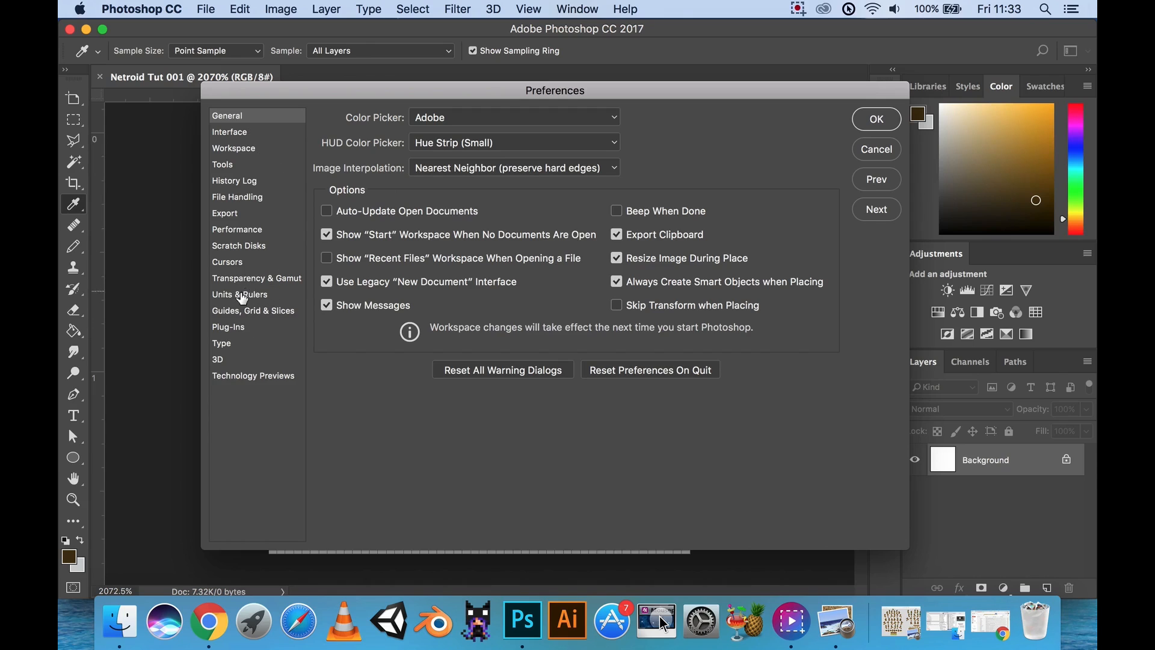
{"action": "left_click", "coordinate": [242, 296]}
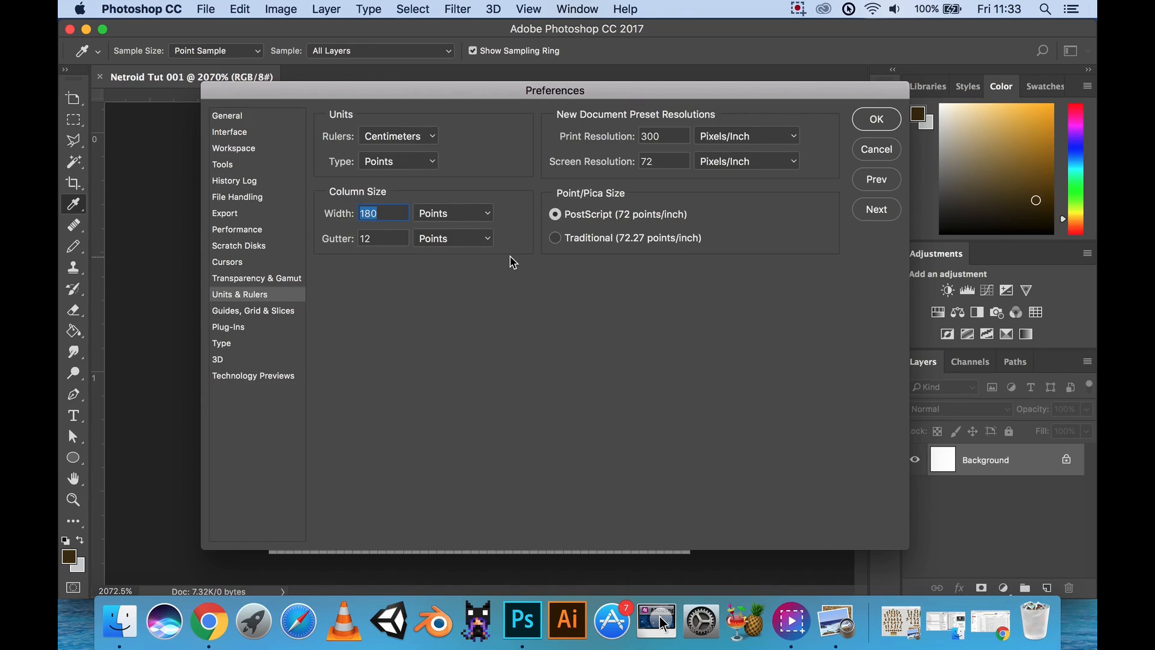
{"action": "left_click", "coordinate": [263, 320]}
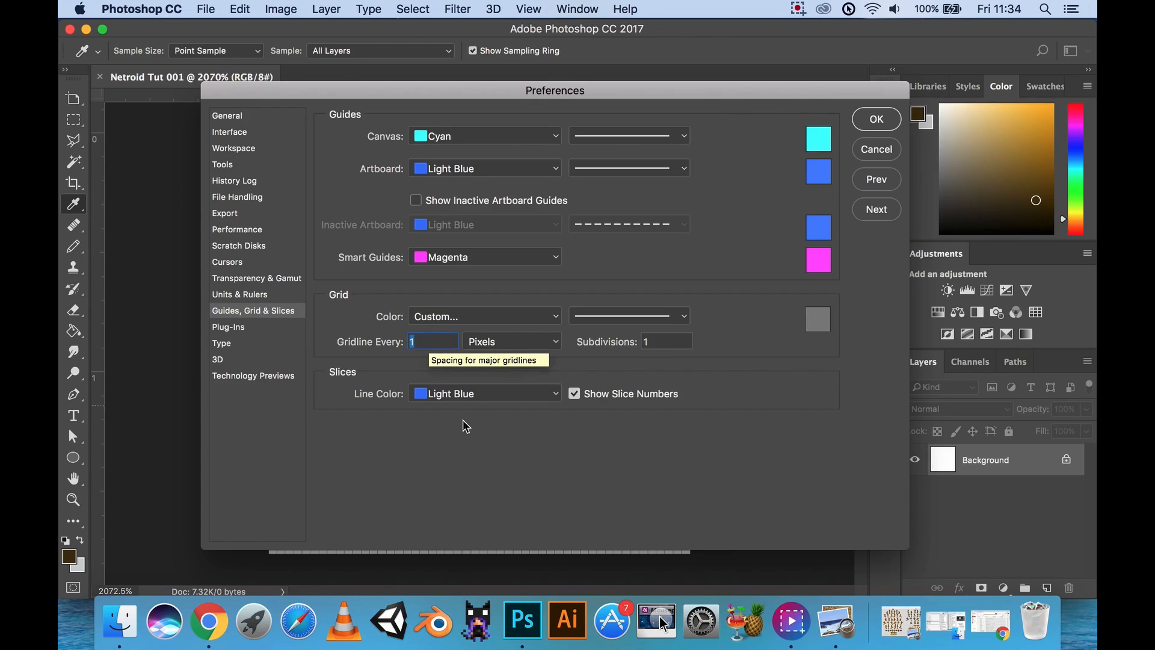
{"action": "left_click_drag", "start_coordinate": [526, 96], "coordinate": [704, 97]}
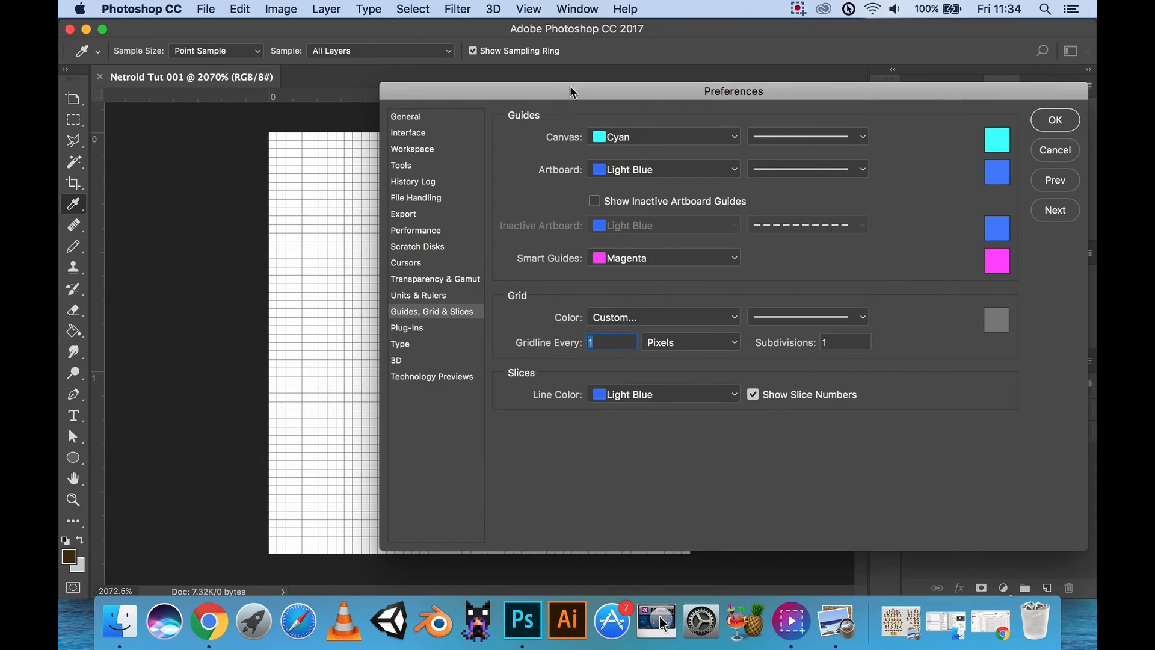
{"action": "left_click_drag", "start_coordinate": [573, 92], "coordinate": [443, 100]}
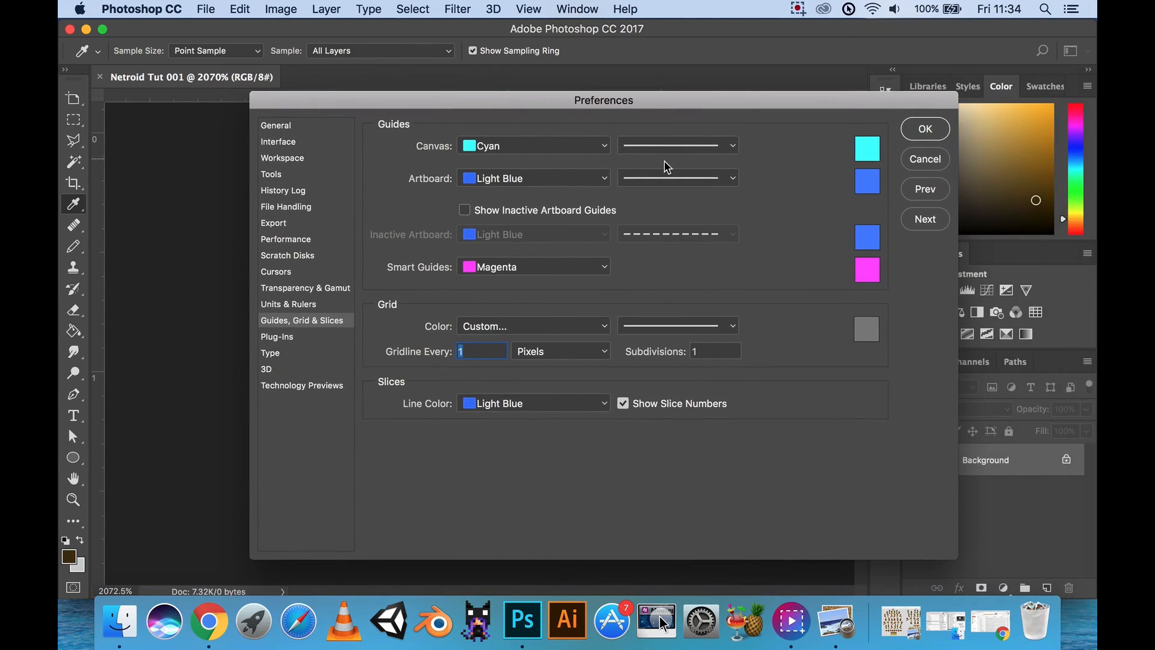
{"action": "left_click", "coordinate": [925, 130]}
{"action": "key", "text": "e"}
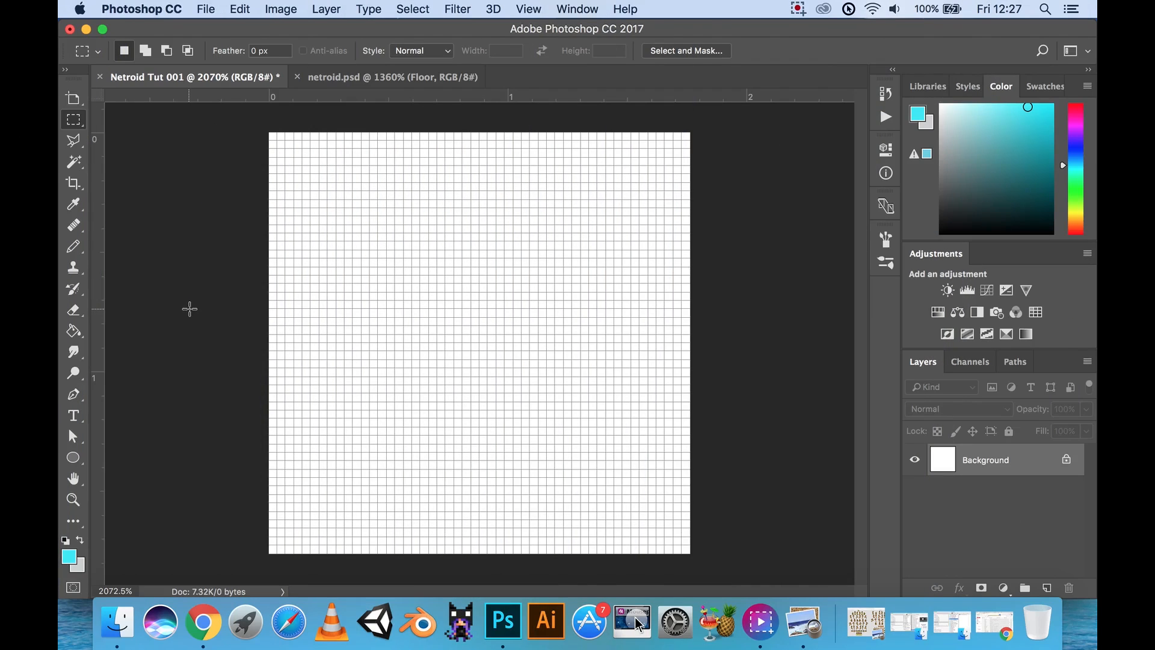
Check the tip size and hardness of the Pencil tool and of the Eraser tool.
{"action": "left_click", "coordinate": [74, 248]}
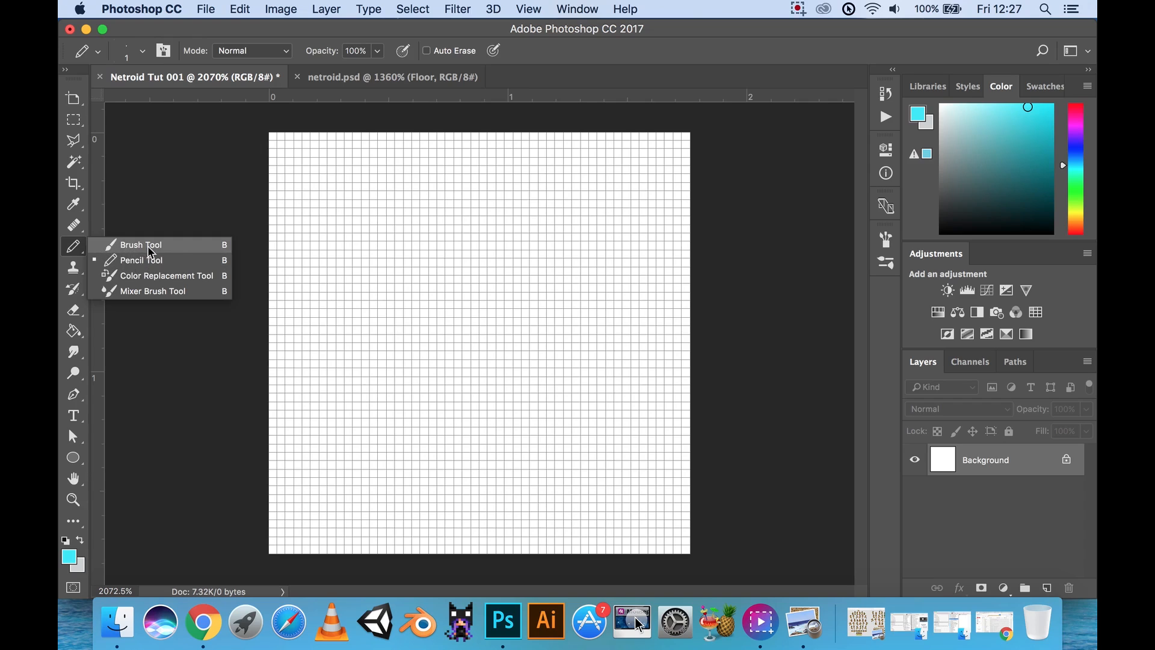
{"action": "left_click", "coordinate": [145, 261]}
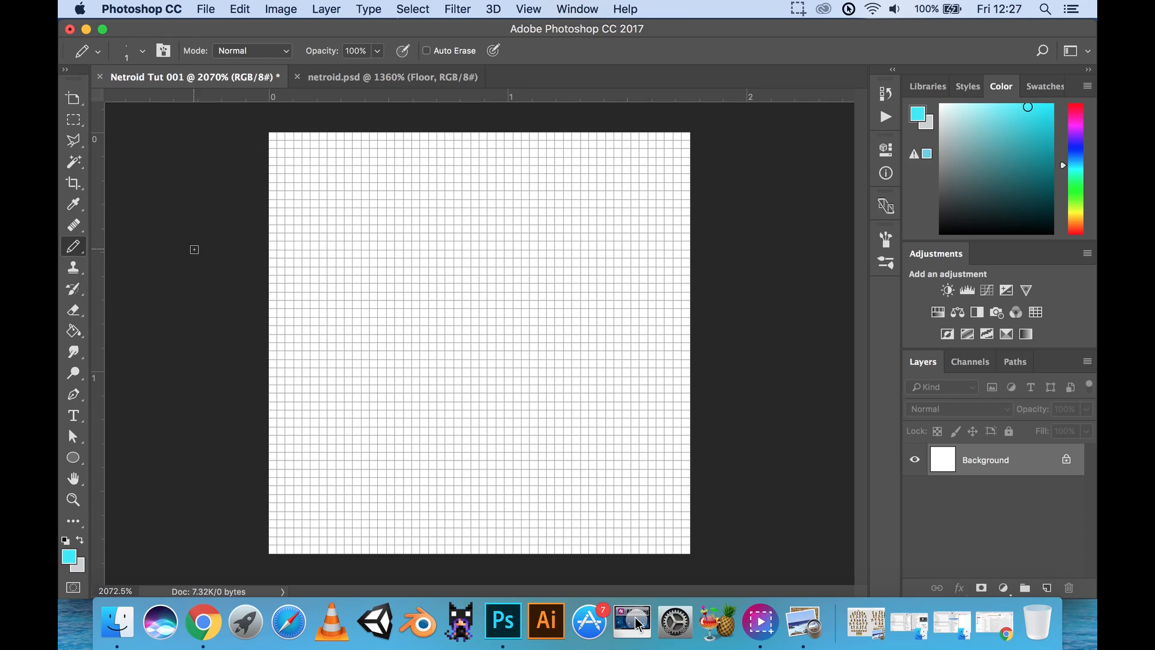
{"action": "left_click", "coordinate": [133, 58]}
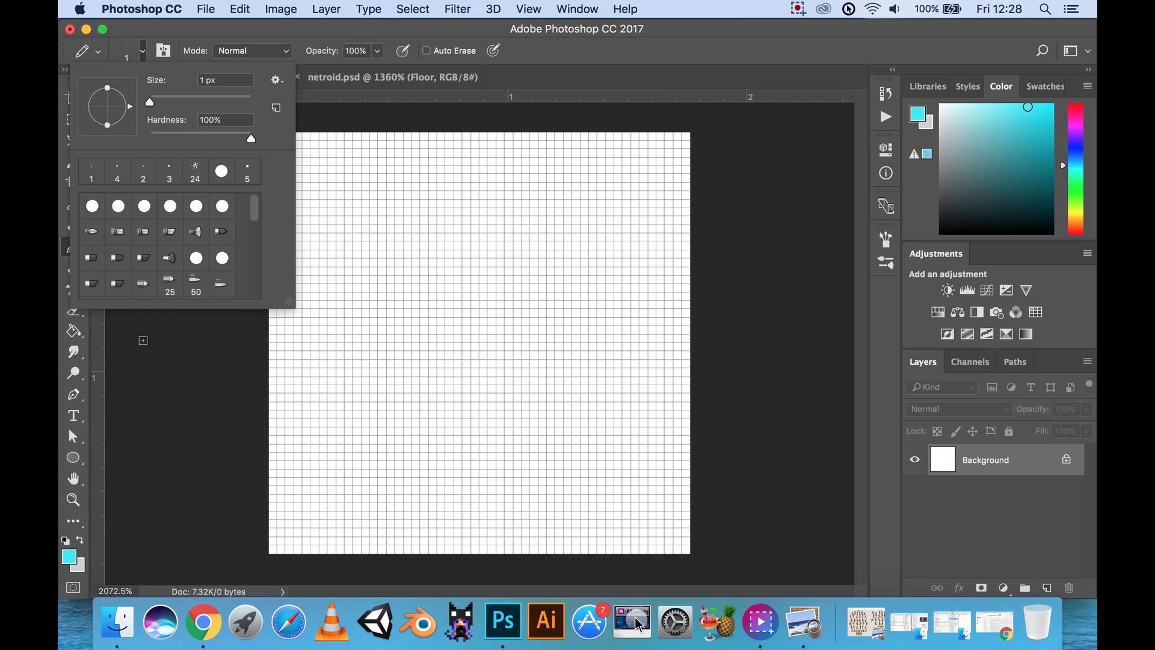
{"action": "left_click", "coordinate": [156, 350]}
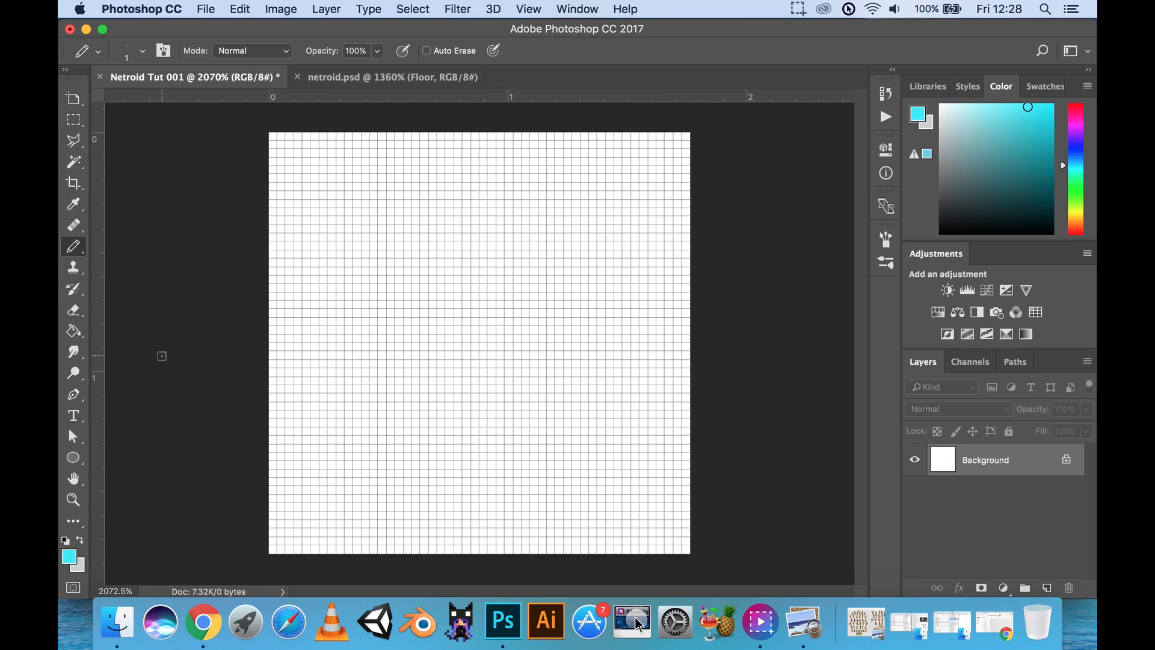
{"action": "left_click", "coordinate": [77, 311]}
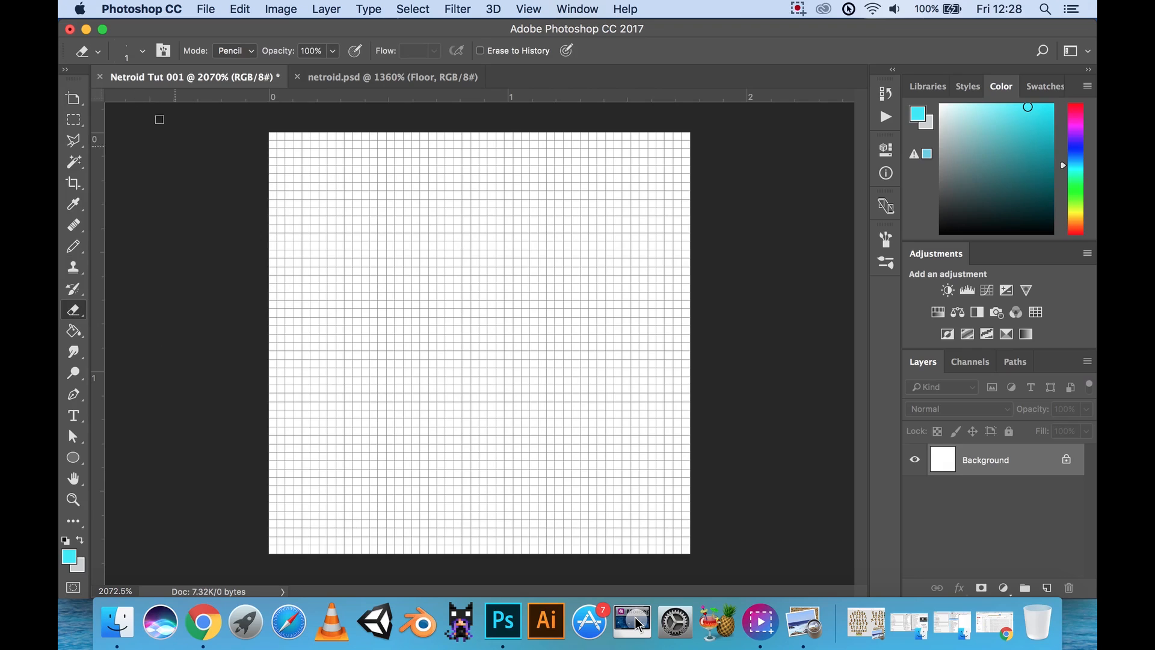
{"action": "left_click", "coordinate": [128, 52]}
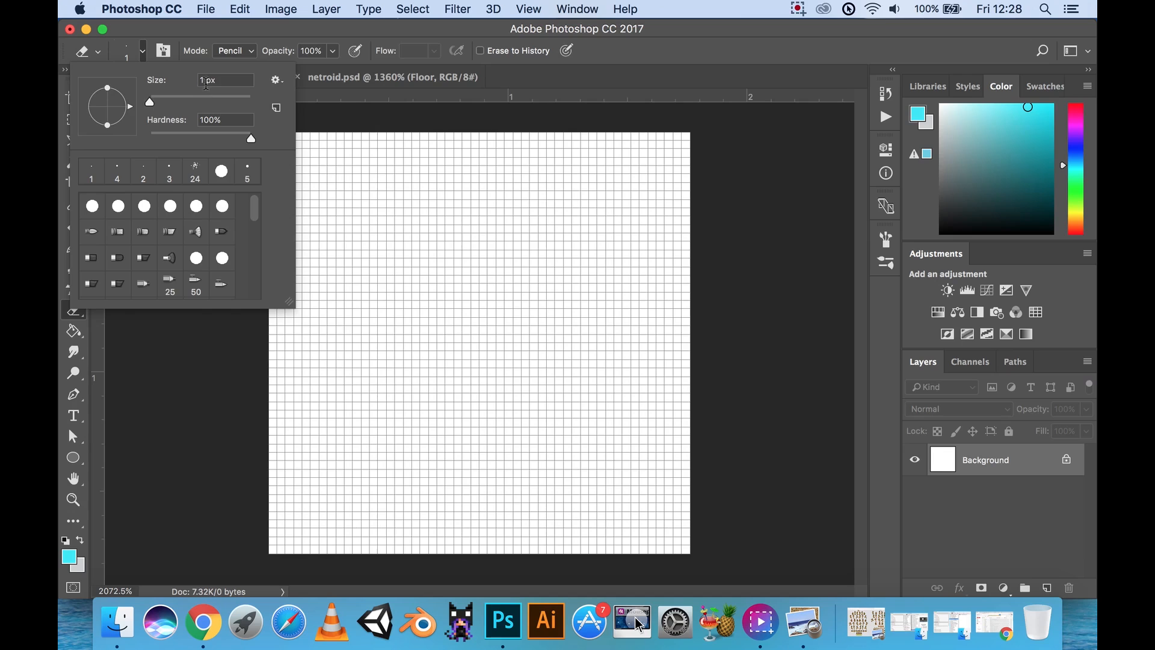
{"action": "left_click", "coordinate": [181, 395]}
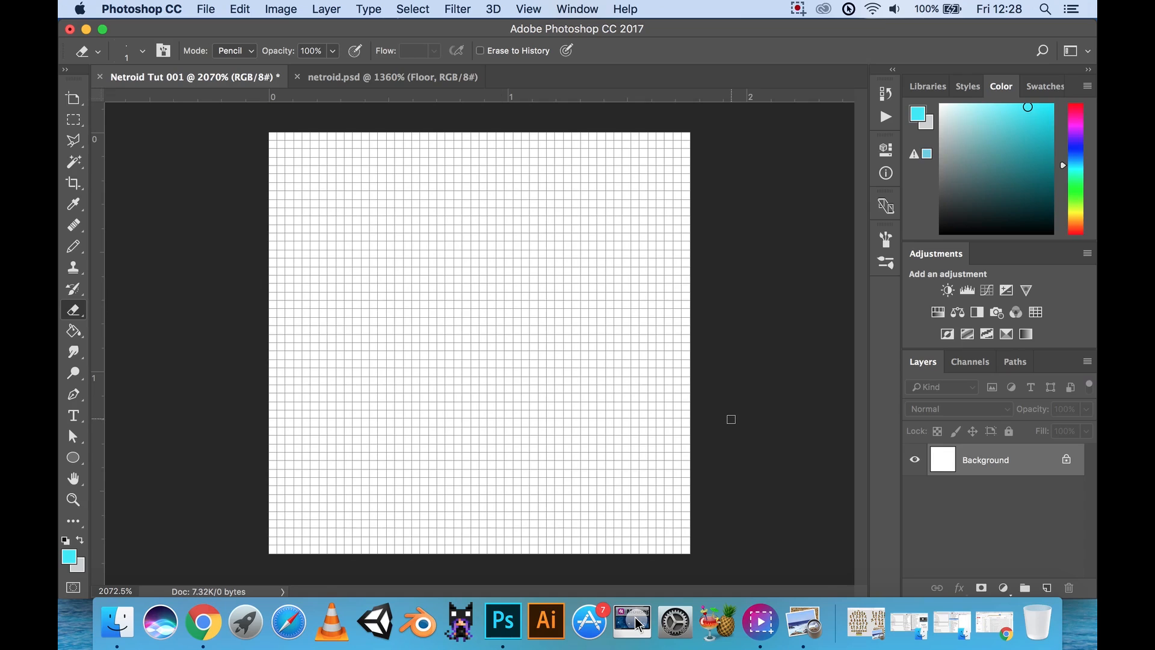
Create a new layer group above the white background layer and name it "Background".
{"action": "left_click", "coordinate": [1026, 587]}
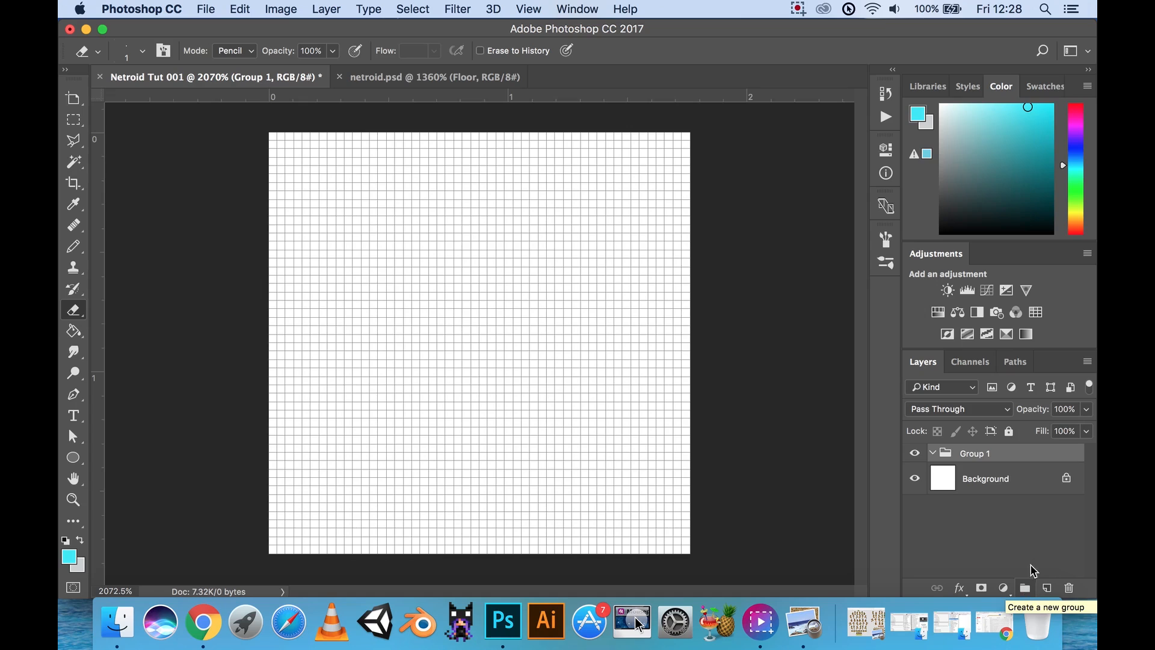
{"action": "double_click", "coordinate": [973, 453]}
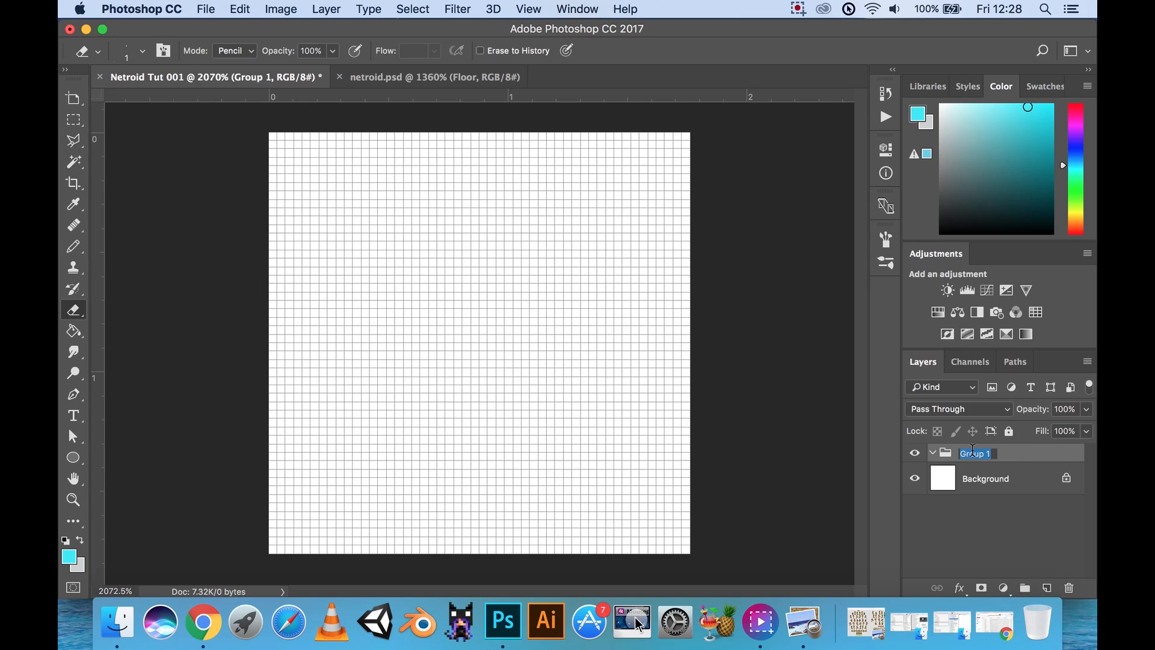
{"action": "type", "text": "Background"}
{"action": "key", "text": "Return"}
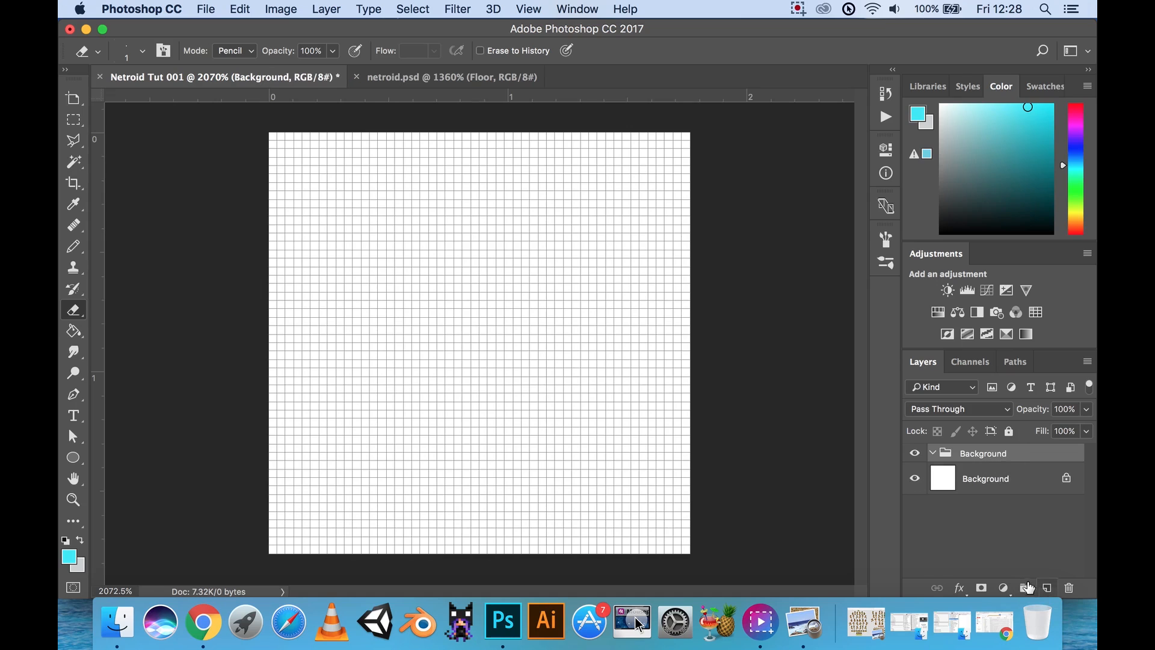
Create a second layer group nested inside the Background group and name it "Floor".
{"action": "left_click", "coordinate": [1025, 588]}
{"action": "left_click_drag", "start_coordinate": [985, 457], "coordinate": [986, 472]}
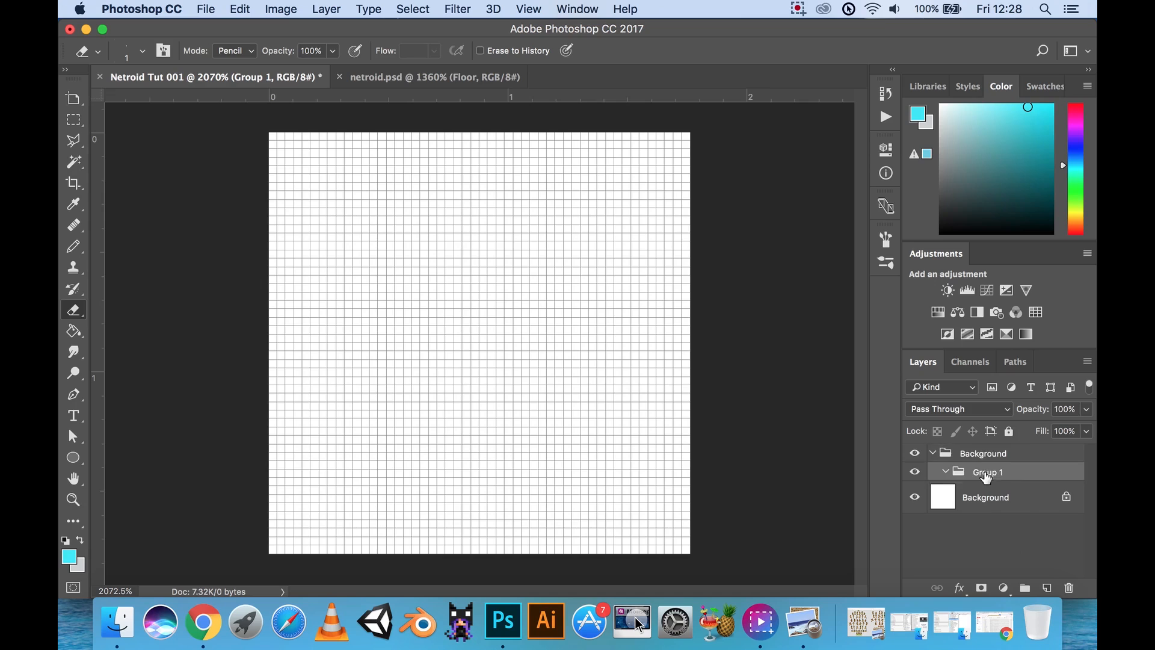
{"action": "double_click", "coordinate": [987, 472]}
{"action": "type", "text": "Floor"}
{"action": "key", "text": "Return"}
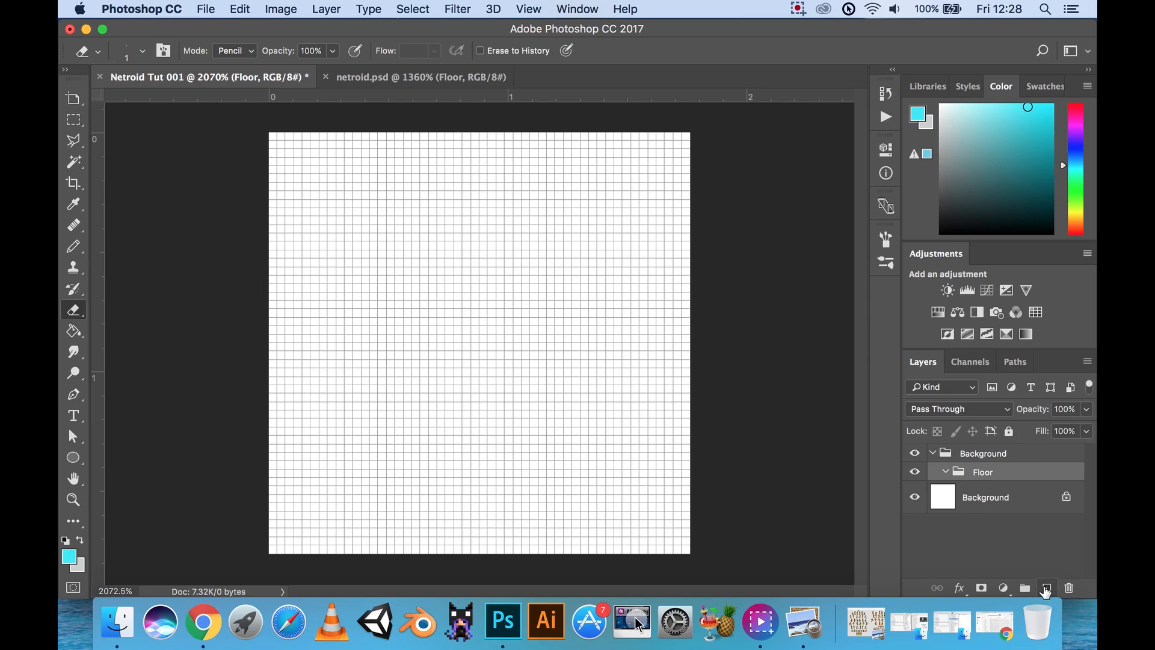
Add a new empty layer inside the Floor group and hide the locked white Background layer.
{"action": "left_click", "coordinate": [1046, 591]}
{"action": "left_click_drag", "start_coordinate": [980, 507], "coordinate": [1004, 482]}
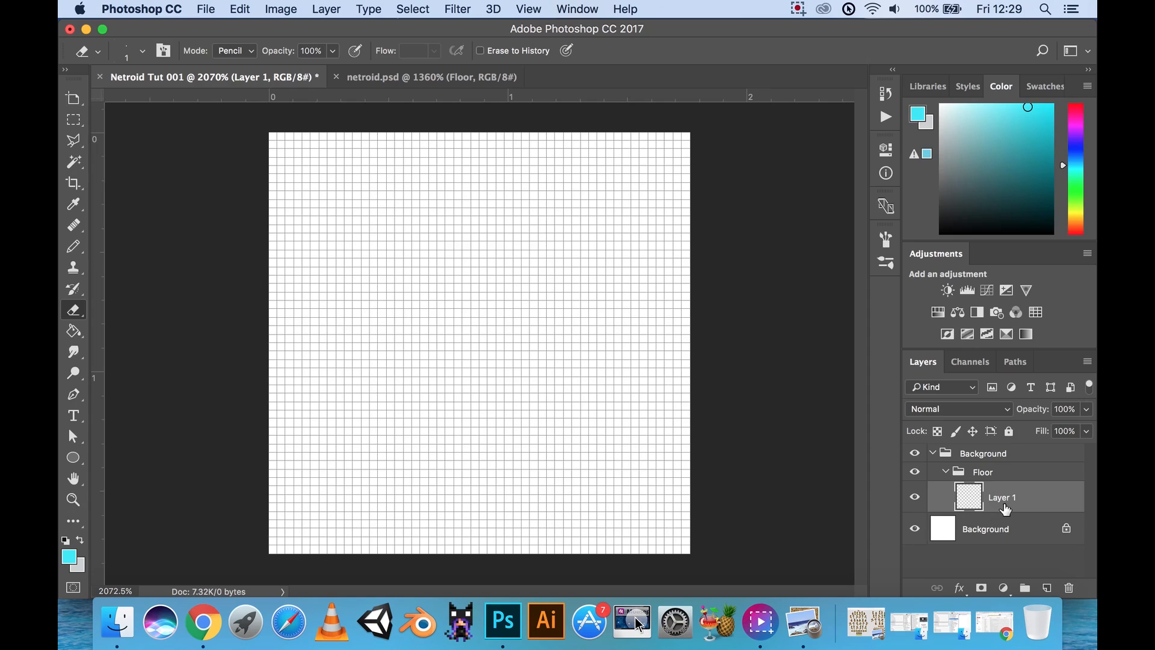
{"action": "left_click", "coordinate": [915, 529]}
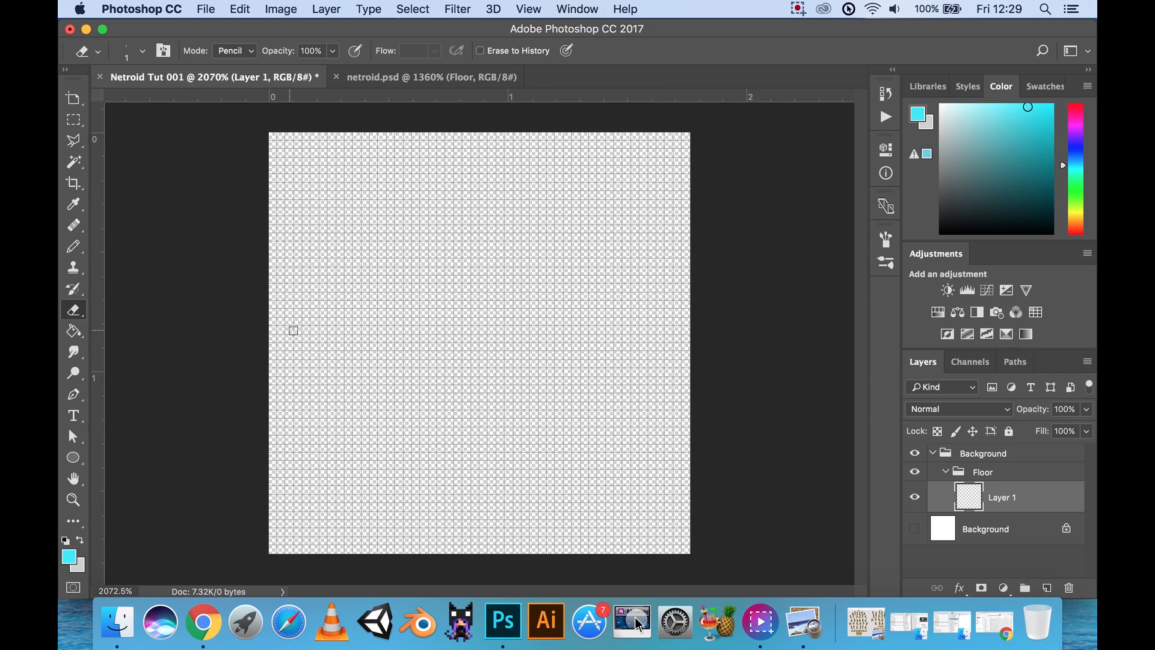
Select the lower half of the canvas, fill it with dark blue at 100% opacity on the Floor group's layer, and deselect.
{"action": "left_click", "coordinate": [74, 120]}
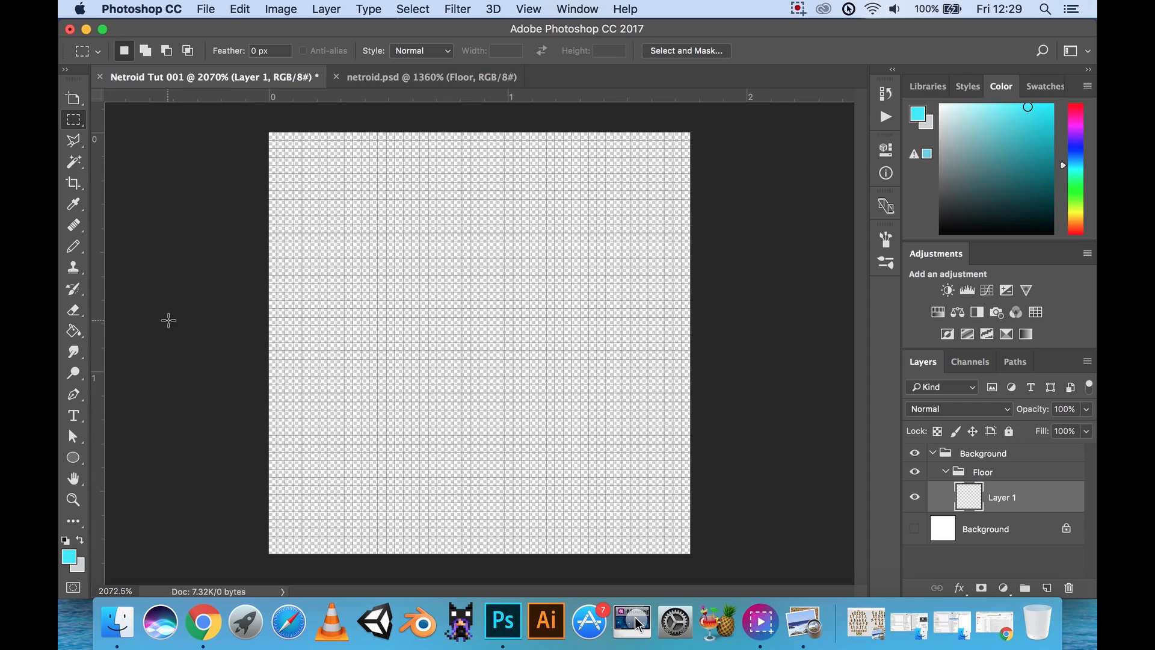
{"action": "left_click_drag", "start_coordinate": [252, 554], "coordinate": [690, 344]}
{"action": "mouse_move", "coordinate": [1069, 167]}
{"action": "left_mouse_down"}
{"action": "mouse_move", "coordinate": [1073, 149]}
{"action": "mouse_move", "coordinate": [1057, 150]}
{"action": "mouse_move", "coordinate": [1051, 180]}
{"action": "mouse_move", "coordinate": [1050, 162]}
{"action": "left_mouse_up"}
{"action": "left_click", "coordinate": [1052, 116]}
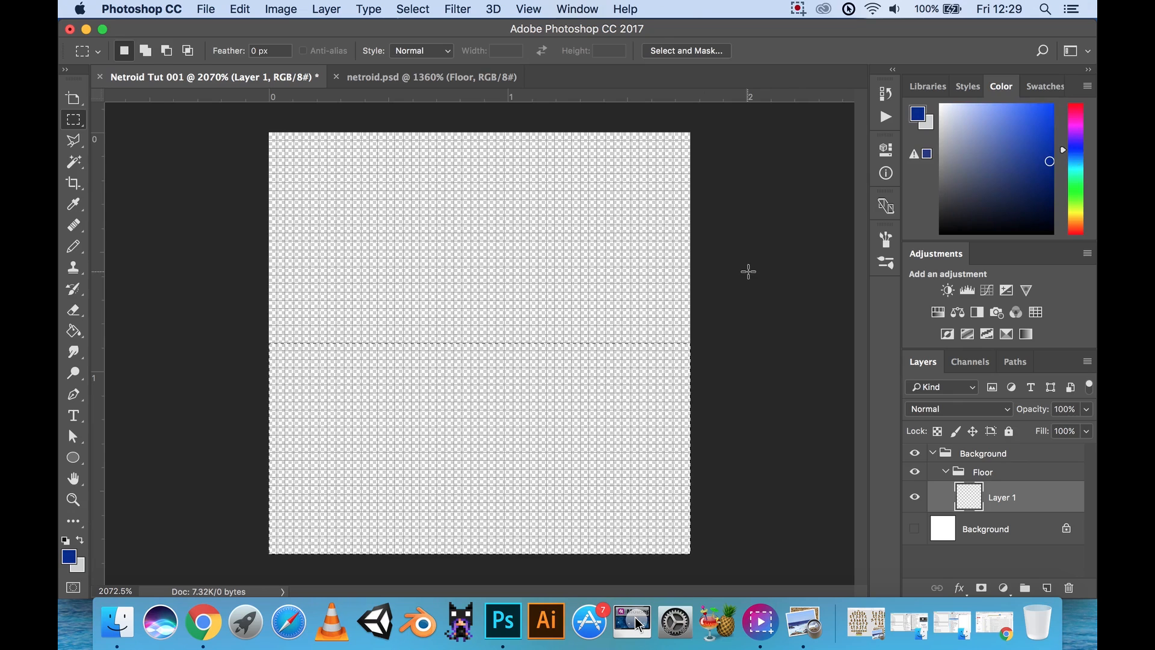
{"action": "key", "text": "i"}
{"action": "key", "text": "shift+F5"}
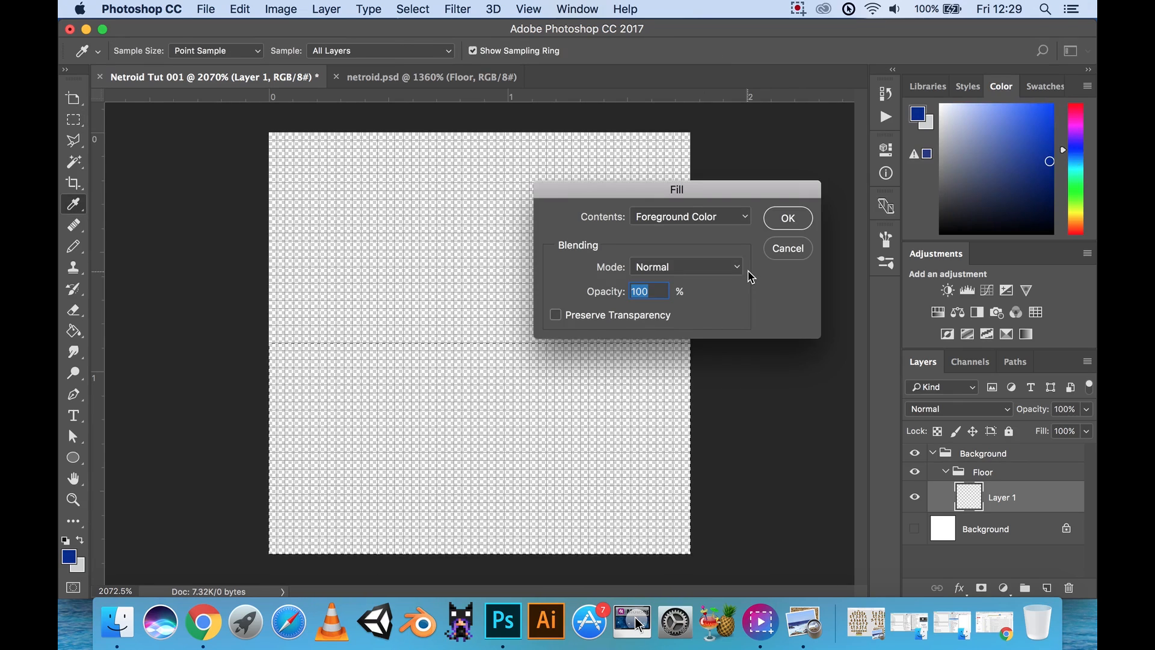
{"action": "key", "text": "Return"}
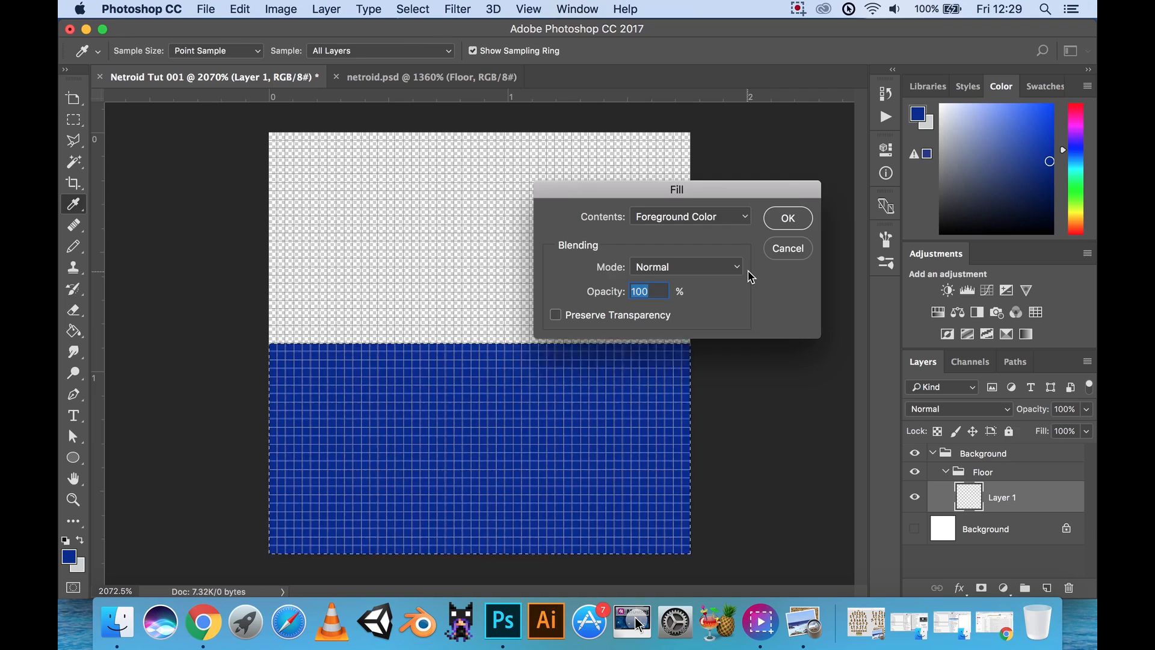
{"action": "key", "text": "m"}
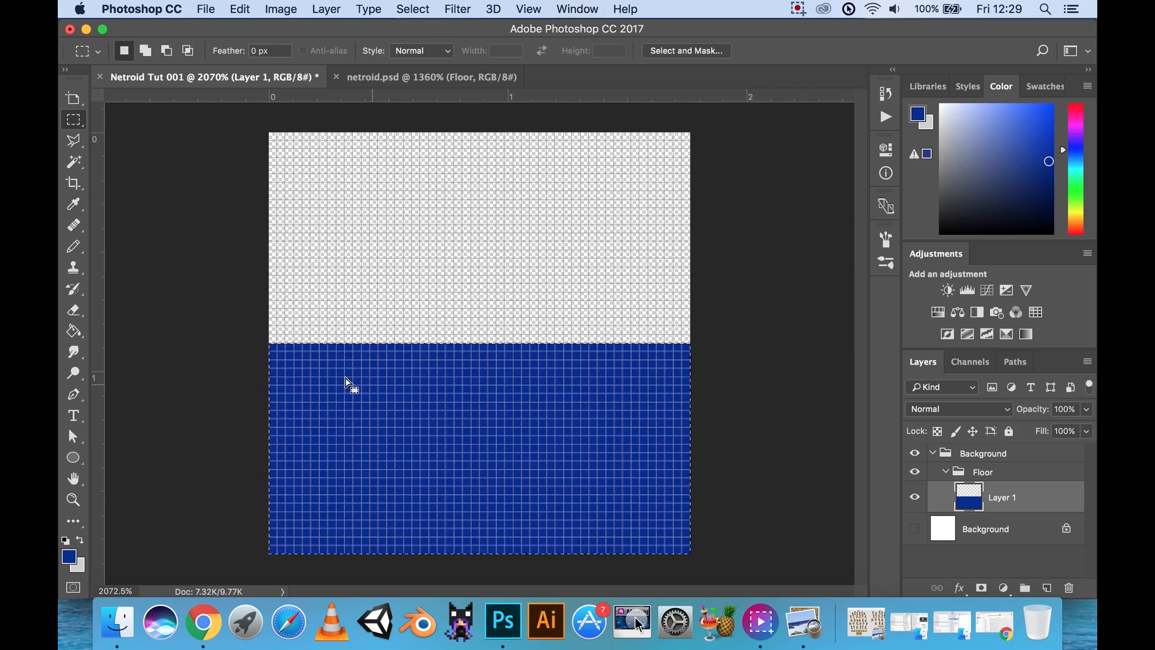
{"action": "left_click", "coordinate": [720, 380]}
On a new layer above the blue fill, draw a 1-pixel bright turquoise pencil line across the full width in the blue area's second pixel row.
{"action": "left_click", "coordinate": [1048, 587]}
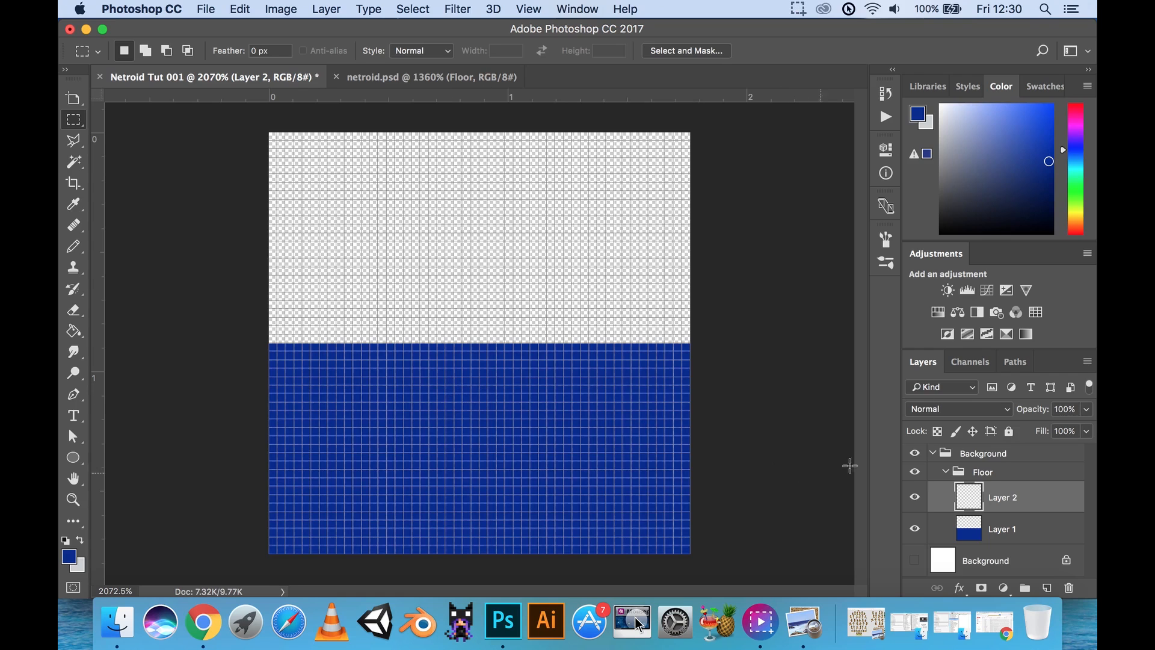
{"action": "left_click_drag", "start_coordinate": [1075, 161], "coordinate": [1081, 173]}
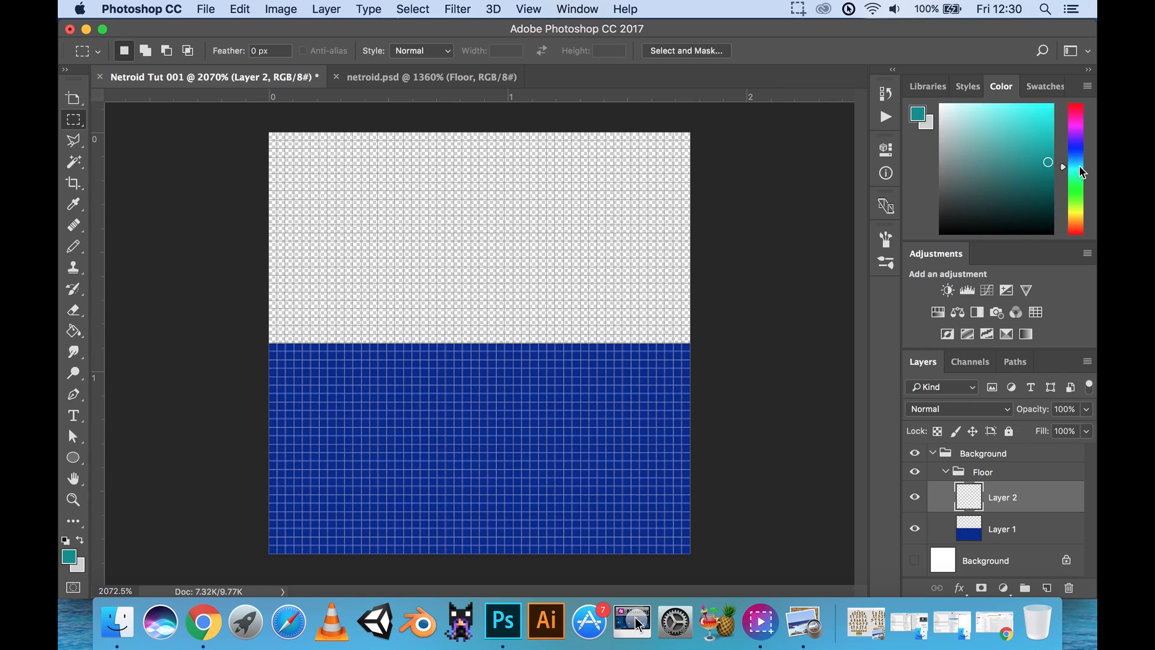
{"action": "mouse_move", "coordinate": [1080, 168]}
{"action": "left_mouse_down"}
{"action": "mouse_move", "coordinate": [1050, 135]}
{"action": "mouse_move", "coordinate": [1052, 105]}
{"action": "left_mouse_up"}
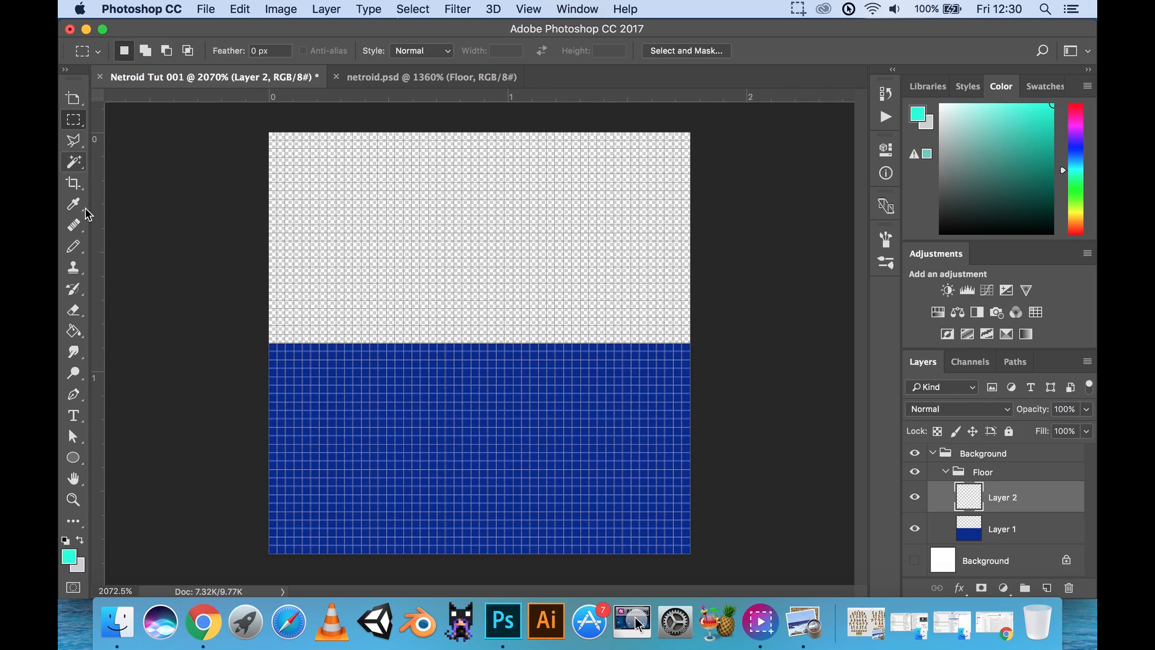
{"action": "left_click", "coordinate": [74, 246]}
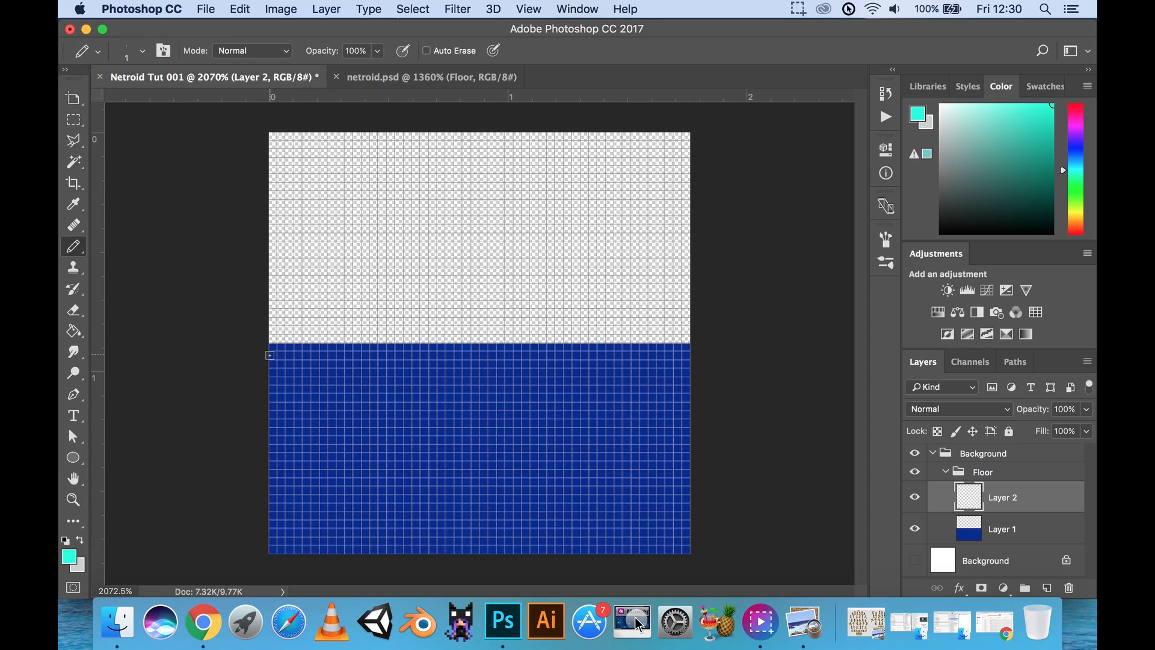
{"action": "left_click", "coordinate": [685, 356], "text": "shift"}
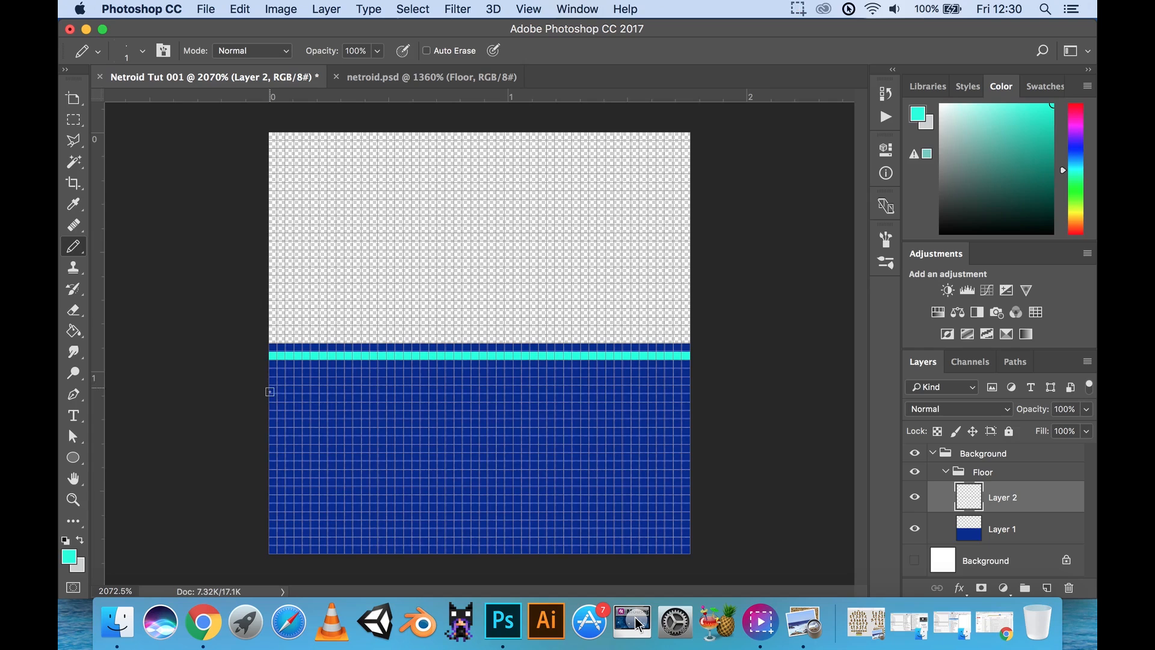
Draw a 24-pixel turquoise line inward from the canvas's left edge below the first line, ending in an even eight-pixel diagonal down to the right.
{"action": "left_click", "coordinate": [466, 389], "text": "shift"}
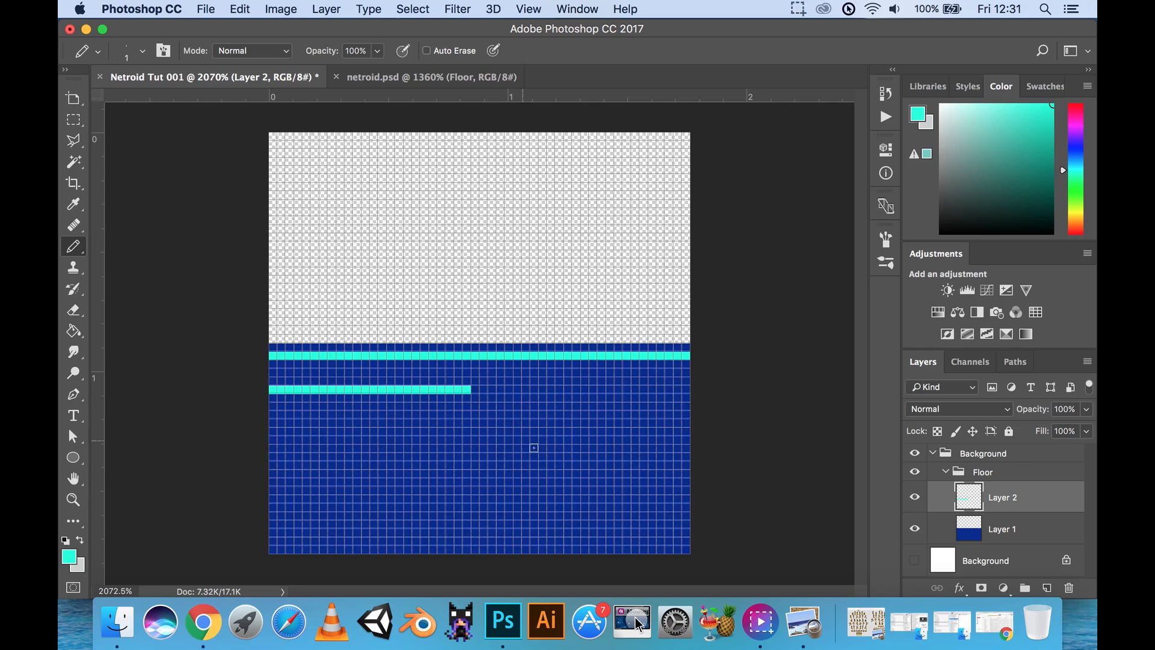
{"action": "left_click", "coordinate": [543, 456], "text": "shift"}
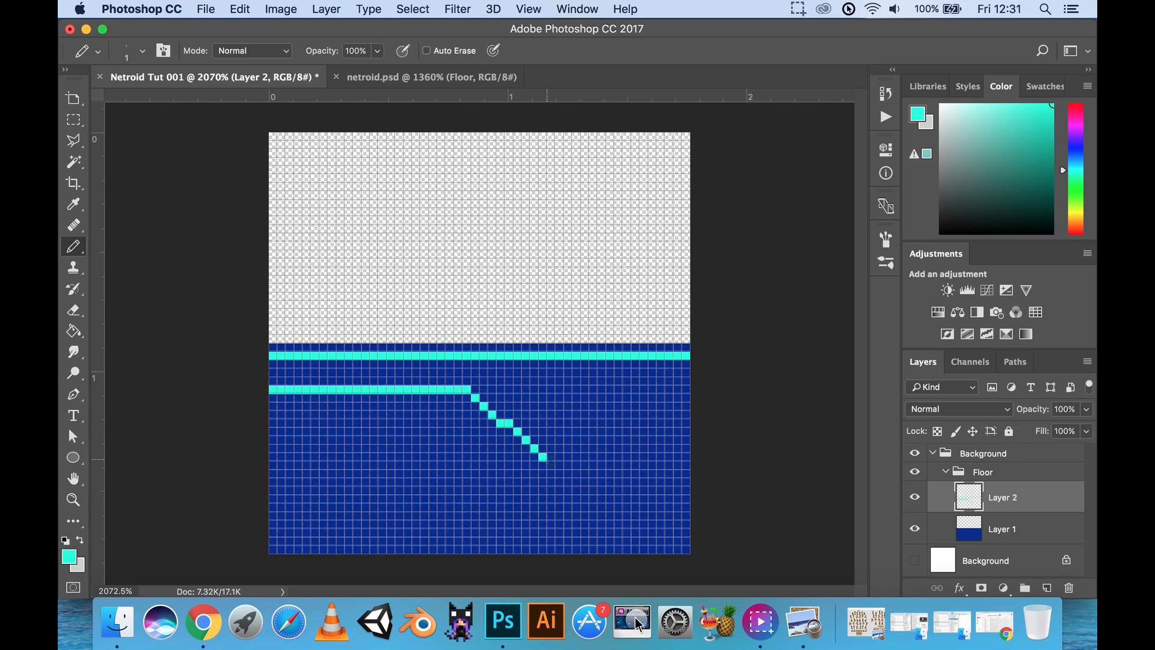
{"action": "left_click", "coordinate": [508, 431]}
{"action": "left_click", "coordinate": [533, 452], "text": "shift"}
{"action": "scroll", "coordinate": [538, 460], "scroll_direction": "up", "scroll_amount": 2}
{"action": "left_click", "coordinate": [533, 457]}
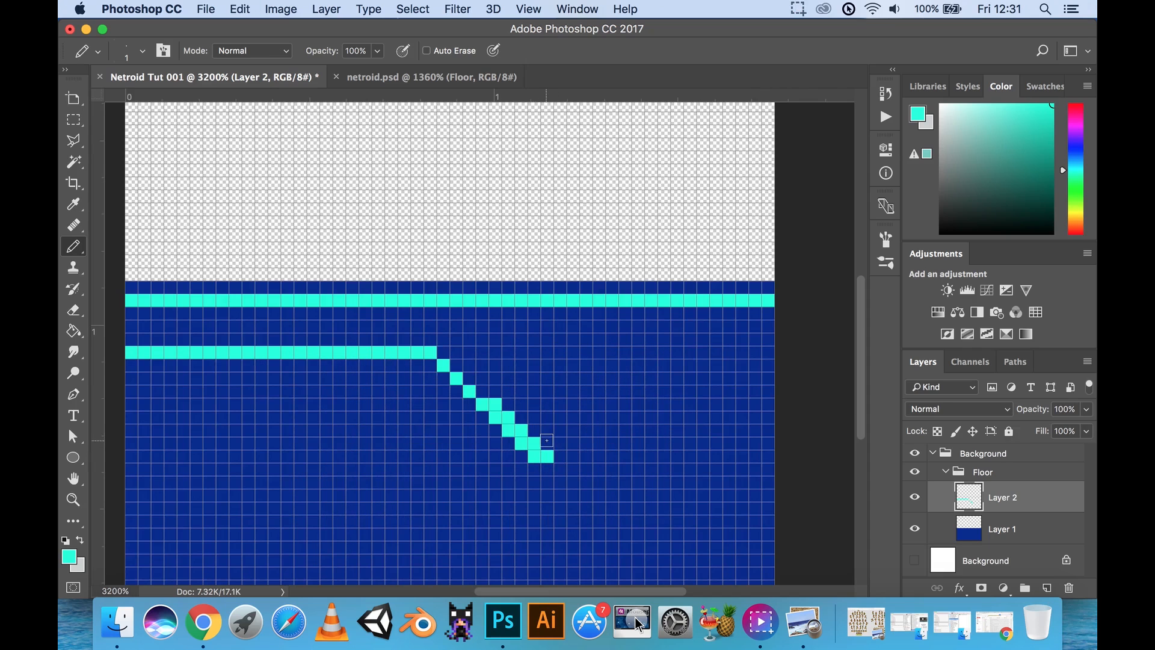
{"action": "key", "text": "e"}
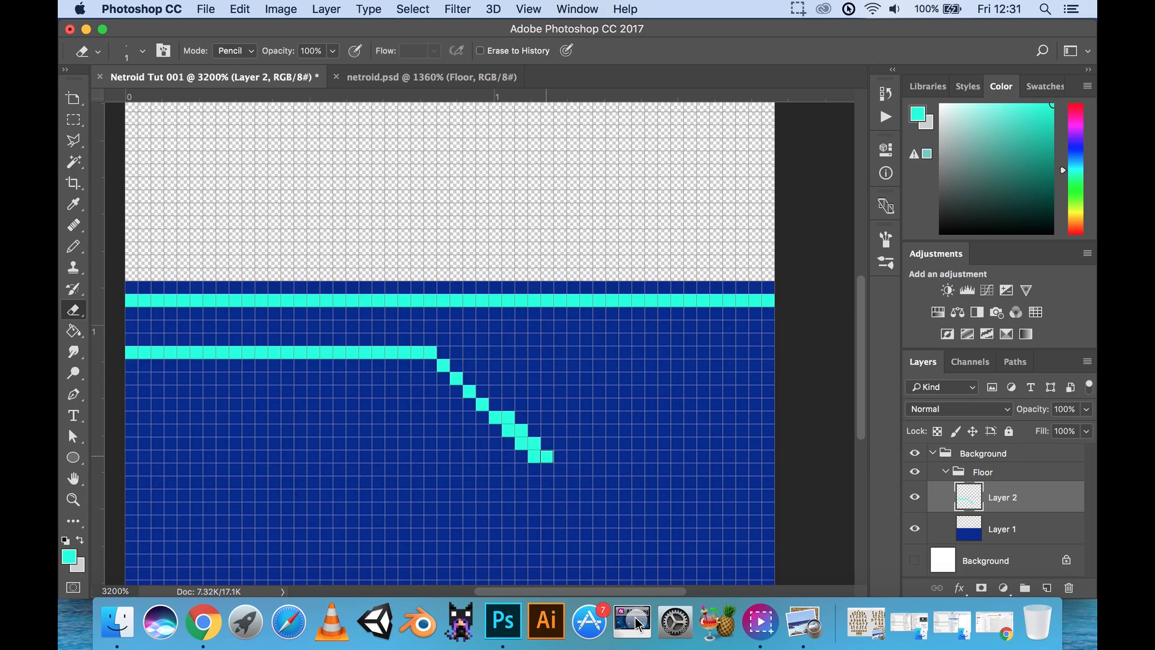
{"action": "left_click", "coordinate": [547, 456], "text": "shift"}
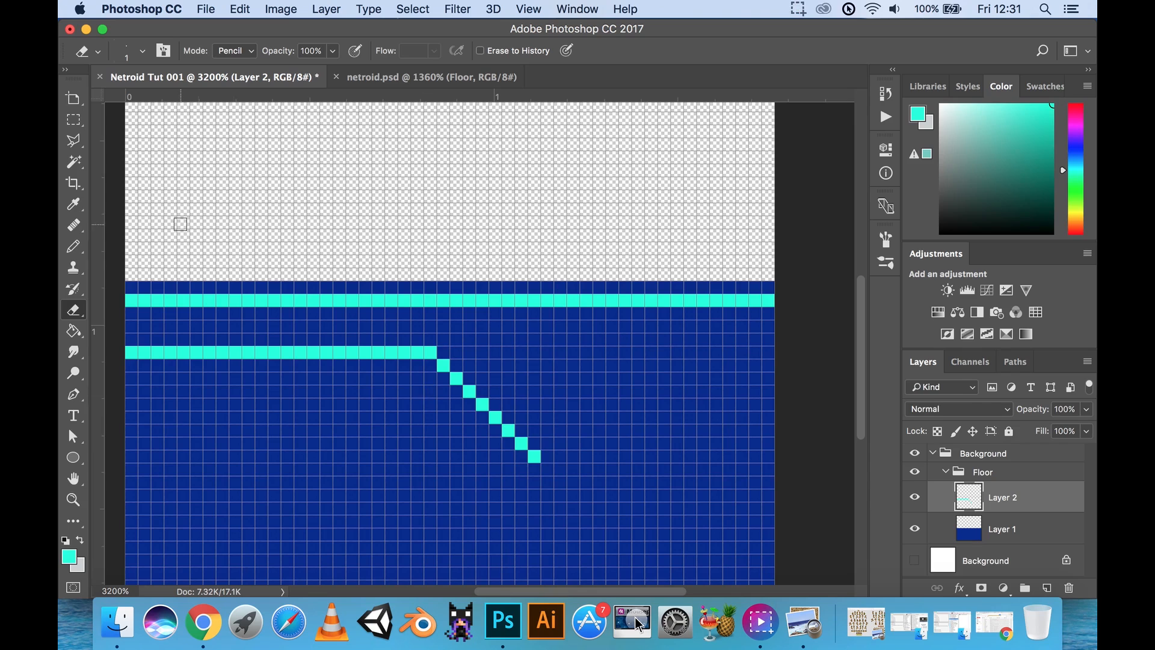
{"action": "left_click", "coordinate": [72, 249]}
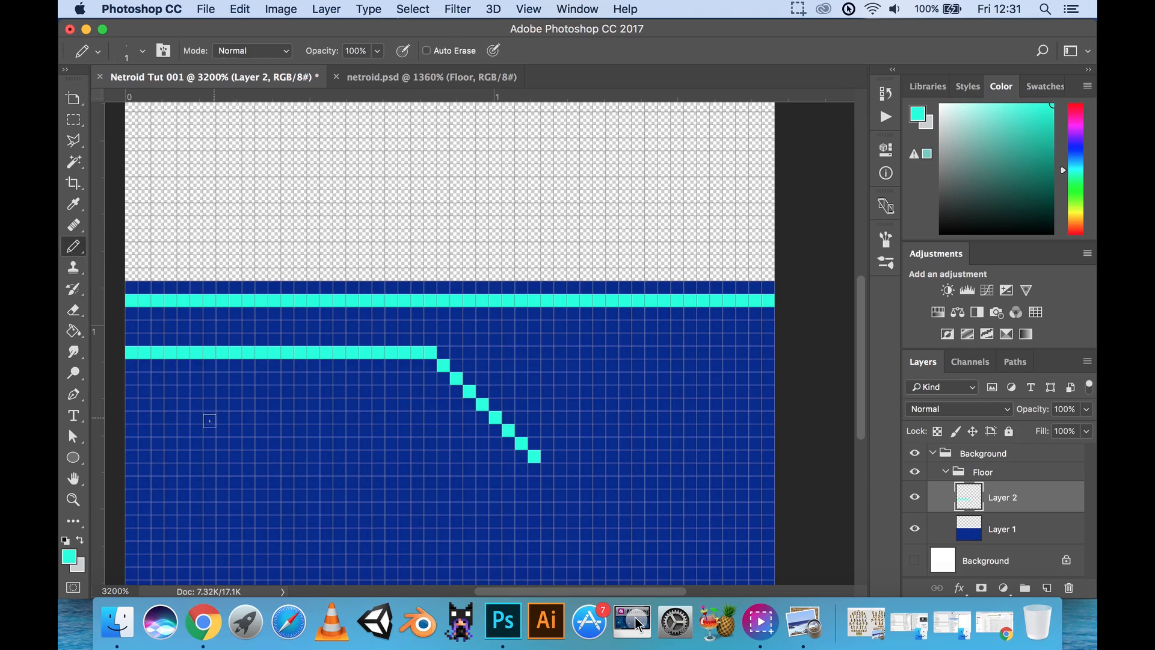
{"action": "left_click", "coordinate": [145, 508]}
{"action": "left_click_drag", "start_coordinate": [129, 509], "coordinate": [130, 521]}
{"action": "key", "text": "super+alt+z"}
{"action": "key", "text": "super+alt+z"}
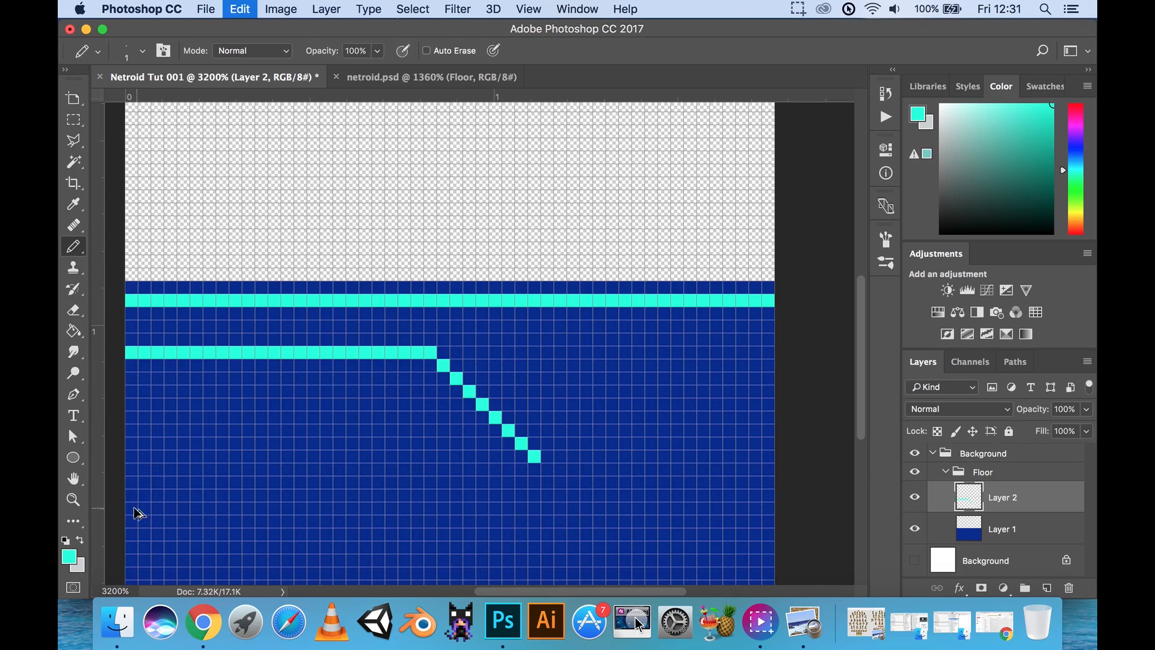
{"action": "left_click", "coordinate": [130, 508]}
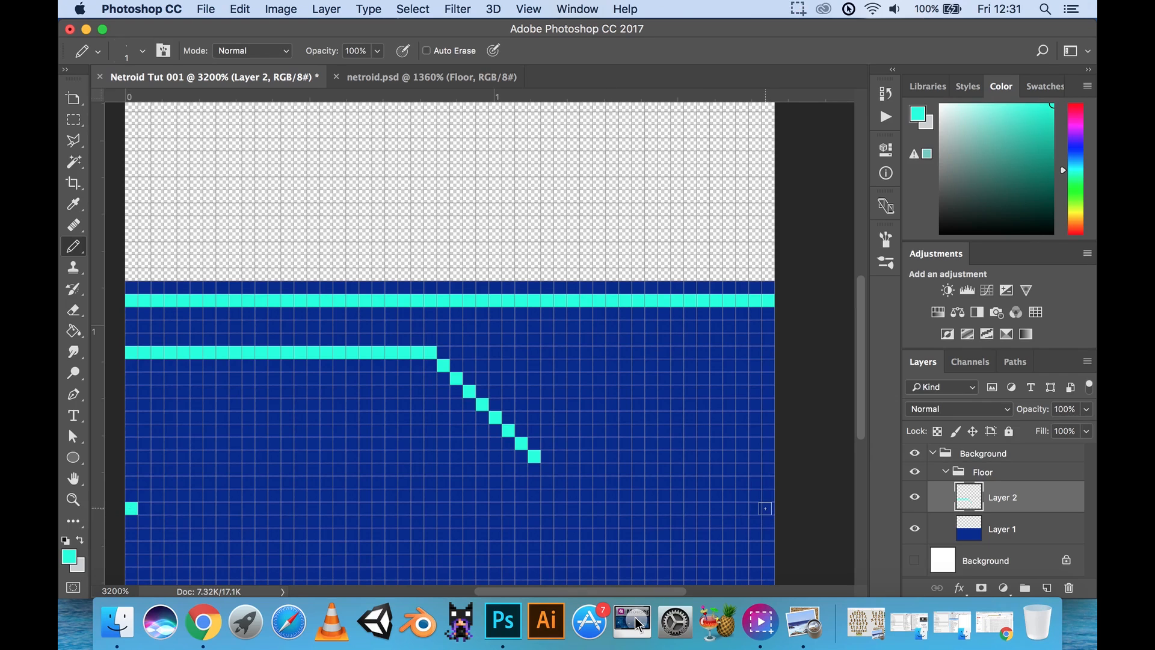
{"action": "left_click", "coordinate": [765, 509], "text": "shift"}
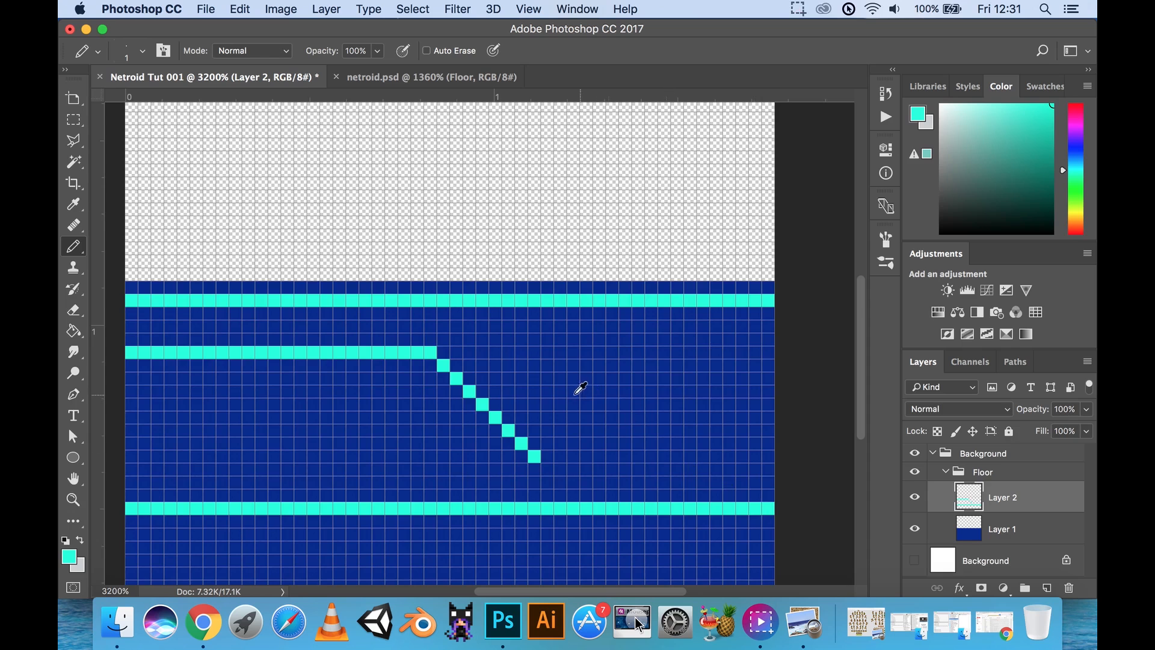
{"action": "scroll", "coordinate": [581, 388], "scroll_direction": "down", "scroll_amount": 2}
{"action": "scroll", "coordinate": [505, 395], "scroll_direction": "up", "scroll_amount": 2}
{"action": "scroll", "coordinate": [451, 405], "scroll_direction": "down", "scroll_amount": 3}
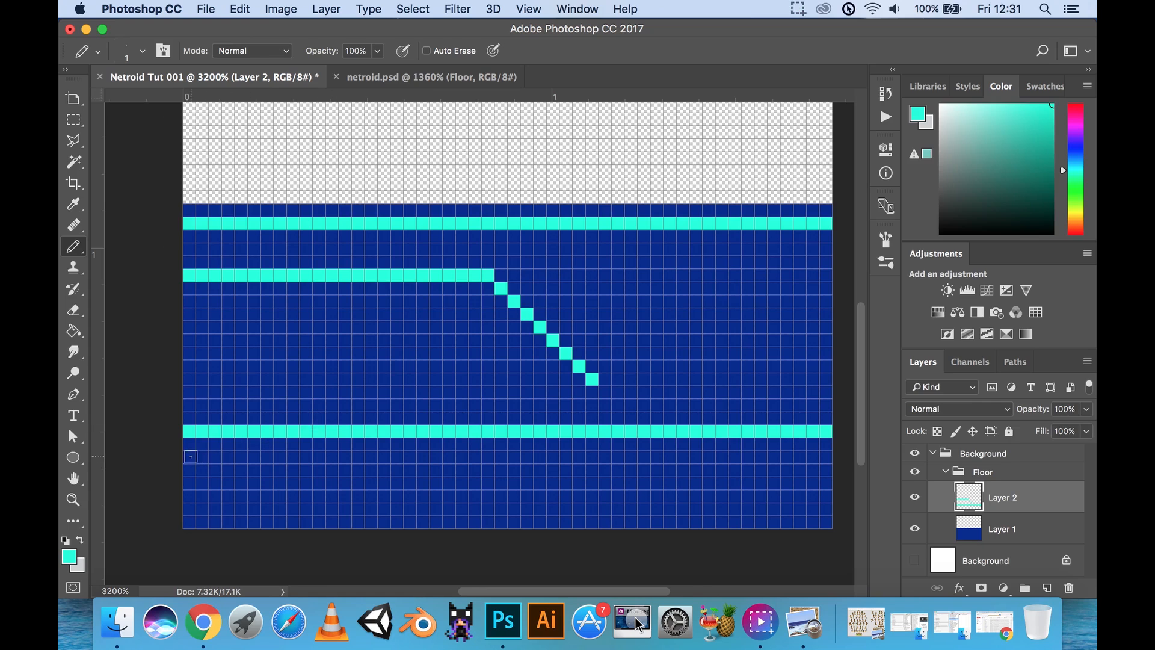
{"action": "key", "text": "super+z"}
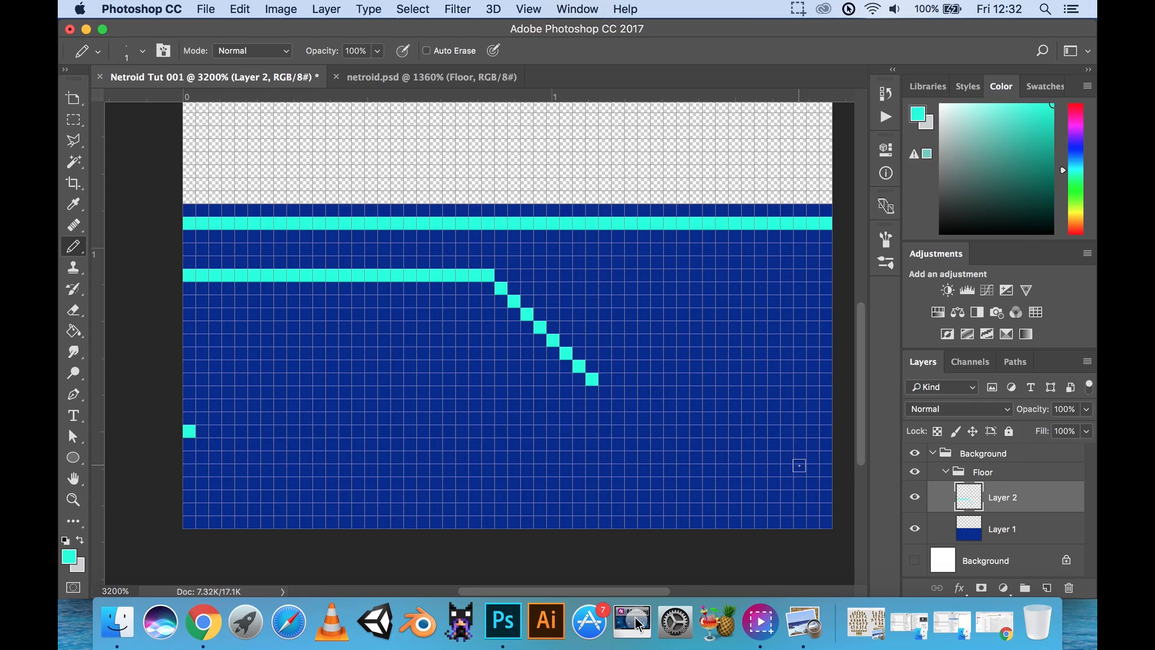
{"action": "key", "text": "super+z"}
Add single turquoise pixels above, below, left and right of the diagonal's lower end to form a small plus shape.
{"action": "left_click", "coordinate": [603, 378]}
{"action": "left_click_drag", "start_coordinate": [589, 390], "coordinate": [617, 378]}
{"action": "key", "text": "super+z"}
{"action": "left_click", "coordinate": [592, 366]}
{"action": "left_click", "coordinate": [604, 378]}
{"action": "left_click", "coordinate": [577, 377]}
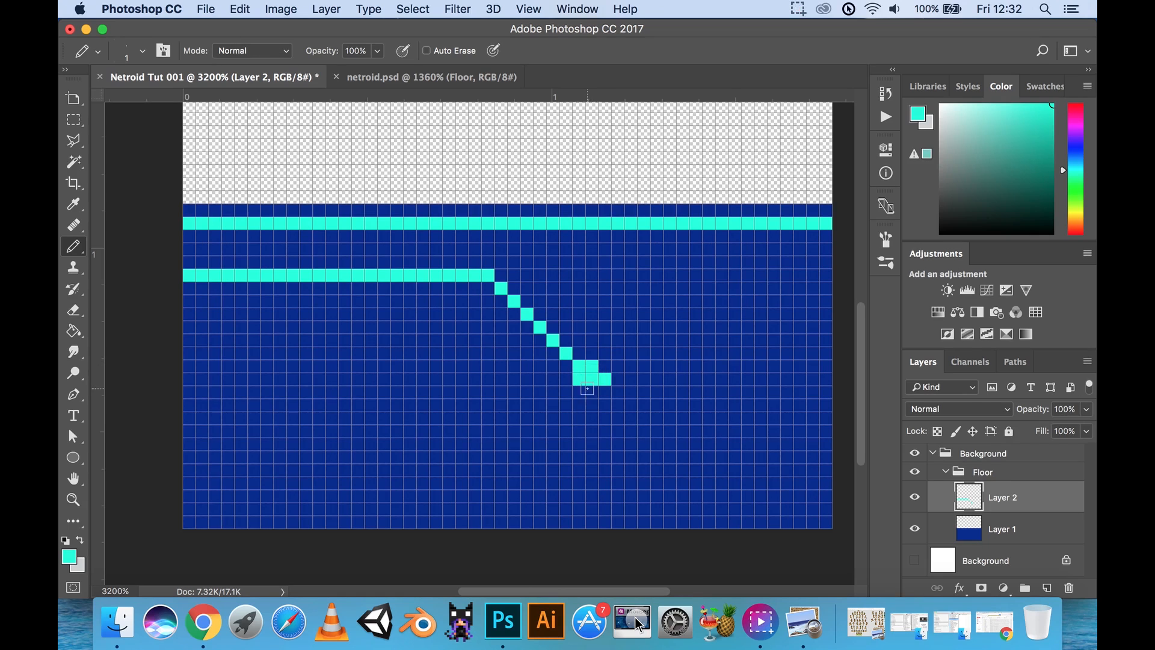
{"action": "left_click", "coordinate": [587, 390]}
Thicken the diagonal and the 24-pixel horizontal segment by adding a one-pixel turquoise line along their lower side.
{"action": "scroll", "coordinate": [625, 385], "scroll_direction": "down", "scroll_amount": 5}
{"action": "scroll", "coordinate": [529, 403], "scroll_direction": "up", "scroll_amount": 5}
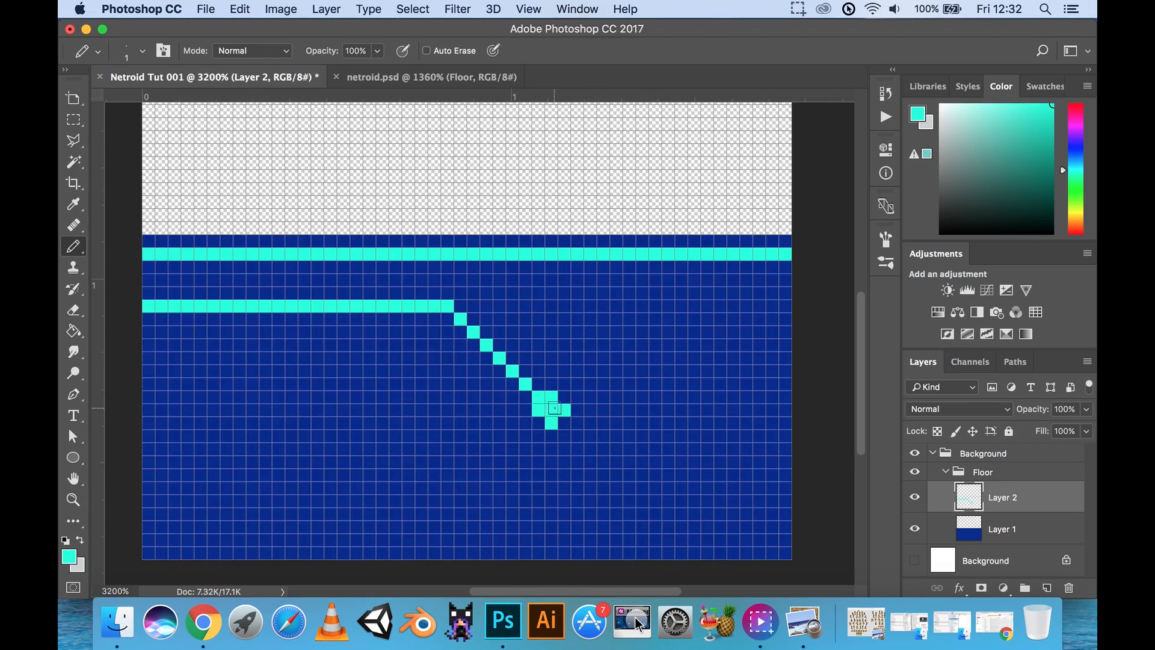
{"action": "left_click", "coordinate": [526, 397]}
{"action": "left_click", "coordinate": [448, 319], "text": "shift"}
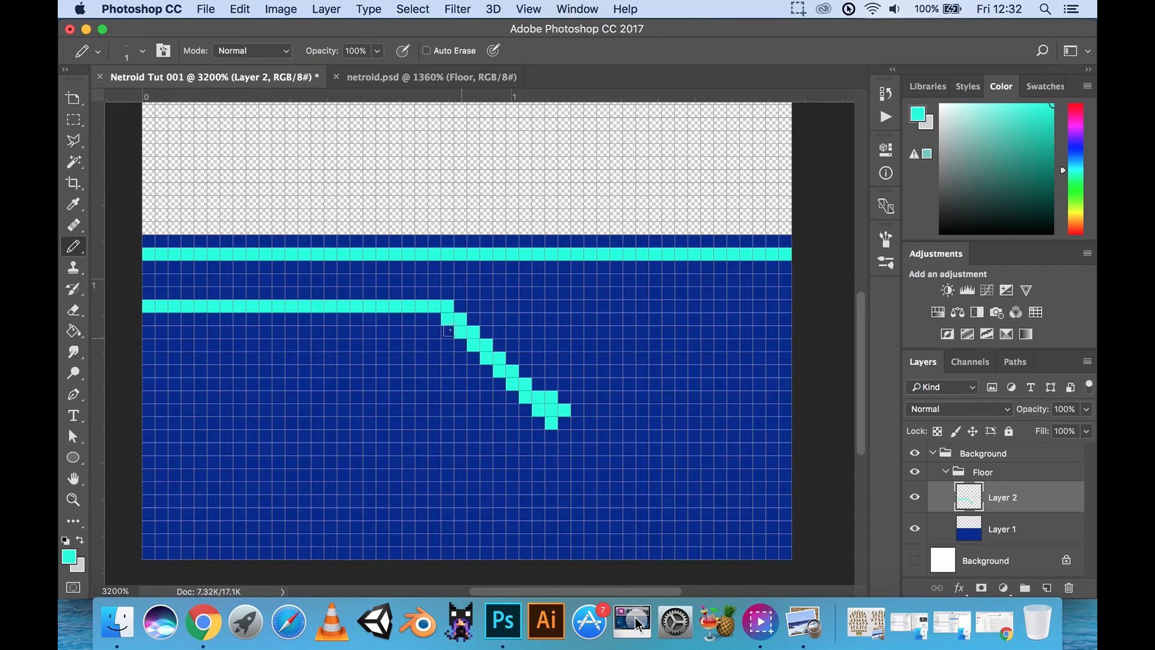
{"action": "left_click", "coordinate": [435, 319]}
{"action": "left_click", "coordinate": [142, 315], "text": "shift"}
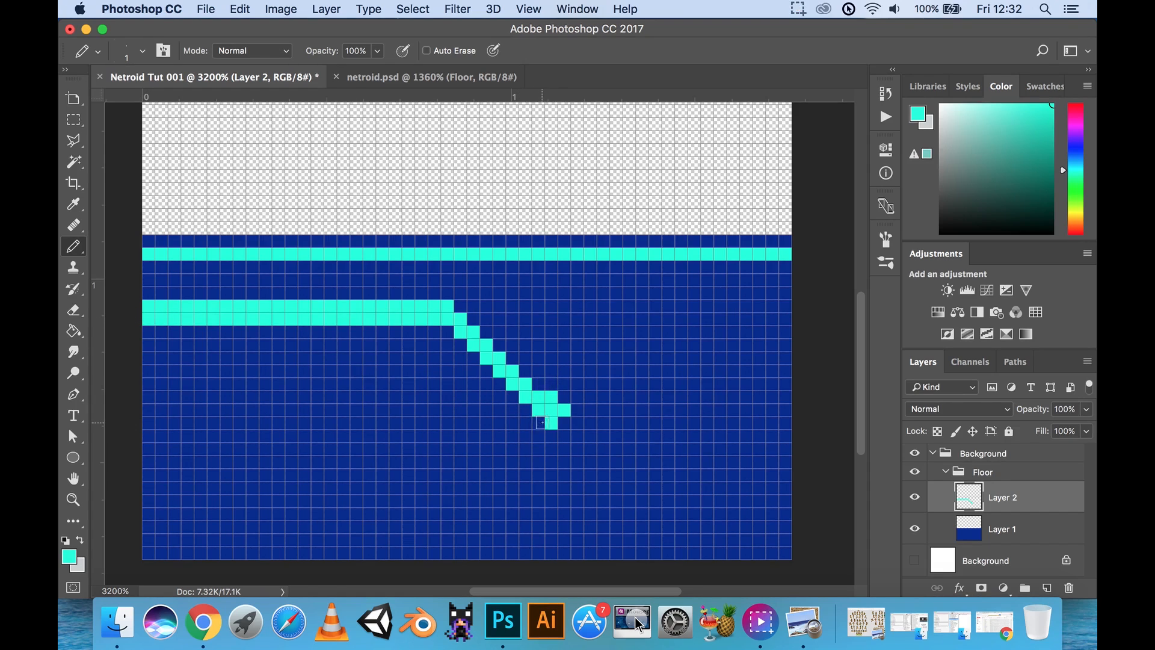
Fill in the plus shape at the diagonal's end to make a solid 4 × 4 pixel turquoise square.
{"action": "scroll", "coordinate": [563, 424], "scroll_direction": "down", "scroll_amount": 3}
{"action": "scroll", "coordinate": [541, 431], "scroll_direction": "up", "scroll_amount": 3}
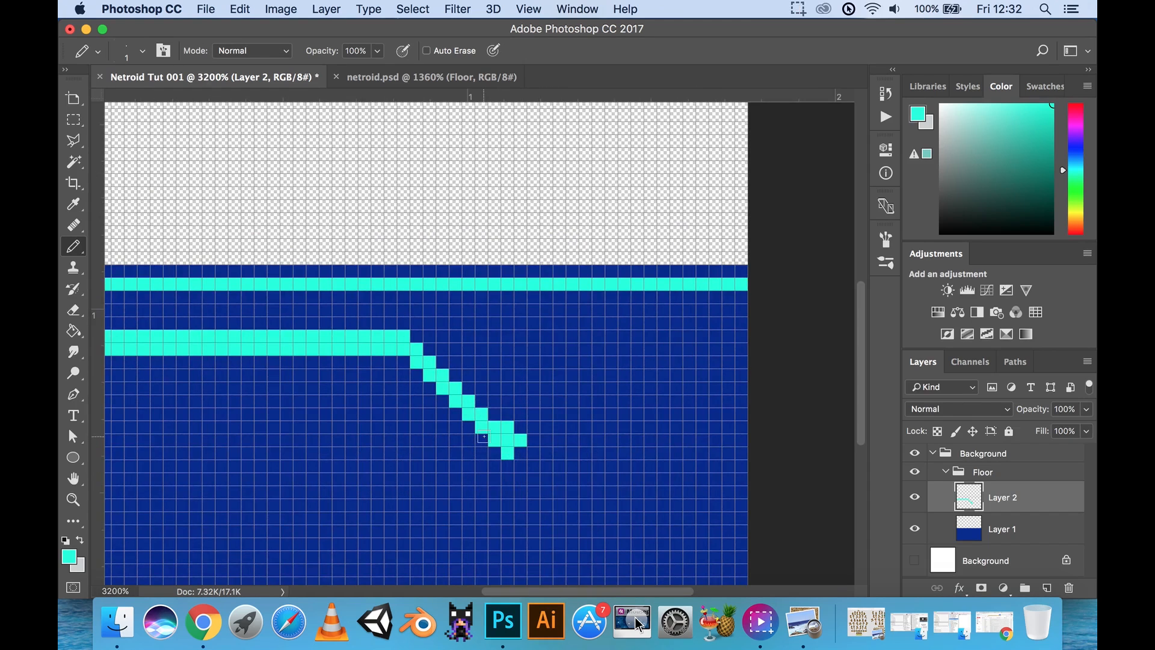
{"action": "left_click_drag", "start_coordinate": [482, 437], "coordinate": [487, 447]}
{"action": "left_click", "coordinate": [518, 425]}
{"action": "left_click", "coordinate": [519, 451]}
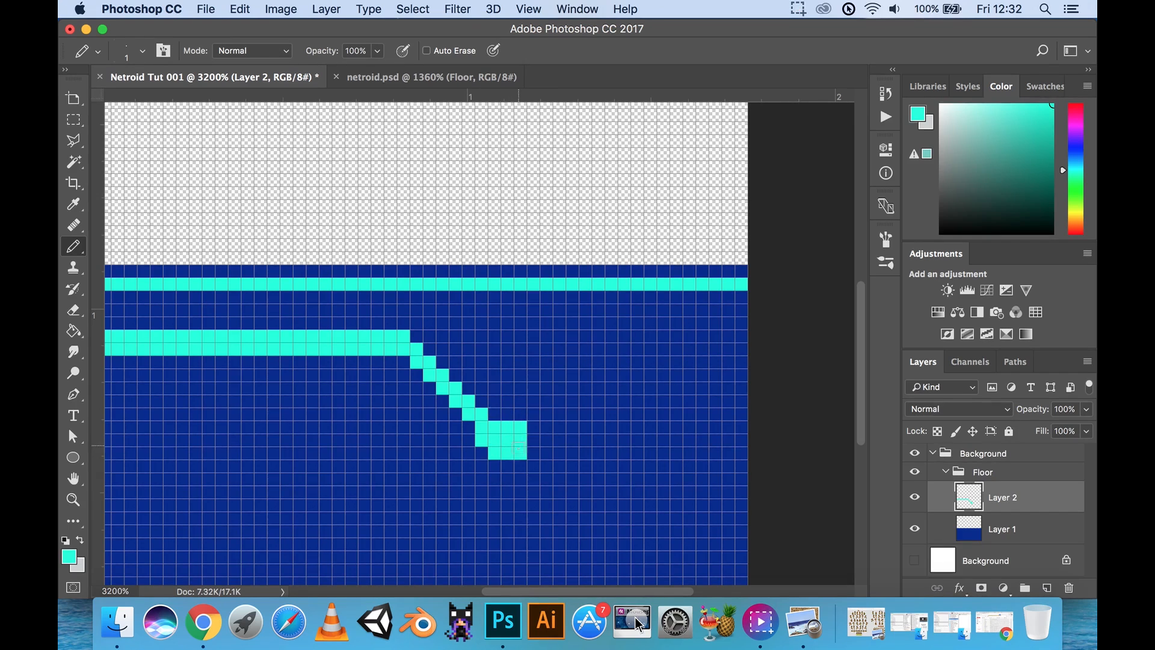
{"action": "mouse_move", "coordinate": [482, 453]}
{"action": "left_mouse_down"}
{"action": "mouse_move", "coordinate": [482, 466]}
{"action": "mouse_move", "coordinate": [521, 466]}
{"action": "left_mouse_up"}
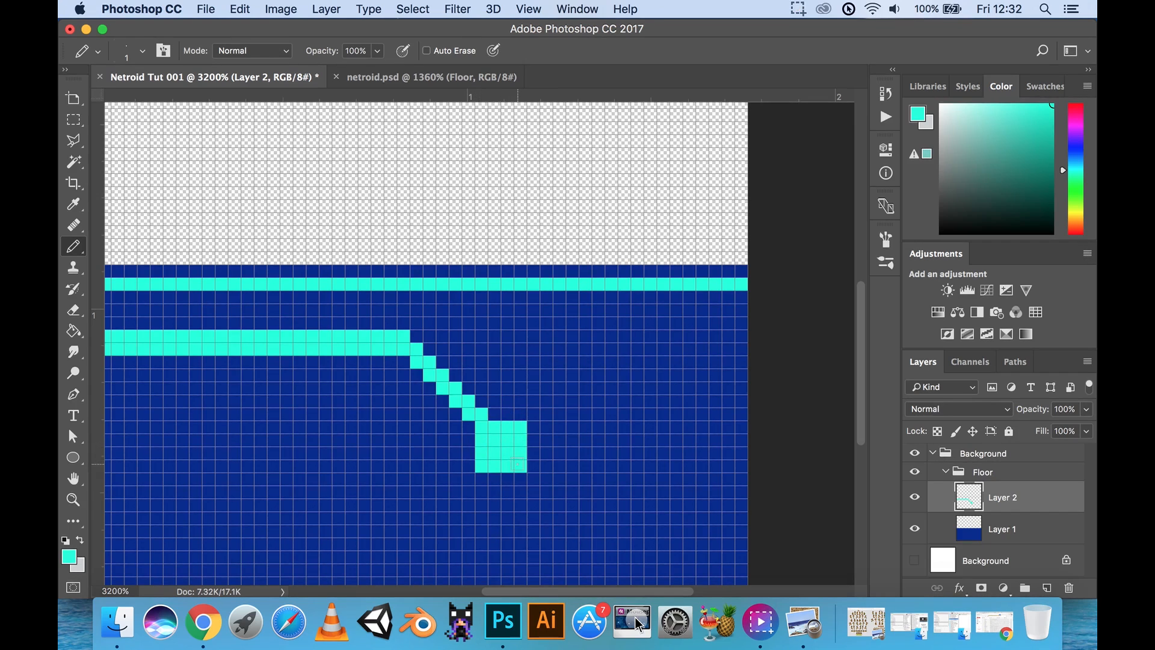
Widen the diagonal with one more turquoise pixel line along its lower side, from the square up to the horizontal segment.
{"action": "scroll", "coordinate": [541, 429], "scroll_direction": "down", "scroll_amount": 3}
{"action": "scroll", "coordinate": [486, 424], "scroll_direction": "up", "scroll_amount": 3}
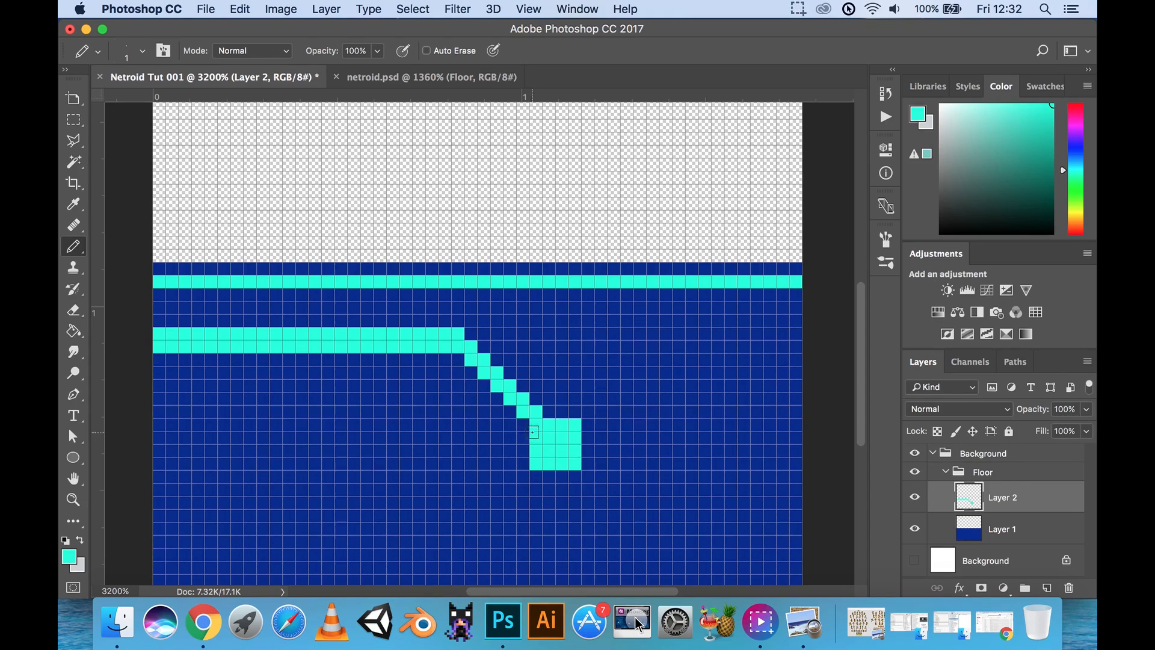
{"action": "left_click", "coordinate": [456, 357], "text": "shift"}
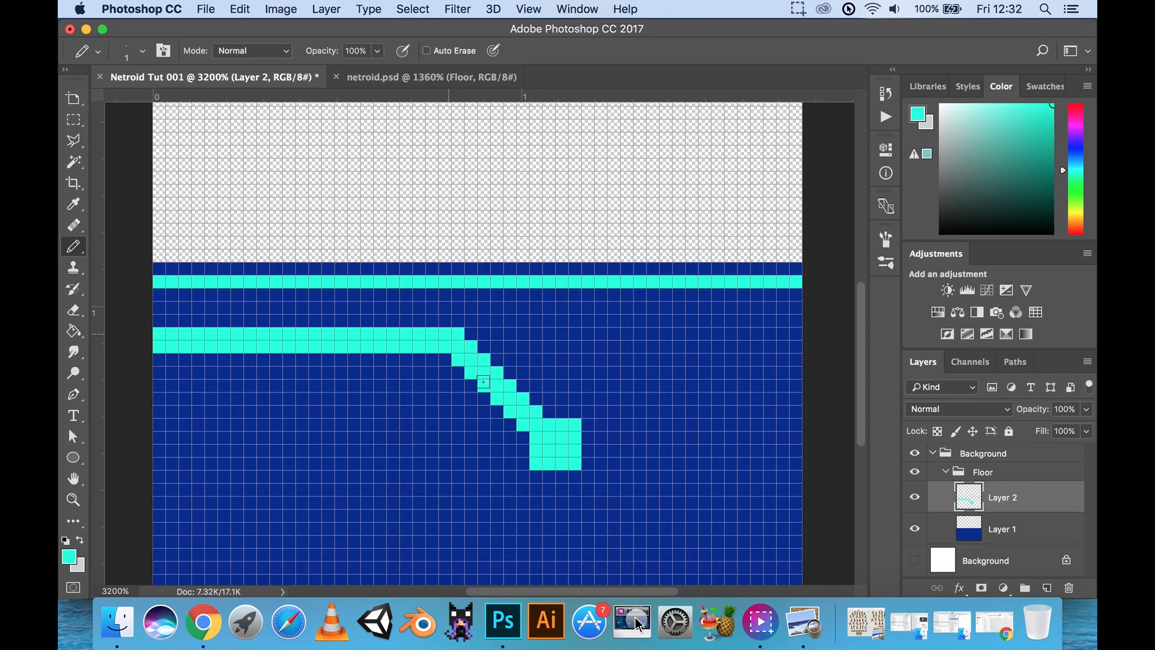
Copy the bent trace with its square onto a new layer and place the copy 7 pixels lower and 4 pixels further left.
{"action": "scroll", "coordinate": [482, 415], "scroll_direction": "down", "scroll_amount": 3}
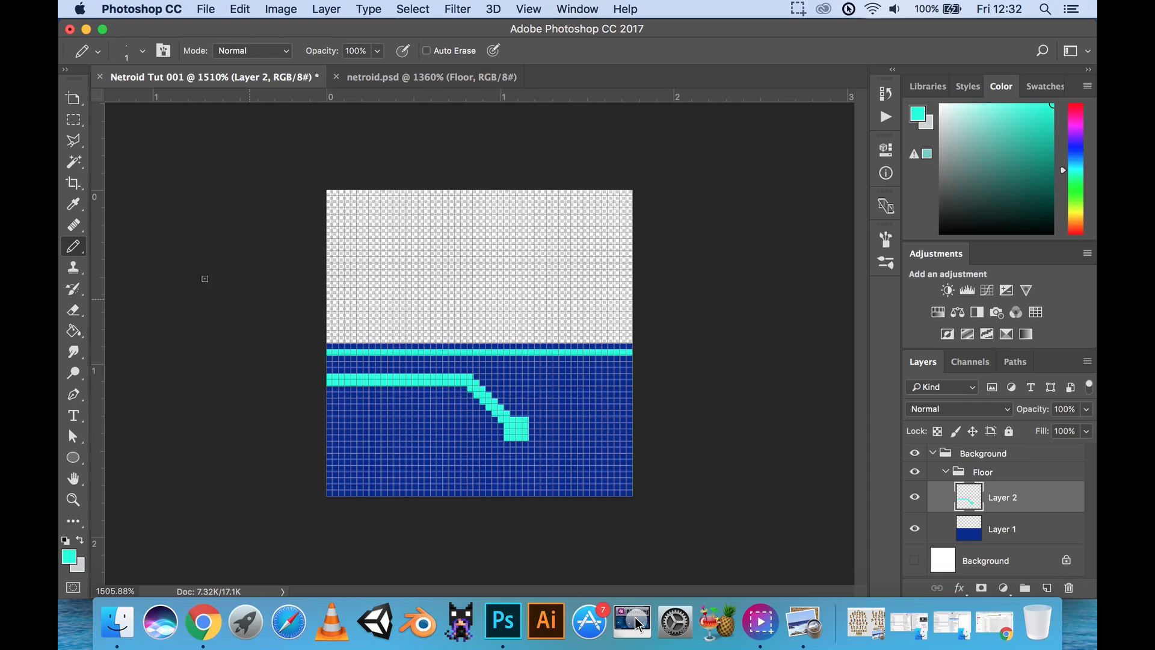
{"action": "left_click", "coordinate": [74, 120]}
{"action": "mouse_move", "coordinate": [323, 368]}
{"action": "left_mouse_down"}
{"action": "mouse_move", "coordinate": [525, 447]}
{"action": "mouse_move", "coordinate": [559, 475]}
{"action": "mouse_move", "coordinate": [541, 459]}
{"action": "left_mouse_up"}
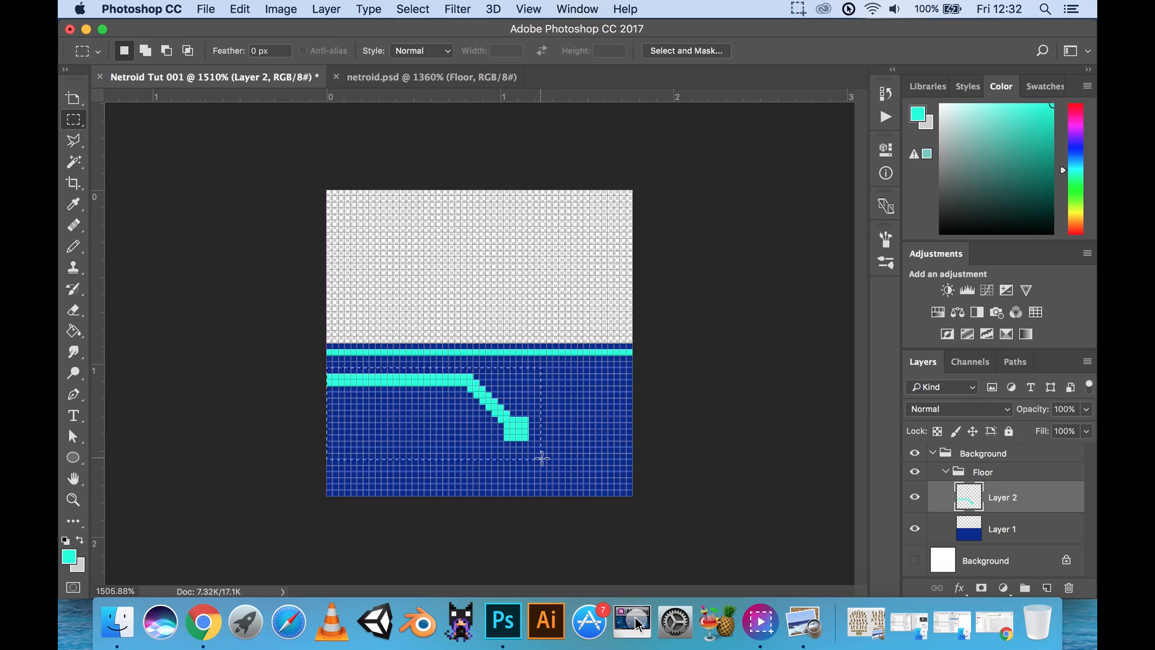
{"action": "key", "text": "super+c"}
{"action": "key", "text": "super+v"}
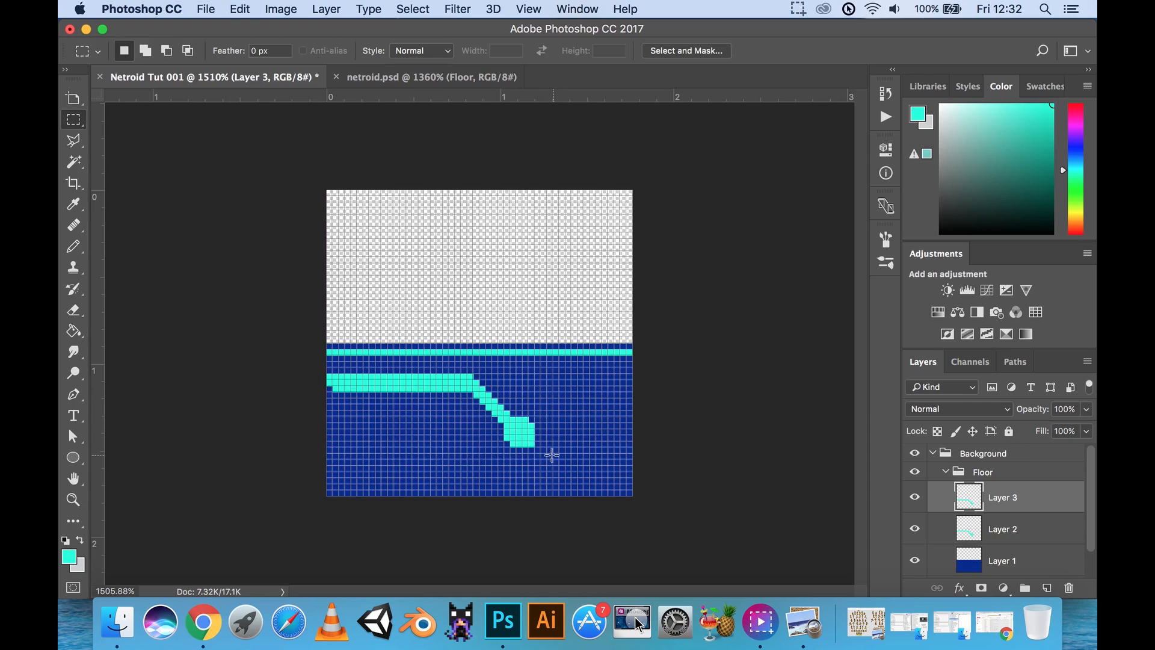
{"action": "left_click_drag", "start_coordinate": [526, 436], "coordinate": [521, 475]}
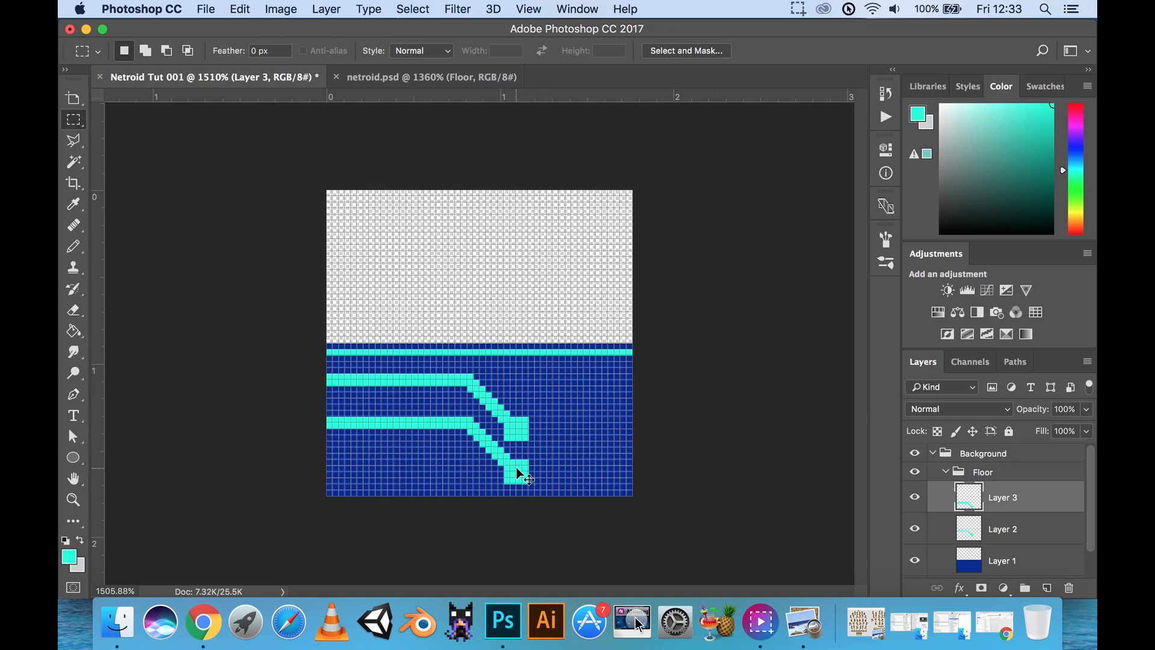
{"action": "left_click_drag", "start_coordinate": [516, 472], "coordinate": [495, 473]}
Merge the two layers holding the turquoise traces into one layer.
{"action": "left_click", "coordinate": [1054, 538], "text": "shift"}
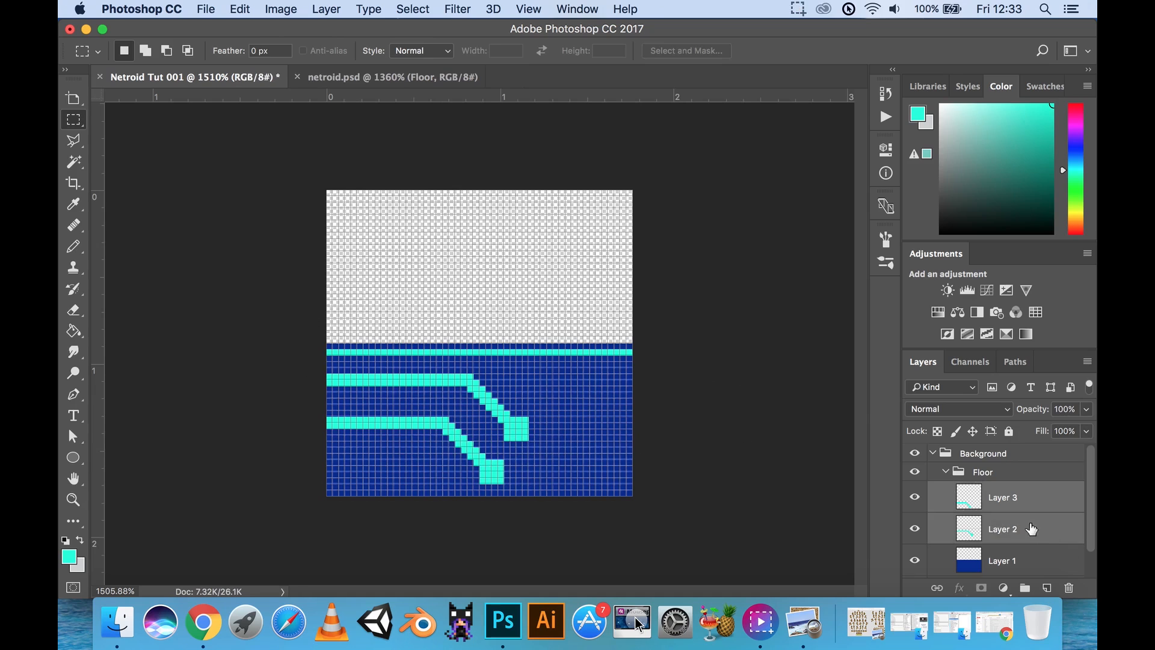
{"action": "right_click", "coordinate": [1026, 529]}
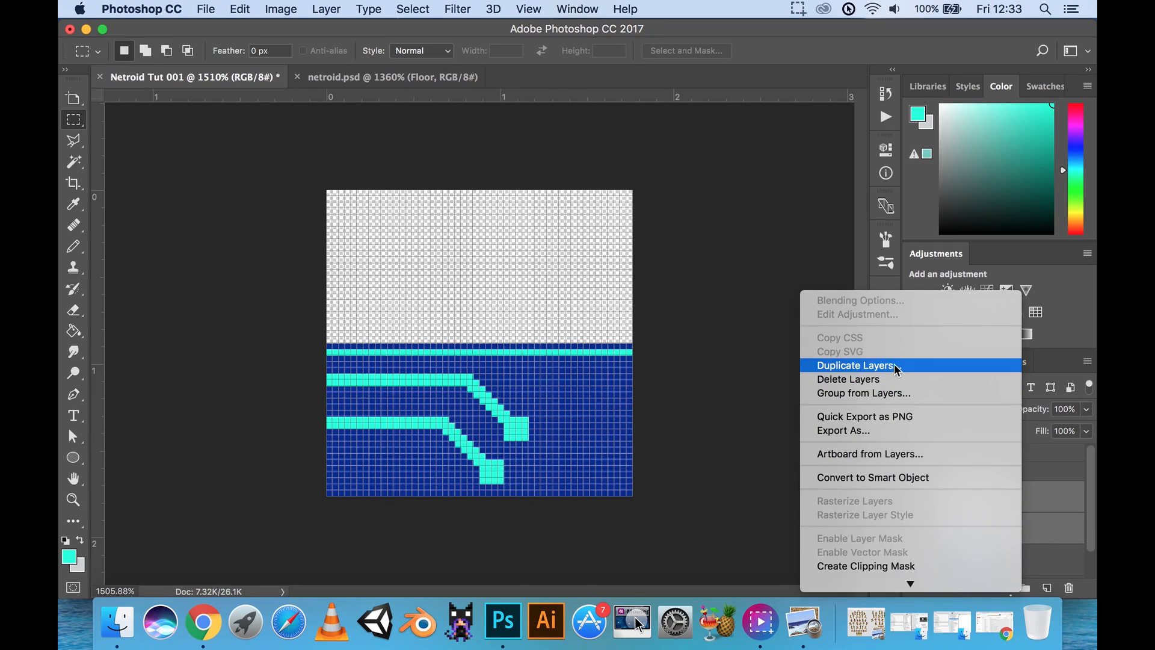
{"action": "scroll", "coordinate": [938, 512], "scroll_direction": "down", "scroll_amount": 3}
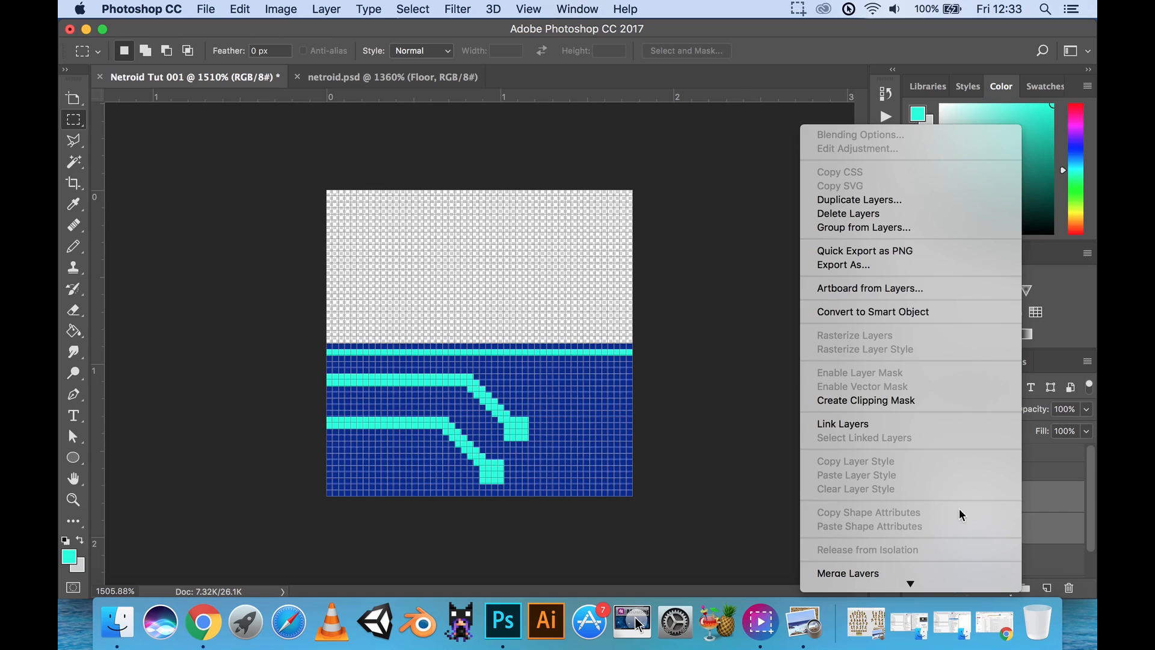
{"action": "scroll", "coordinate": [949, 510], "scroll_direction": "down", "scroll_amount": 4}
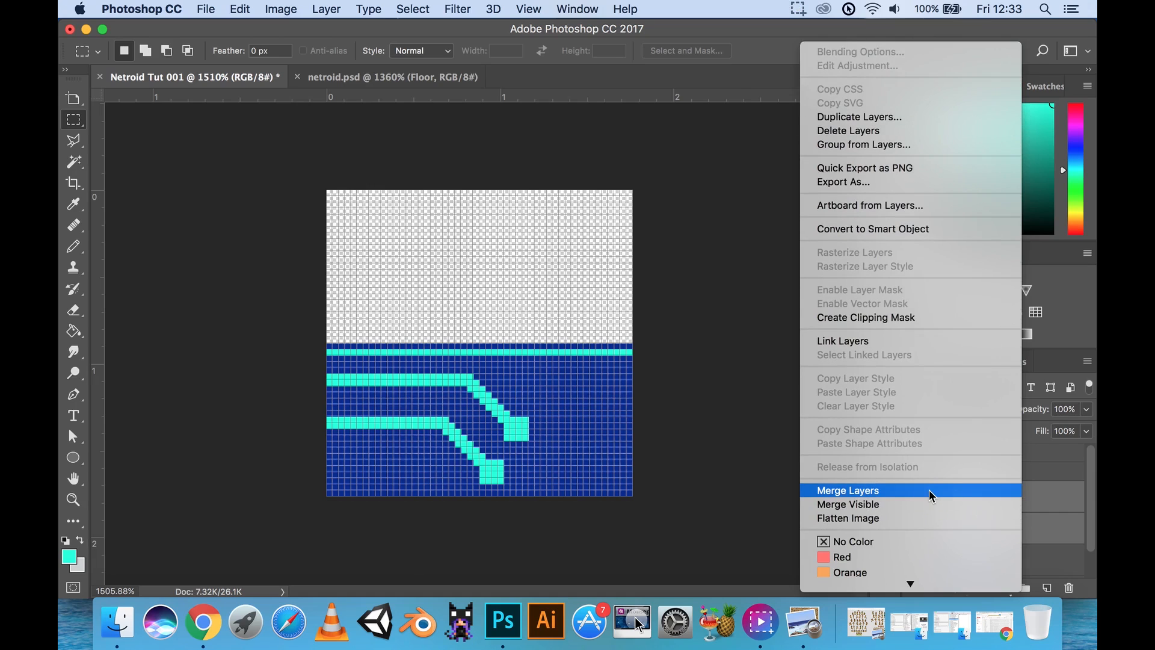
{"action": "left_click", "coordinate": [929, 490]}
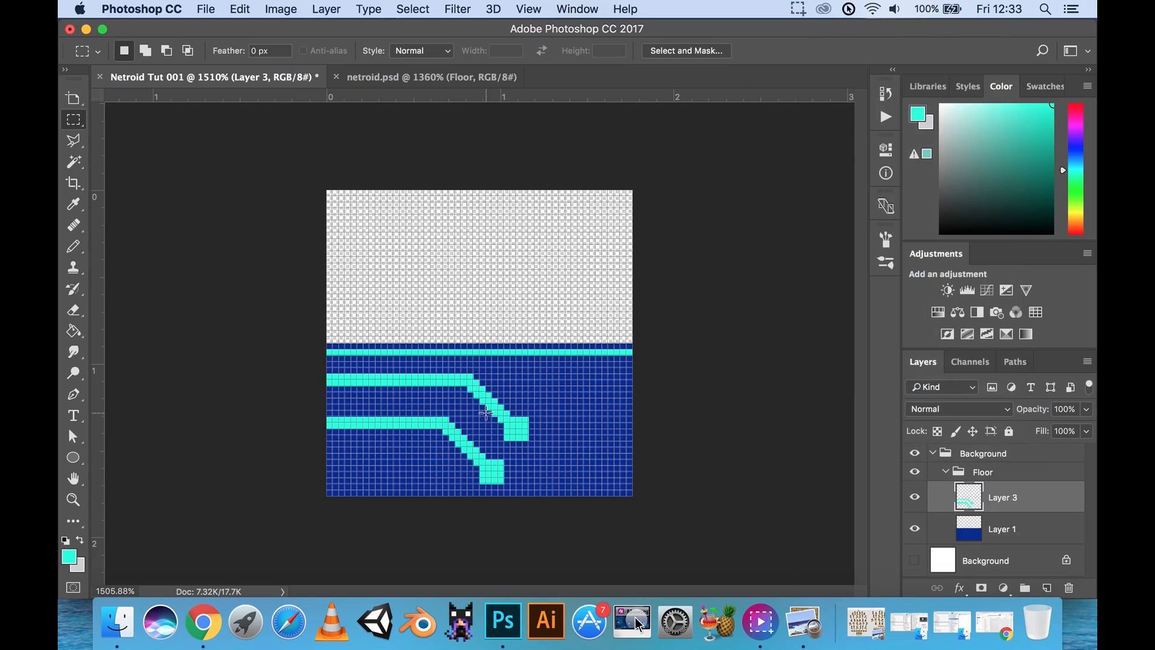
Select the two bent traces on the merged layer and move them about 5 pixels left and 1 pixel down.
{"action": "mouse_move", "coordinate": [494, 412]}
{"action": "left_mouse_down"}
{"action": "mouse_move", "coordinate": [476, 411]}
{"action": "mouse_move", "coordinate": [497, 415]}
{"action": "left_mouse_up"}
{"action": "left_click_drag", "start_coordinate": [522, 495], "coordinate": [301, 371]}
{"action": "left_click_drag", "start_coordinate": [495, 422], "coordinate": [468, 434]}
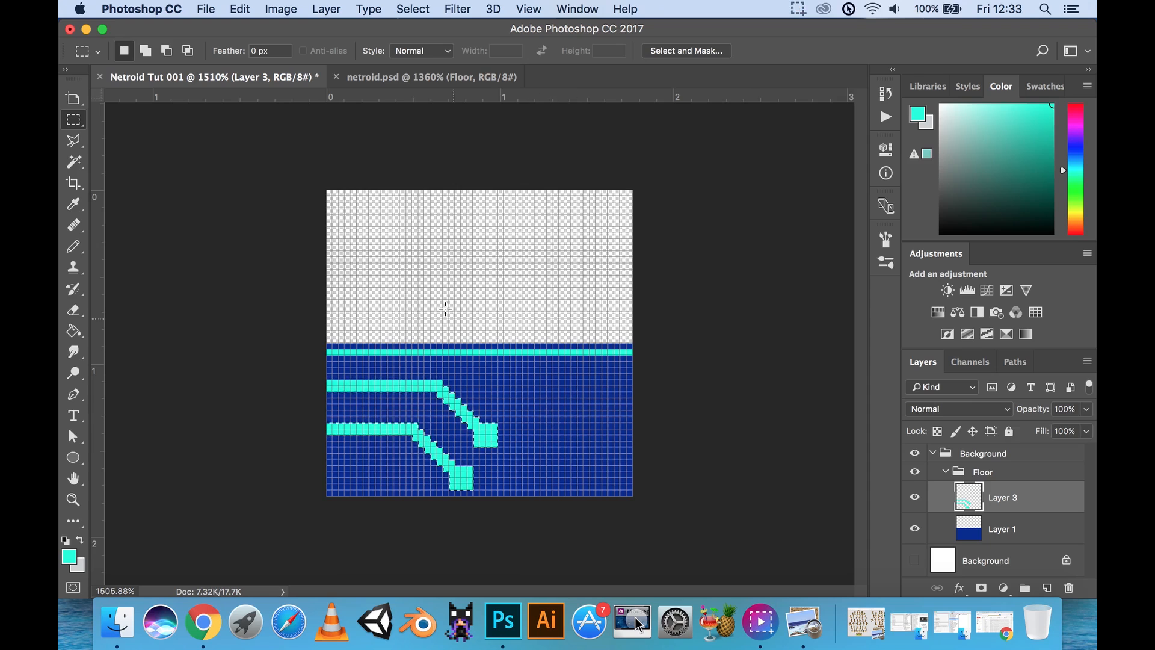
Reselect the area around both bent traces and paste a copy of them as a new layer.
{"action": "left_click", "coordinate": [612, 409]}
{"action": "left_click_drag", "start_coordinate": [522, 497], "coordinate": [280, 370]}
{"action": "key", "text": "super+v"}
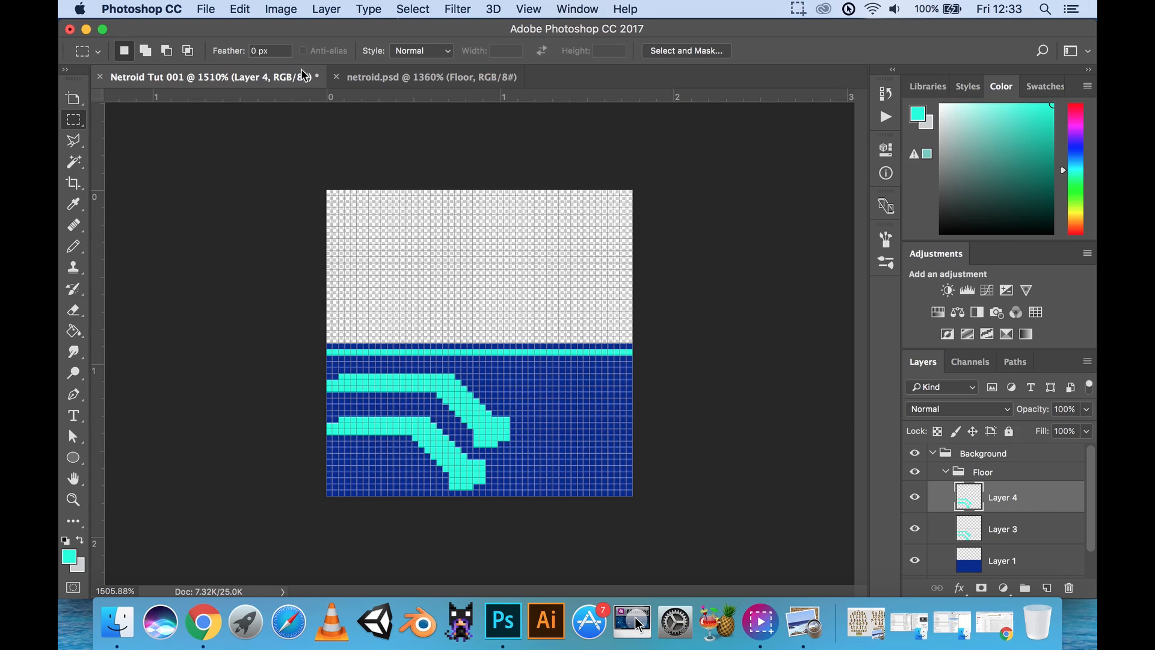
Flip the pasted pair of traces horizontally and move it to the right edge of the floor.
{"action": "left_click", "coordinate": [281, 13]}
{"action": "mouse_move", "coordinate": [241, 12]}
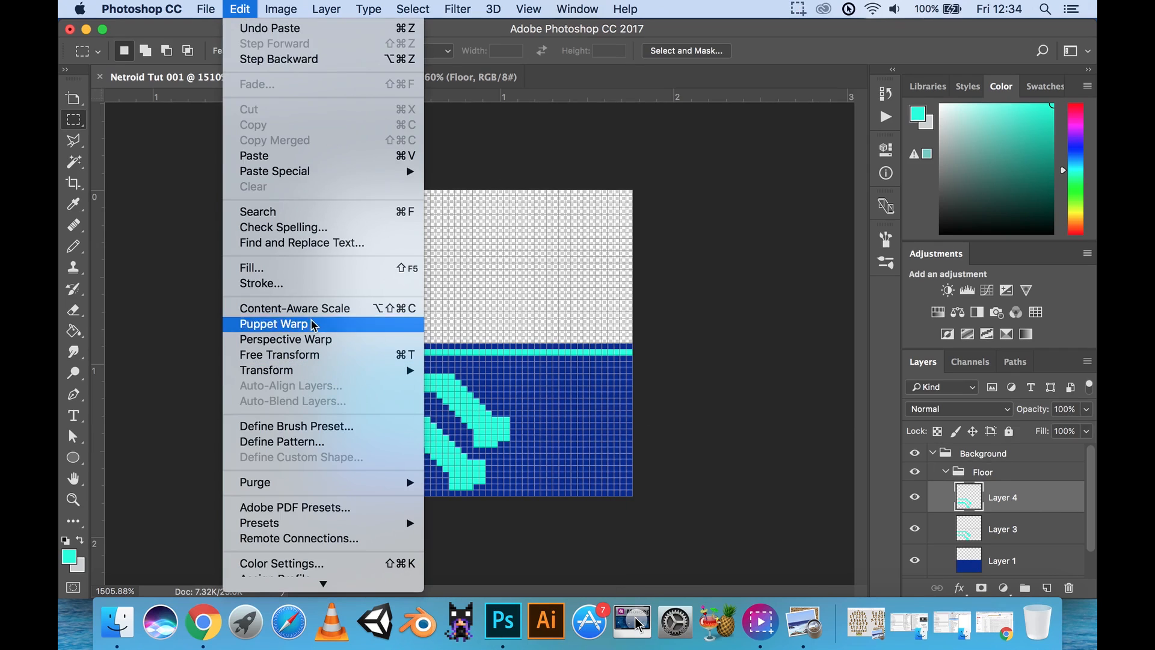
{"action": "scroll", "coordinate": [325, 478], "scroll_direction": "down", "scroll_amount": 3}
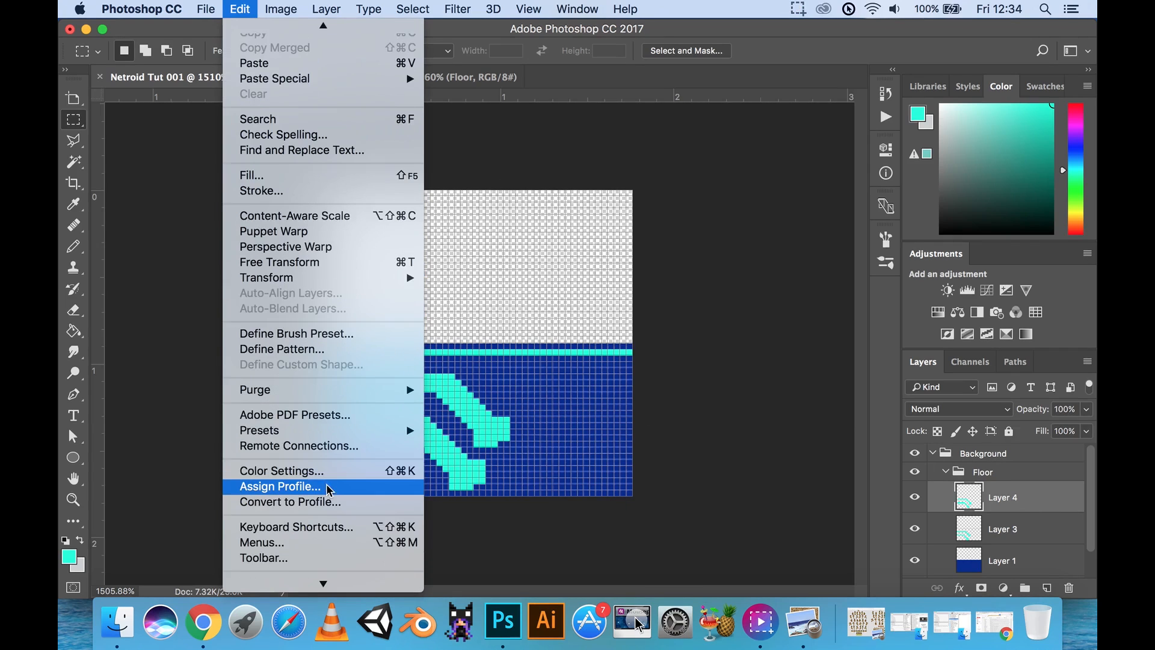
{"action": "scroll", "coordinate": [337, 452], "scroll_direction": "up", "scroll_amount": 2}
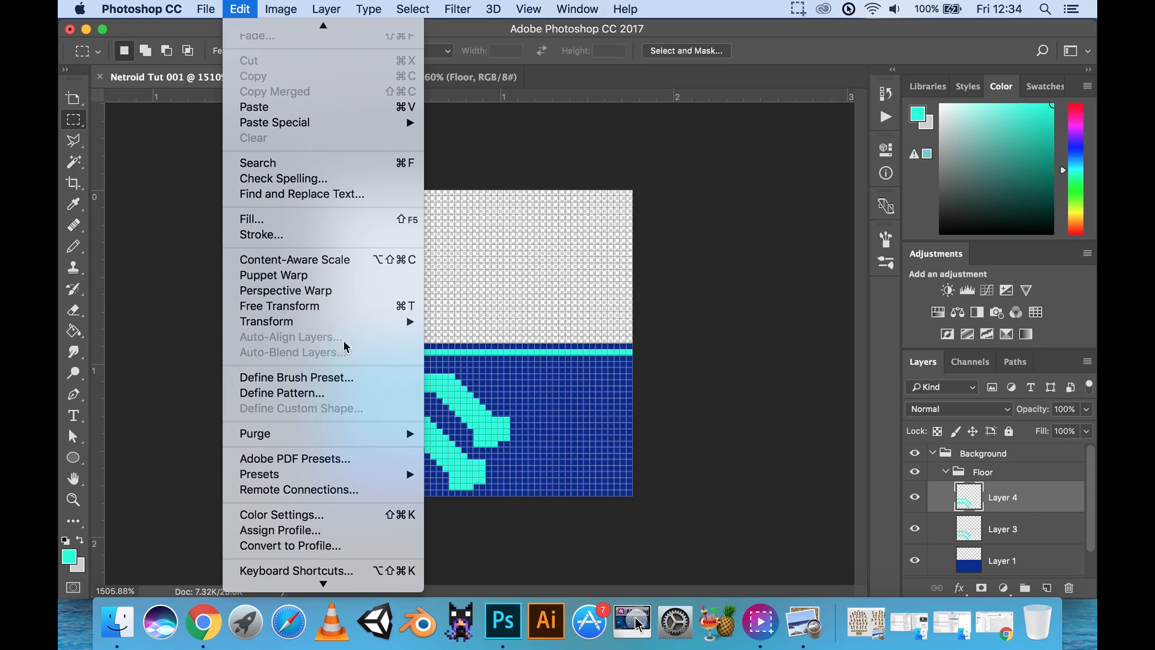
{"action": "mouse_move", "coordinate": [355, 331]}
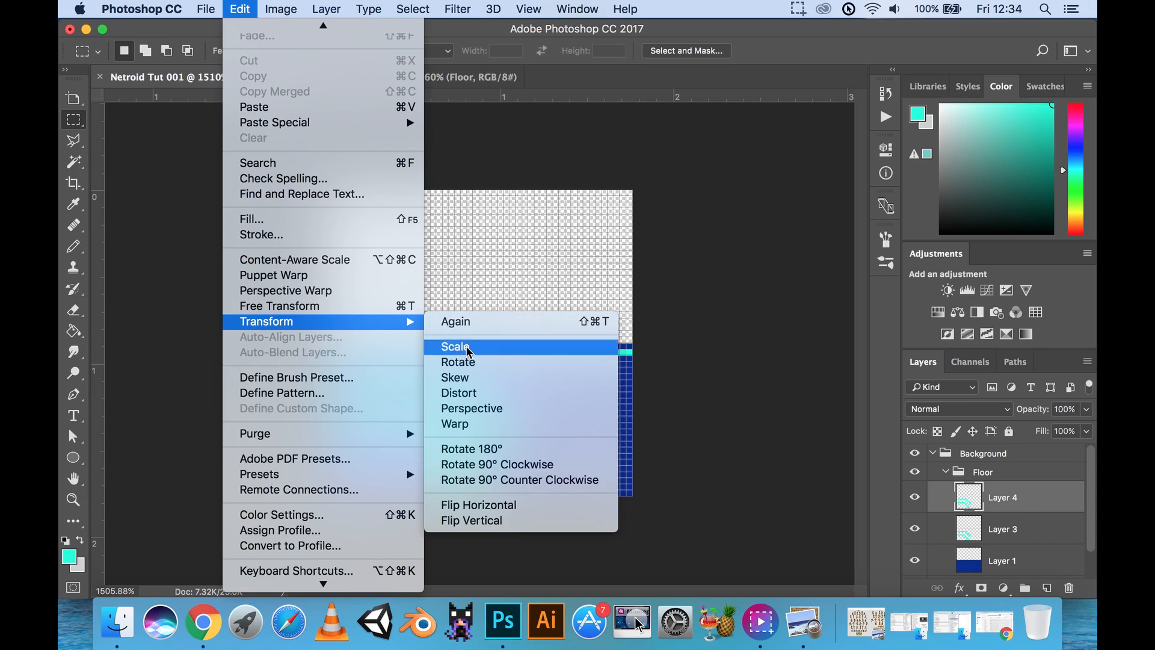
{"action": "left_click", "coordinate": [476, 507]}
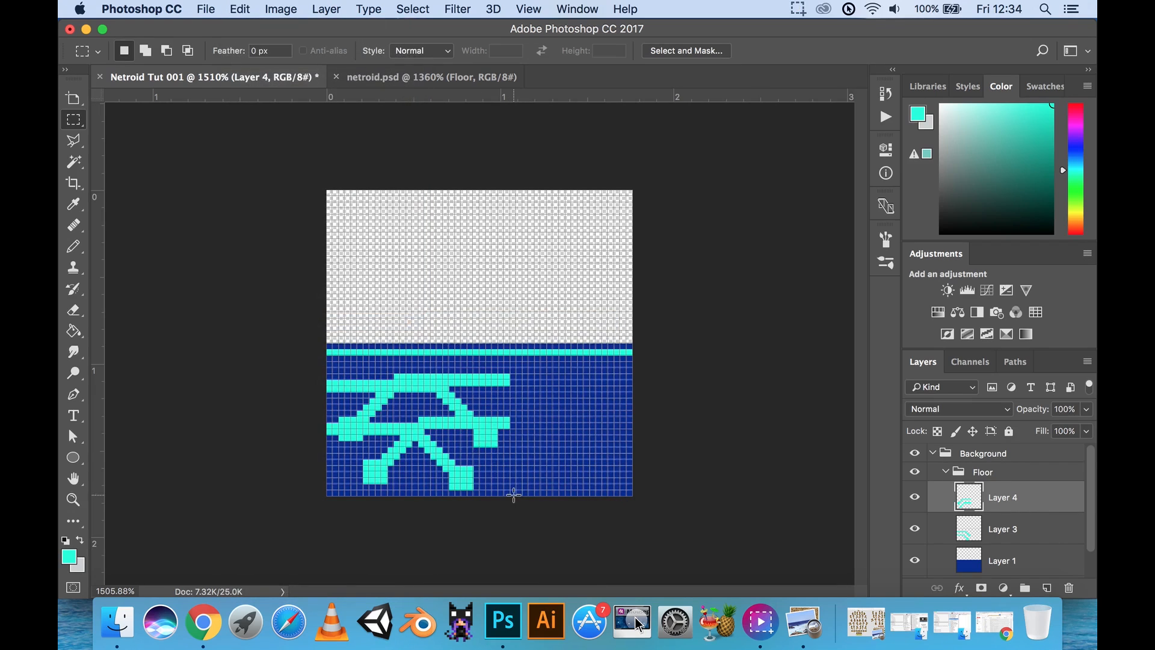
{"action": "left_click_drag", "start_coordinate": [414, 431], "coordinate": [590, 440]}
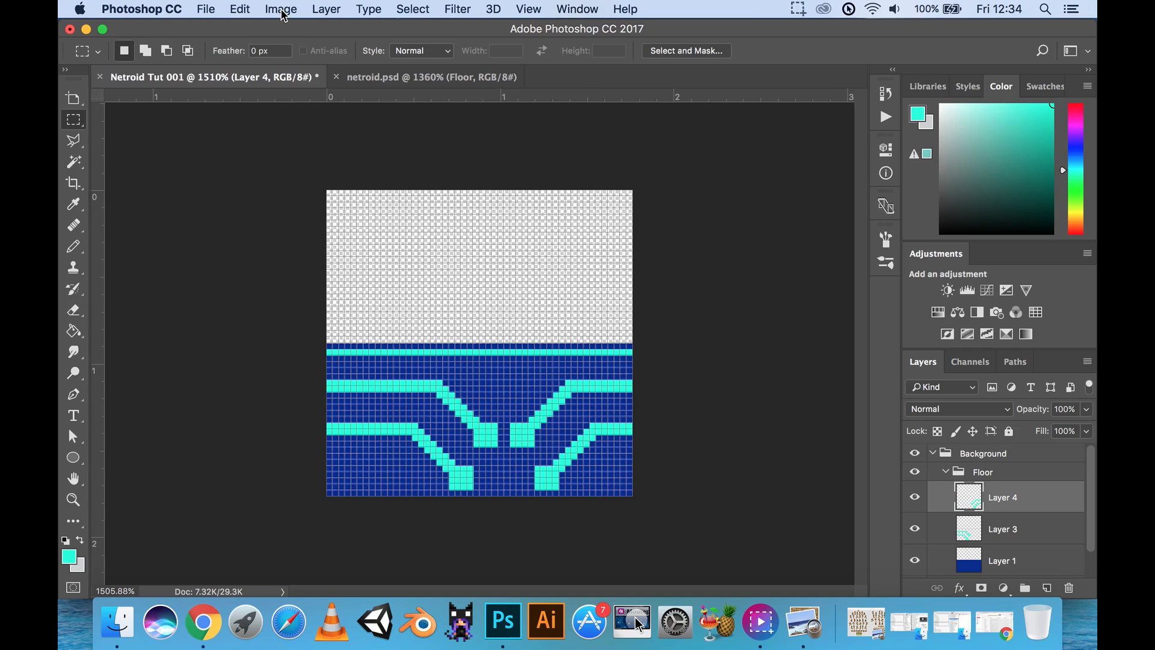
Flip the right-hand pair of traces vertically and position it so the lower trace sits about 1 pixel above the floor's bottom edge.
{"action": "left_click", "coordinate": [248, 14]}
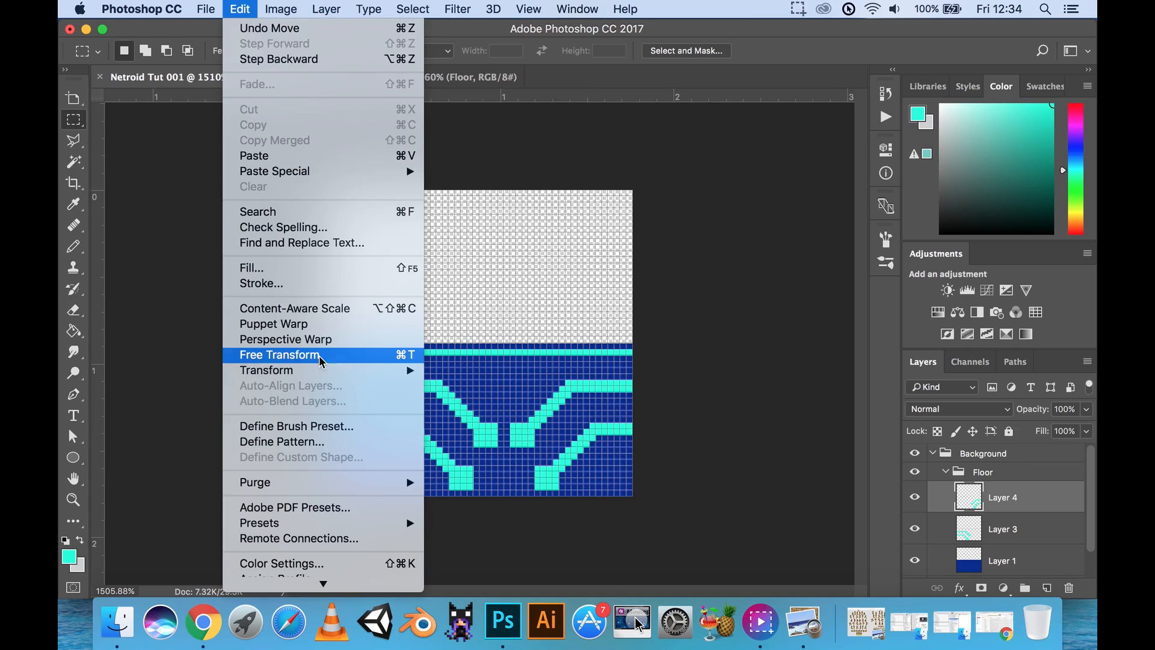
{"action": "mouse_move", "coordinate": [337, 371]}
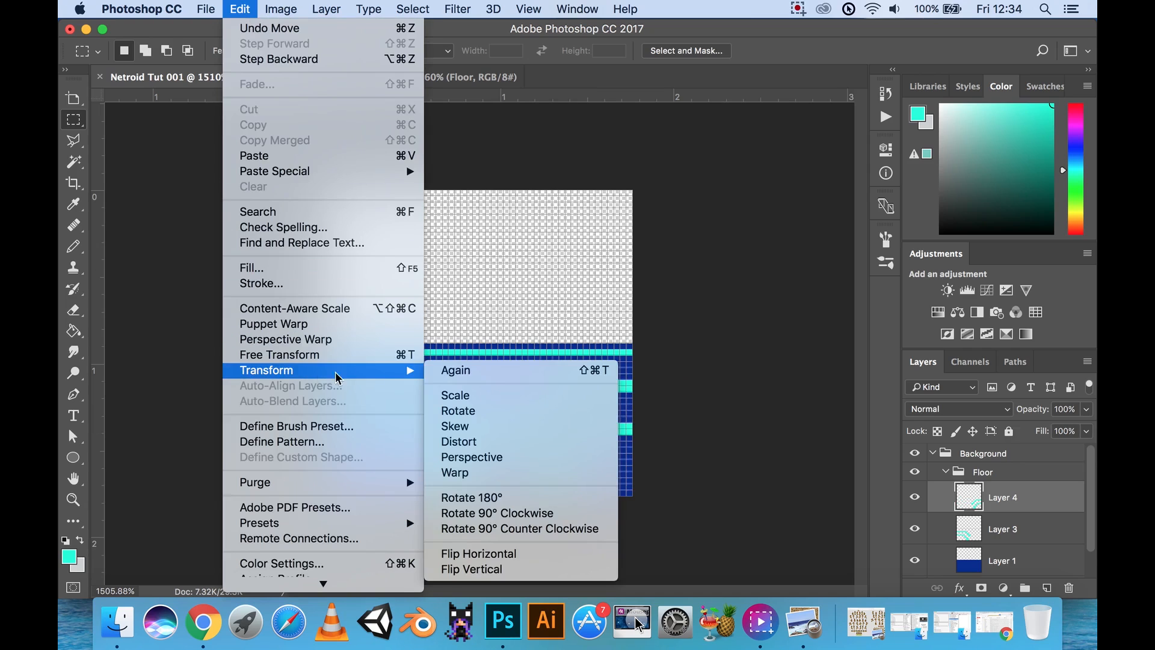
{"action": "left_click", "coordinate": [482, 569]}
{"action": "mouse_move", "coordinate": [607, 451]}
{"action": "left_mouse_down"}
{"action": "mouse_move", "coordinate": [618, 438]}
{"action": "mouse_move", "coordinate": [588, 427]}
{"action": "mouse_move", "coordinate": [576, 394]}
{"action": "mouse_move", "coordinate": [582, 458]}
{"action": "mouse_move", "coordinate": [582, 425]}
{"action": "mouse_move", "coordinate": [607, 435]}
{"action": "left_mouse_up"}
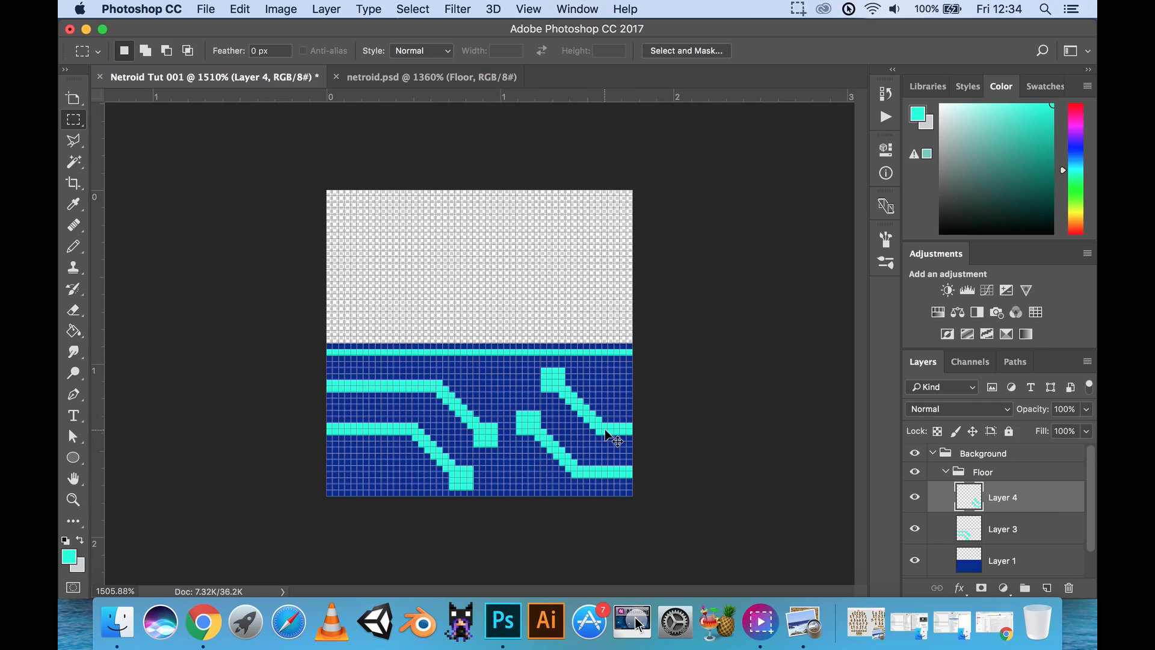
{"action": "left_click_drag", "start_coordinate": [604, 430], "coordinate": [603, 445]}
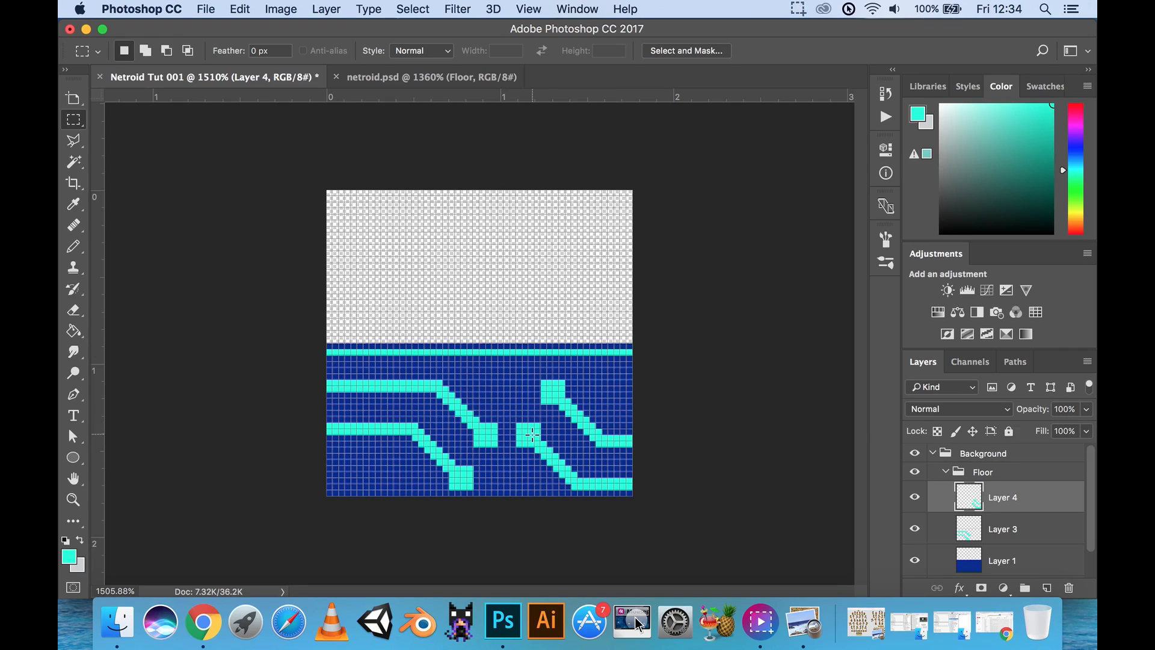
Select both trace layers, move the left and right traces together about 4 pixels left, and clear the selection.
{"action": "left_click", "coordinate": [1039, 531], "text": "shift"}
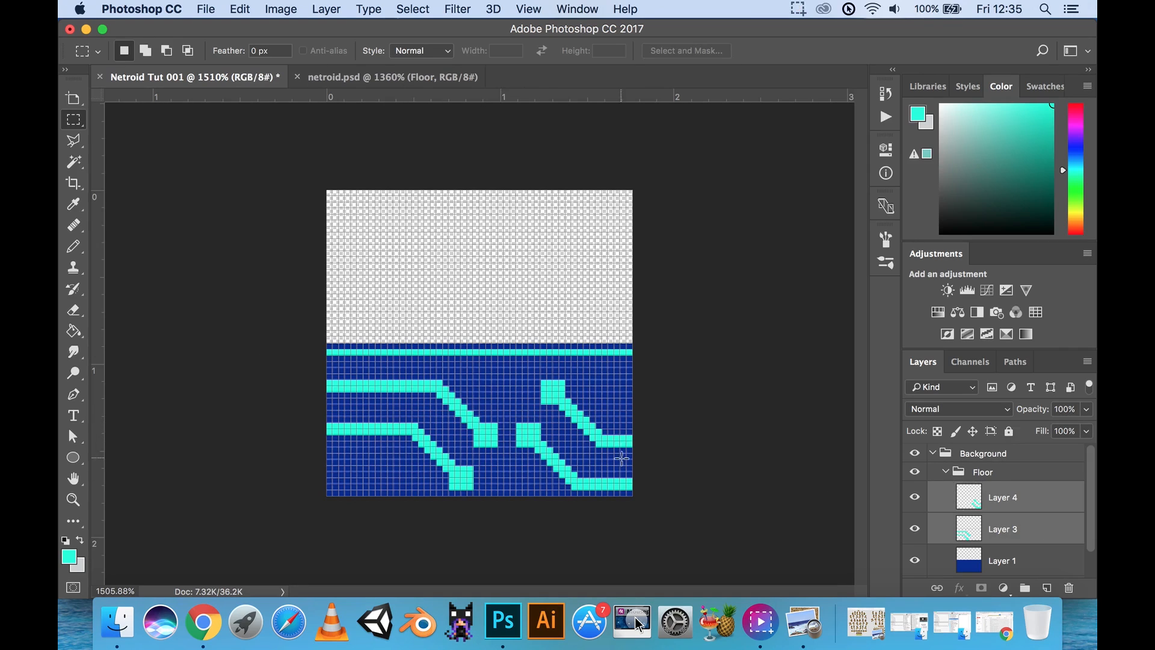
{"action": "left_click_drag", "start_coordinate": [677, 509], "coordinate": [268, 344]}
{"action": "left_click_drag", "start_coordinate": [466, 412], "coordinate": [447, 413]}
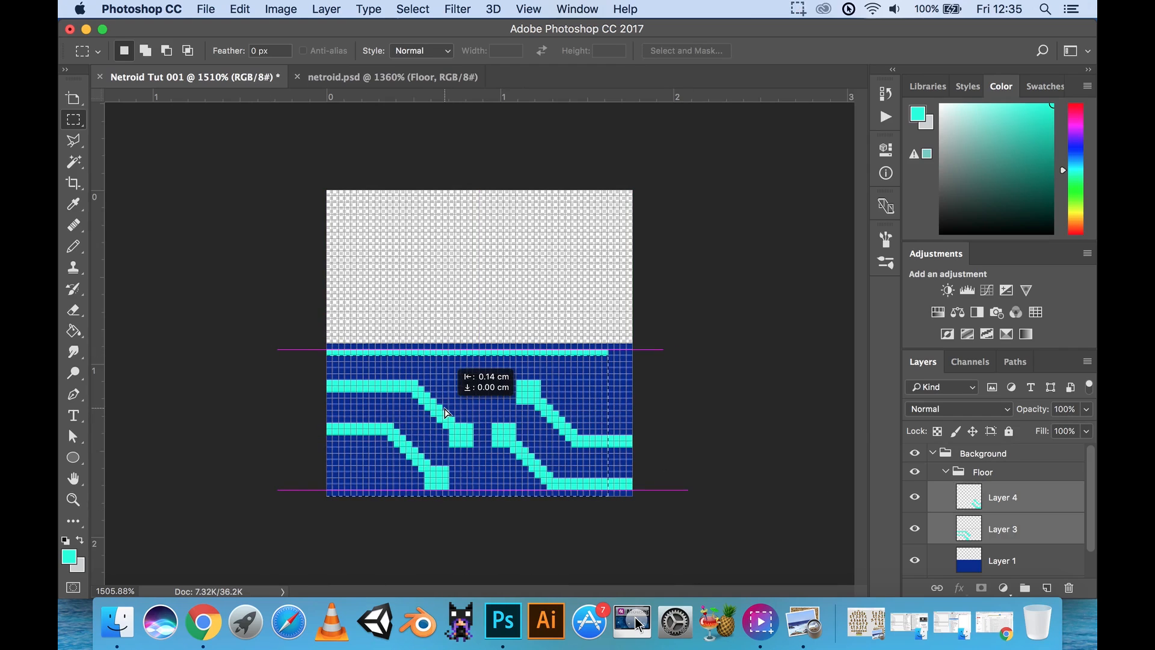
{"action": "key", "text": "super+z"}
{"action": "left_click_drag", "start_coordinate": [632, 495], "coordinate": [289, 369]}
{"action": "left_click_drag", "start_coordinate": [546, 407], "coordinate": [522, 410]}
{"action": "key", "text": "super+d"}
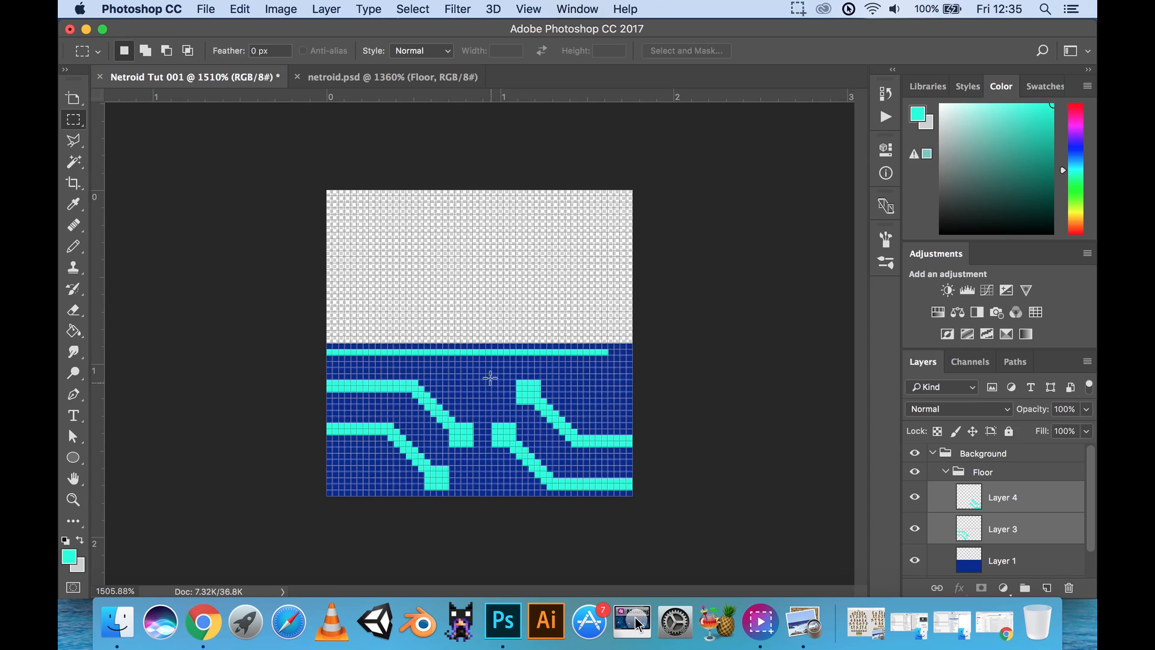
Select Layer 4 and move its right-hand pair of traces about 2 pixels up.
{"action": "left_click", "coordinate": [1059, 505]}
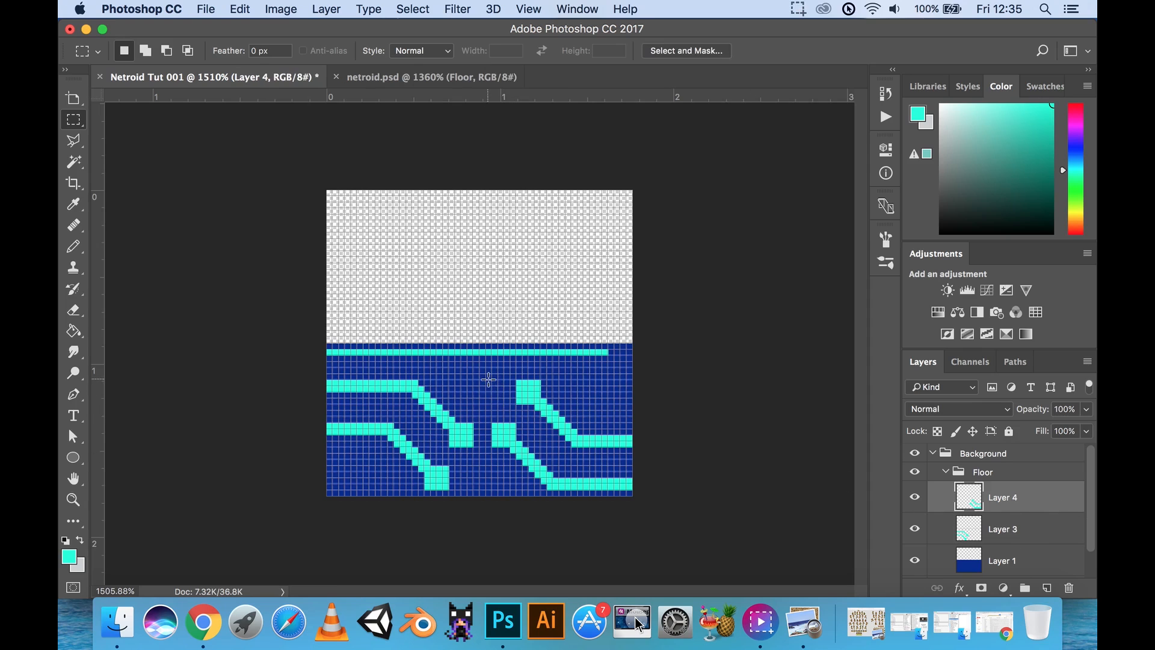
{"action": "left_click_drag", "start_coordinate": [492, 381], "coordinate": [647, 494]}
{"action": "left_click", "coordinate": [613, 484]}
{"action": "left_click_drag", "start_coordinate": [564, 455], "coordinate": [561, 446]}
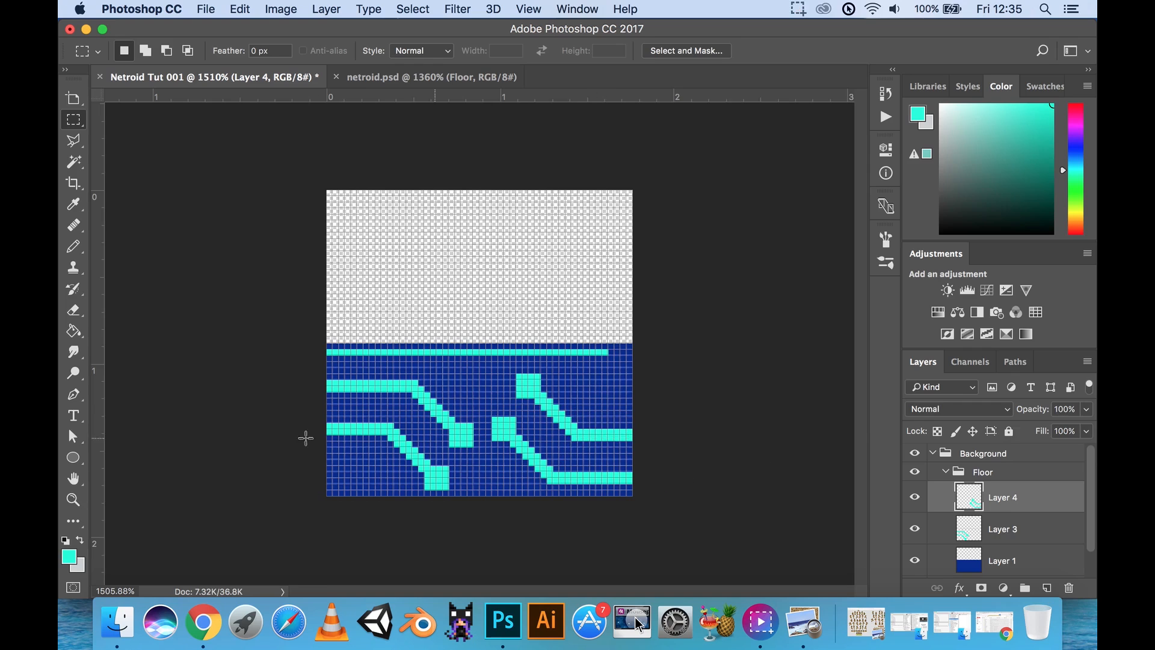
{"action": "left_click_drag", "start_coordinate": [327, 429], "coordinate": [350, 429]}
{"action": "mouse_move", "coordinate": [609, 428]}
{"action": "left_mouse_down"}
{"action": "mouse_move", "coordinate": [631, 435]}
{"action": "mouse_move", "coordinate": [590, 432]}
{"action": "left_mouse_up"}
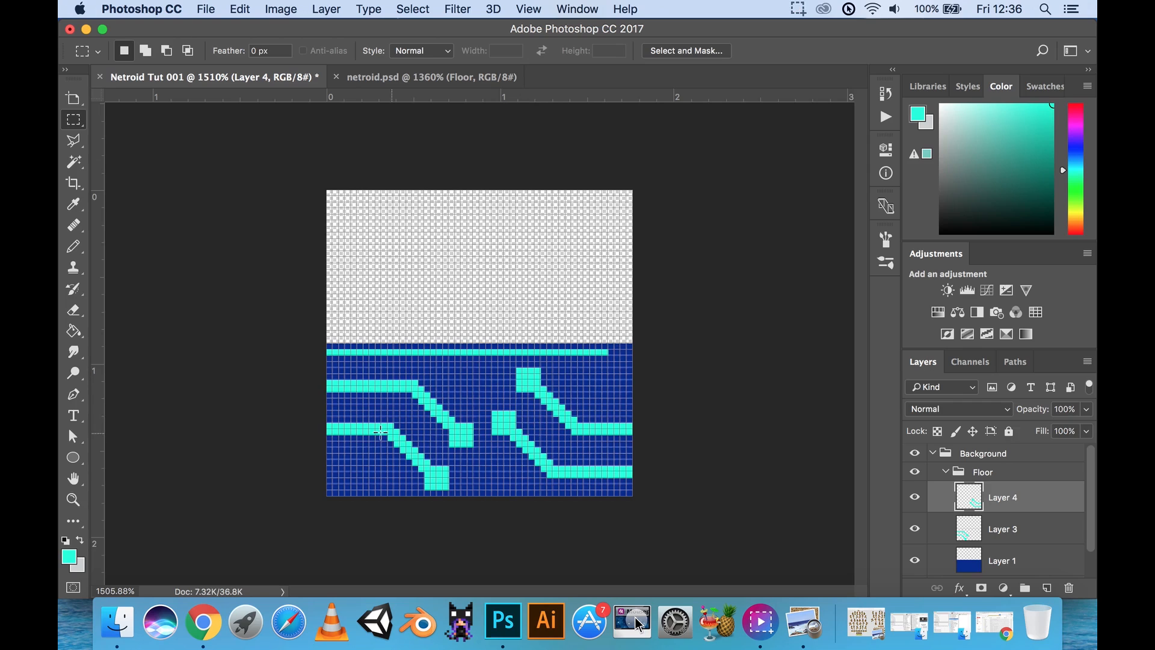
Copy the lower left trace from Layer 3 onto a new layer and place it about 7 pixels lower, running off the bottom edge.
{"action": "left_click", "coordinate": [1041, 531]}
{"action": "left_click_drag", "start_coordinate": [326, 430], "coordinate": [400, 447]}
{"action": "key", "text": "cmd+c"}
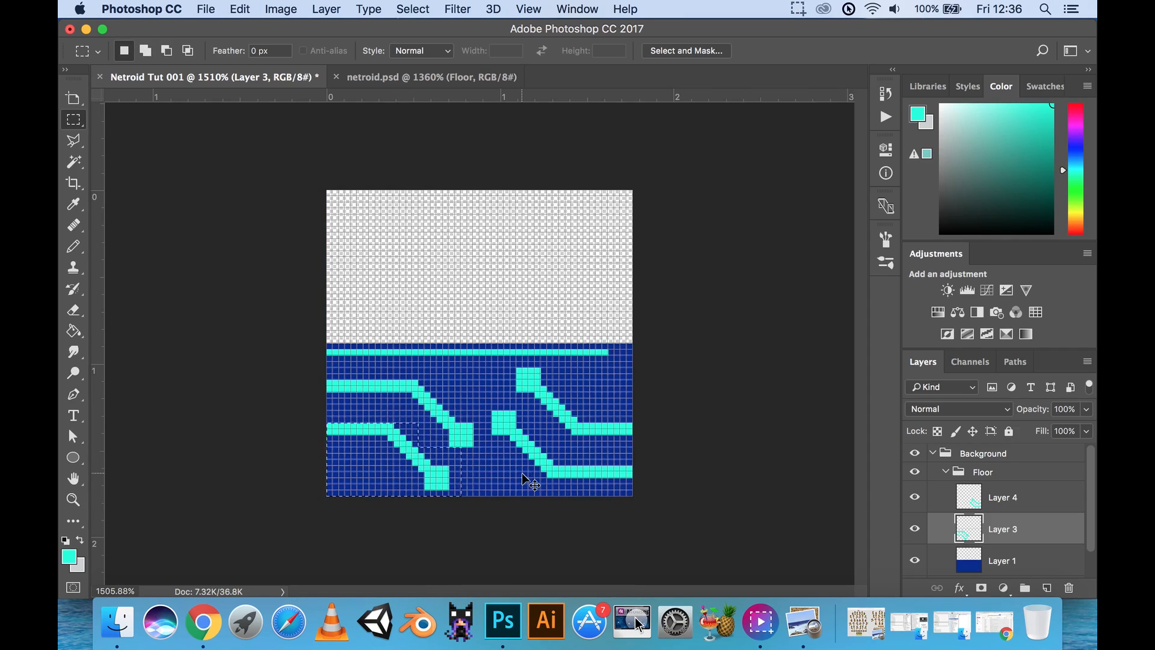
{"action": "key", "text": "cmd+v"}
{"action": "left_click_drag", "start_coordinate": [415, 455], "coordinate": [408, 501]}
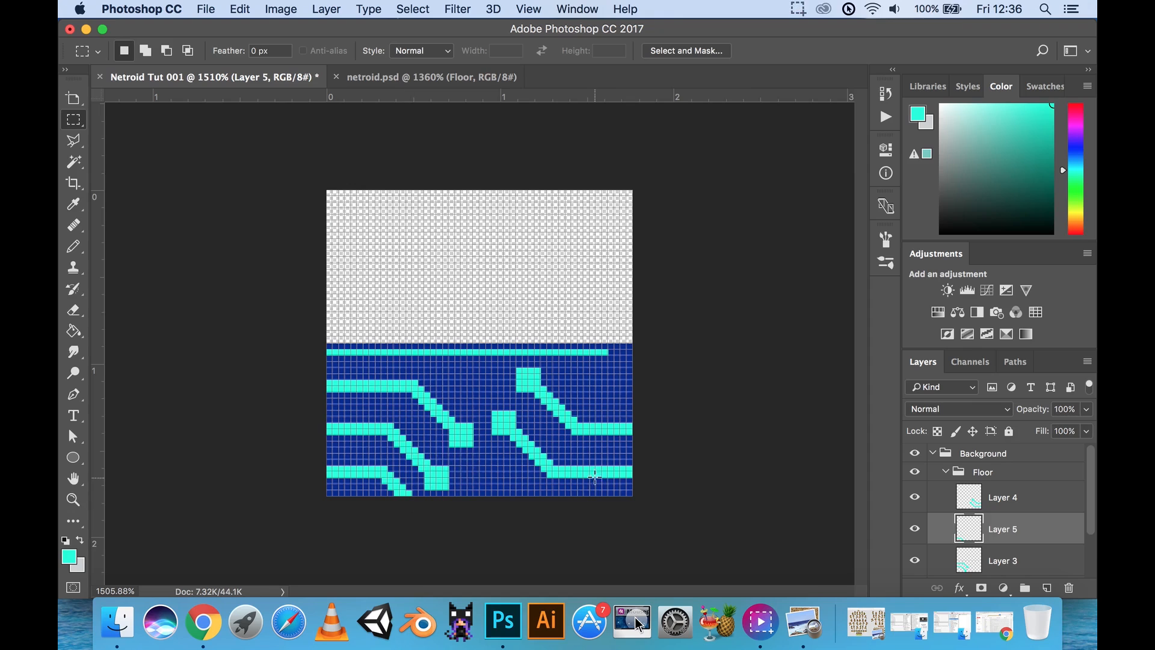
Shift the cropped trace in the floor's bottom-left corner about 3 pixels further left.
{"action": "left_click_drag", "start_coordinate": [627, 479], "coordinate": [317, 465]}
{"action": "key", "text": "super+d"}
{"action": "left_click_drag", "start_coordinate": [398, 490], "coordinate": [389, 494]}
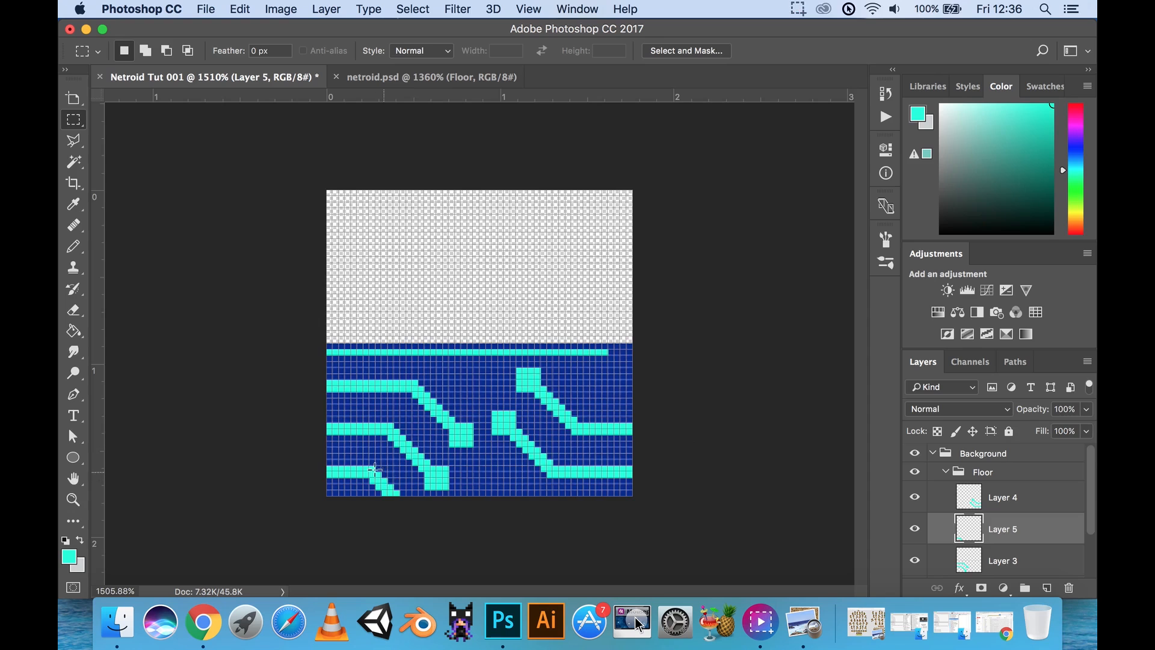
{"action": "scroll", "coordinate": [405, 439], "scroll_direction": "up", "scroll_amount": 5}
{"action": "scroll", "coordinate": [408, 457], "scroll_direction": "down", "scroll_amount": 3}
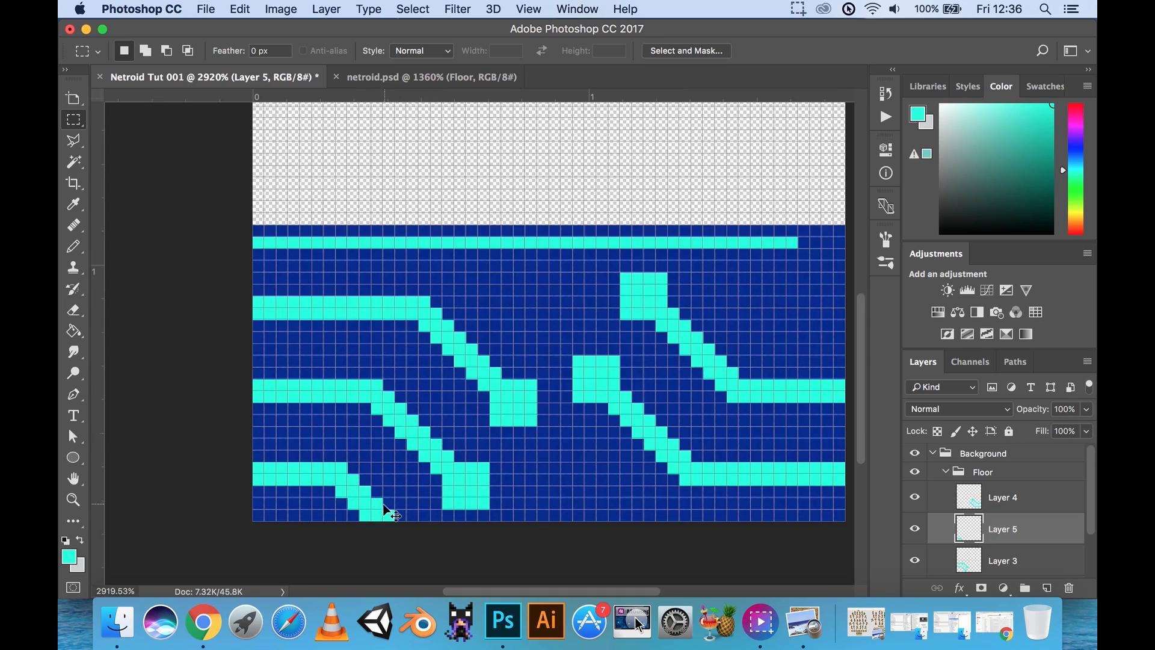
{"action": "left_click_drag", "start_coordinate": [385, 510], "coordinate": [363, 510]}
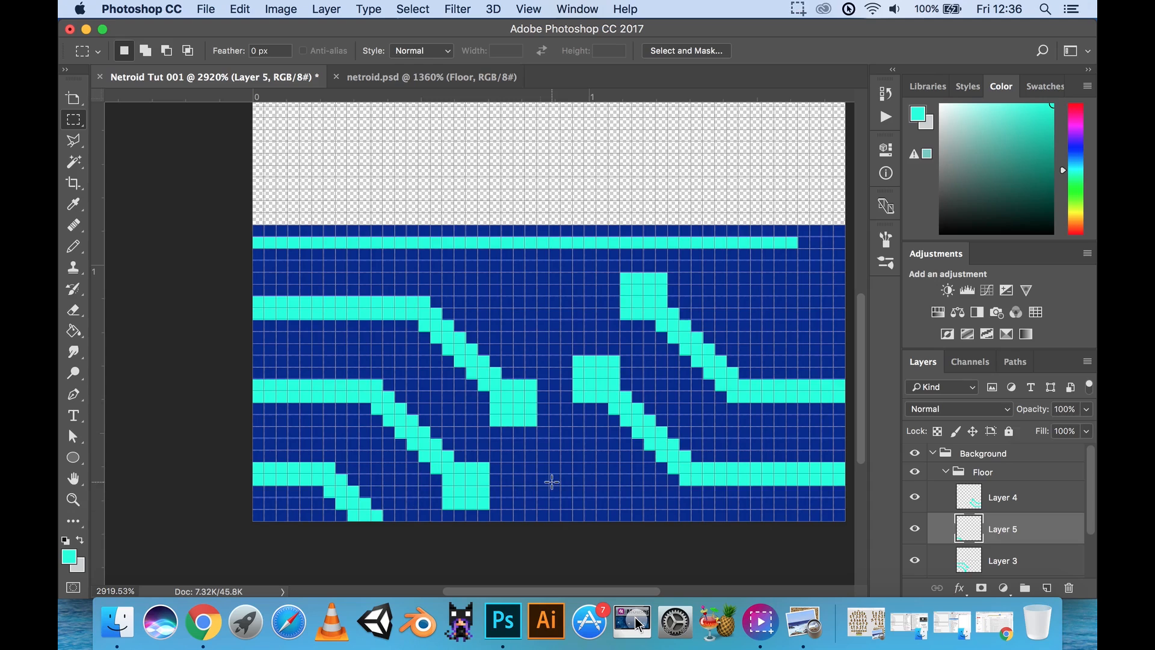
{"action": "scroll", "coordinate": [536, 445], "scroll_direction": "down", "scroll_amount": 4}
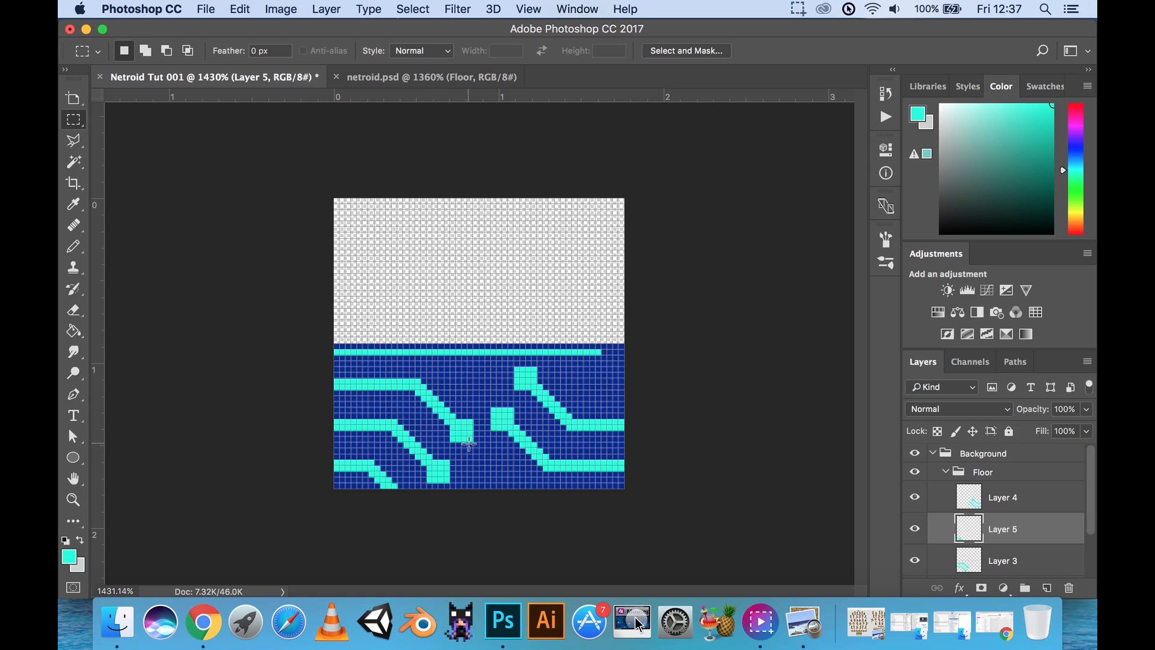
Paste another copy of the trace, place it in the empty area above the floor, and flip it vertically and horizontally.
{"action": "key", "text": "super+v"}
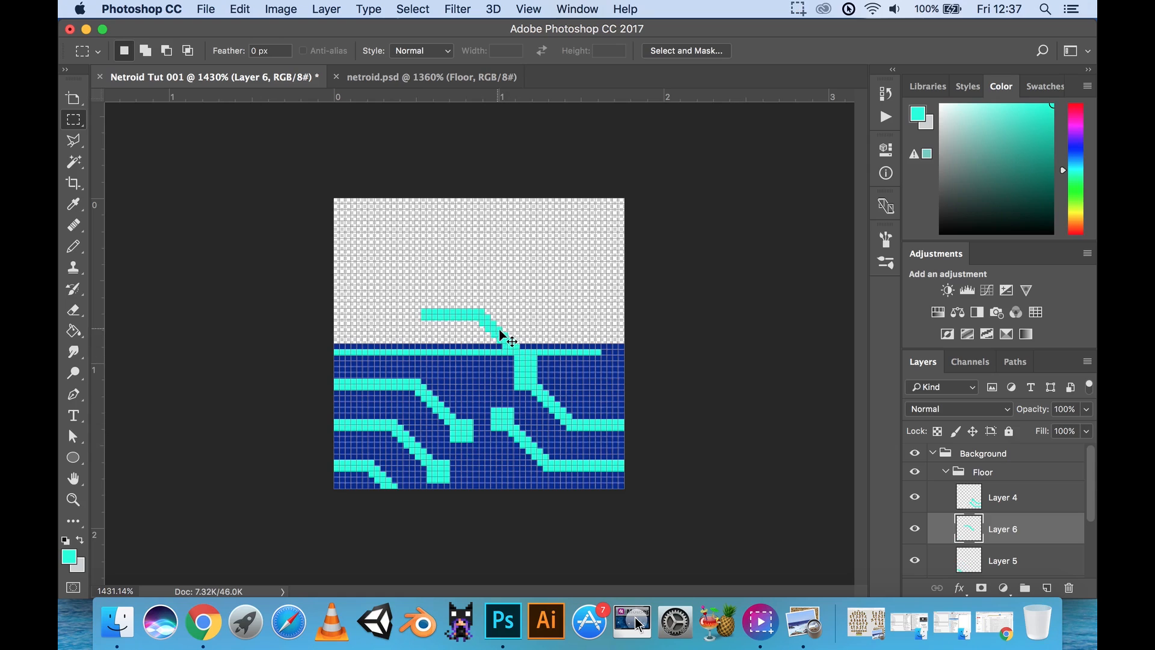
{"action": "left_click_drag", "start_coordinate": [506, 335], "coordinate": [505, 275]}
{"action": "left_click", "coordinate": [240, 9]}
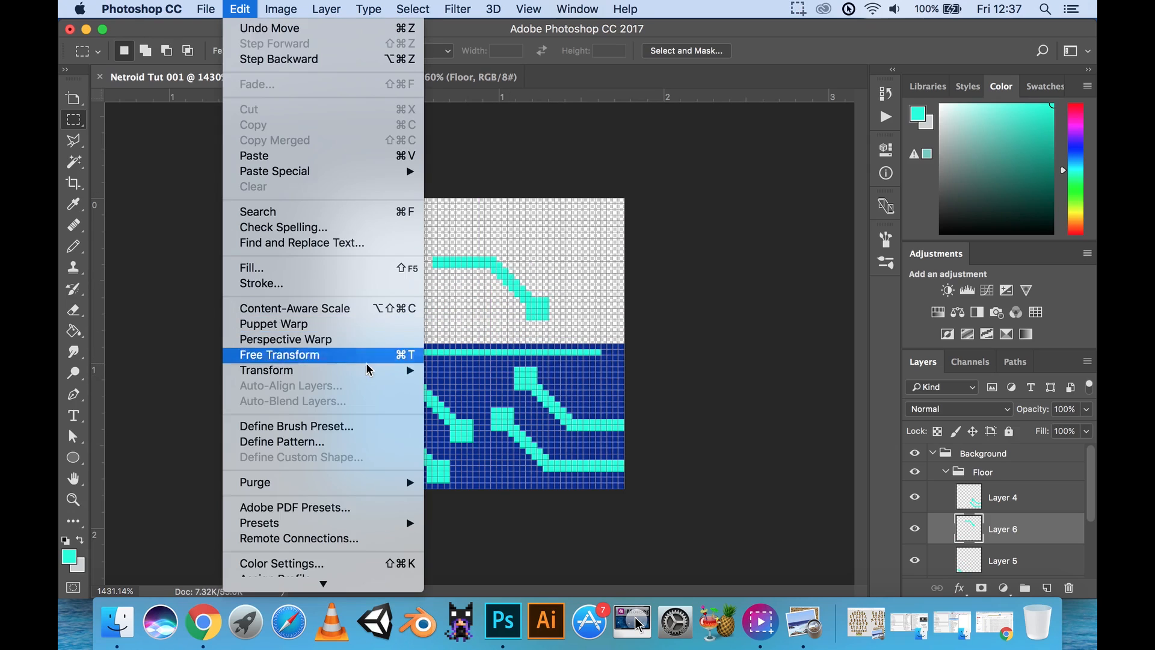
{"action": "mouse_move", "coordinate": [397, 370]}
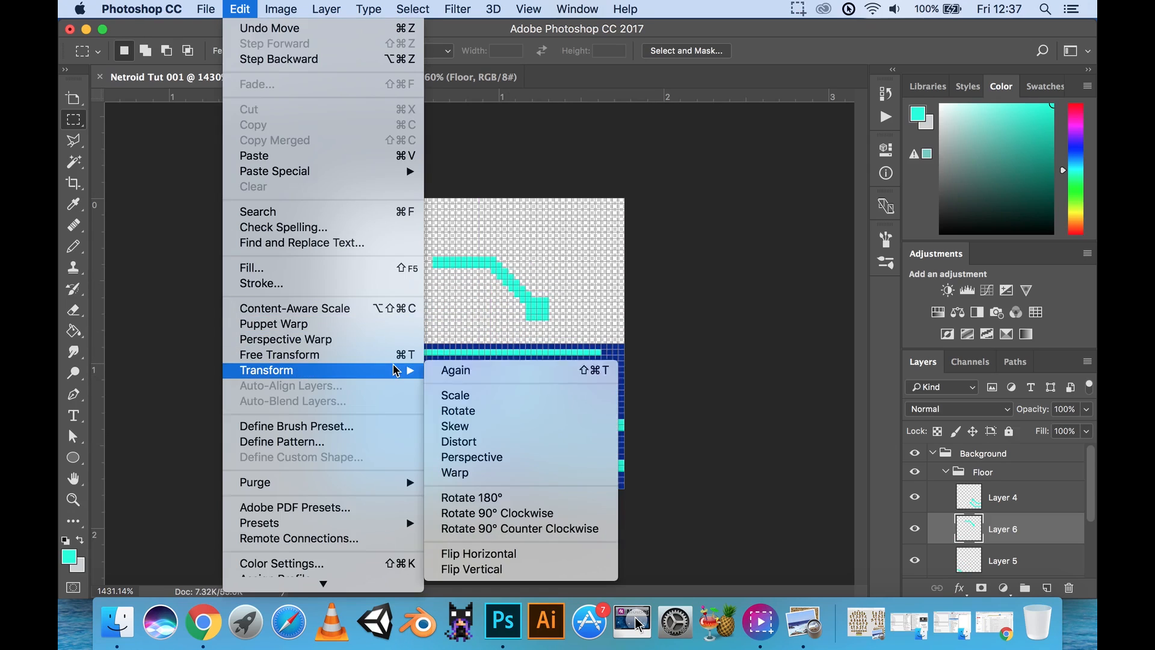
{"action": "left_click", "coordinate": [497, 571]}
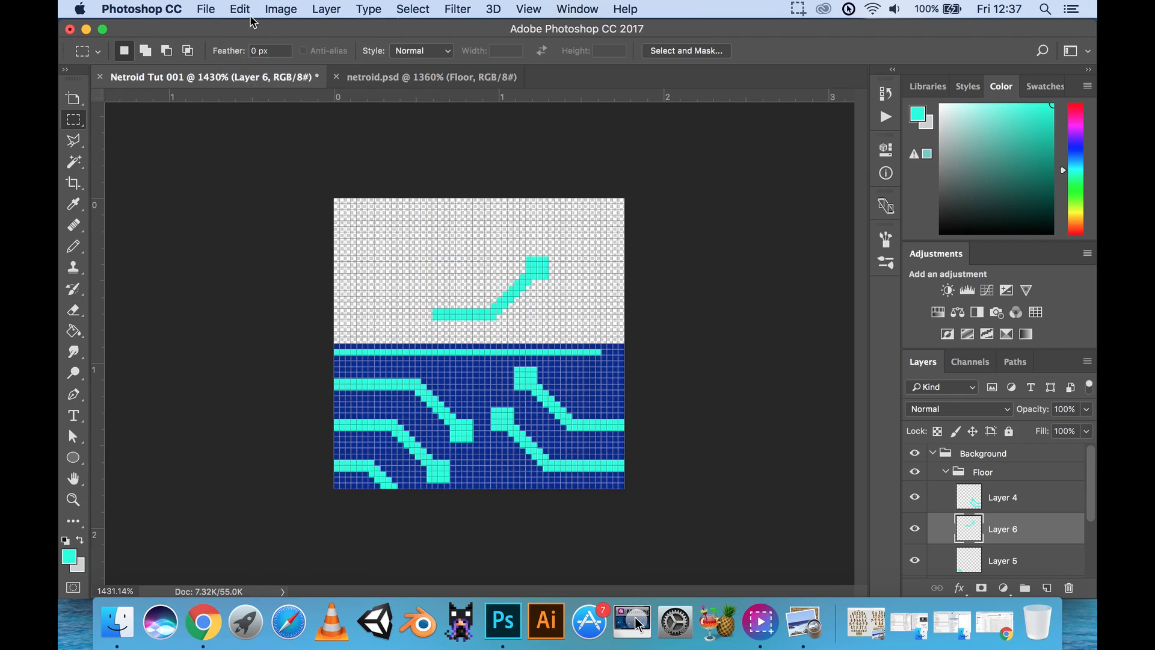
{"action": "left_click", "coordinate": [243, 11]}
{"action": "mouse_move", "coordinate": [397, 370]}
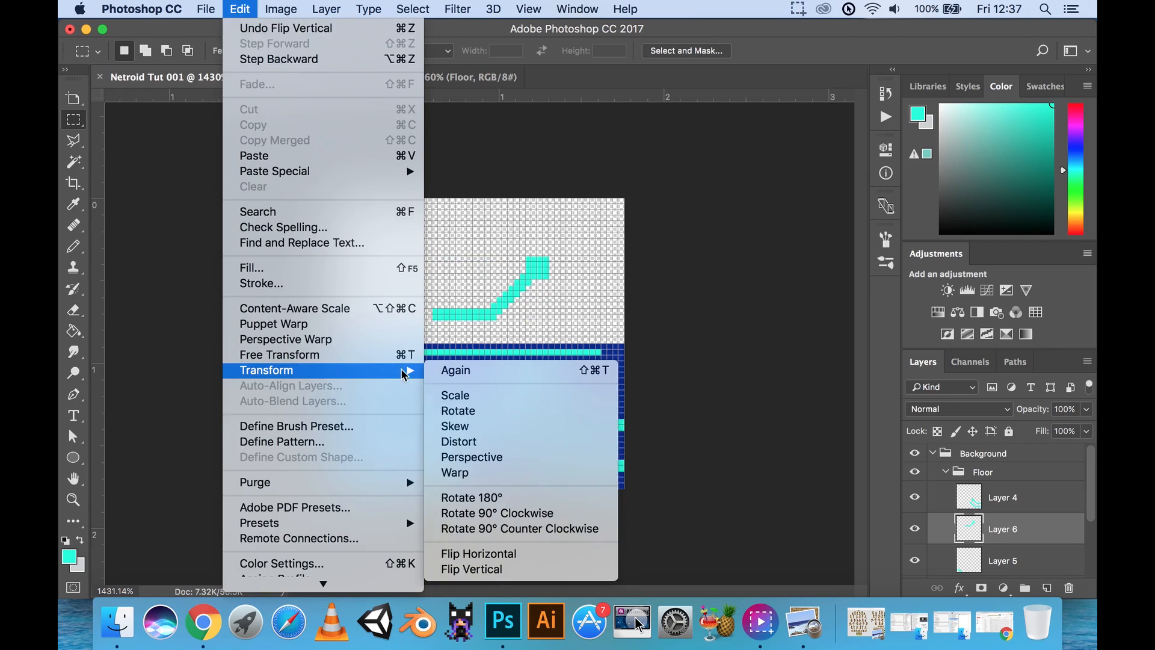
{"action": "left_click", "coordinate": [479, 554]}
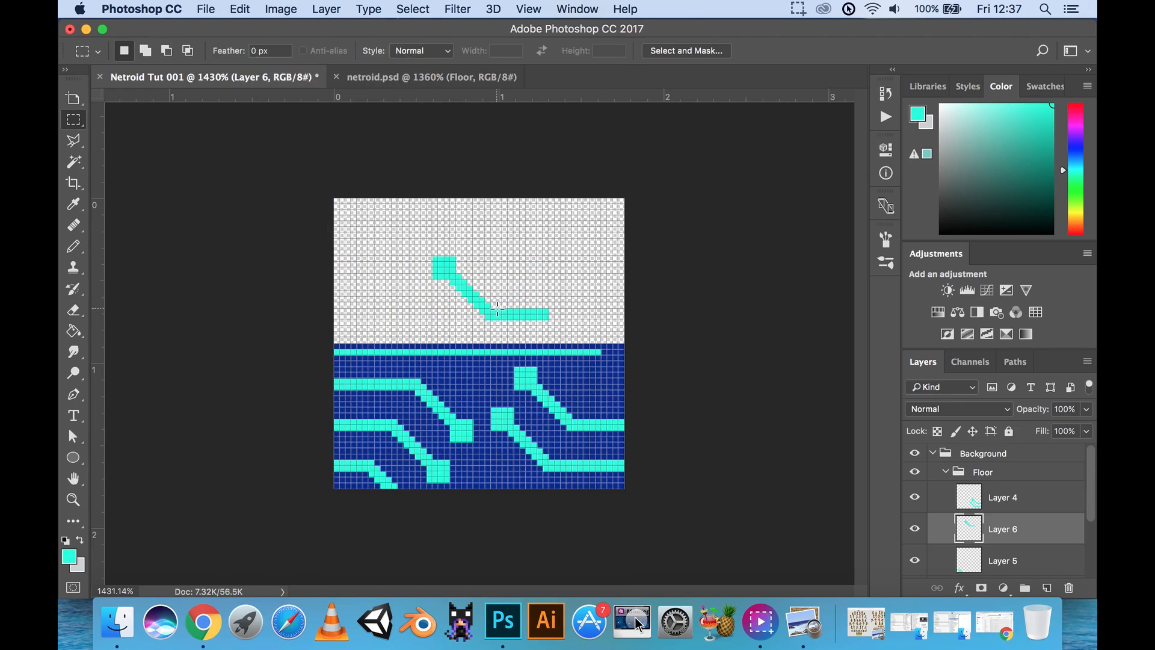
Move the flipped trace to the floor's right edge, level with the horizontal part of the upper left trace.
{"action": "left_click_drag", "start_coordinate": [497, 307], "coordinate": [611, 381]}
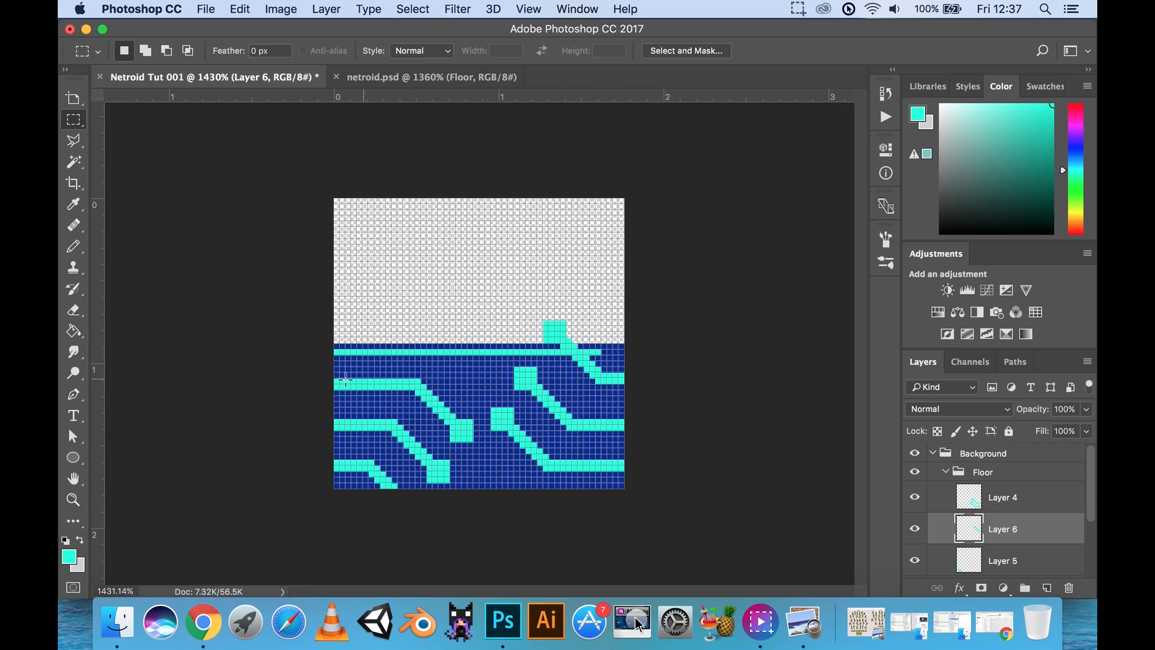
{"action": "left_click_drag", "start_coordinate": [337, 379], "coordinate": [609, 388]}
{"action": "left_click", "coordinate": [619, 372]}
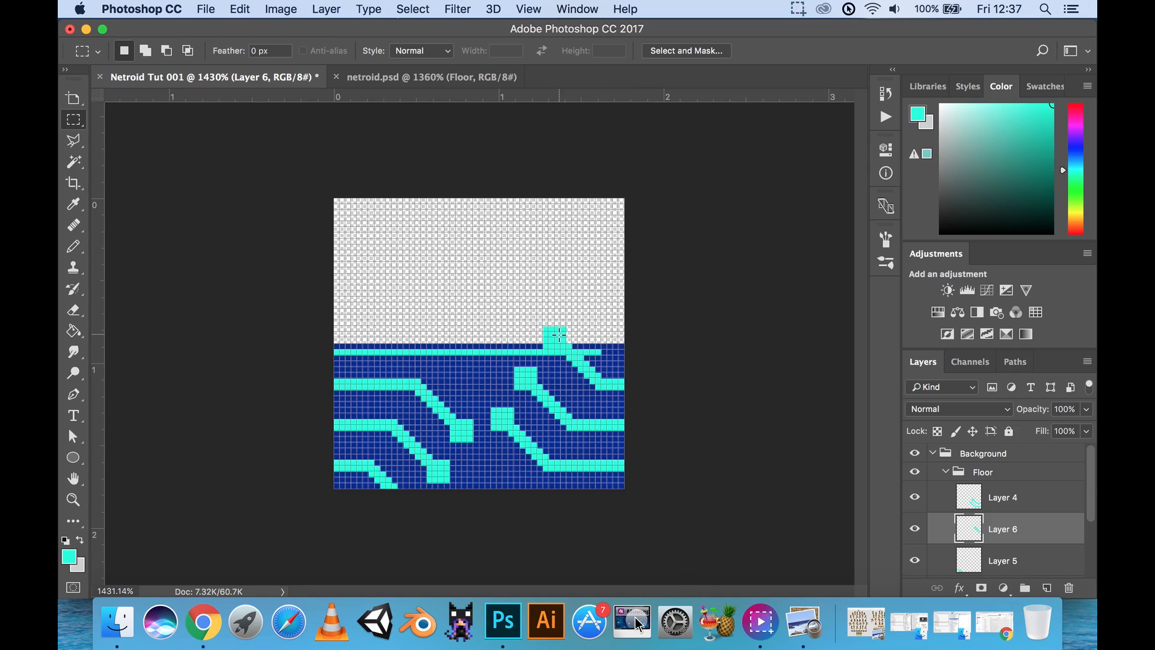
Move the new trace's end square down onto its short horizontal section and delete the leftover diagonal pixels.
{"action": "left_click_drag", "start_coordinate": [539, 320], "coordinate": [600, 397]}
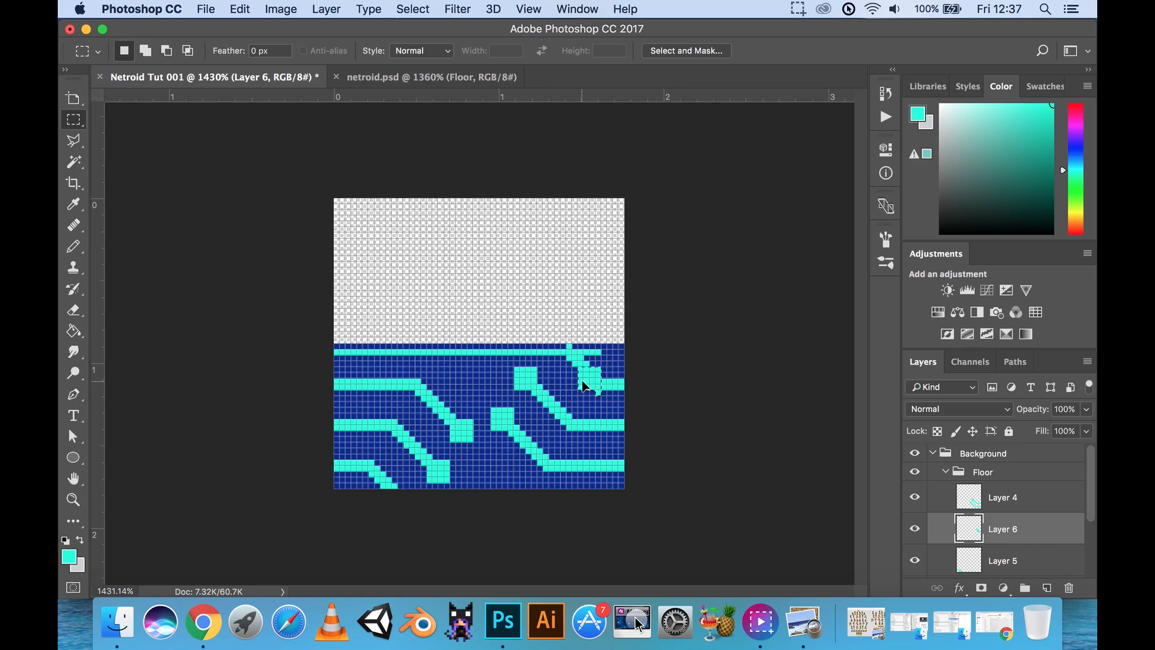
{"action": "scroll", "coordinate": [606, 363], "scroll_direction": "up", "scroll_amount": 3}
{"action": "left_click_drag", "start_coordinate": [491, 307], "coordinate": [595, 371]}
{"action": "key", "text": "Delete"}
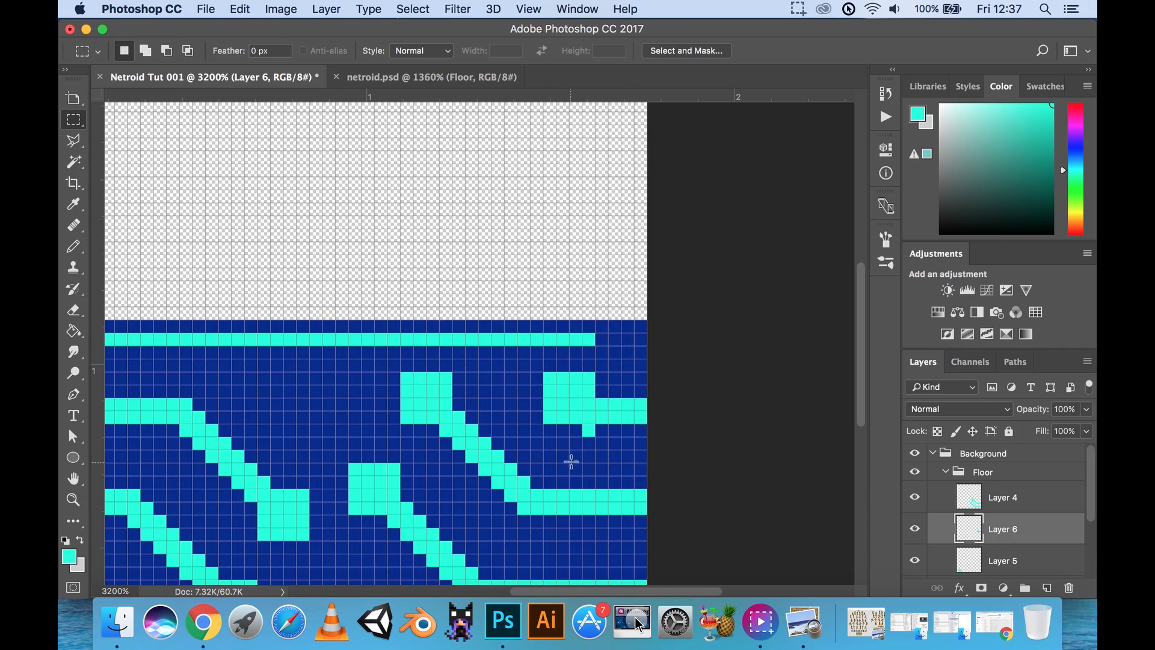
{"action": "left_click_drag", "start_coordinate": [608, 450], "coordinate": [569, 424]}
{"action": "key", "text": "Delete"}
{"action": "scroll", "coordinate": [576, 391], "scroll_direction": "down", "scroll_amount": 4}
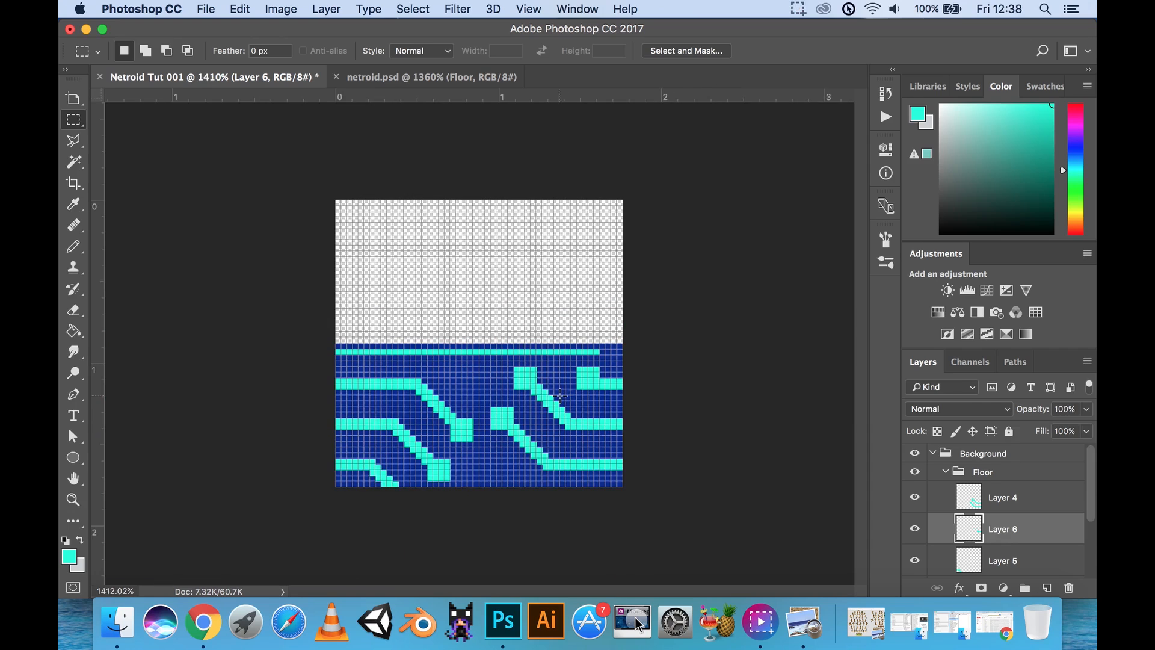
On Layer 3, extend the thin turquoise line along the floor's upper edge to the canvas's right edge with the Pencil tool.
{"action": "left_click", "coordinate": [1039, 500]}
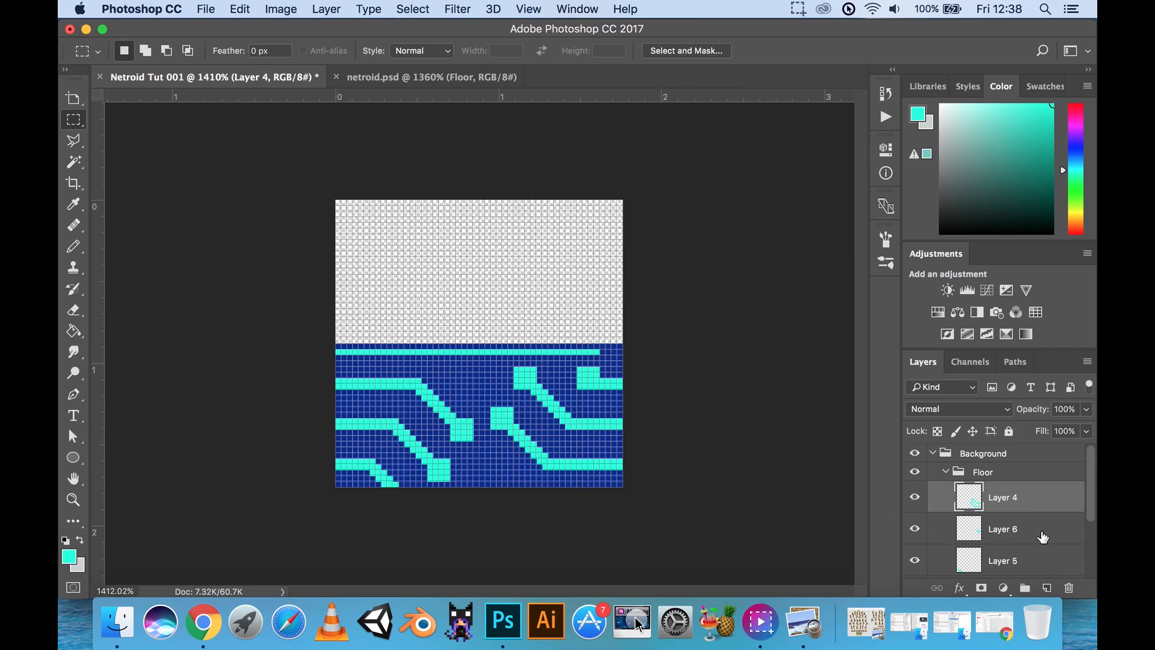
{"action": "scroll", "coordinate": [1059, 537], "scroll_direction": "down", "scroll_amount": 3}
{"action": "left_click", "coordinate": [1064, 508]}
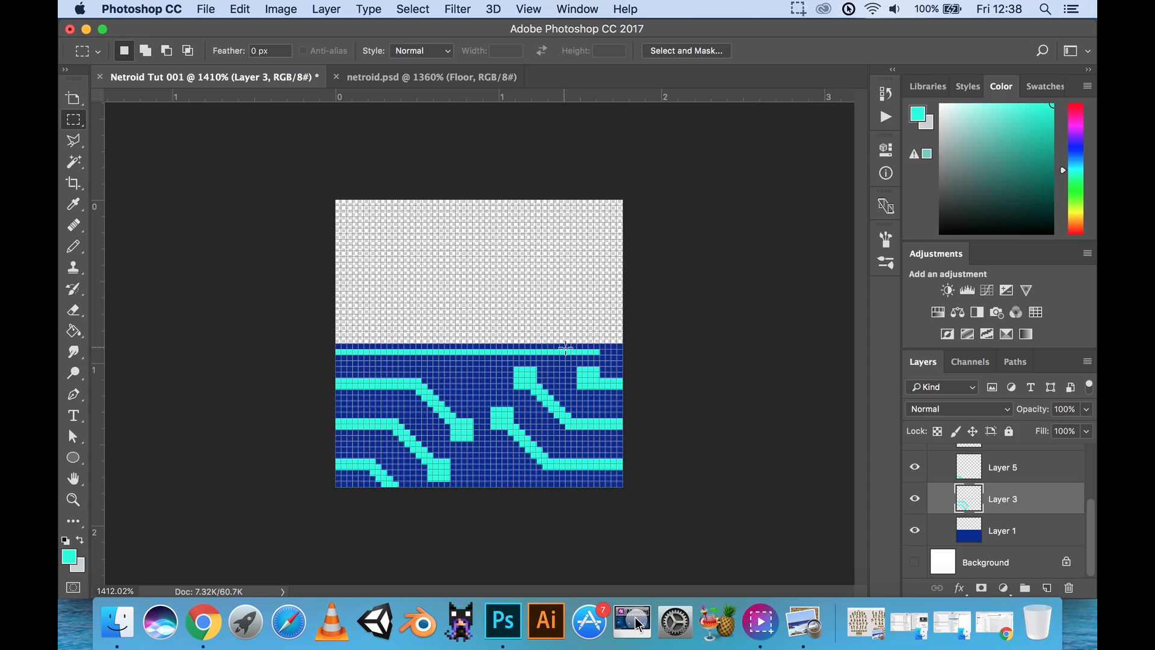
{"action": "scroll", "coordinate": [620, 354], "scroll_direction": "up", "scroll_amount": 3}
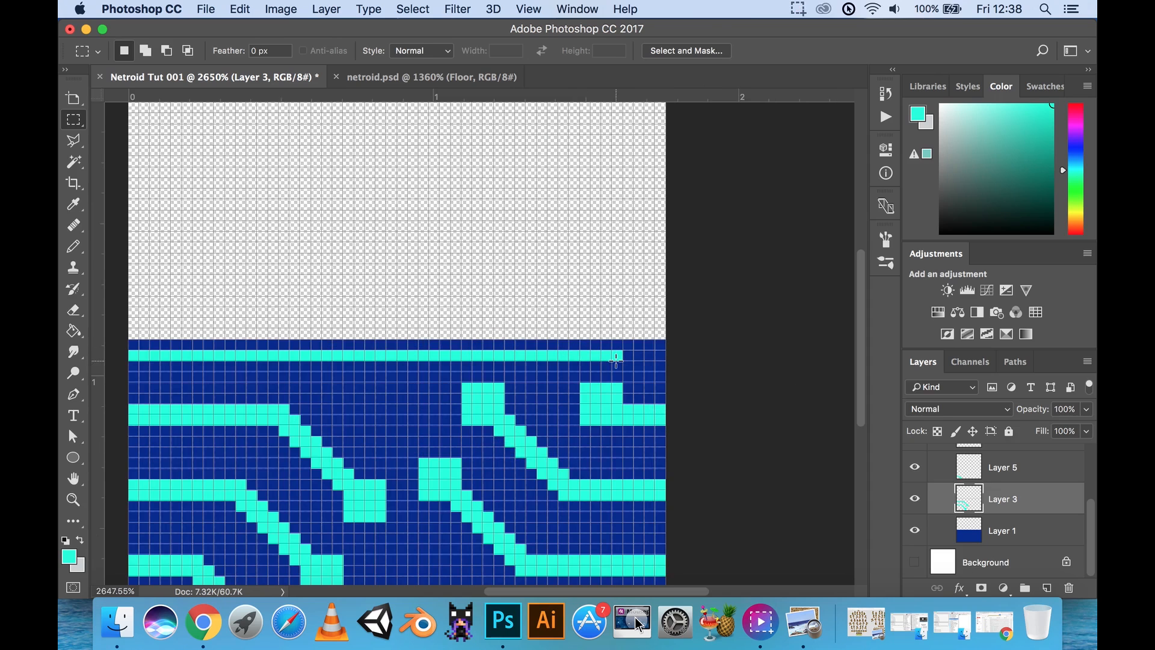
{"action": "key", "text": "b"}
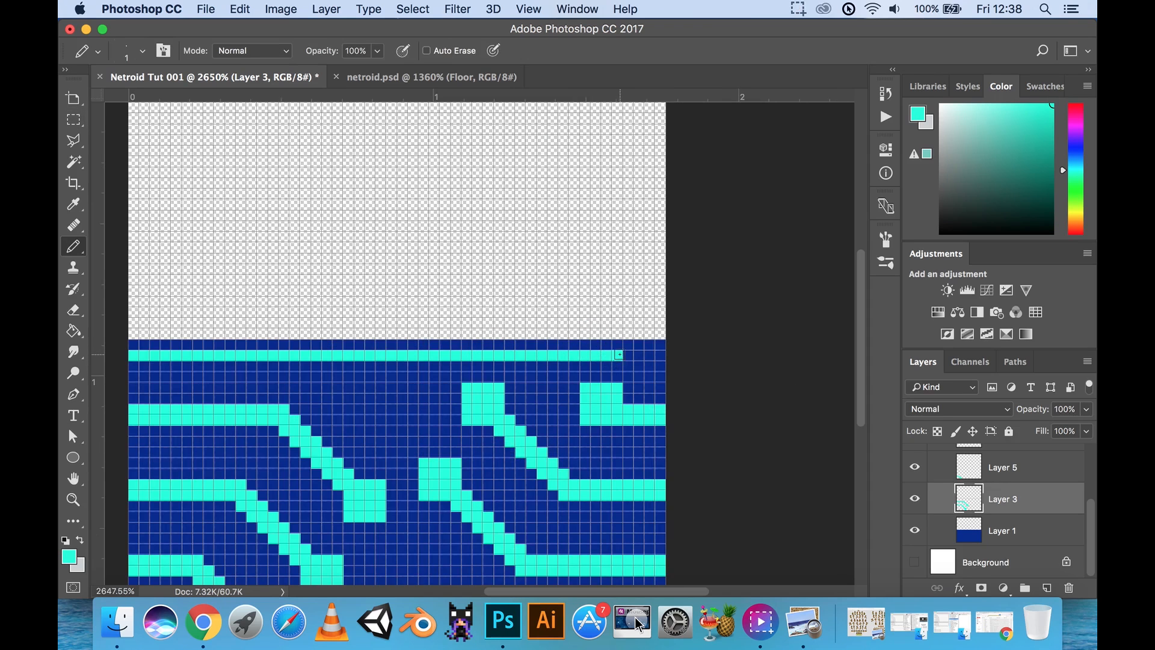
{"action": "scroll", "coordinate": [698, 358], "scroll_direction": "down", "scroll_amount": 5}
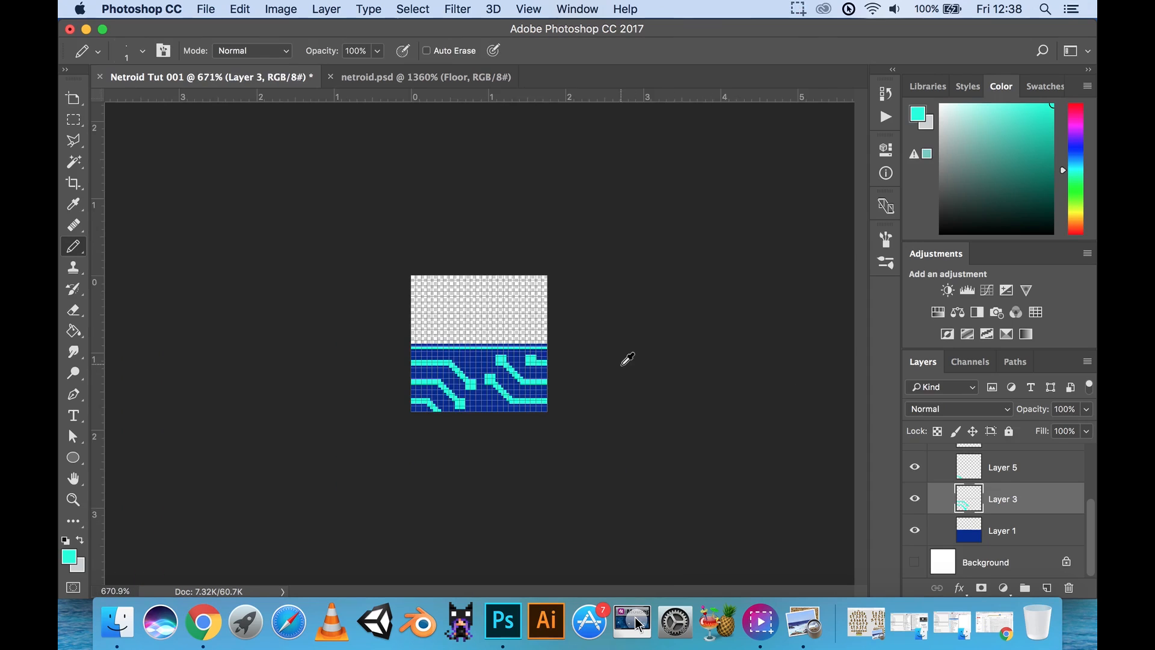
{"action": "scroll", "coordinate": [628, 360], "scroll_direction": "up", "scroll_amount": 2}
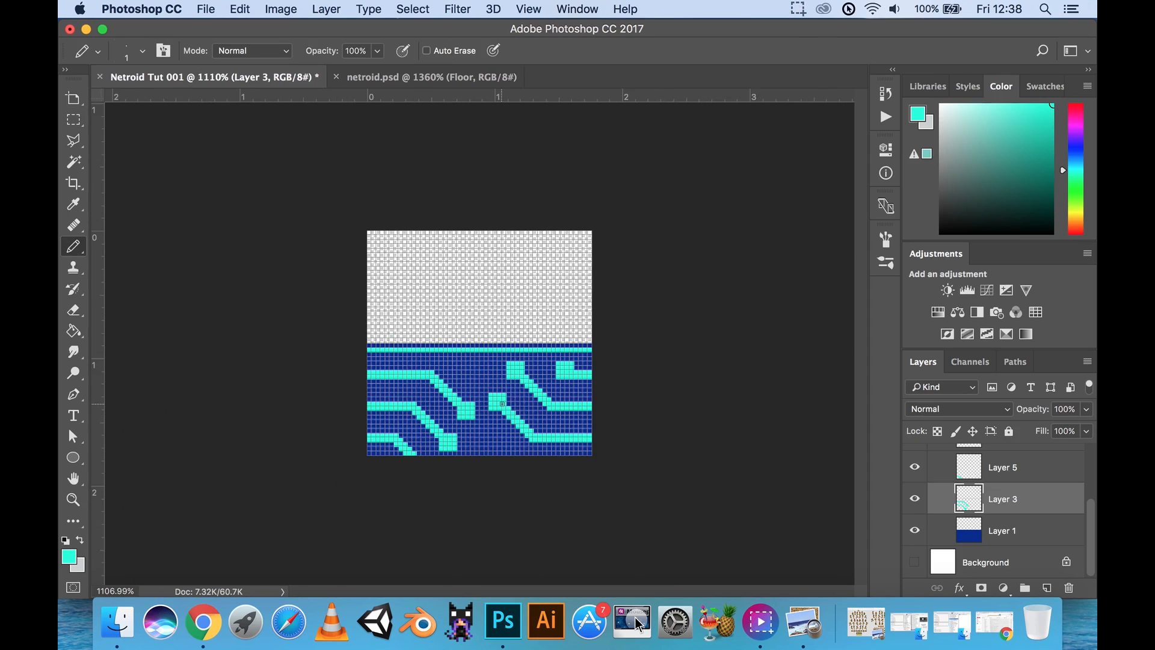
{"action": "scroll", "coordinate": [502, 404], "scroll_direction": "up", "scroll_amount": 1}
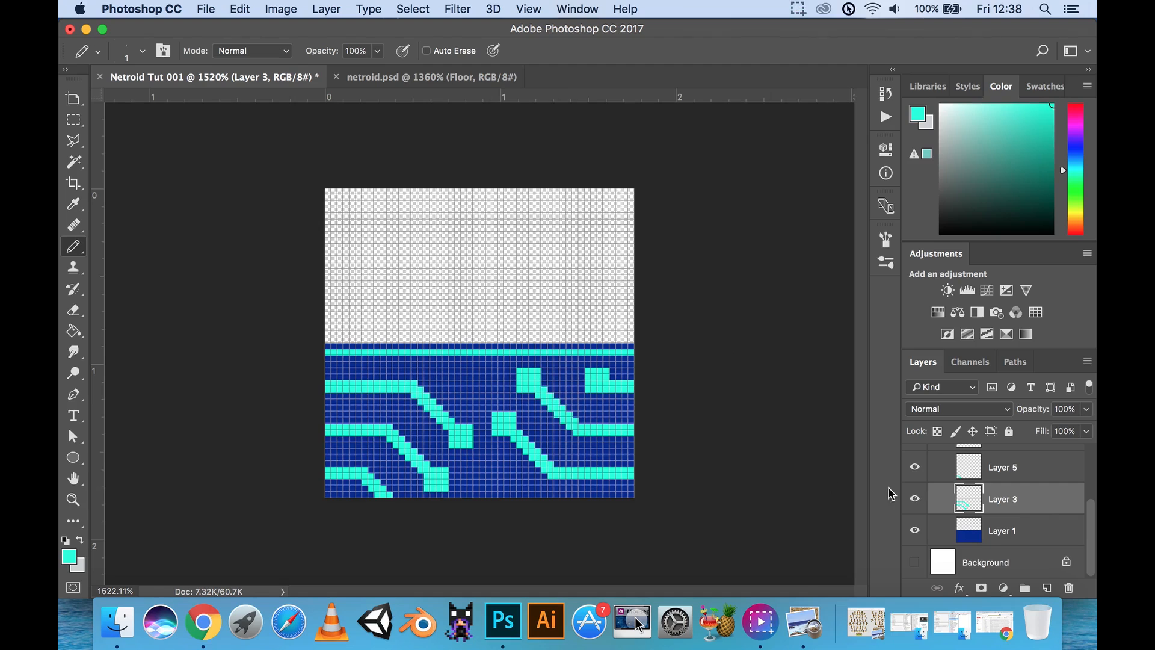
Merge the four trace layers (Layer 4, Layer 6, Layer 5 and Layer 3) into a single layer.
{"action": "scroll", "coordinate": [1023, 500], "scroll_direction": "up", "scroll_amount": 2}
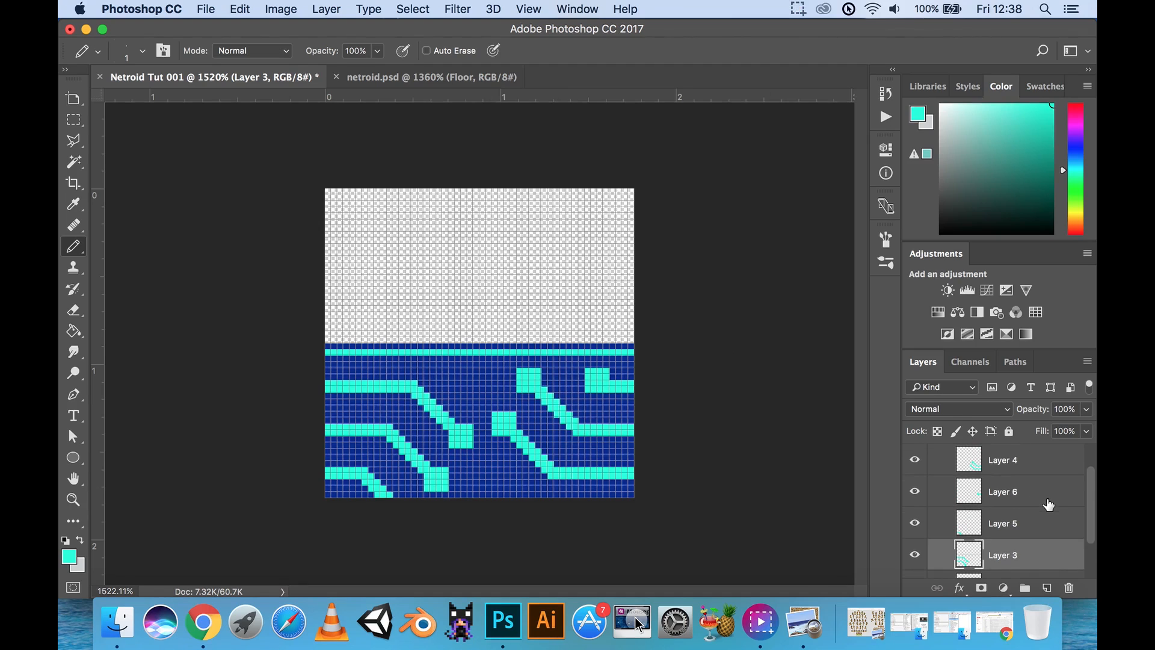
{"action": "scroll", "coordinate": [1049, 504], "scroll_direction": "up", "scroll_amount": 2}
{"action": "scroll", "coordinate": [1050, 501], "scroll_direction": "down", "scroll_amount": 1}
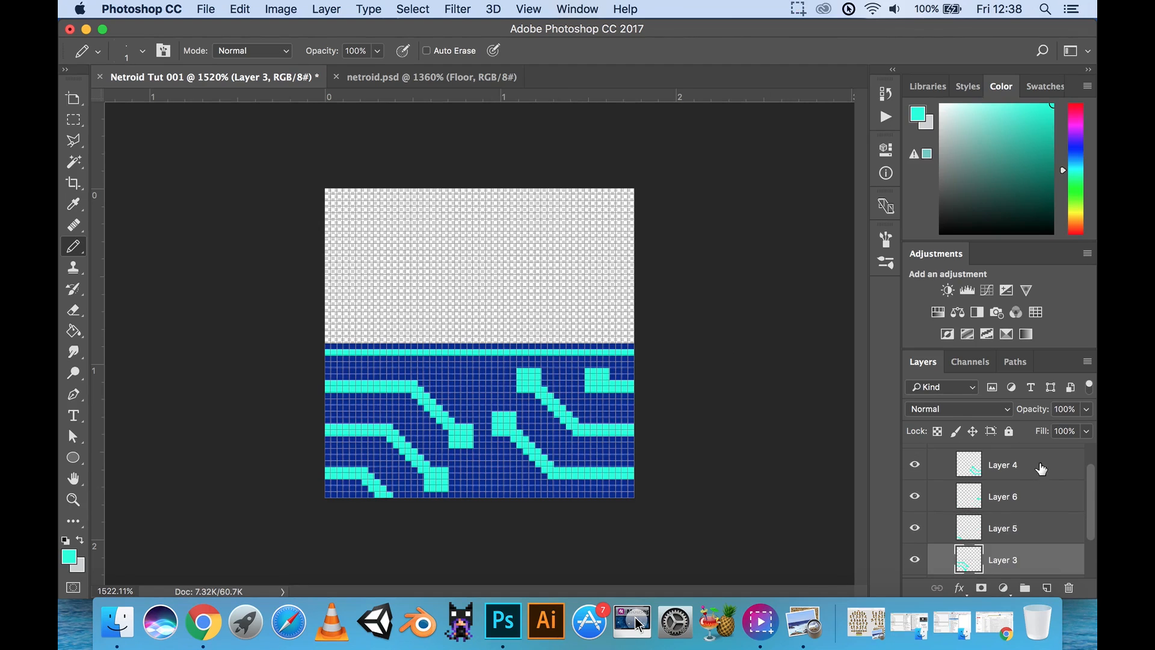
{"action": "left_click", "coordinate": [1038, 467], "text": "shift"}
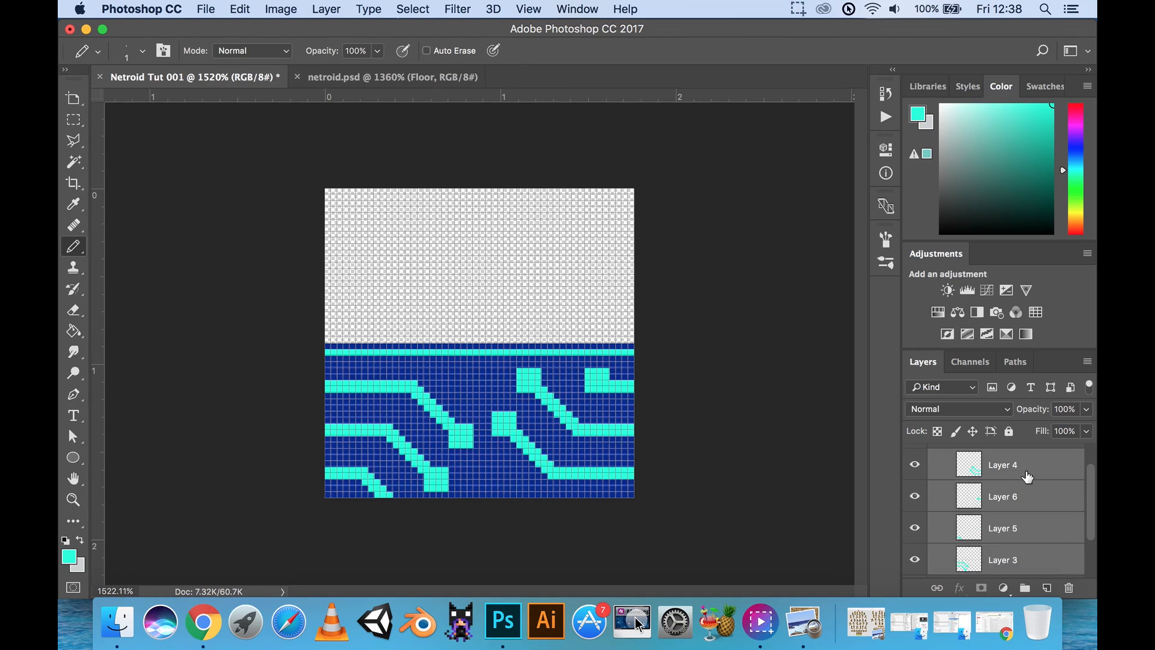
{"action": "right_click", "coordinate": [1036, 467]}
{"action": "scroll", "coordinate": [962, 499], "scroll_direction": "down", "scroll_amount": 3}
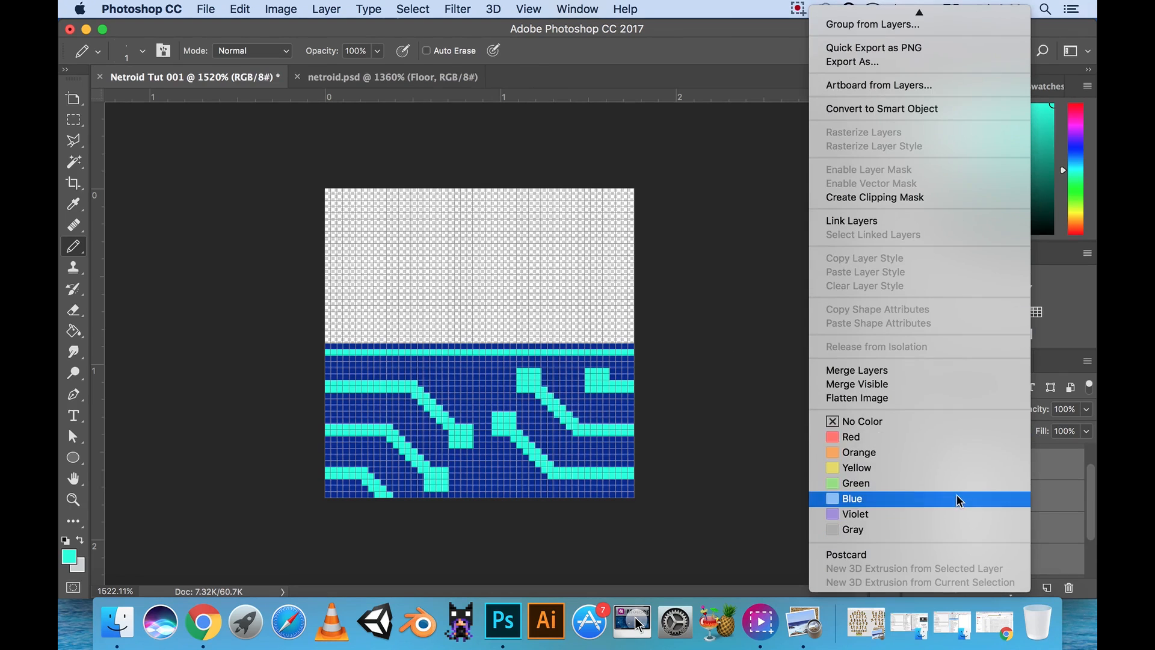
{"action": "left_click", "coordinate": [904, 372]}
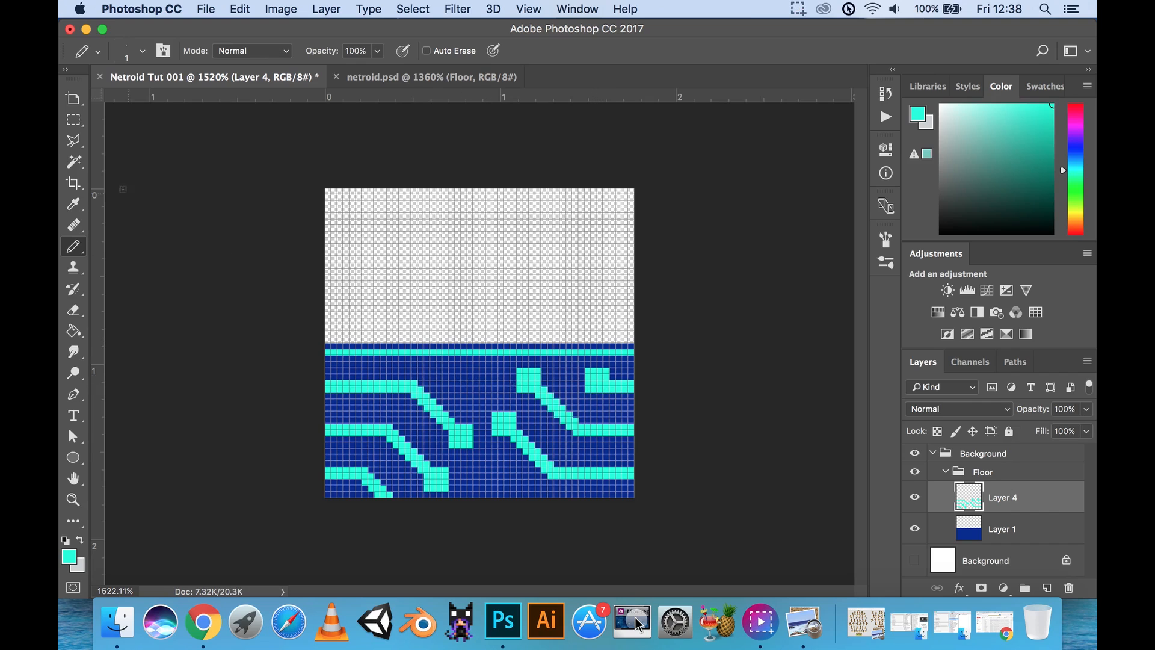
Paste two copies of a trace's 4 × 4 pixel end square in the floor's empty middle gaps, one high and one low.
{"action": "left_click", "coordinate": [74, 122]}
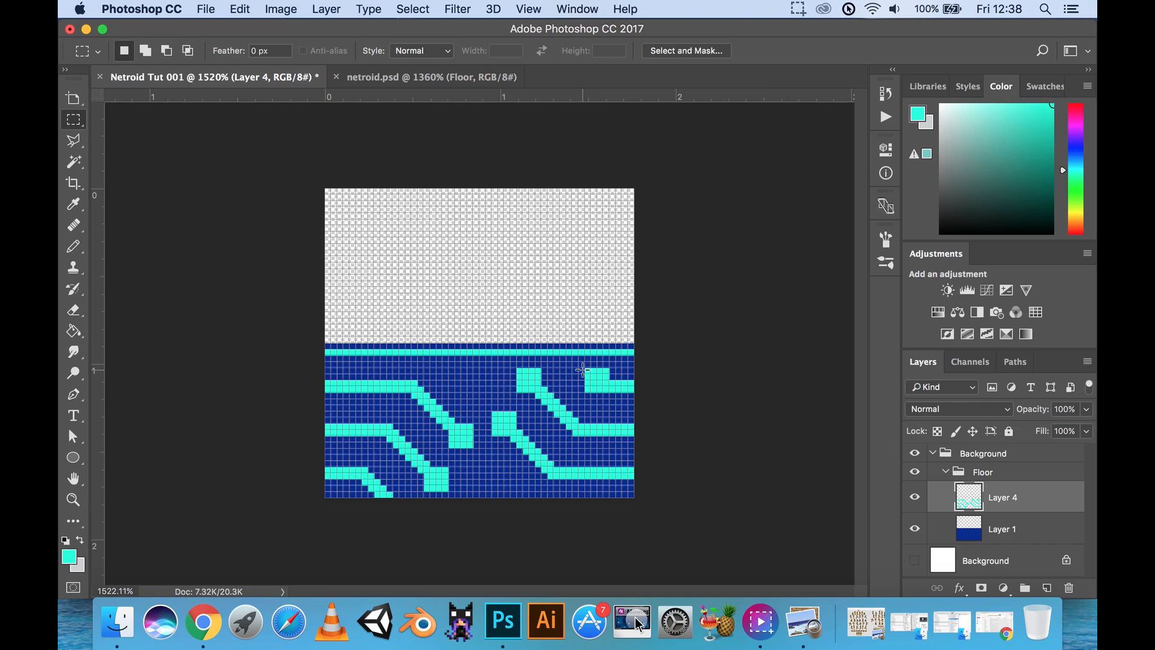
{"action": "left_click_drag", "start_coordinate": [582, 370], "coordinate": [480, 392]}
{"action": "key", "text": "super+j"}
{"action": "key", "text": "super+c"}
{"action": "key", "text": "super+v"}
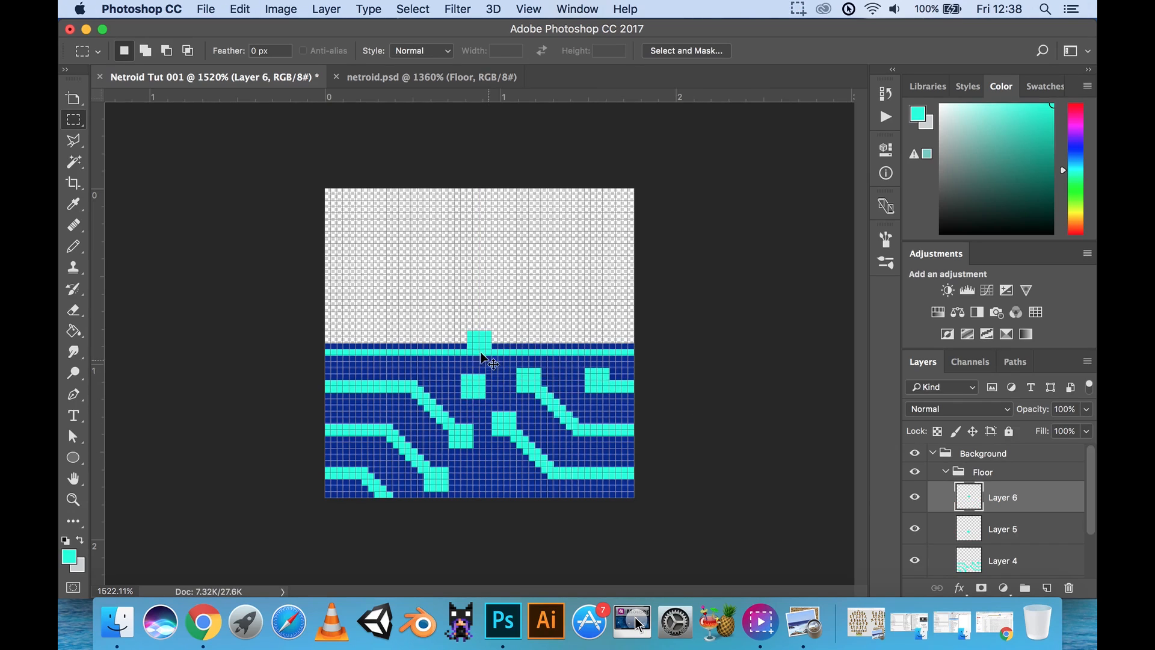
{"action": "mouse_move", "coordinate": [481, 353]}
{"action": "left_mouse_down"}
{"action": "mouse_move", "coordinate": [492, 473]}
{"action": "mouse_move", "coordinate": [514, 448]}
{"action": "mouse_move", "coordinate": [485, 448]}
{"action": "mouse_move", "coordinate": [487, 486]}
{"action": "mouse_move", "coordinate": [516, 485]}
{"action": "mouse_move", "coordinate": [521, 460]}
{"action": "left_mouse_up"}
{"action": "scroll", "coordinate": [482, 467], "scroll_direction": "up", "scroll_amount": 3}
Erase the four corner pixels of the upper pasted square on Layer 5 to round it into a dot.
{"action": "key", "text": "e"}
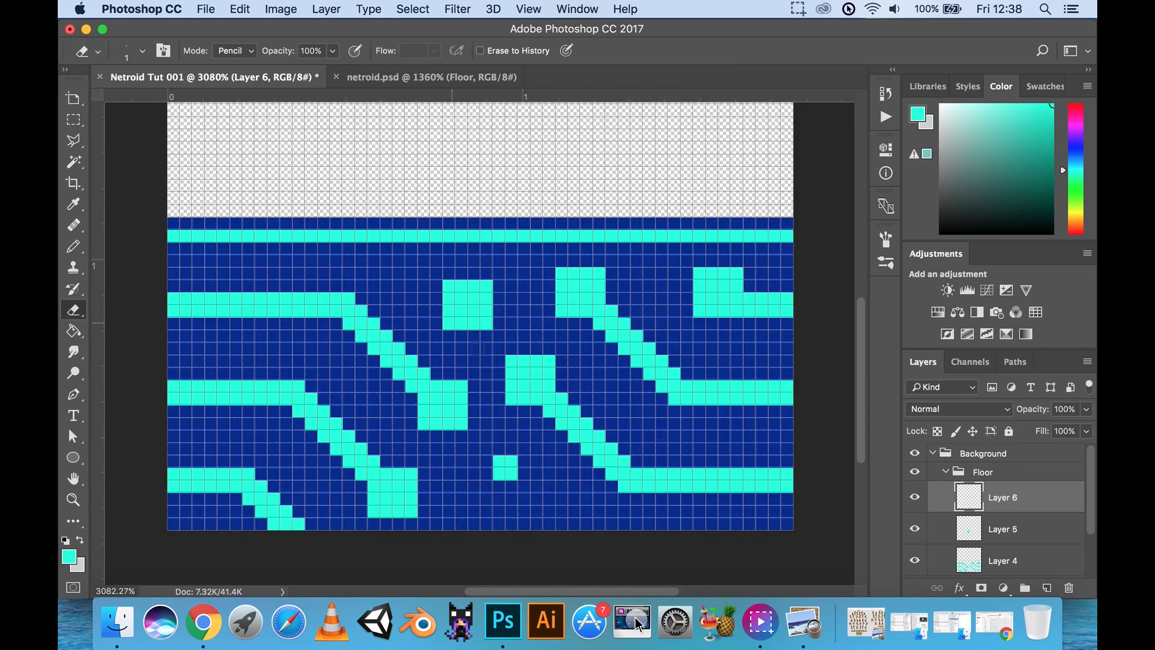
{"action": "key", "text": "alt+bracketleft"}
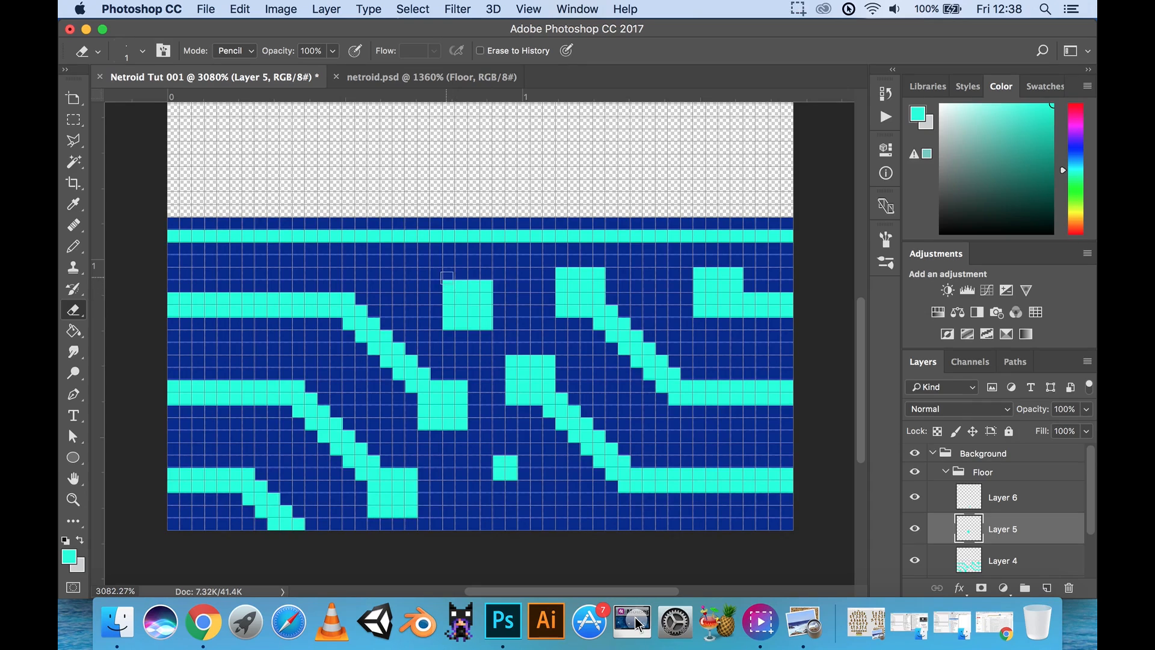
{"action": "left_click", "coordinate": [448, 286]}
{"action": "left_click", "coordinate": [487, 286]}
{"action": "left_click", "coordinate": [449, 323]}
{"action": "left_click", "coordinate": [487, 322]}
{"action": "scroll", "coordinate": [551, 365], "scroll_direction": "down", "scroll_amount": 5}
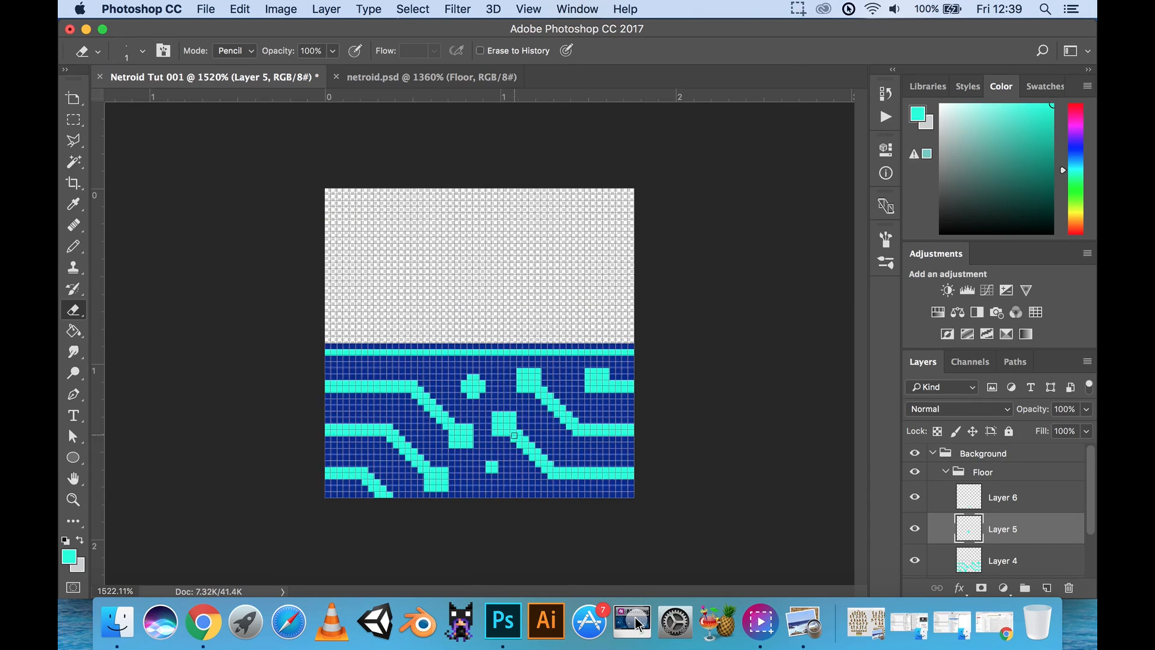
On Layer 6, draw turquoise pixels around the lower 2 × 2 square to form a rounded dot matching the upper one.
{"action": "scroll", "coordinate": [491, 461], "scroll_direction": "up", "scroll_amount": 4}
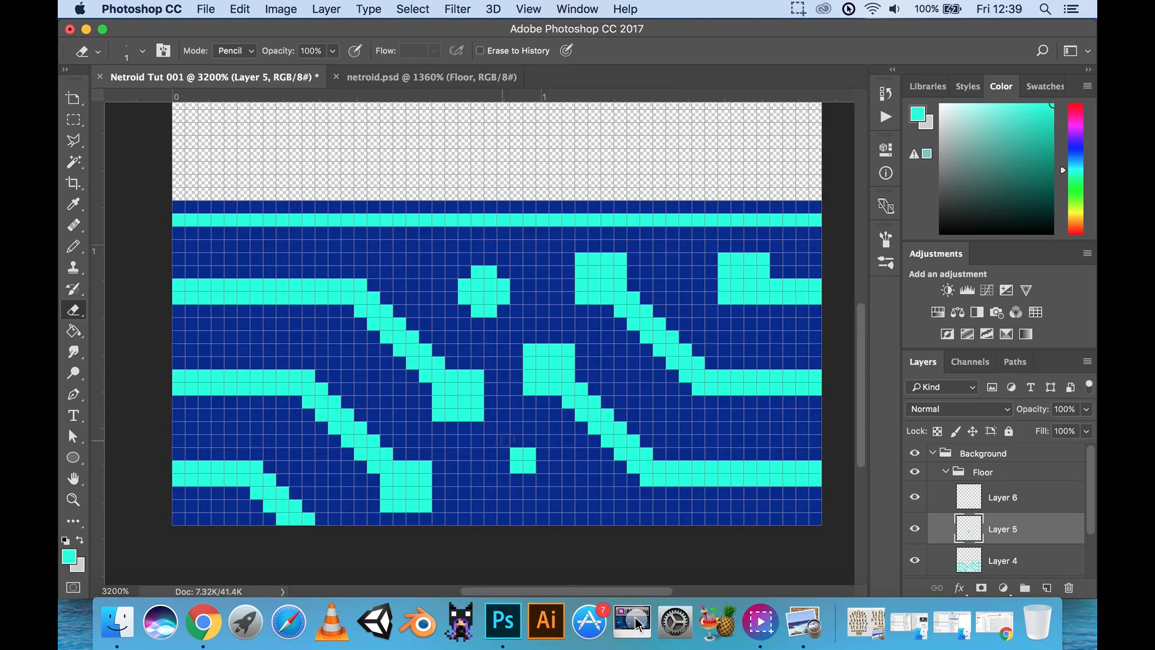
{"action": "left_click", "coordinate": [1041, 501]}
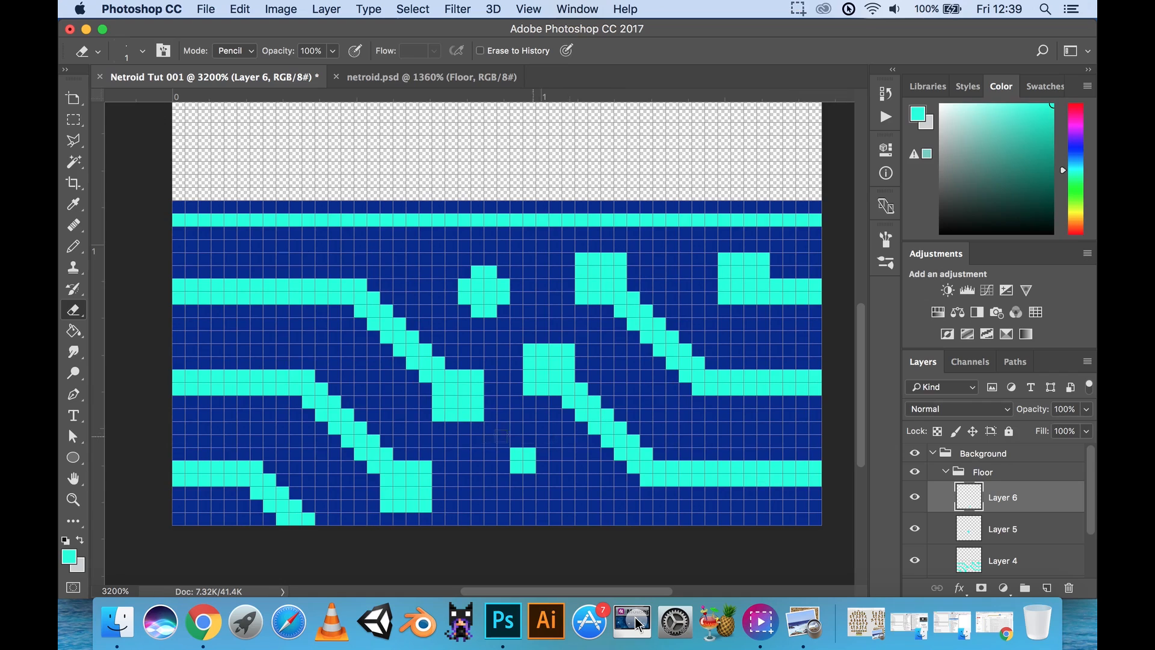
{"action": "key", "text": "b"}
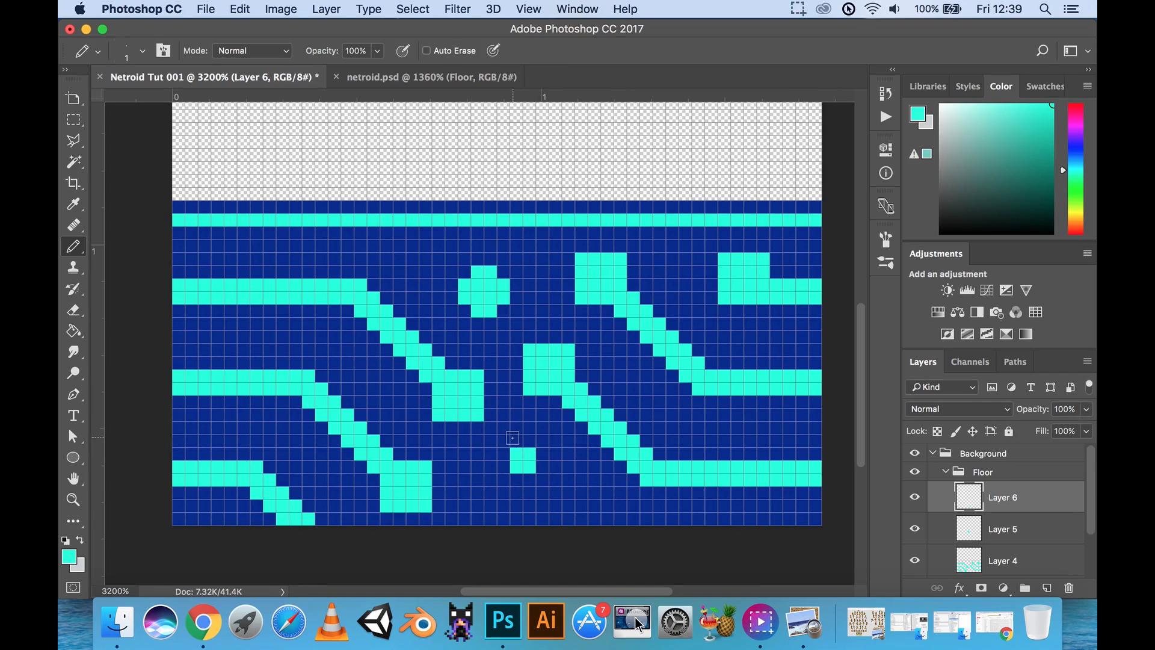
{"action": "mouse_move", "coordinate": [513, 438]}
{"action": "left_mouse_down"}
{"action": "mouse_move", "coordinate": [526, 442]}
{"action": "mouse_move", "coordinate": [494, 463]}
{"action": "mouse_move", "coordinate": [505, 474]}
{"action": "left_mouse_up"}
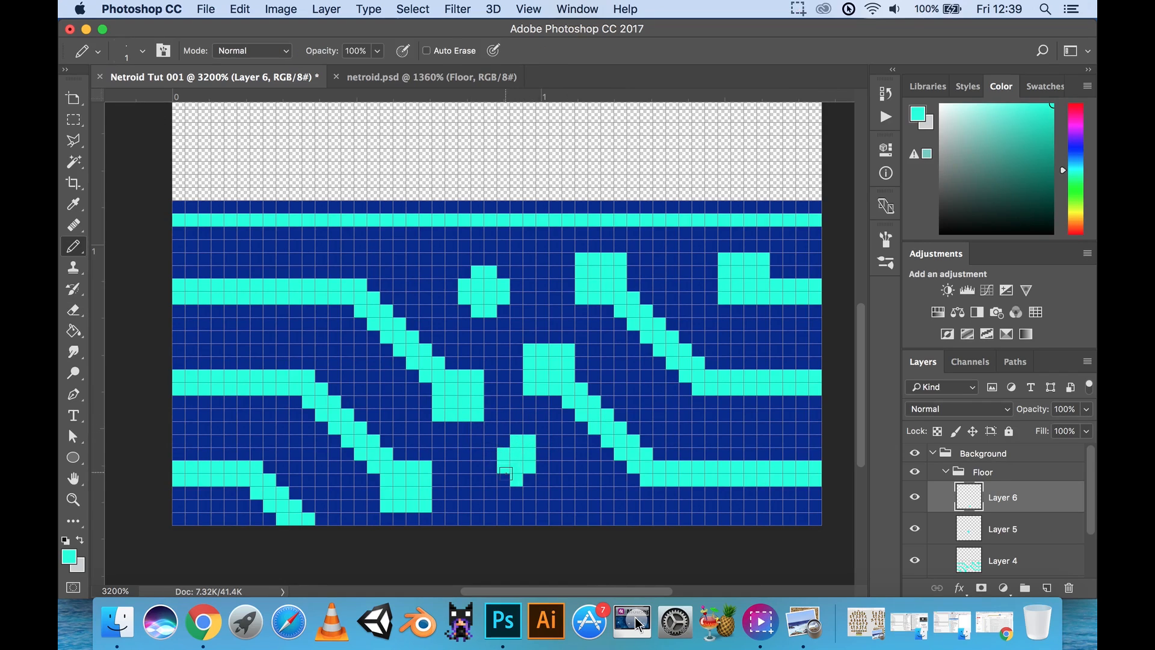
{"action": "left_click", "coordinate": [521, 474]}
{"action": "left_click", "coordinate": [535, 449]}
{"action": "left_click", "coordinate": [535, 462]}
{"action": "scroll", "coordinate": [534, 459], "scroll_direction": "down", "scroll_amount": 5}
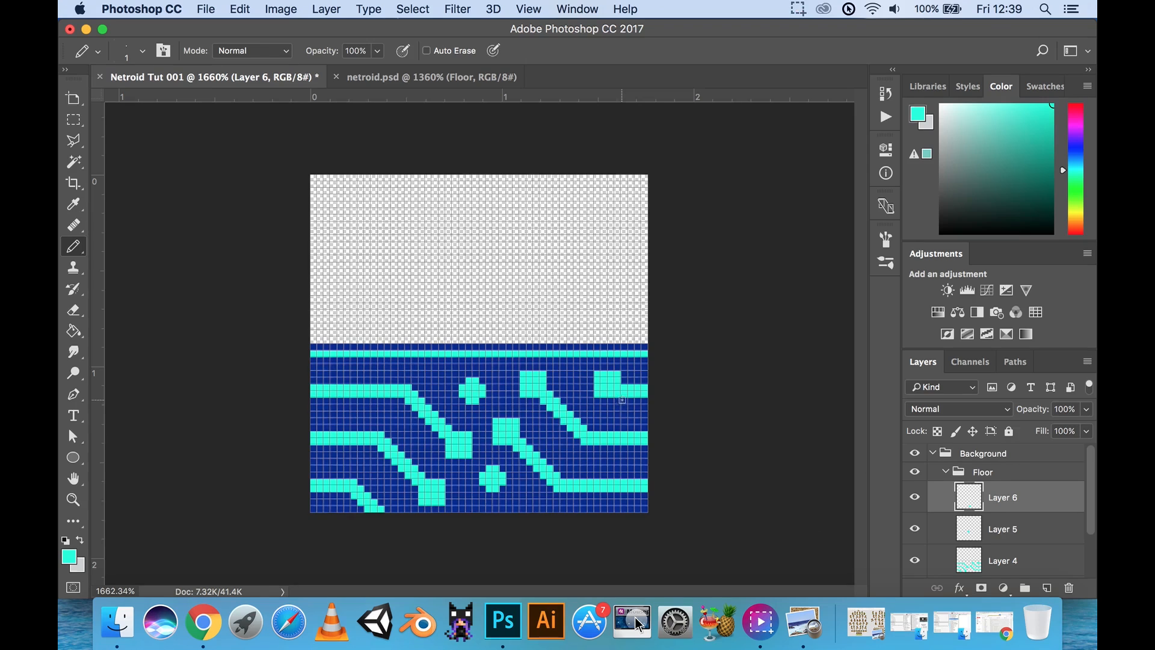
Merge the two dot layers with the trace layer, Layer 4, leaving the blue floor layer separate.
{"action": "scroll", "coordinate": [1030, 508], "scroll_direction": "down", "scroll_amount": 2}
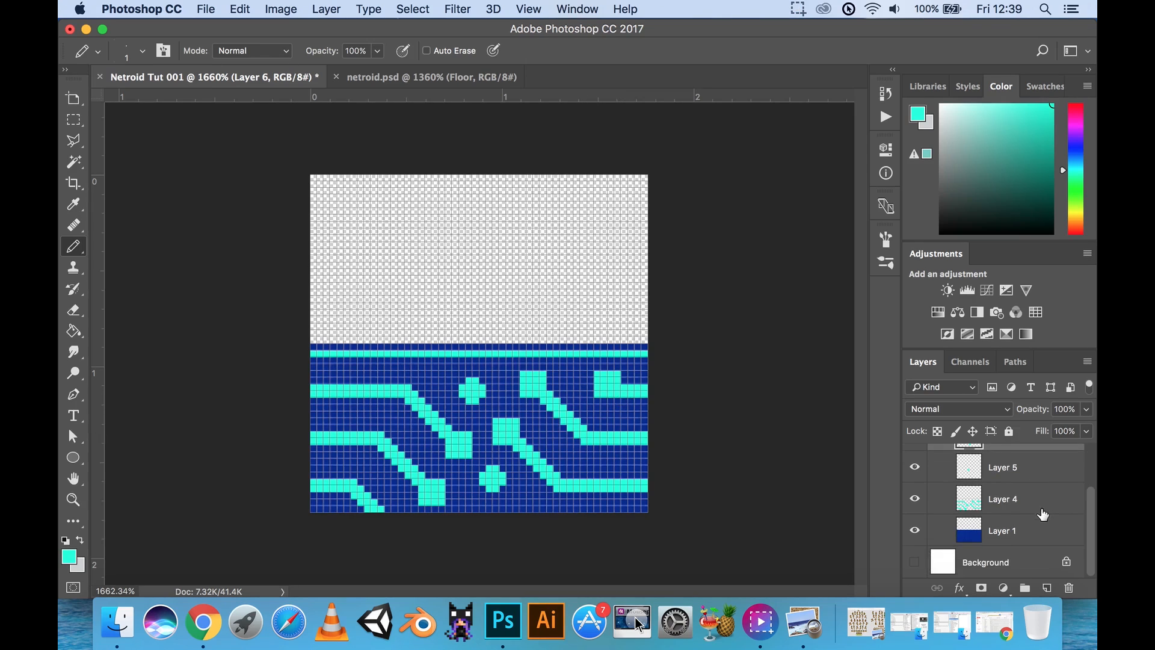
{"action": "left_click", "coordinate": [1038, 508], "text": "shift"}
{"action": "right_click", "coordinate": [998, 506]}
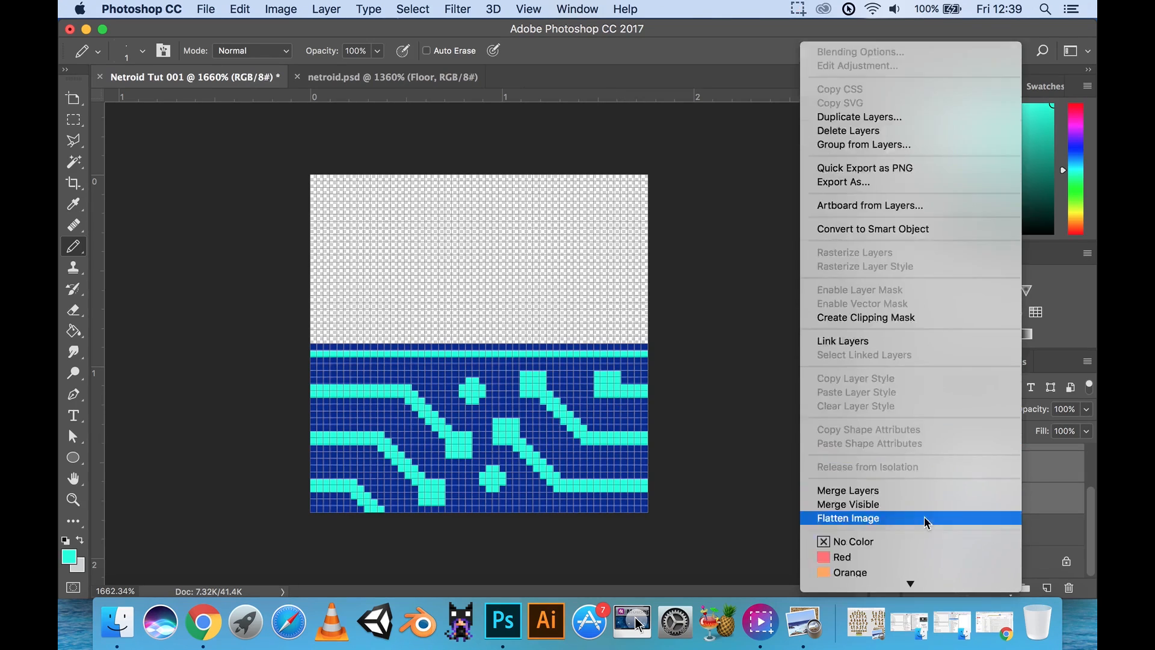
{"action": "left_click", "coordinate": [939, 396]}
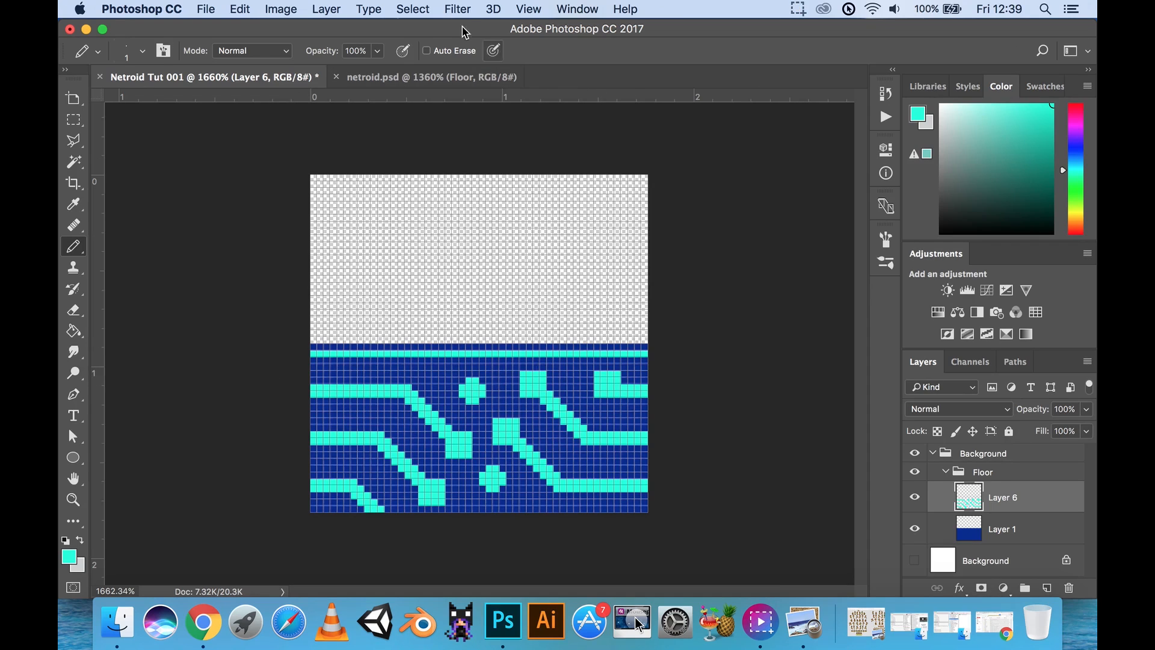
{"action": "left_click", "coordinate": [463, 11]}
{"action": "left_click", "coordinate": [465, 11]}
{"action": "left_click", "coordinate": [467, 10]}
{"action": "mouse_move", "coordinate": [508, 343]}
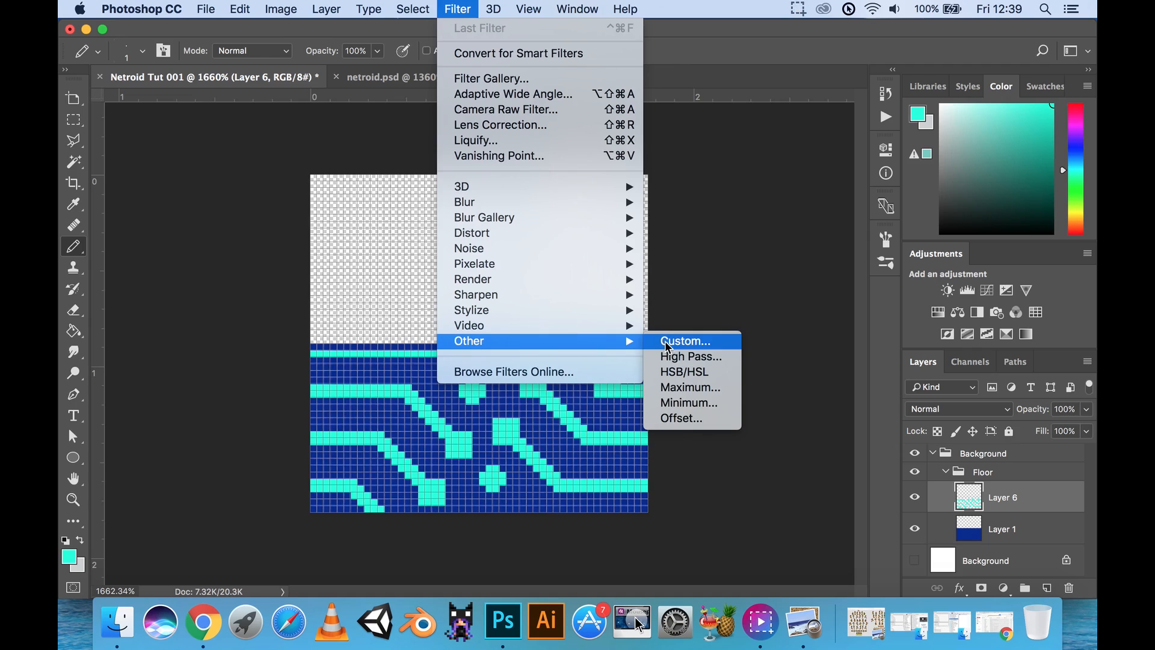
{"action": "left_click", "coordinate": [682, 418]}
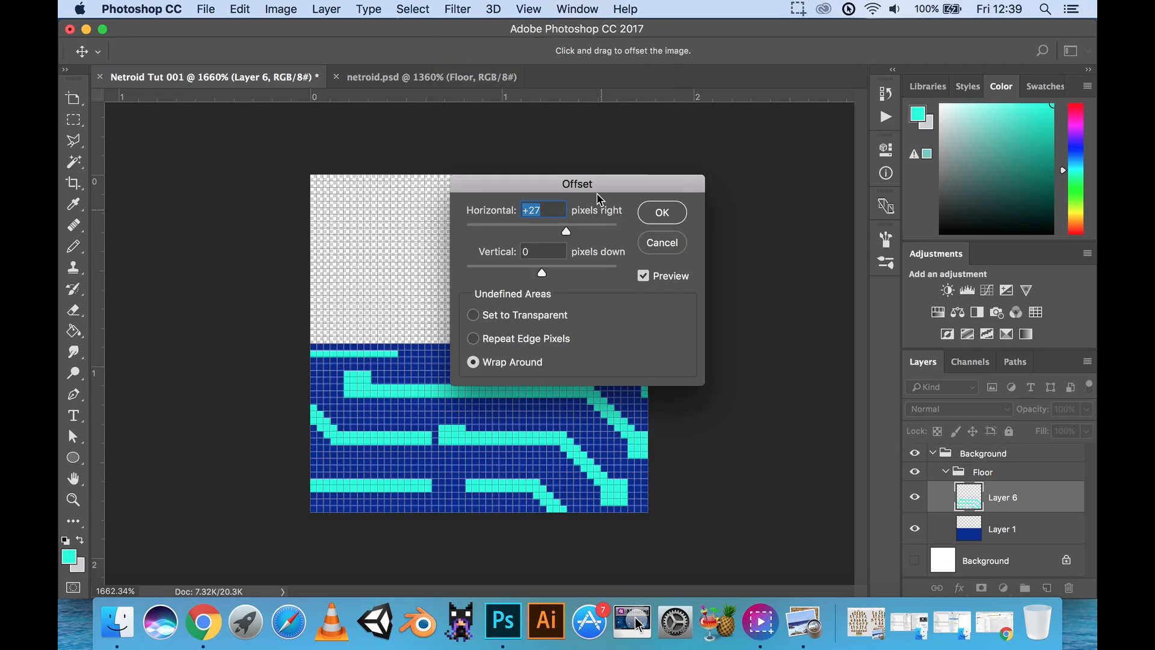
{"action": "left_click_drag", "start_coordinate": [598, 194], "coordinate": [706, 190]}
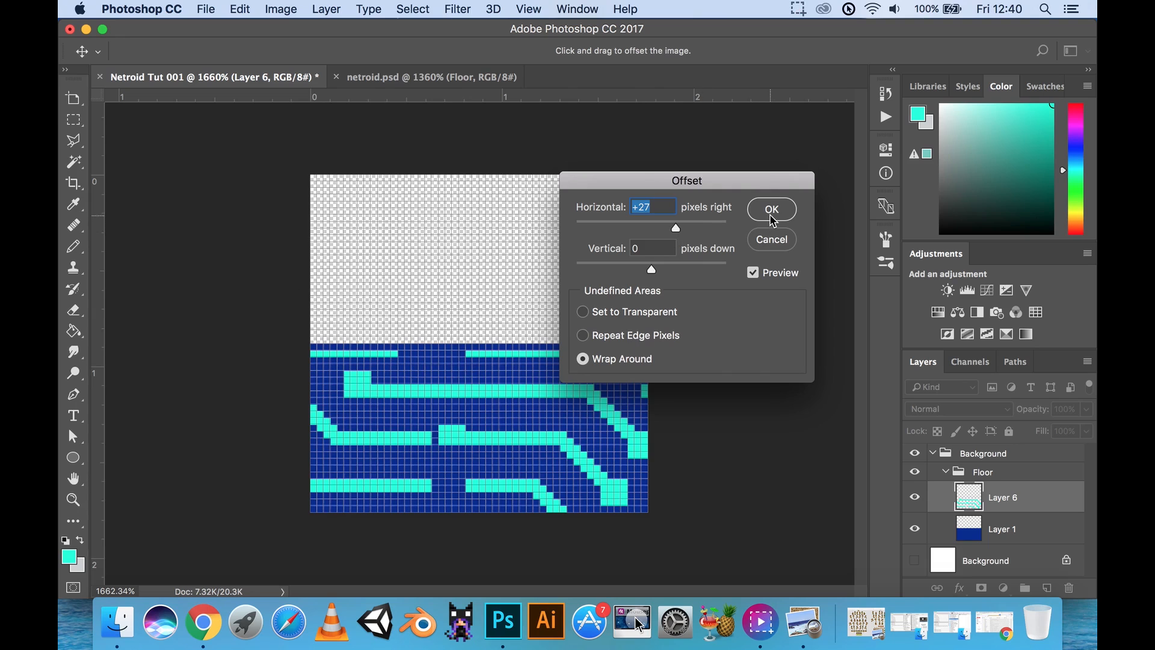
{"action": "left_click", "coordinate": [775, 242]}
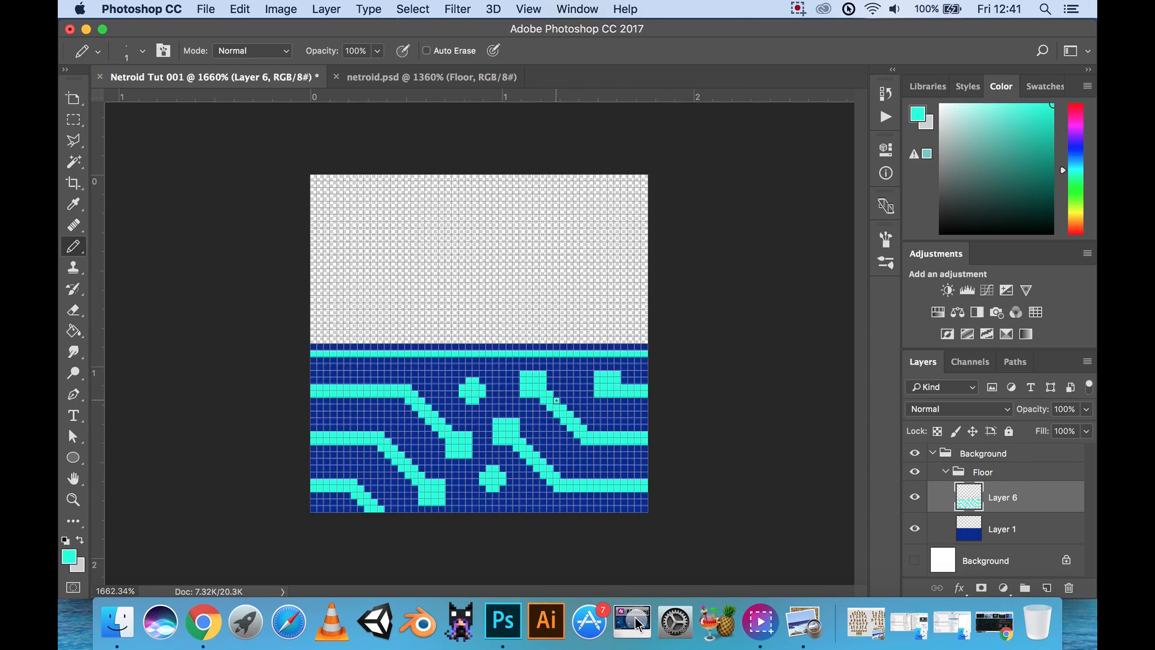
Copy the whole trace pattern onto a new layer and move it down into place on the floor, with the original Layer 6 hidden.
{"action": "left_click", "coordinate": [81, 126]}
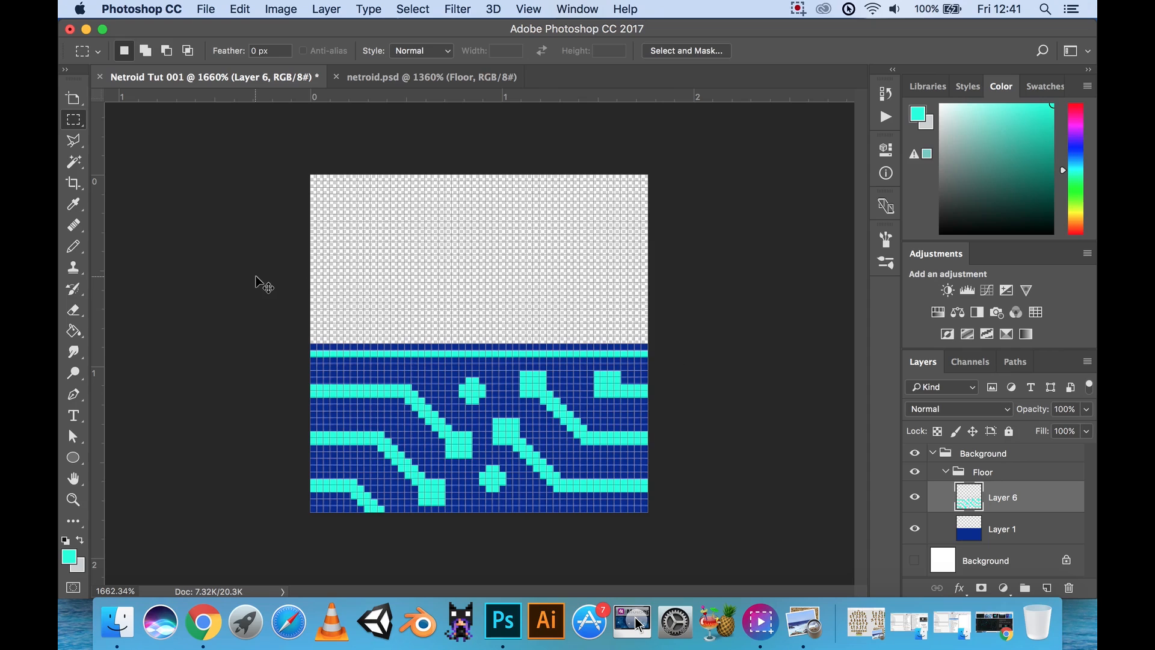
{"action": "key", "text": "super+a"}
{"action": "key", "text": "super+c"}
{"action": "key", "text": "super+v"}
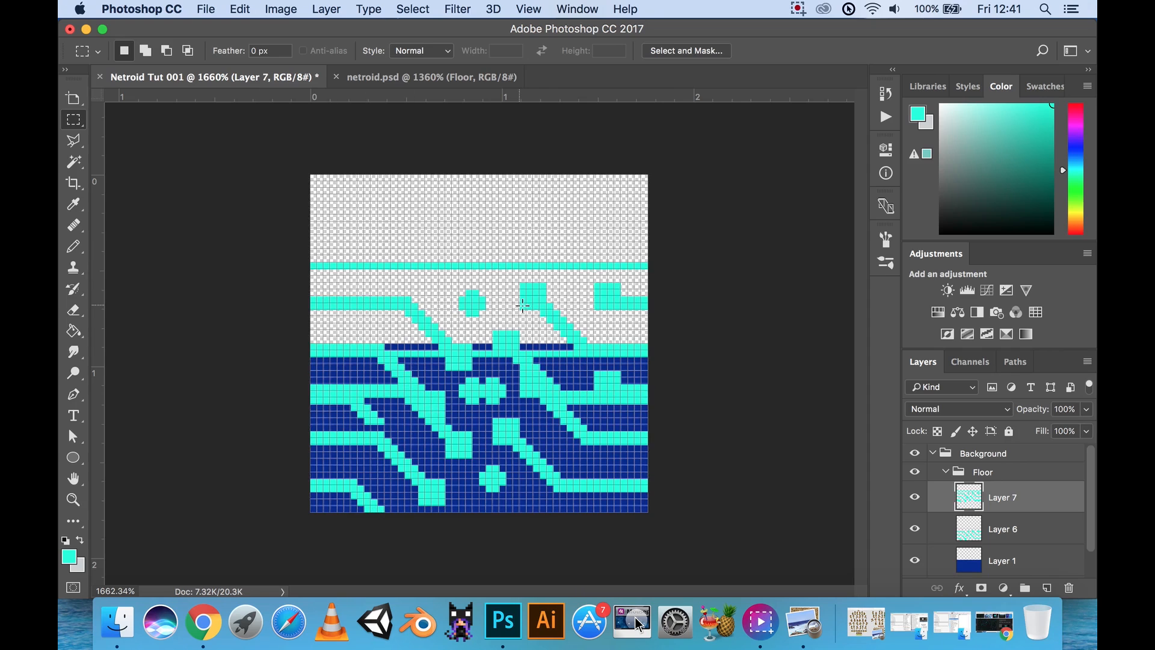
{"action": "left_click", "coordinate": [915, 529]}
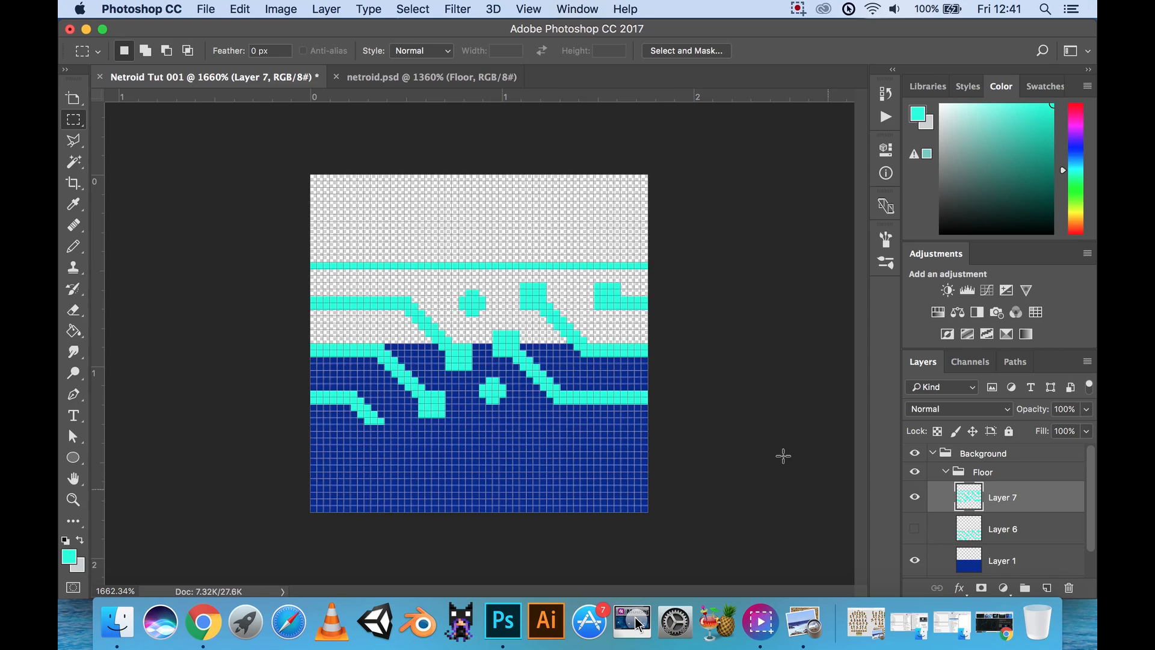
{"action": "left_click_drag", "start_coordinate": [529, 304], "coordinate": [530, 391]}
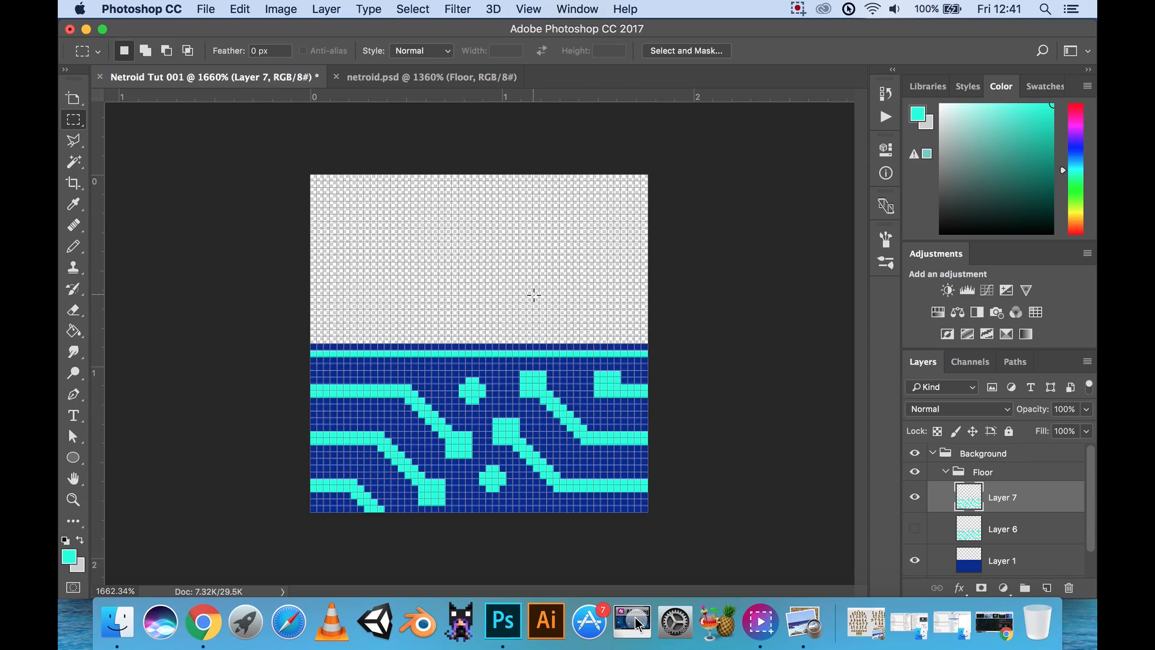
{"action": "left_click", "coordinate": [467, 11]}
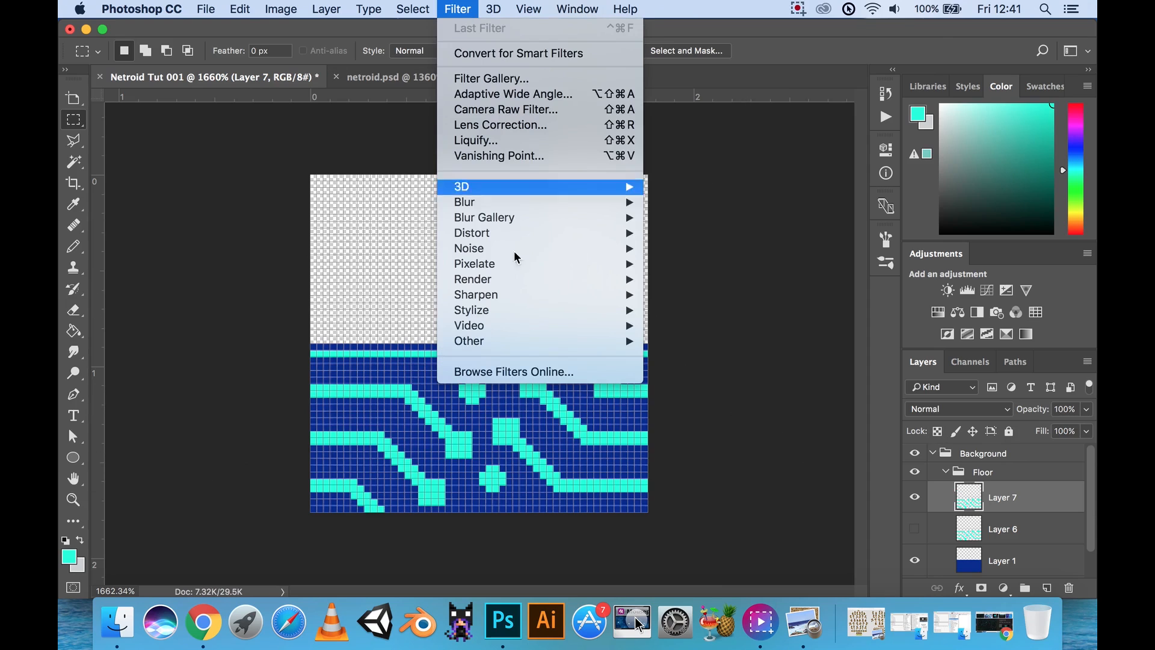
{"action": "mouse_move", "coordinate": [528, 343]}
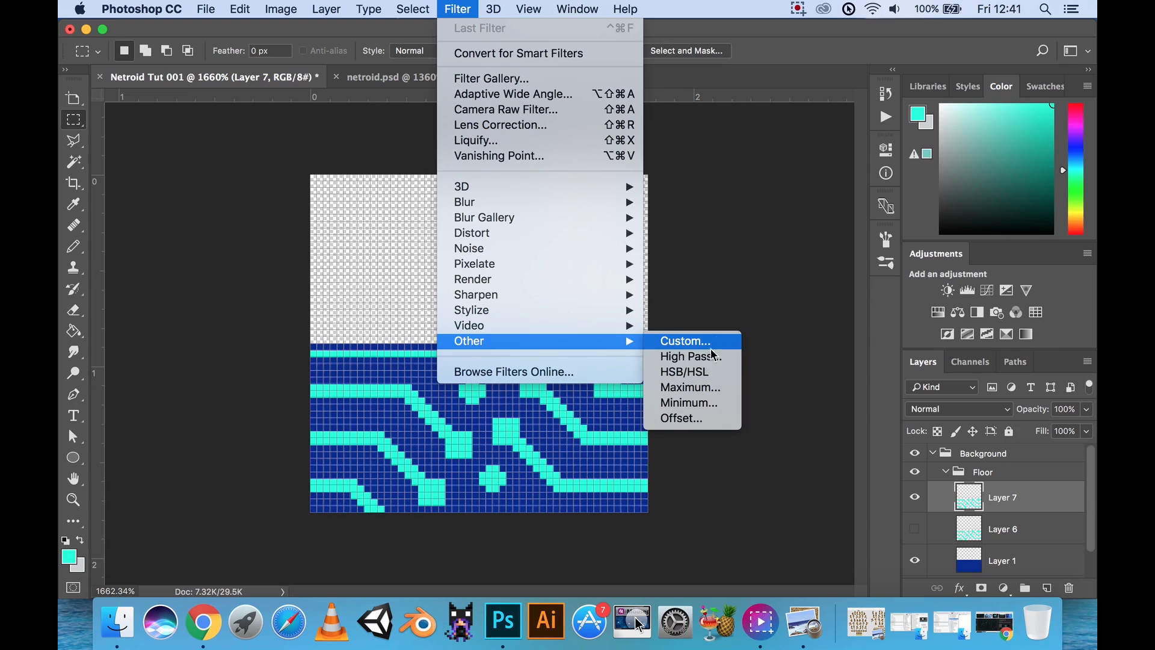
{"action": "left_click", "coordinate": [686, 418]}
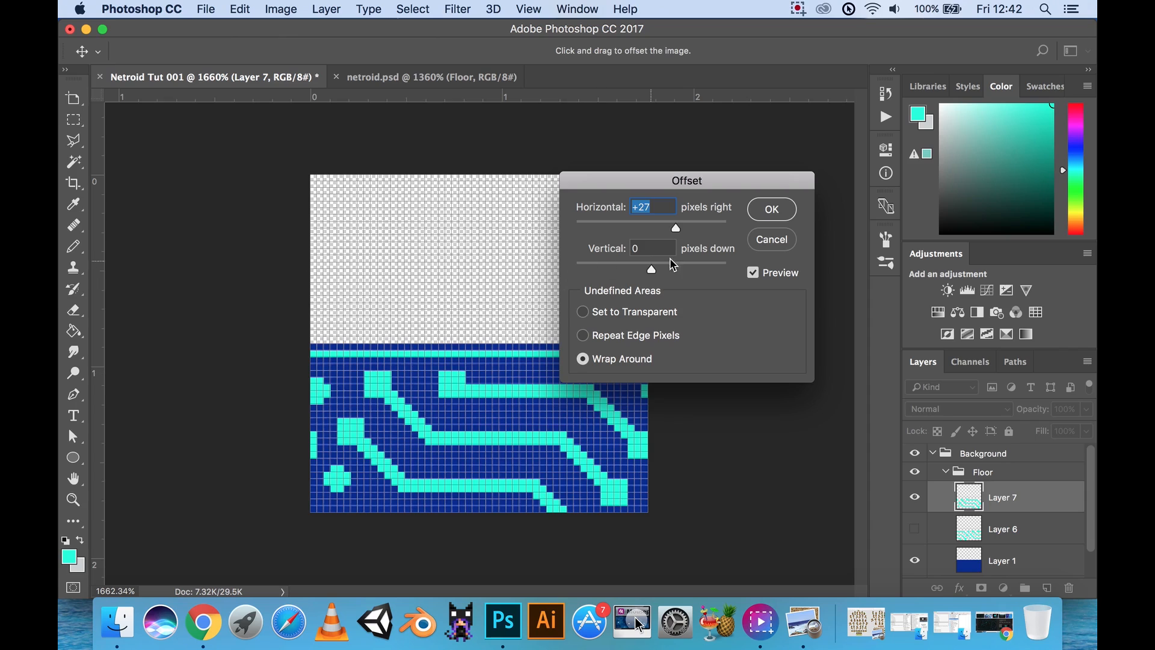
{"action": "left_click_drag", "start_coordinate": [672, 227], "coordinate": [619, 230]}
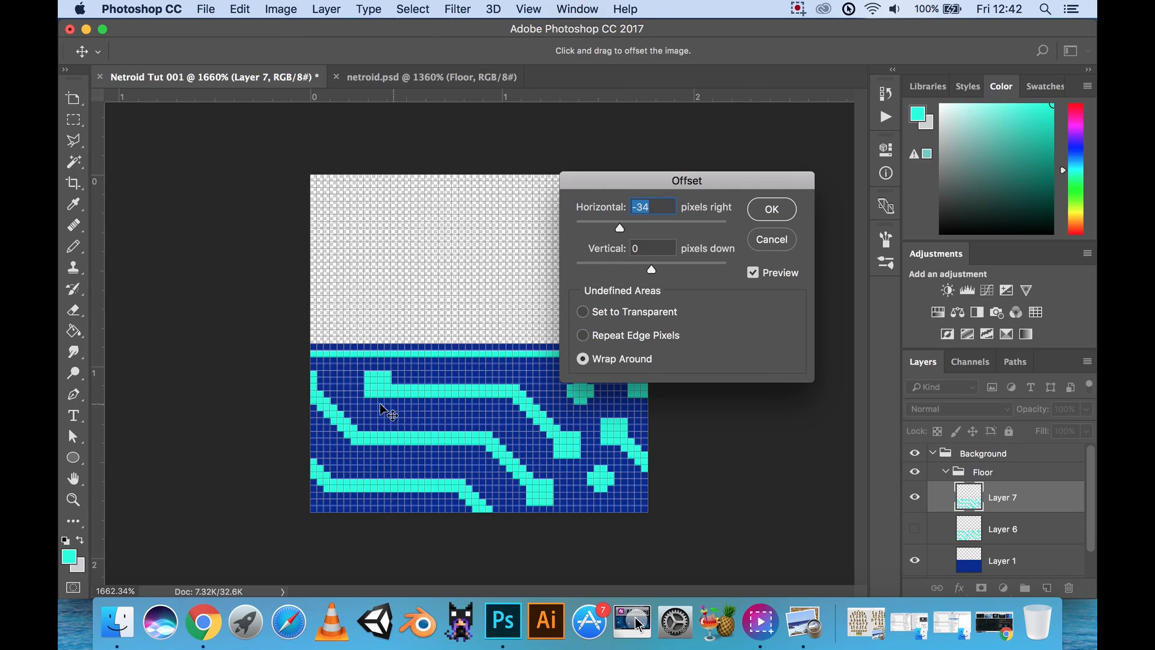
{"action": "left_click", "coordinate": [772, 239]}
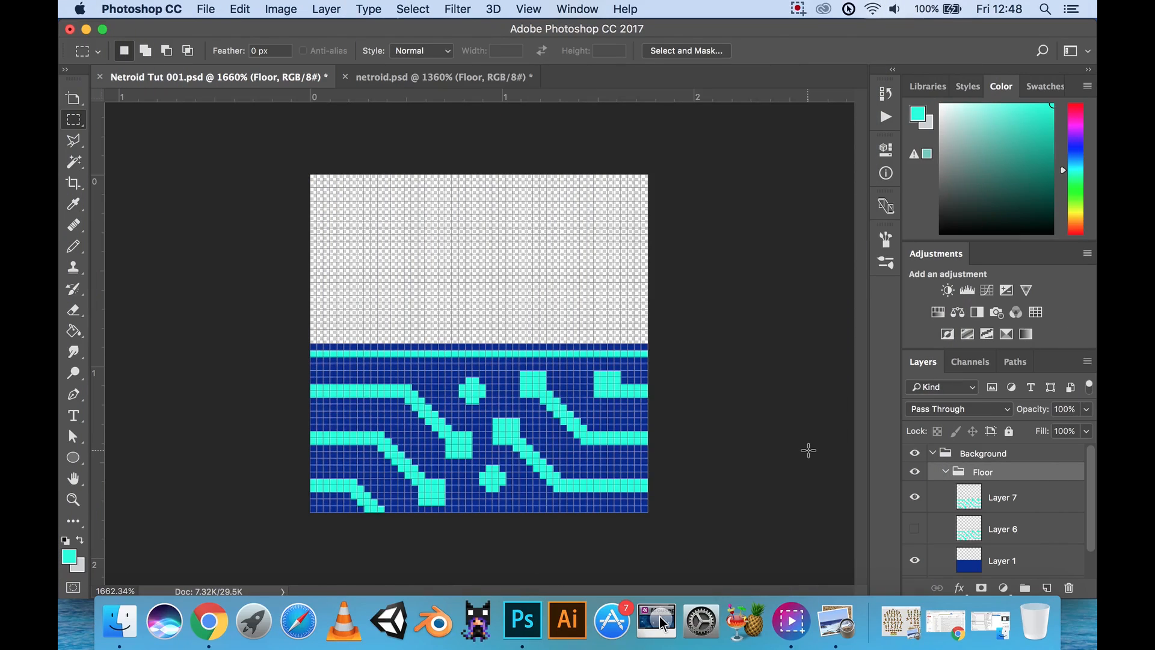
Collapse the Floor group and create a new group named Block above it inside the Background group.
{"action": "left_click", "coordinate": [946, 473]}
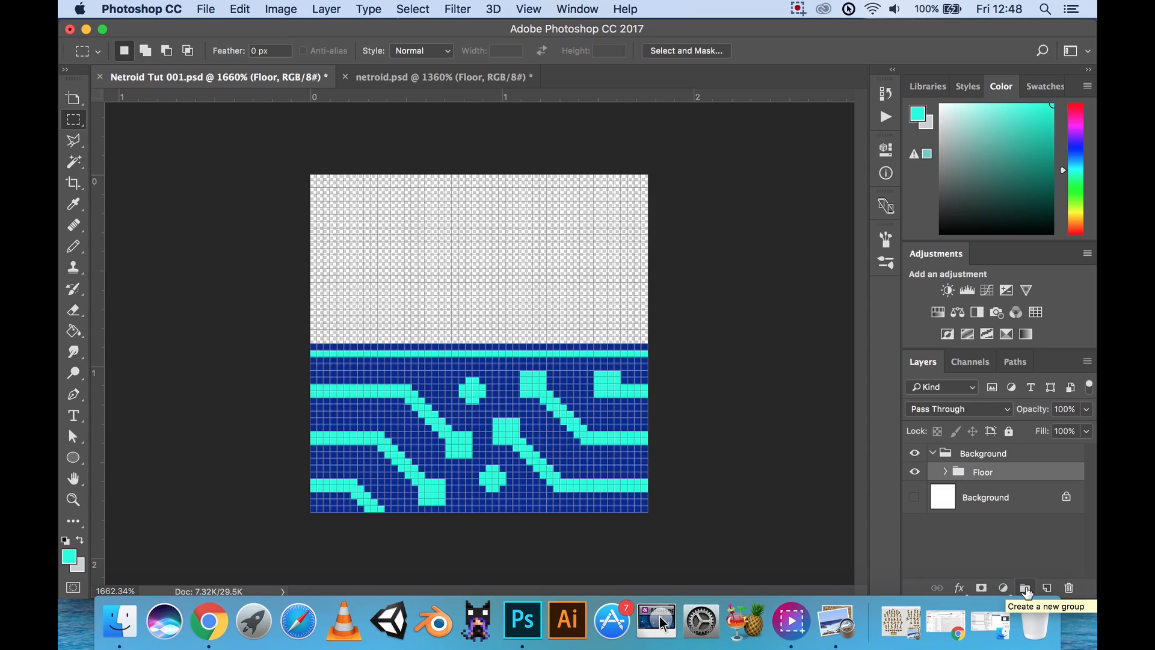
{"action": "left_click", "coordinate": [1026, 590]}
{"action": "double_click", "coordinate": [991, 473]}
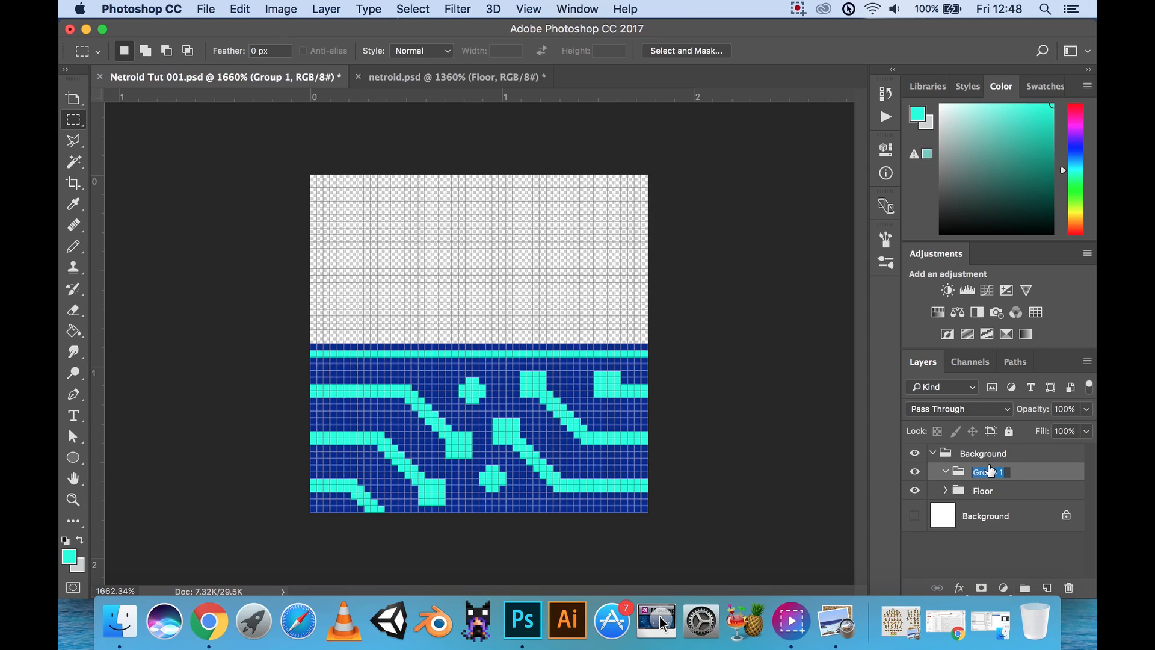
{"action": "type", "text": "Block"}
{"action": "key", "text": "Return"}
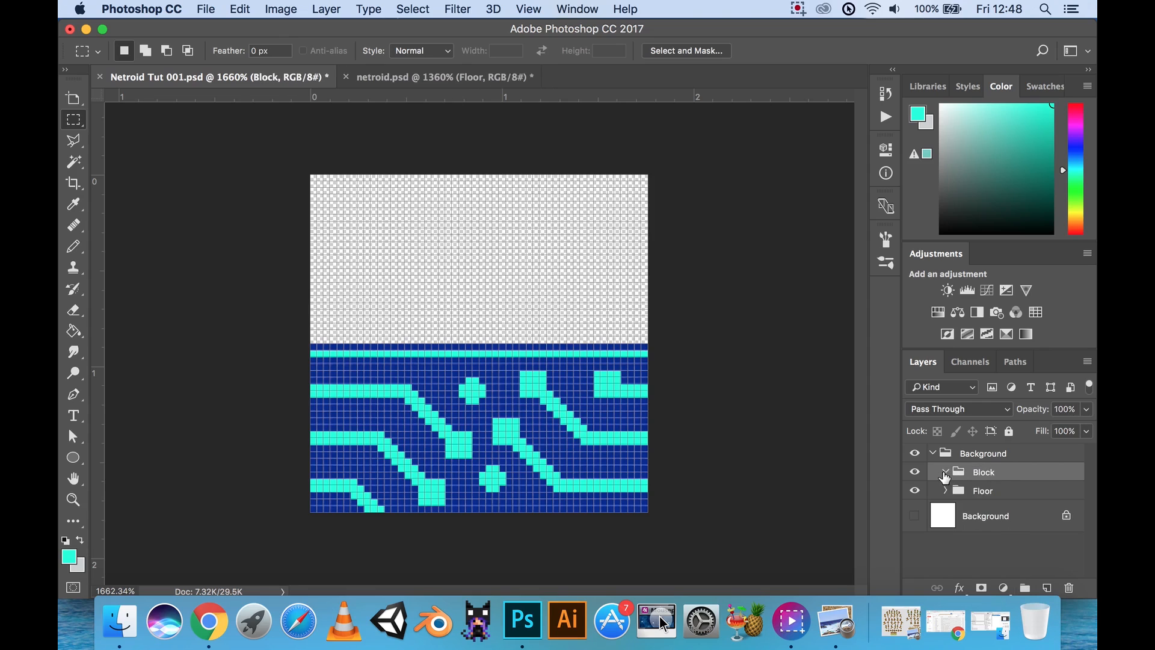
Hide the Floor group and marquee-select a square of about 36 × 36 pixels centred on the canvas.
{"action": "left_click", "coordinate": [915, 491]}
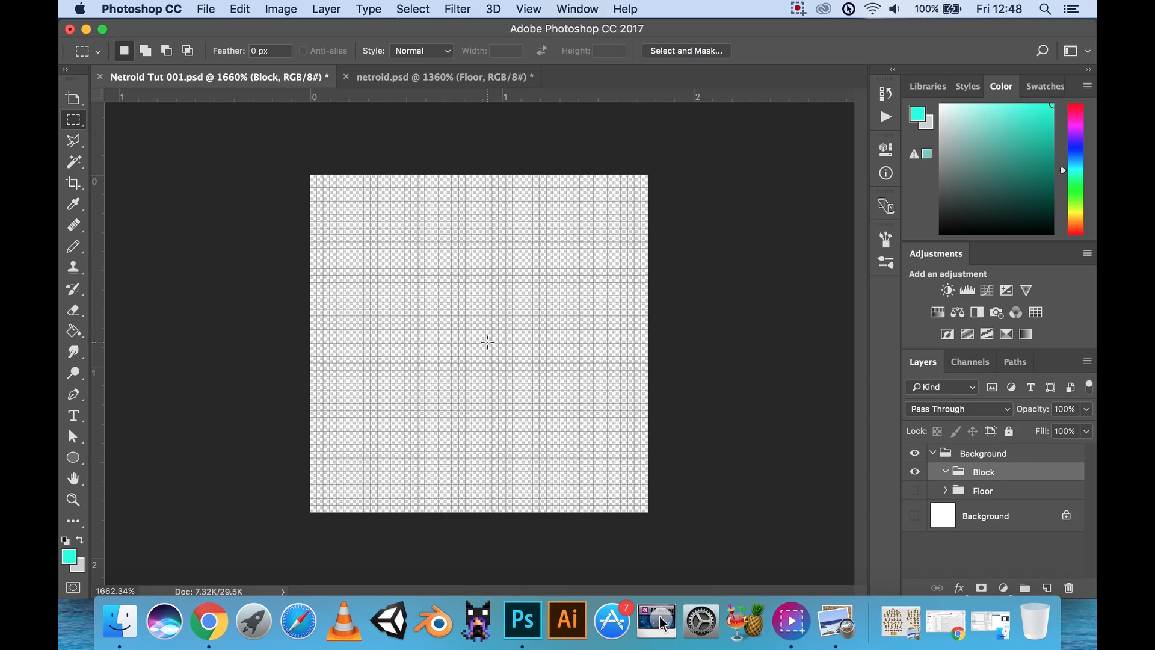
{"action": "left_click_drag", "start_coordinate": [480, 343], "coordinate": [650, 277]}
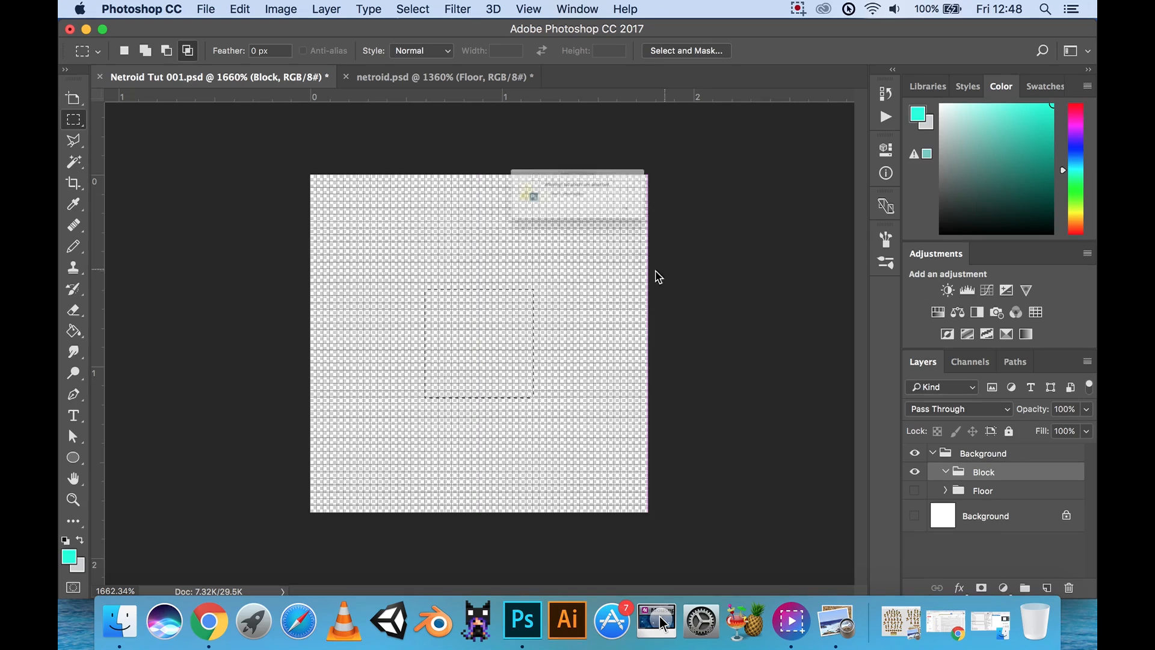
{"action": "key", "text": "Return"}
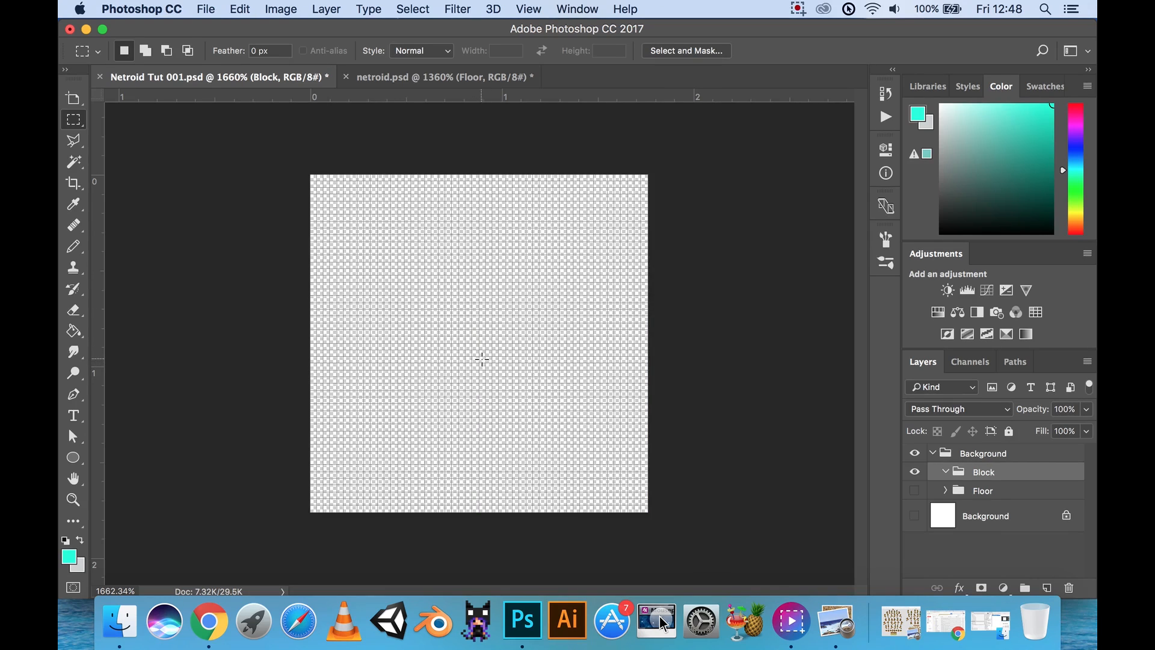
{"action": "left_click_drag", "start_coordinate": [482, 359], "coordinate": [720, 237]}
{"action": "left_click_drag", "start_coordinate": [503, 402], "coordinate": [502, 388]}
Show the Floor group again and sample the dark blue of its Layer 1 as the foreground color.
{"action": "left_click", "coordinate": [915, 491]}
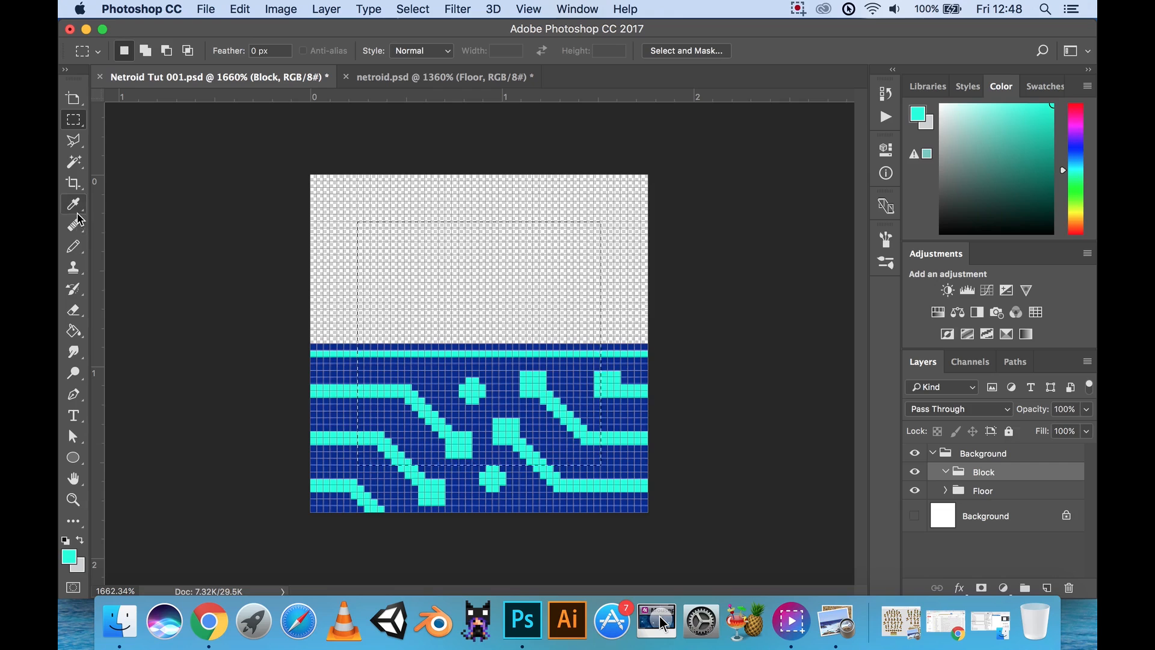
{"action": "key", "text": "b"}
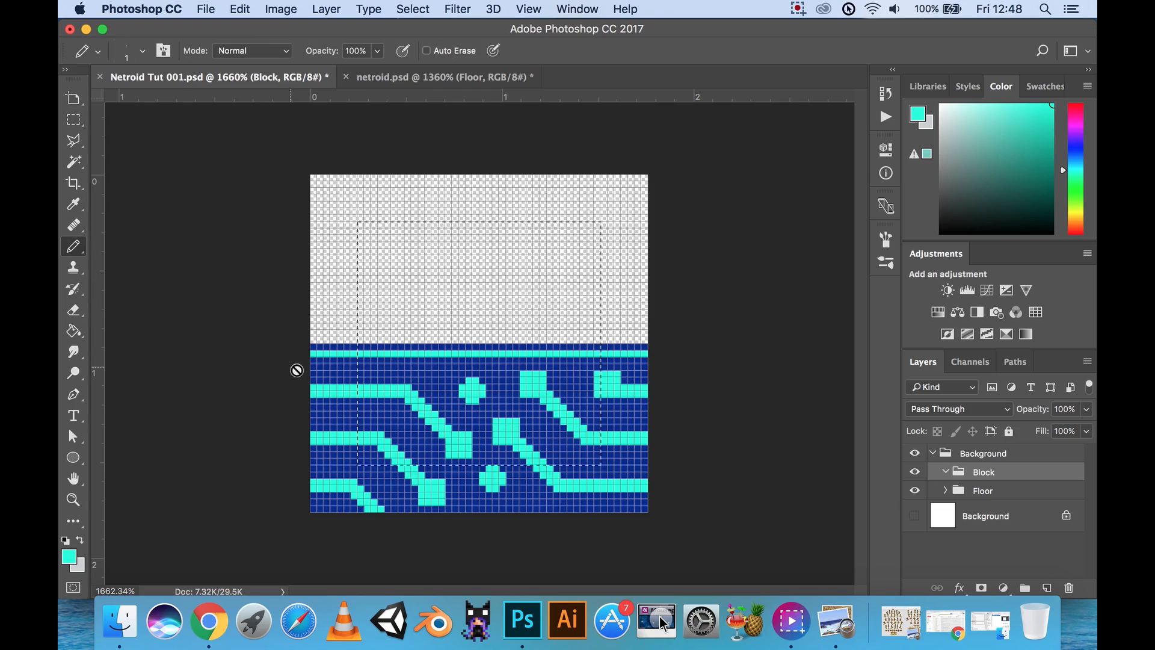
{"action": "left_click", "coordinate": [946, 492]}
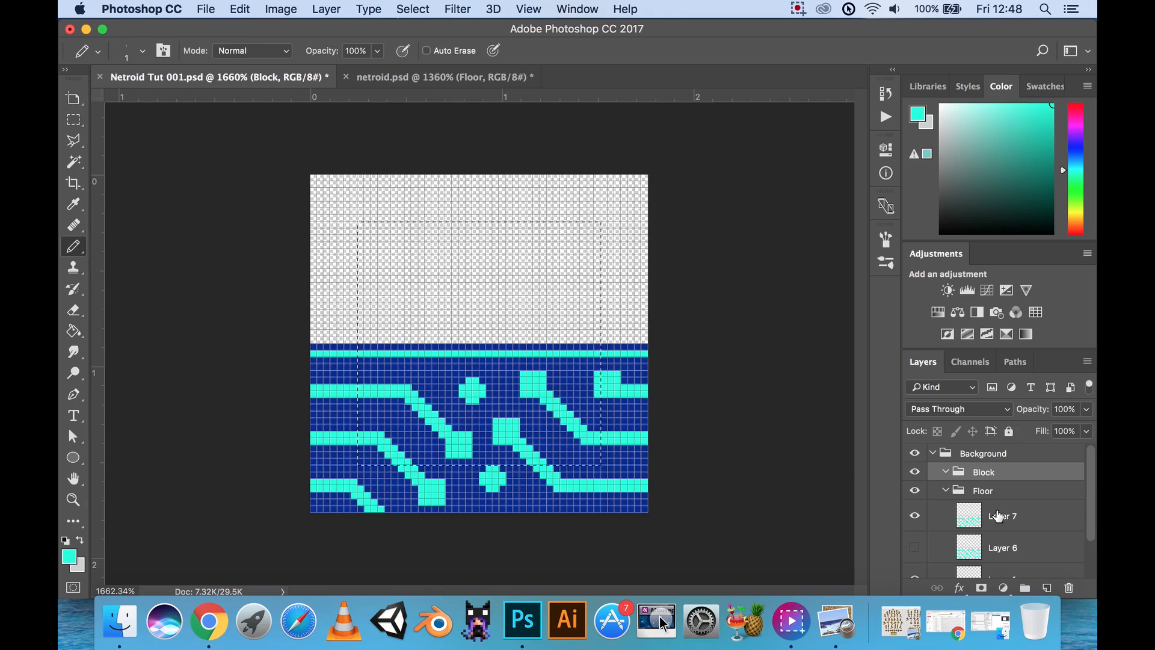
{"action": "scroll", "coordinate": [998, 516], "scroll_direction": "down", "scroll_amount": 2}
{"action": "left_click", "coordinate": [1044, 538]}
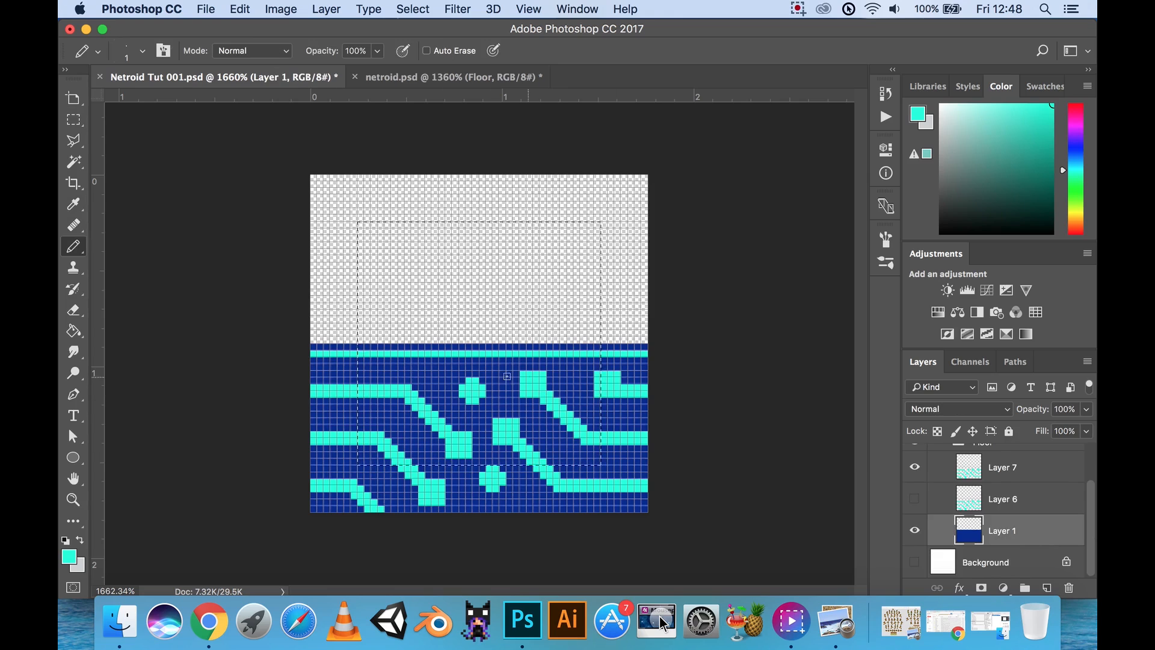
{"action": "left_click", "coordinate": [440, 372], "text": "alt"}
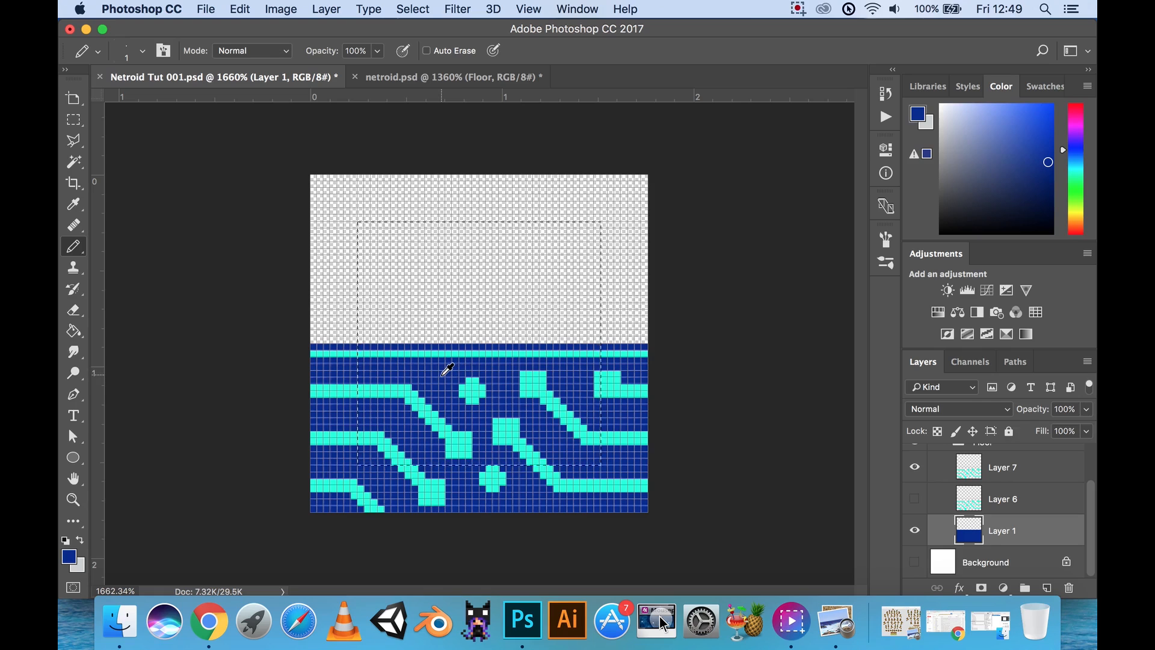
Add a new layer in the Block group and fill the square selection with the foreground blue at 100% opacity.
{"action": "scroll", "coordinate": [1015, 512], "scroll_direction": "up", "scroll_amount": 2}
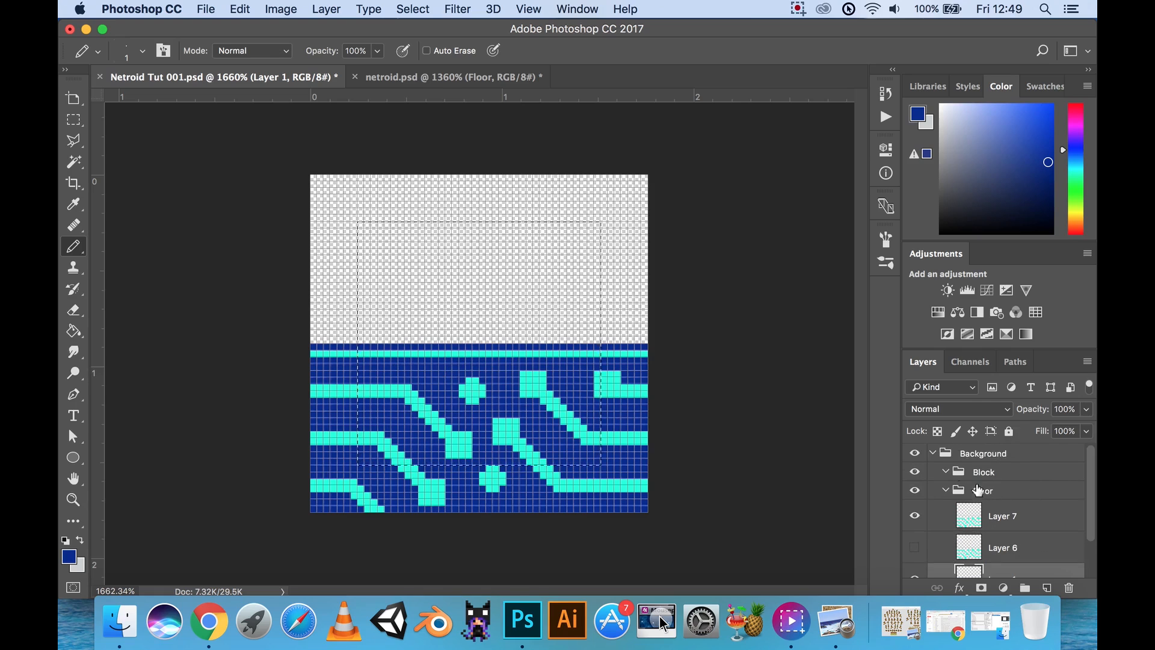
{"action": "left_click", "coordinate": [1001, 477]}
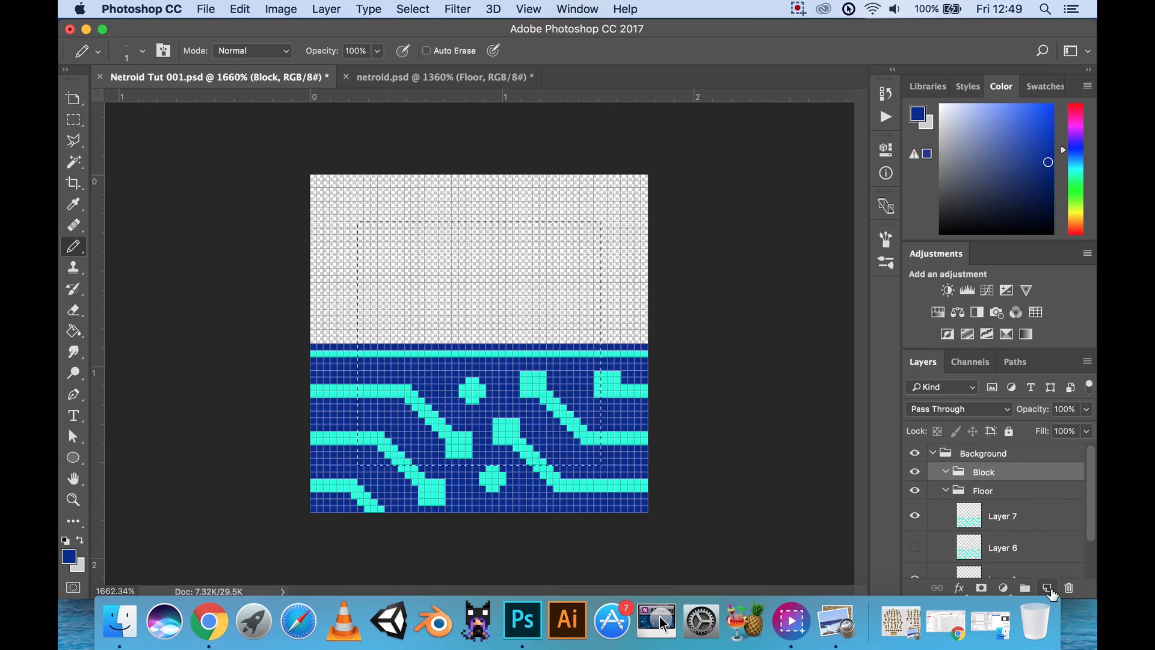
{"action": "left_click", "coordinate": [1047, 588]}
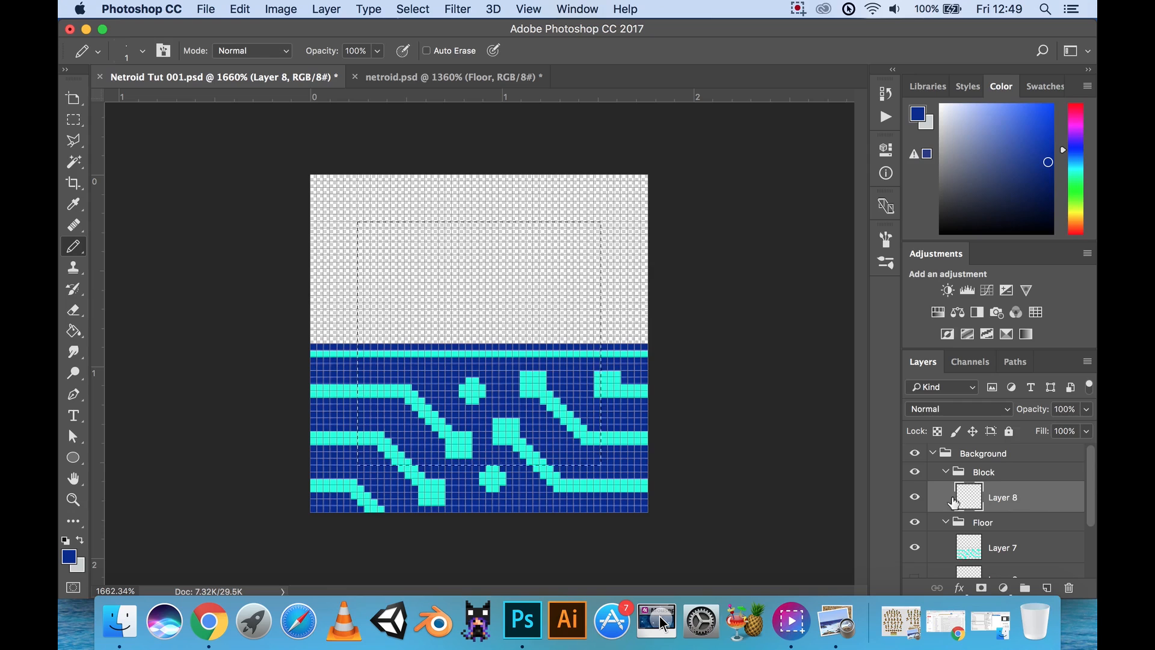
{"action": "key", "text": "shift+BackSpace"}
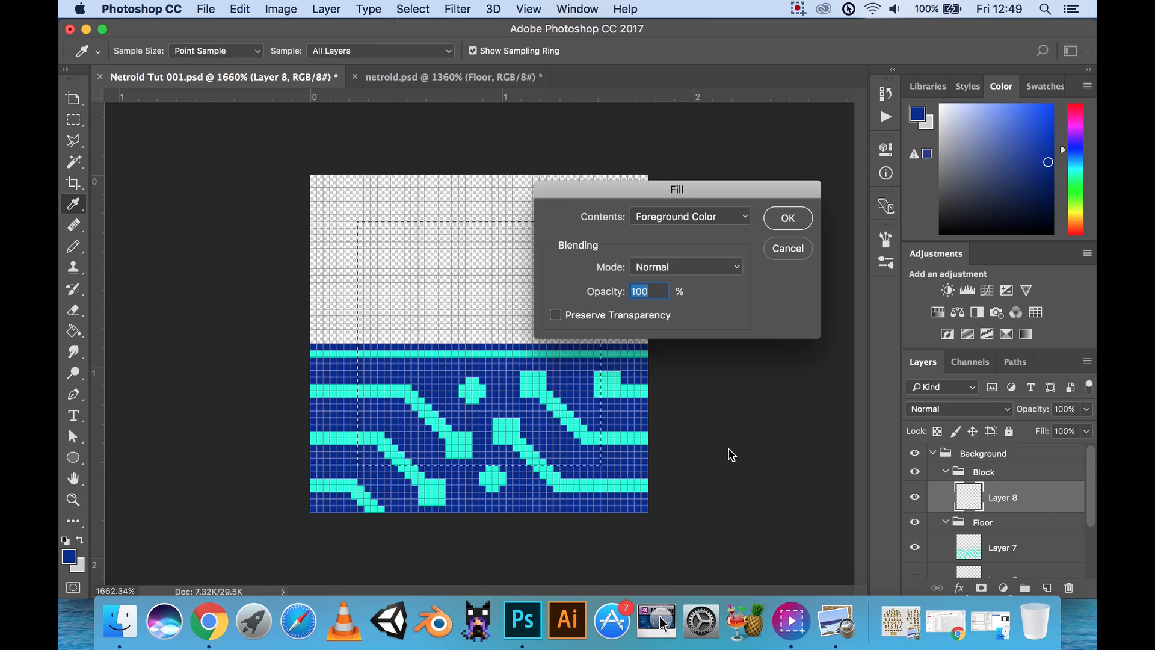
{"action": "key", "text": "Return"}
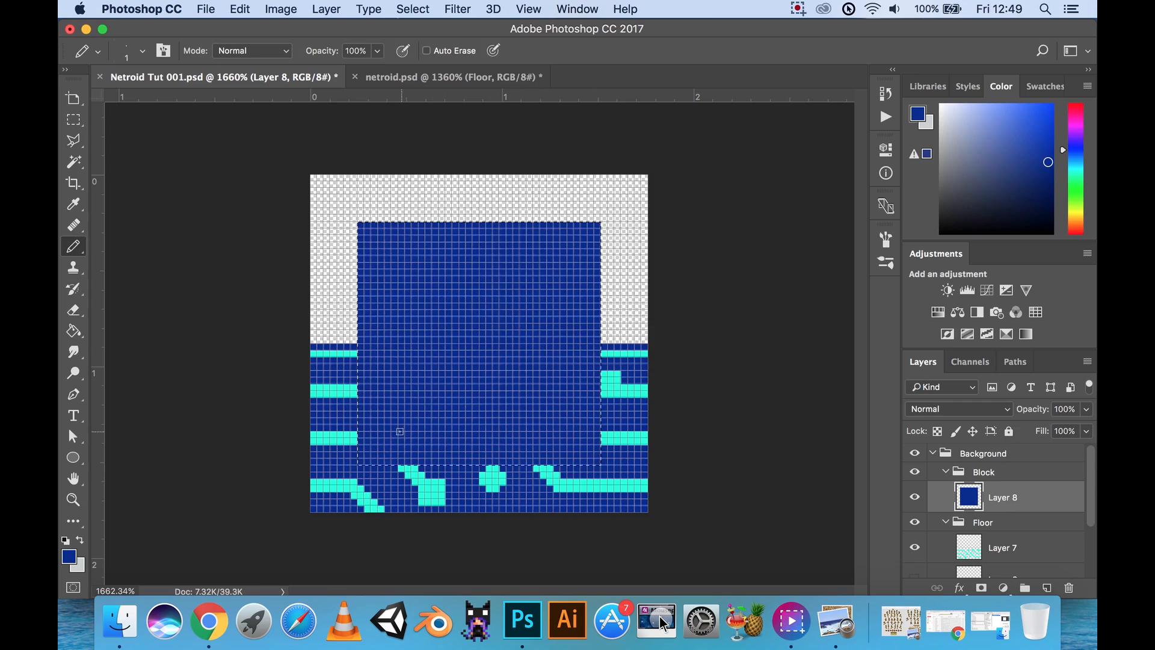
Copy the whole trace pattern from Layer 7 onto a new layer above the blue square in the Block group, and hide the Floor group.
{"action": "left_click", "coordinate": [1050, 553]}
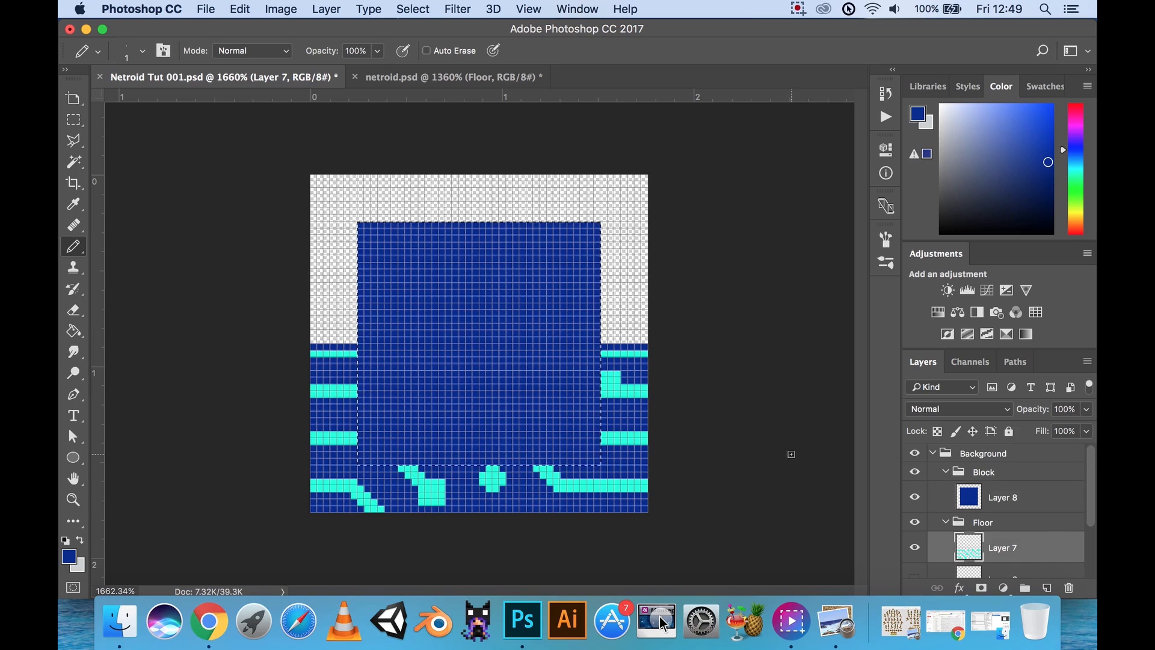
{"action": "key", "text": "m"}
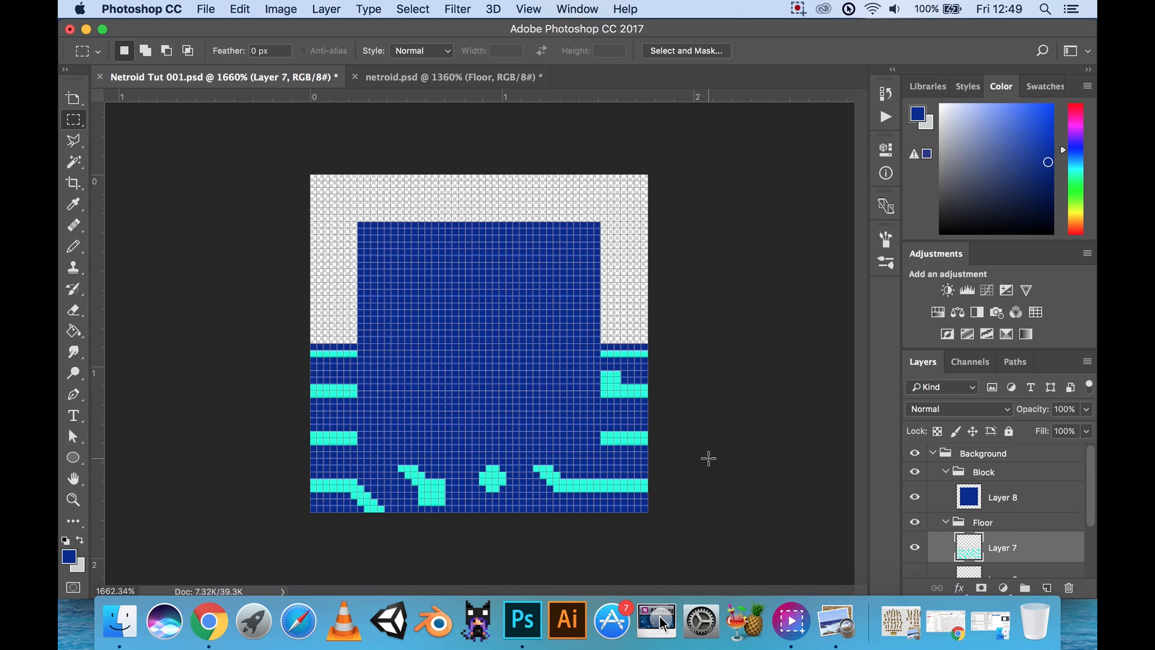
{"action": "key", "text": "super+a"}
{"action": "left_click", "coordinate": [1052, 502]}
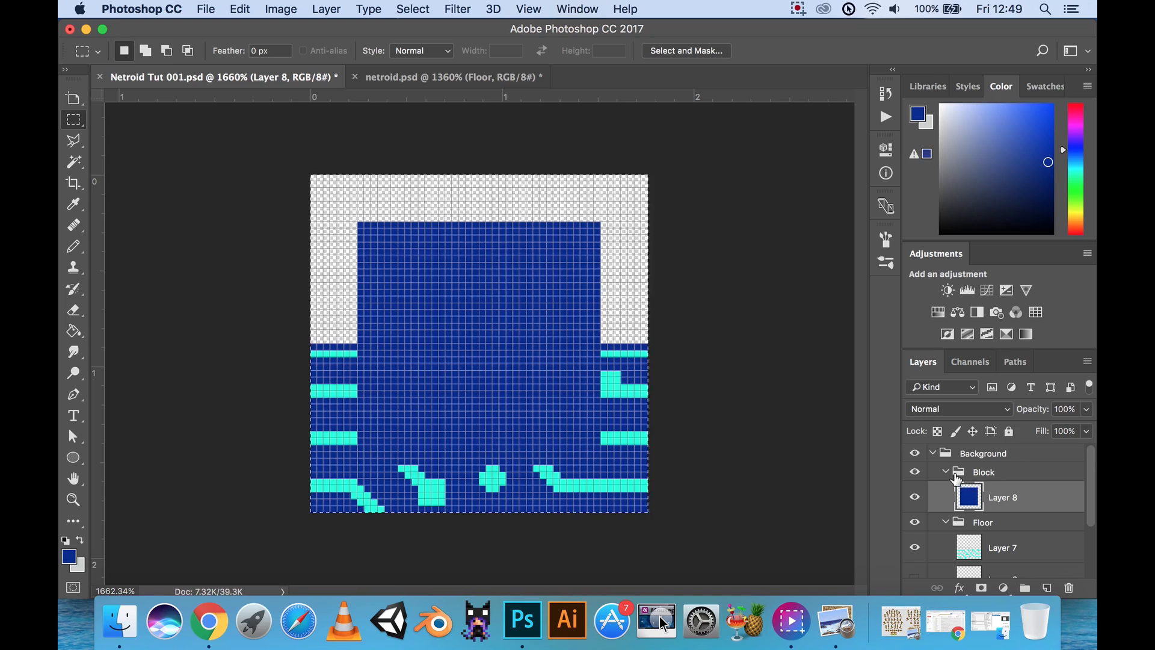
{"action": "left_click", "coordinate": [1048, 588]}
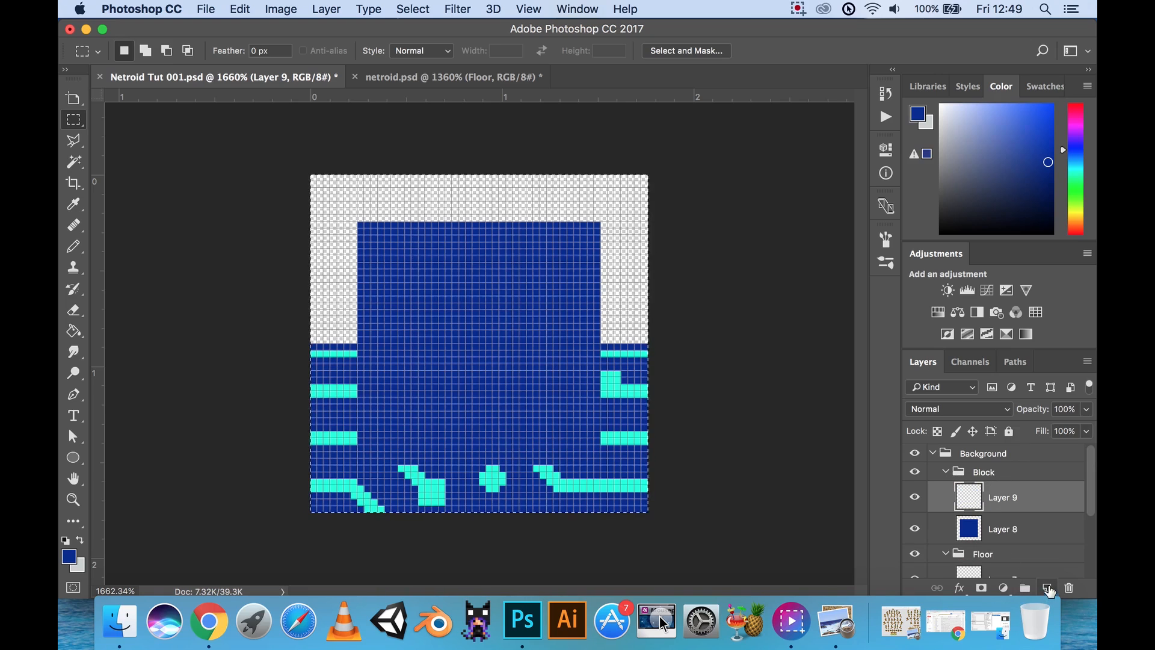
{"action": "key", "text": "super+v"}
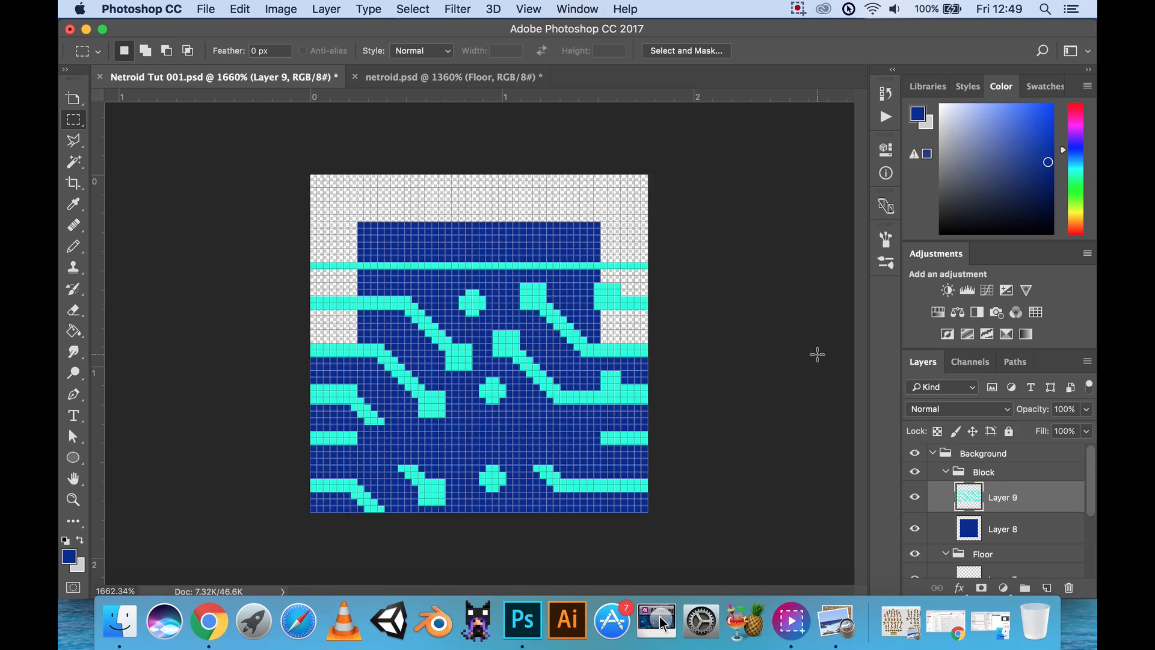
{"action": "left_click", "coordinate": [915, 554]}
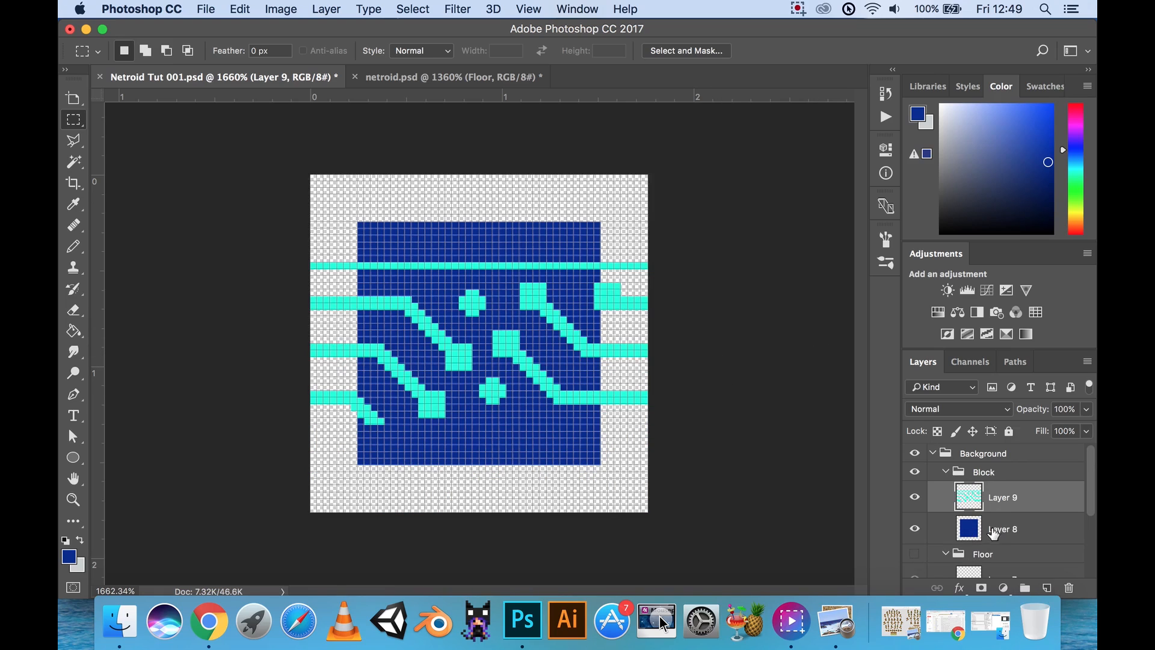
Scale the pasted traces about their centre to 72% width and 83.33% height, and move them up to the blue square's upper part.
{"action": "scroll", "coordinate": [999, 530], "scroll_direction": "down", "scroll_amount": 5}
{"action": "scroll", "coordinate": [1013, 530], "scroll_direction": "up", "scroll_amount": 5}
{"action": "key", "text": "super+t"}
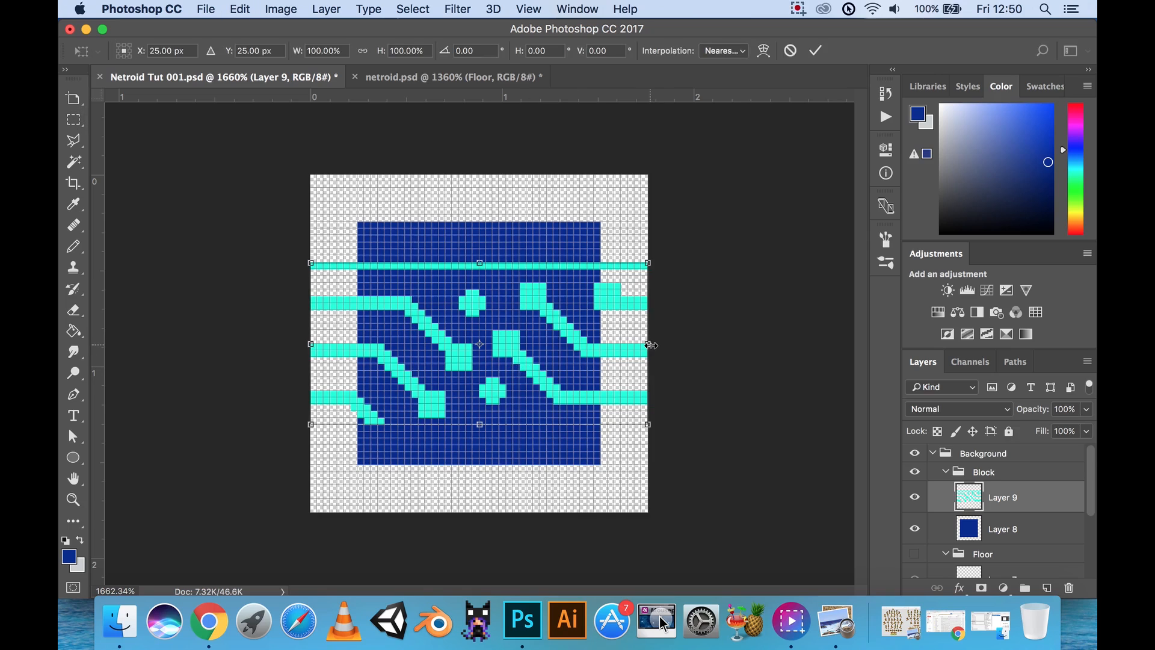
{"action": "left_click_drag", "start_coordinate": [648, 344], "coordinate": [601, 344]}
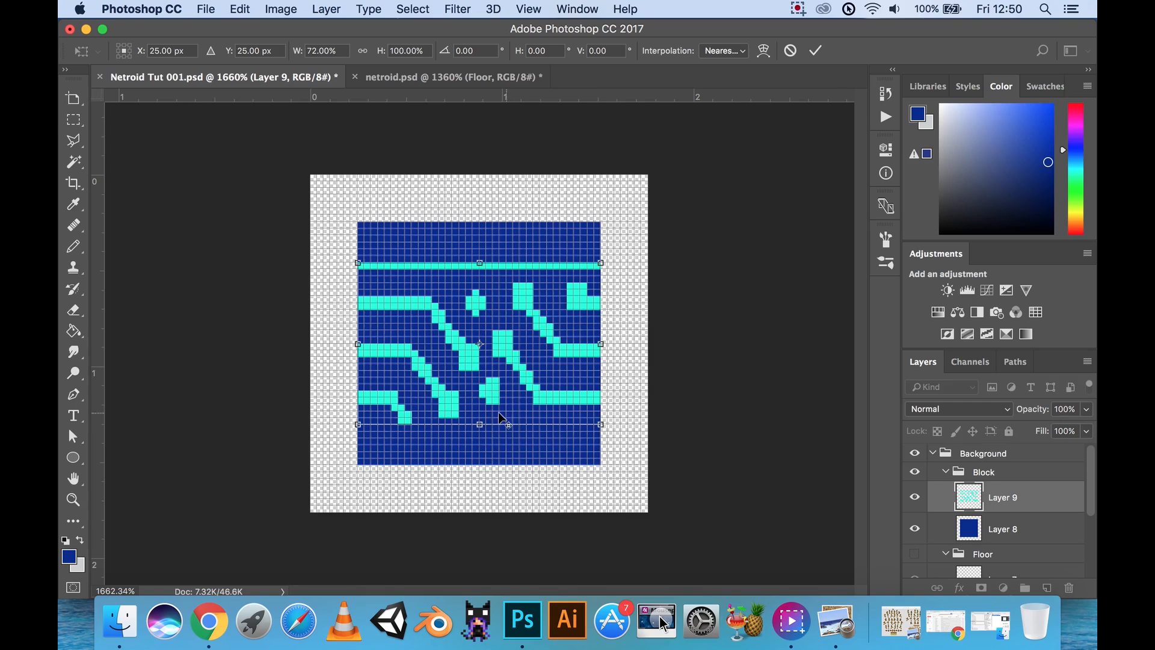
{"action": "left_click_drag", "start_coordinate": [479, 424], "coordinate": [482, 409]}
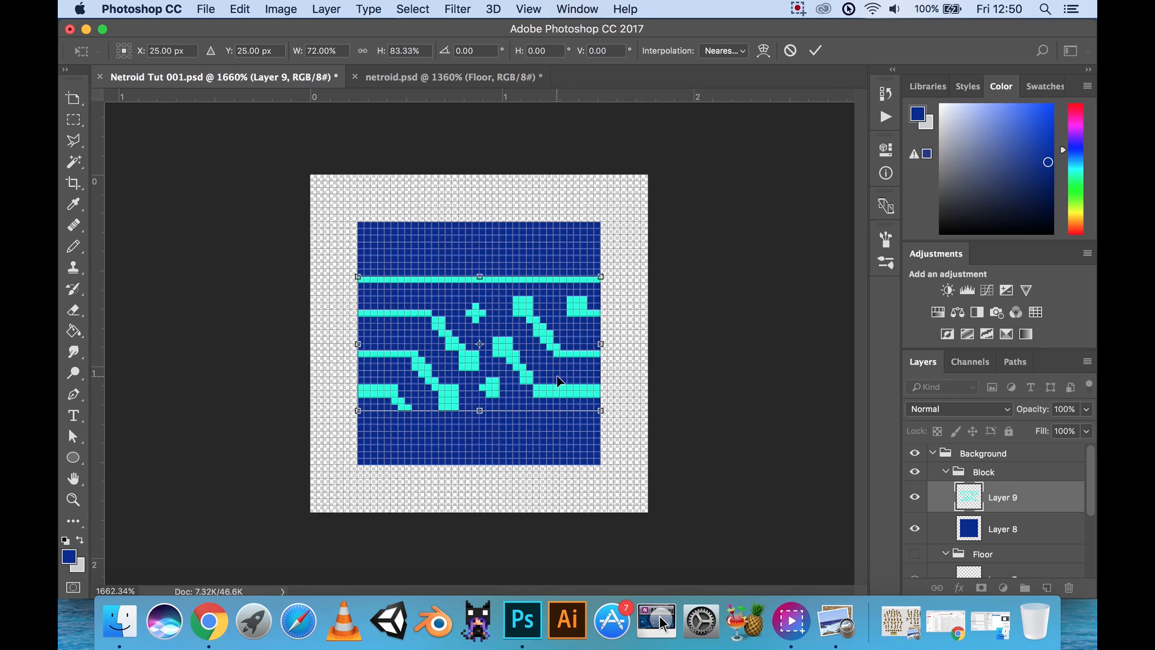
{"action": "left_click_drag", "start_coordinate": [561, 382], "coordinate": [558, 335]}
{"action": "key", "text": "Return"}
Duplicate the scaled traces onto a new layer and move the copy down into the lower half of the blue square.
{"action": "key", "text": "m"}
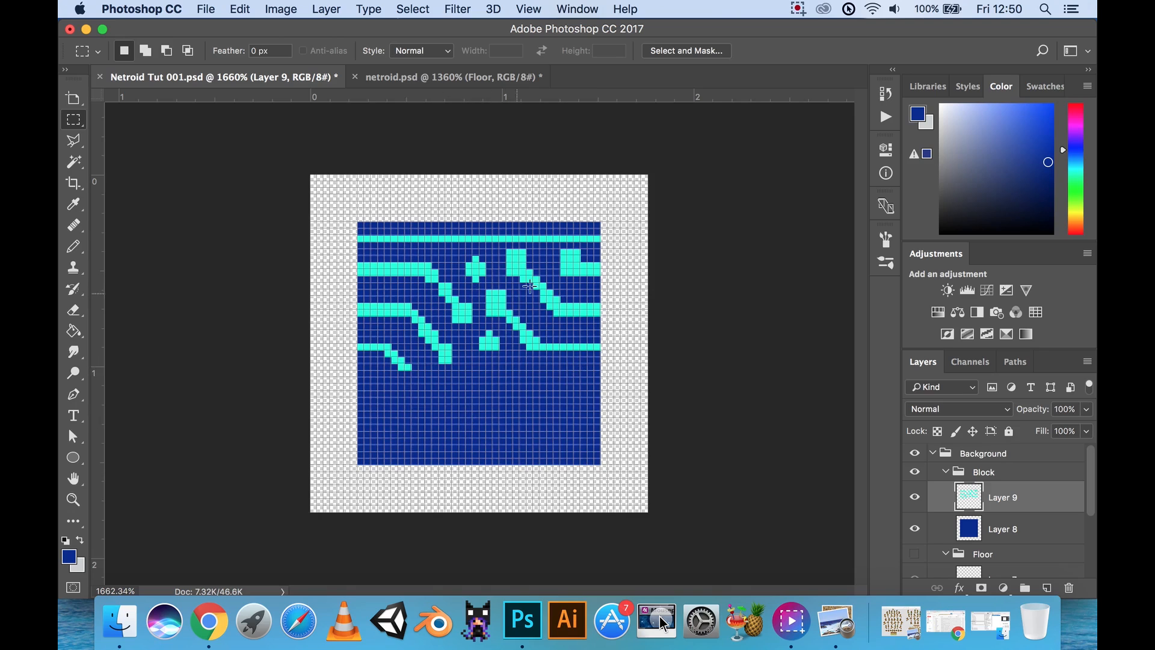
{"action": "key", "text": "super+a"}
{"action": "key", "text": "super+c"}
{"action": "key", "text": "super+v"}
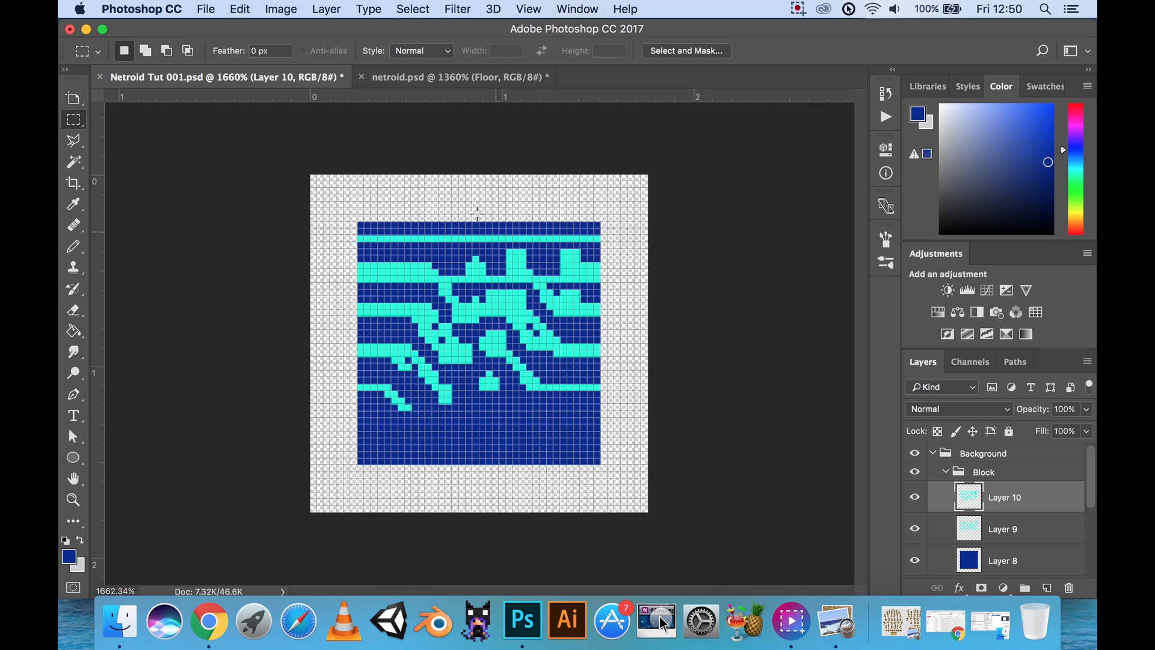
{"action": "left_click_drag", "start_coordinate": [496, 338], "coordinate": [496, 386]}
Flip the lower copy of the traces vertically so it mirrors the upper pattern.
{"action": "left_click", "coordinate": [231, 10]}
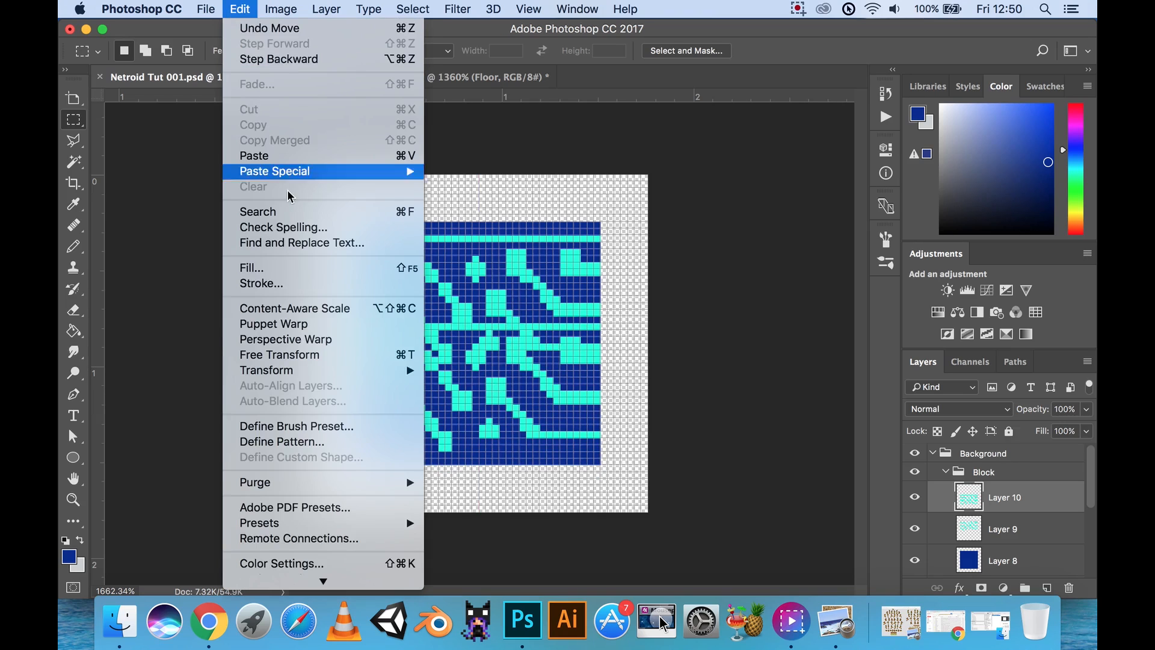
{"action": "mouse_move", "coordinate": [368, 370]}
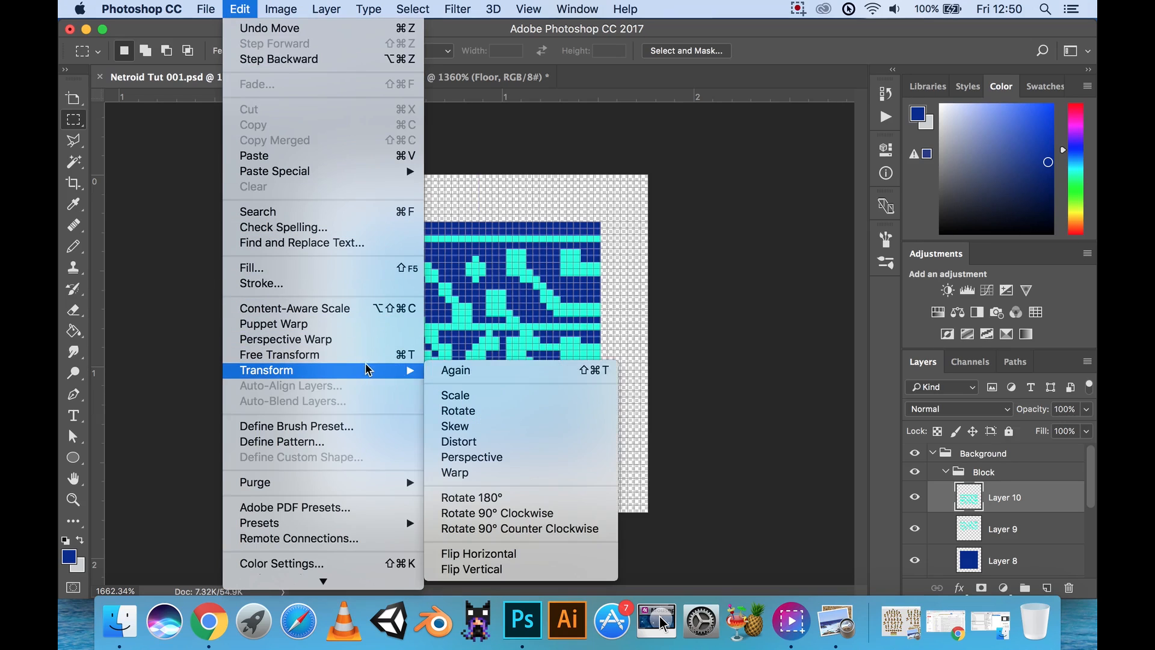
{"action": "left_click", "coordinate": [508, 569]}
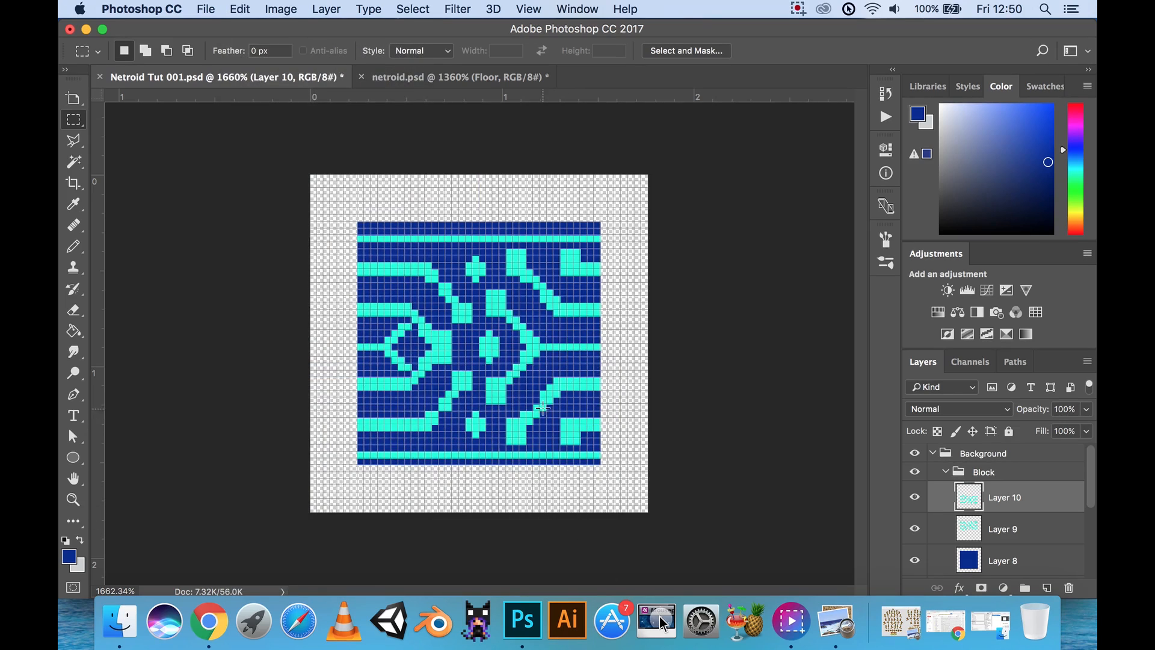
Flip the lower trace copy horizontally and move it down so it sits directly below the upper pattern without overlapping.
{"action": "left_click_drag", "start_coordinate": [516, 380], "coordinate": [516, 426]}
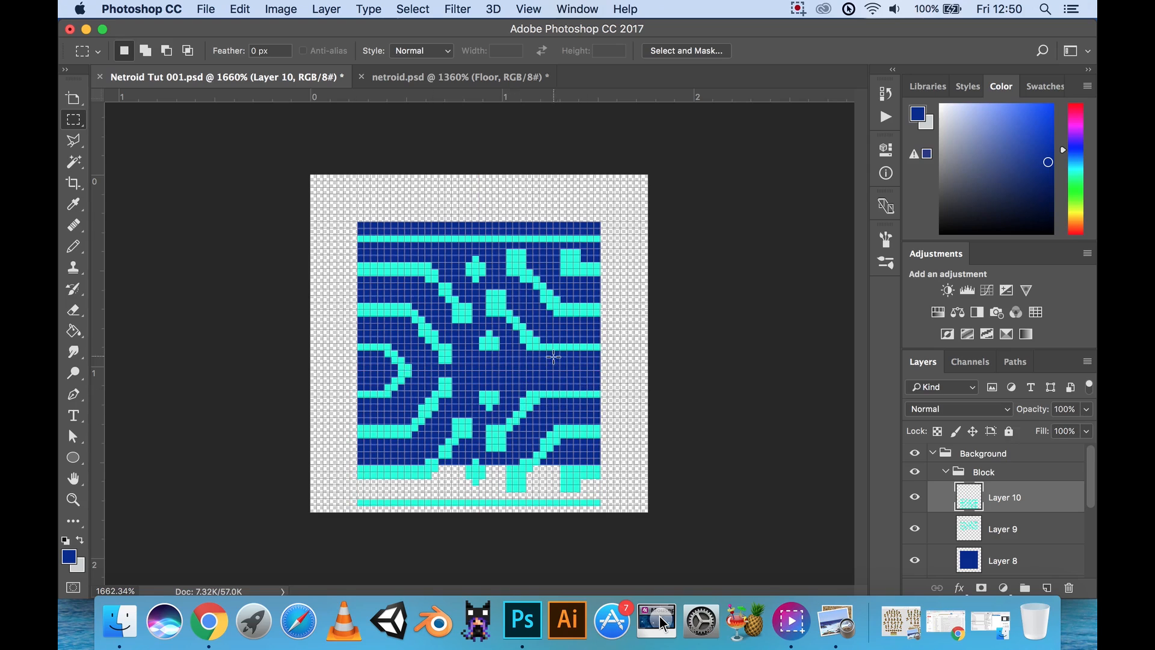
{"action": "left_click", "coordinate": [240, 9]}
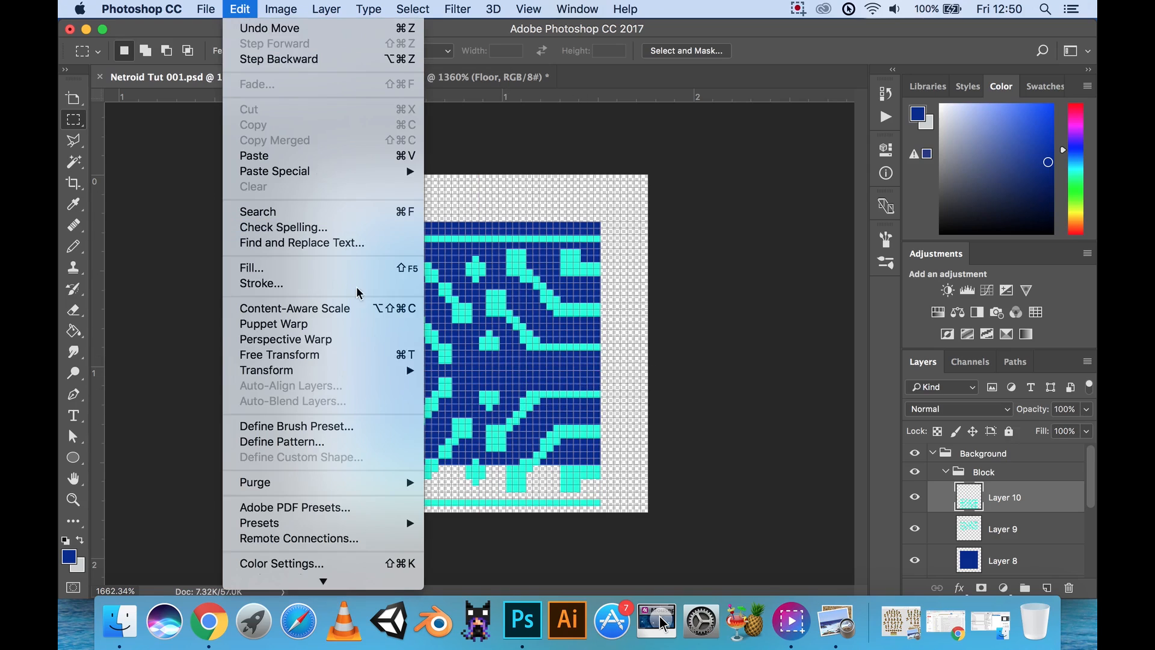
{"action": "mouse_move", "coordinate": [356, 379]}
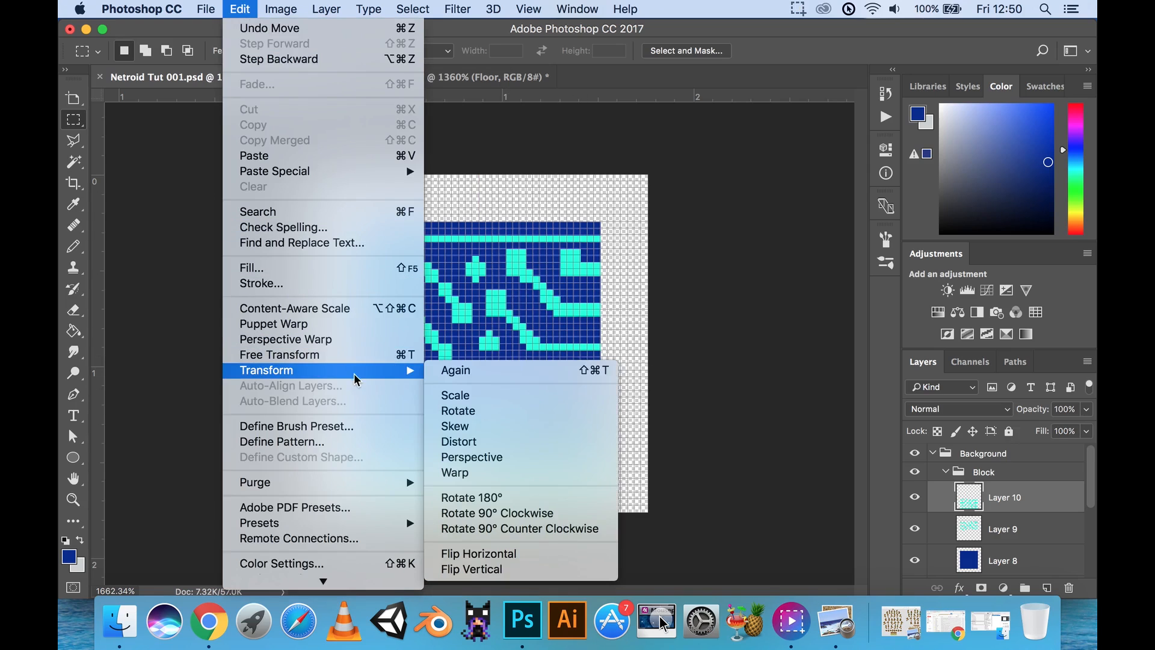
{"action": "left_click", "coordinate": [511, 553]}
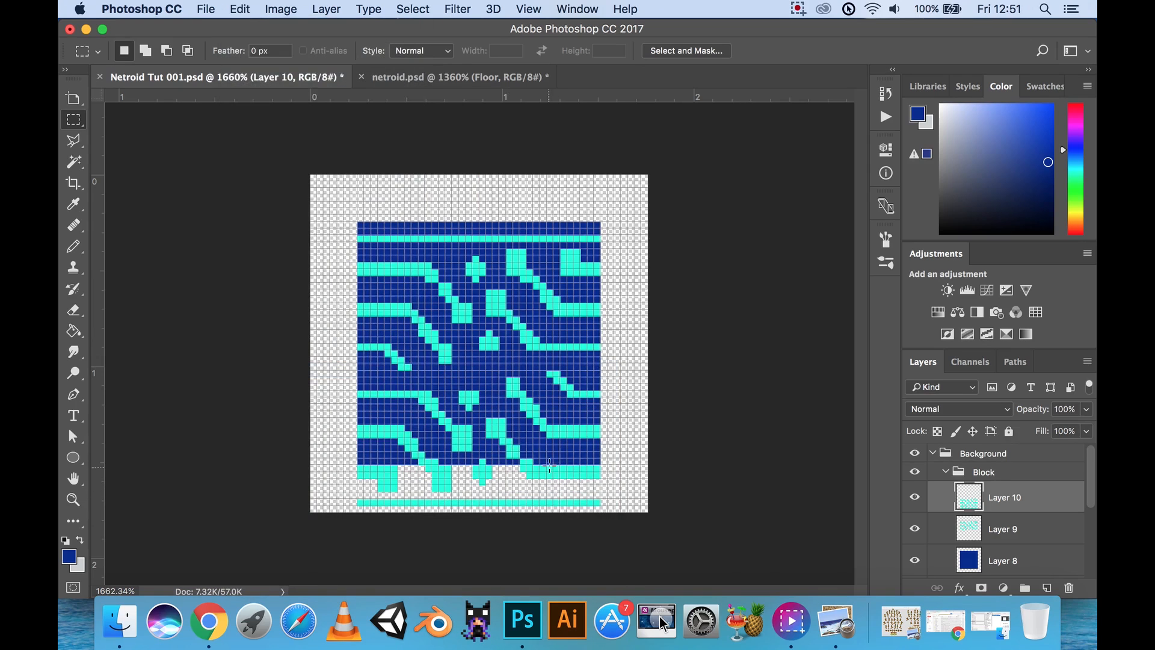
{"action": "mouse_move", "coordinate": [549, 470]}
{"action": "left_mouse_down"}
{"action": "mouse_move", "coordinate": [541, 438]}
{"action": "mouse_move", "coordinate": [552, 459]}
{"action": "left_mouse_up"}
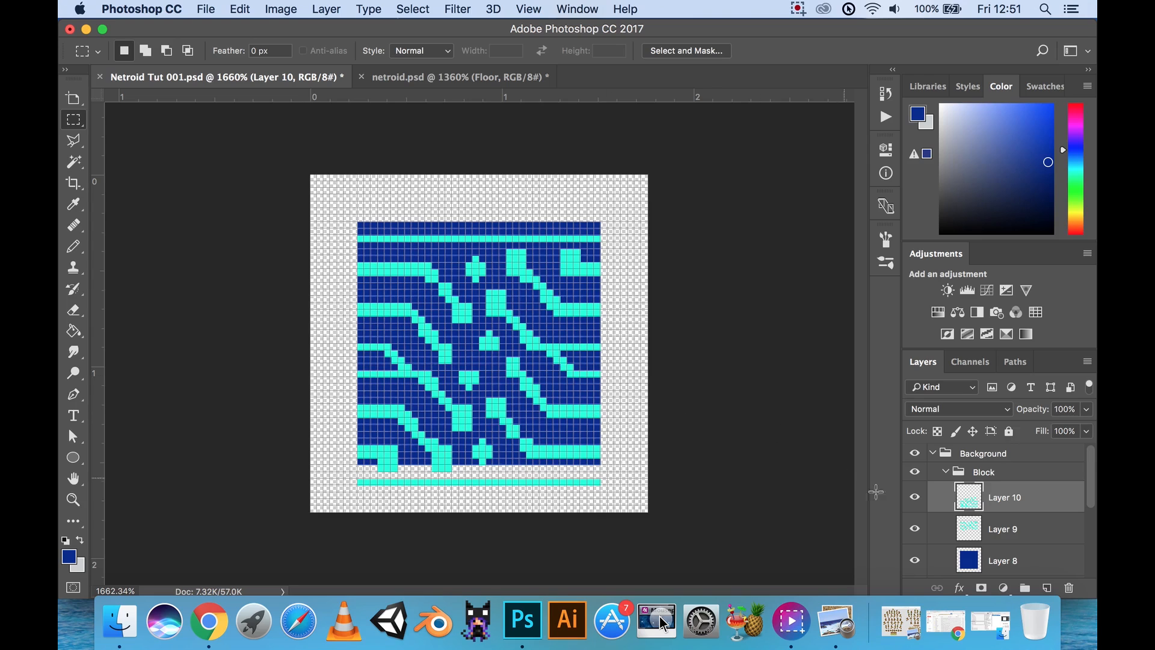
Move Layer 9 and Layer 10 up together until the upper line meets the blue square's top edge, and merge them into one layer.
{"action": "left_click", "coordinate": [1066, 532], "text": "shift"}
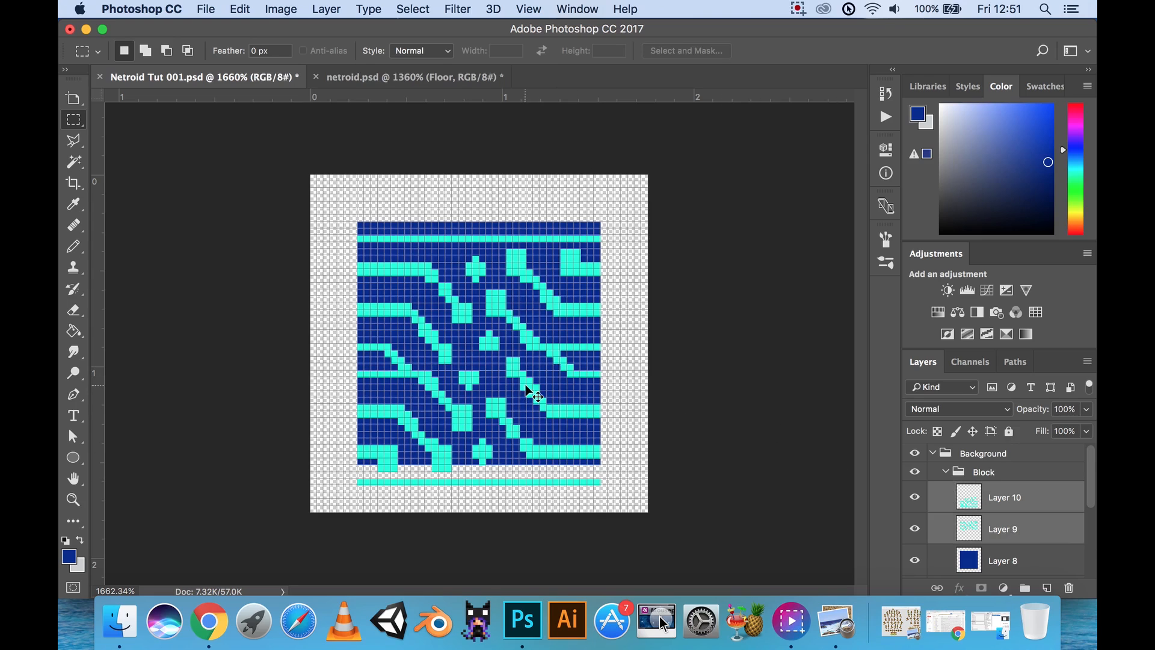
{"action": "left_click_drag", "start_coordinate": [527, 388], "coordinate": [526, 375]}
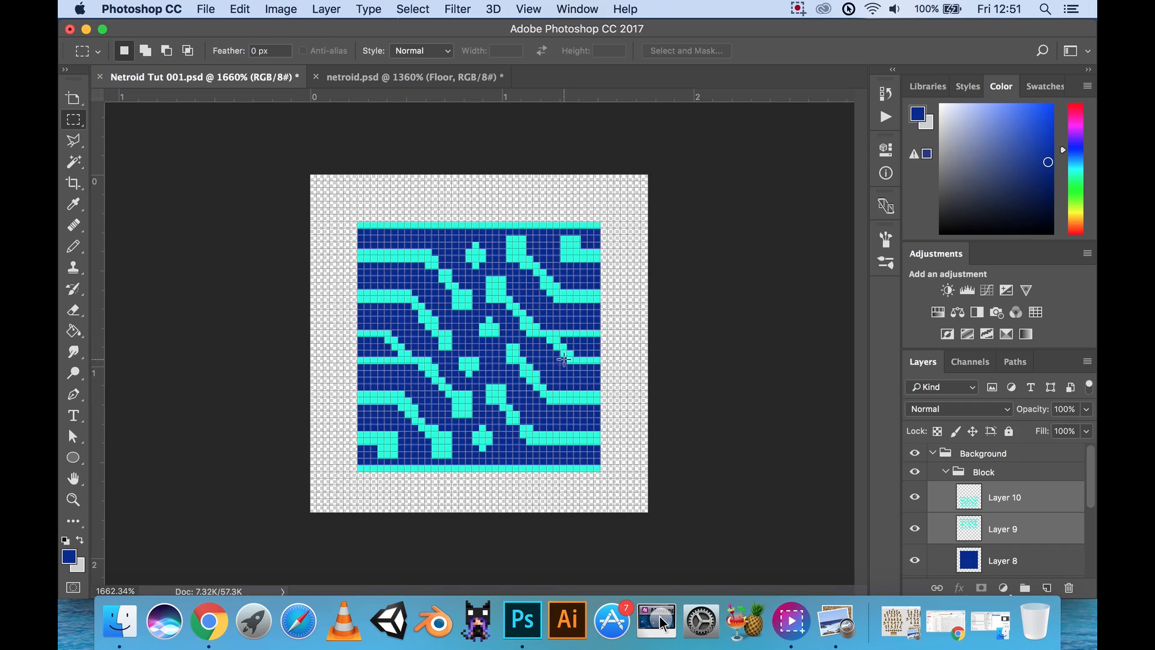
{"action": "left_click", "coordinate": [915, 497]}
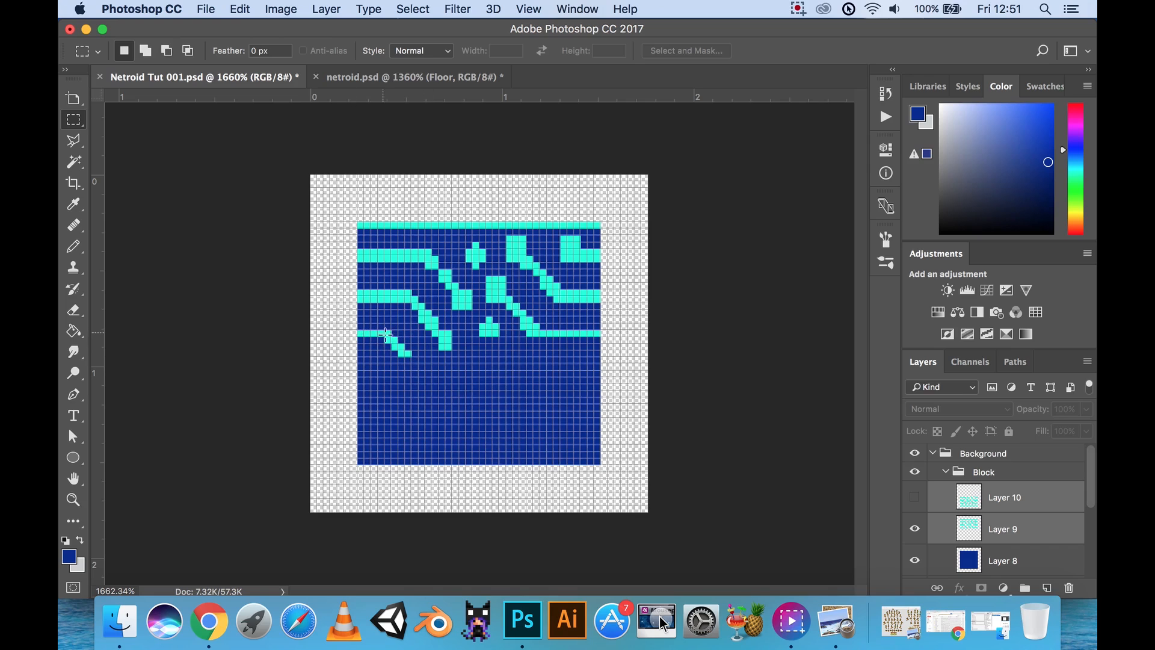
{"action": "left_click", "coordinate": [915, 498]}
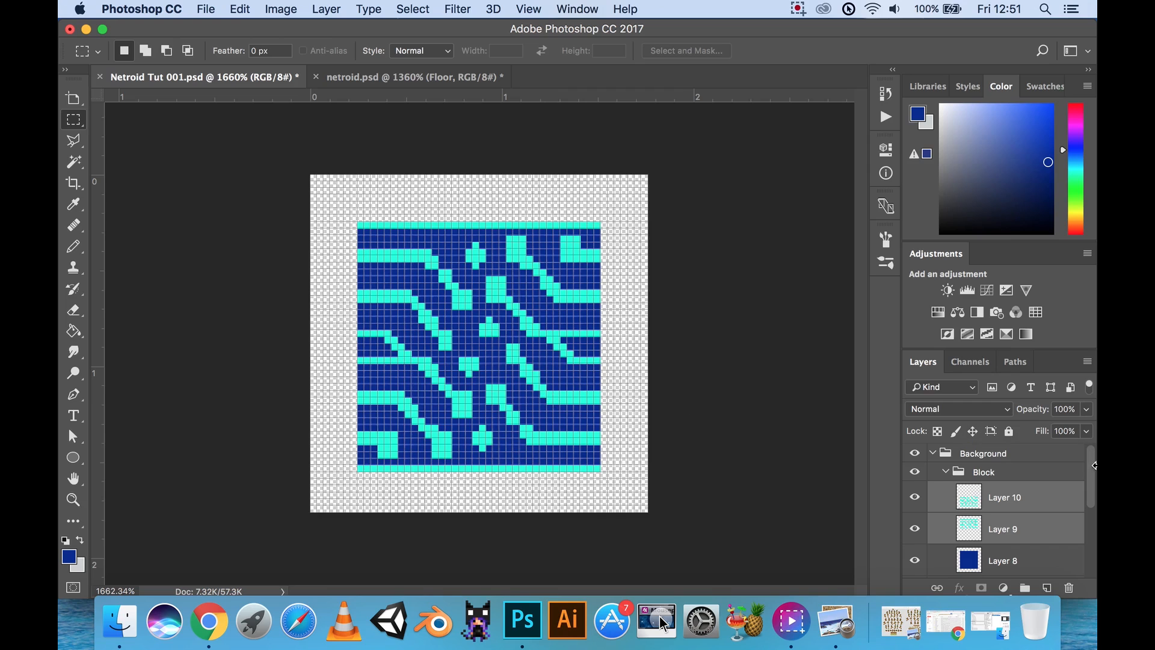
{"action": "right_click", "coordinate": [1048, 503]}
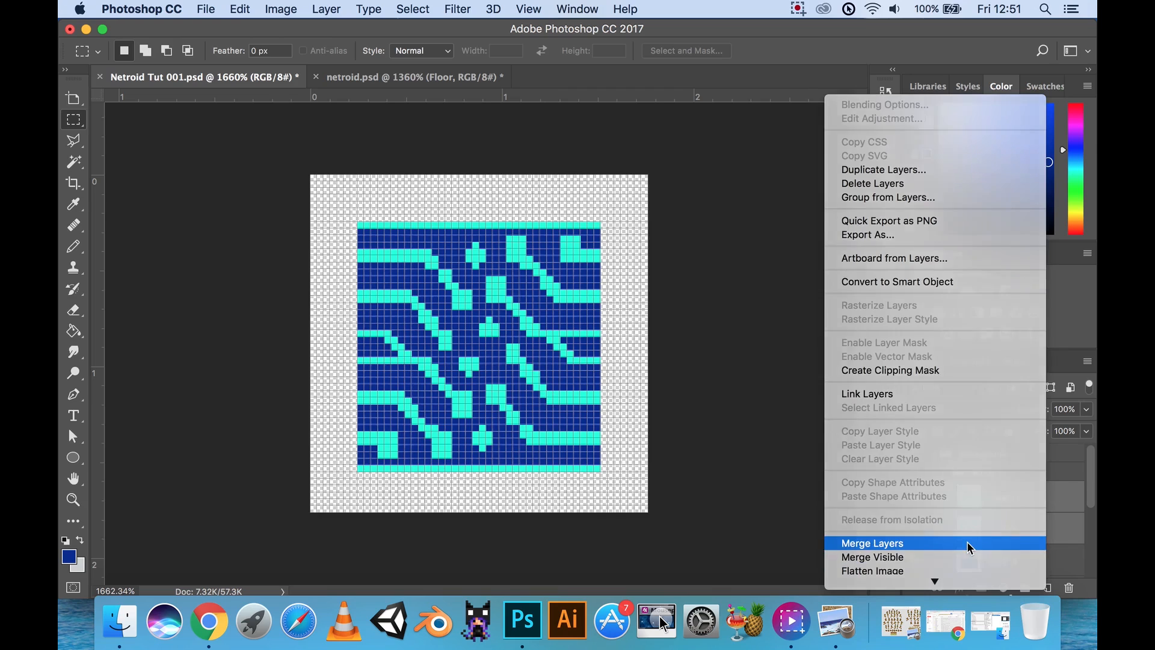
{"action": "left_click", "coordinate": [966, 543]}
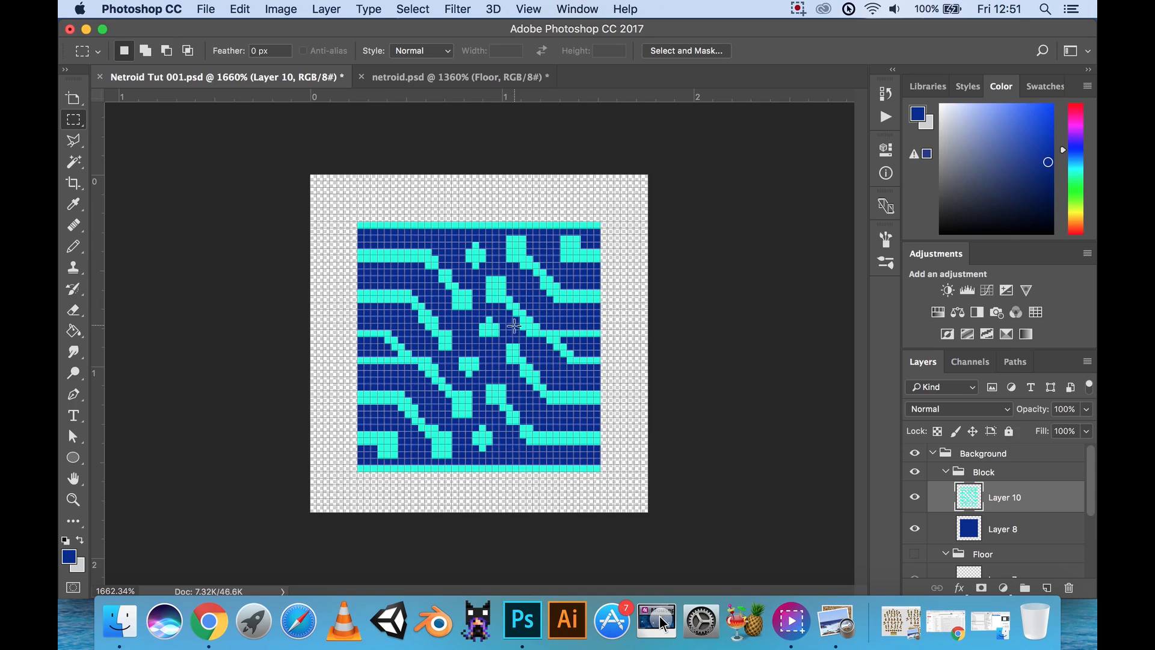
Sample the turquoise and pencil in the missing tip pixels of the two diamonds in the middle of the block.
{"action": "scroll", "coordinate": [475, 337], "scroll_direction": "up", "scroll_amount": 3}
{"action": "key", "text": "b"}
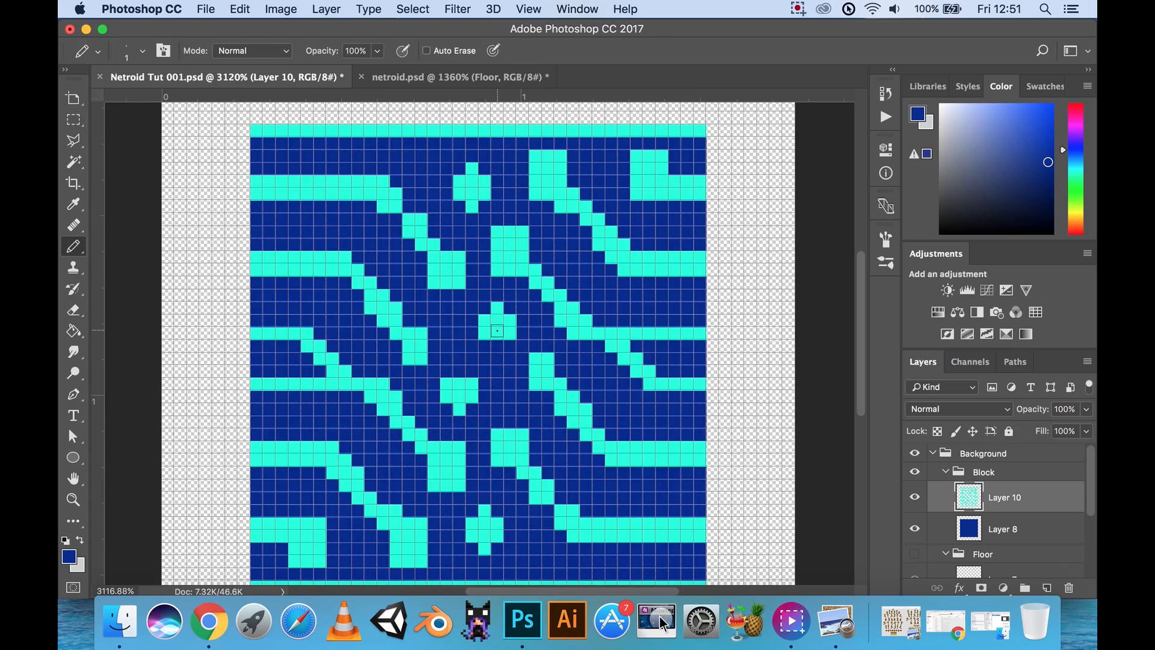
{"action": "left_click", "coordinate": [457, 370]}
{"action": "left_click", "coordinate": [456, 390], "text": "alt"}
{"action": "left_click", "coordinate": [459, 371]}
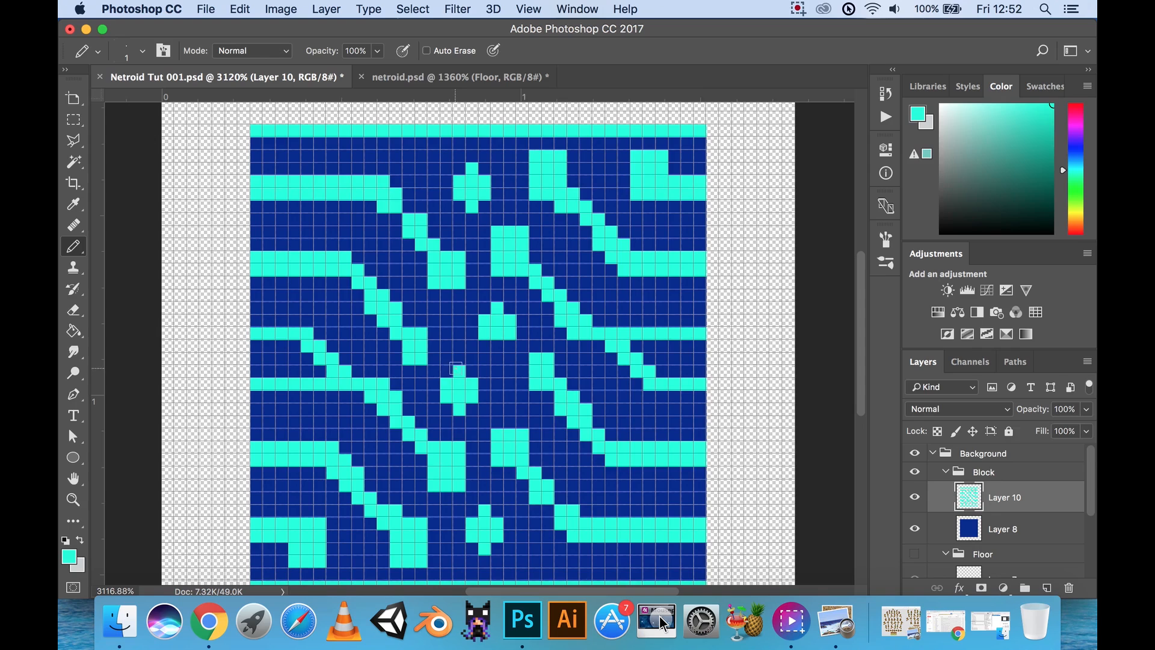
{"action": "left_click", "coordinate": [496, 346]}
Erase the outer corner pixels of the short L-shaped traces at the block's lower-left and upper-right corners.
{"action": "scroll", "coordinate": [487, 341], "scroll_direction": "down", "scroll_amount": 3}
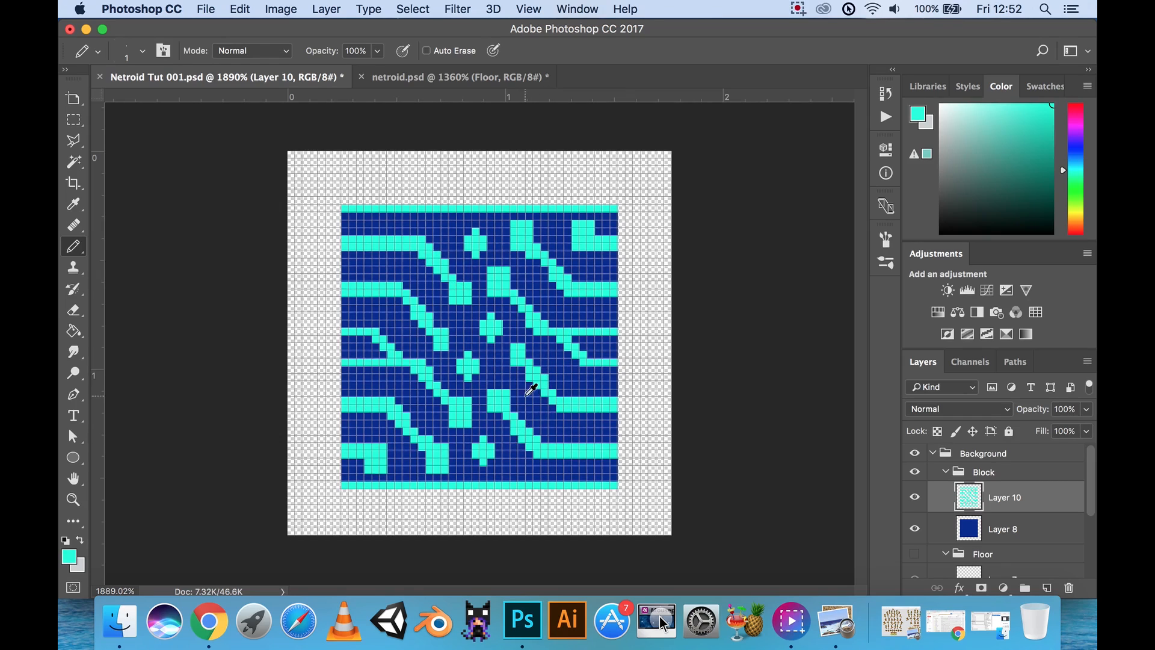
{"action": "scroll", "coordinate": [531, 390], "scroll_direction": "down", "scroll_amount": 3}
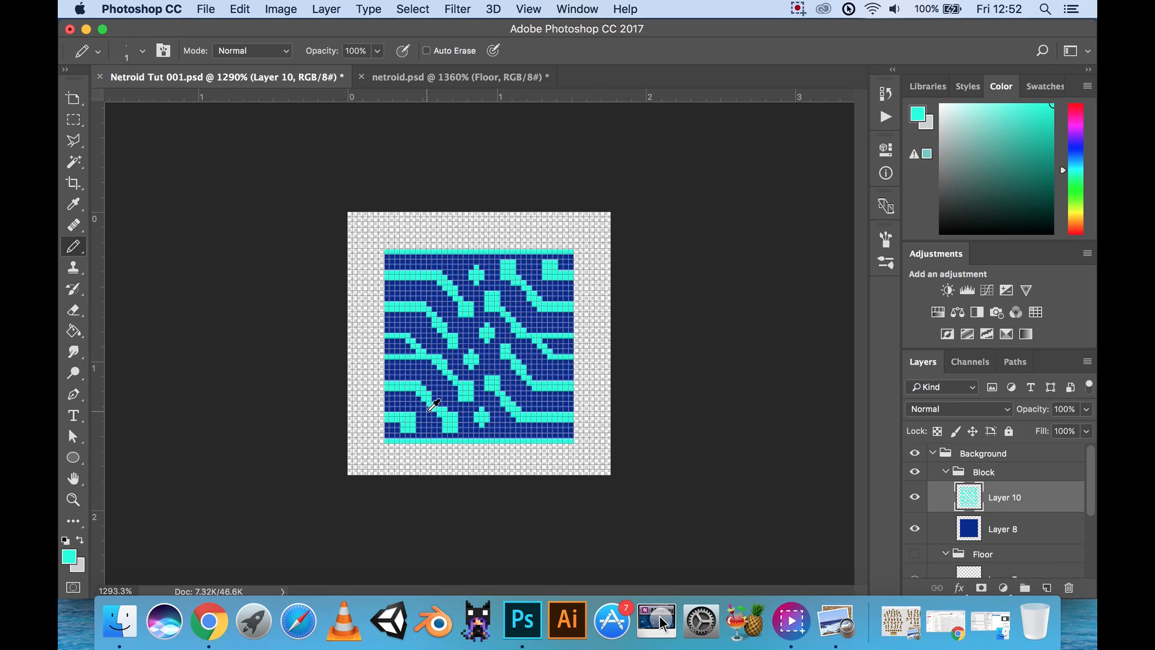
{"action": "scroll", "coordinate": [434, 406], "scroll_direction": "up", "scroll_amount": 3}
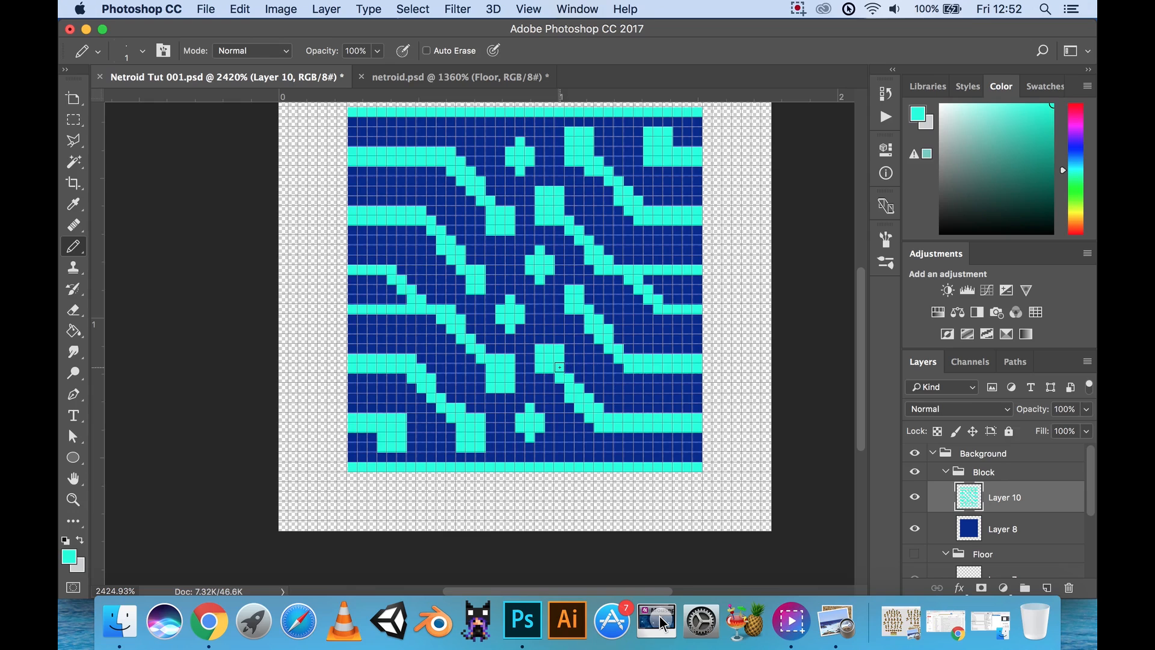
{"action": "key", "text": "e"}
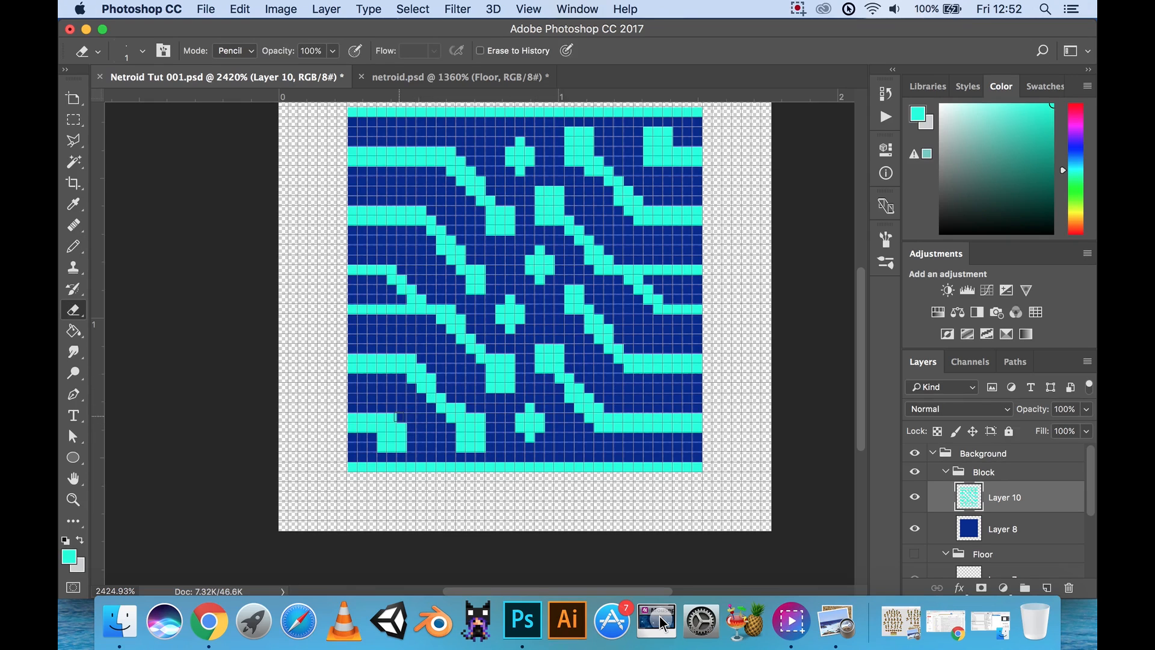
{"action": "scroll", "coordinate": [562, 195], "scroll_direction": "down", "scroll_amount": 3}
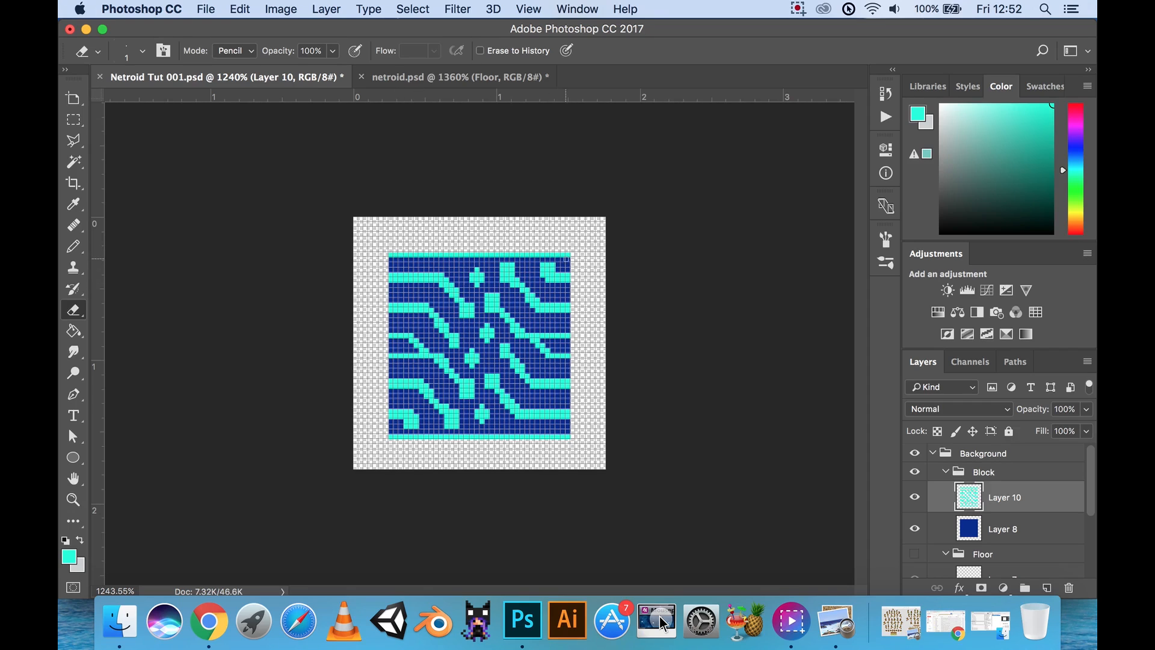
Try to enlarge the blue square on Layer 8 to 105.56% about its centre and extend its lower edge past the traces.
{"action": "left_click", "coordinate": [1042, 533]}
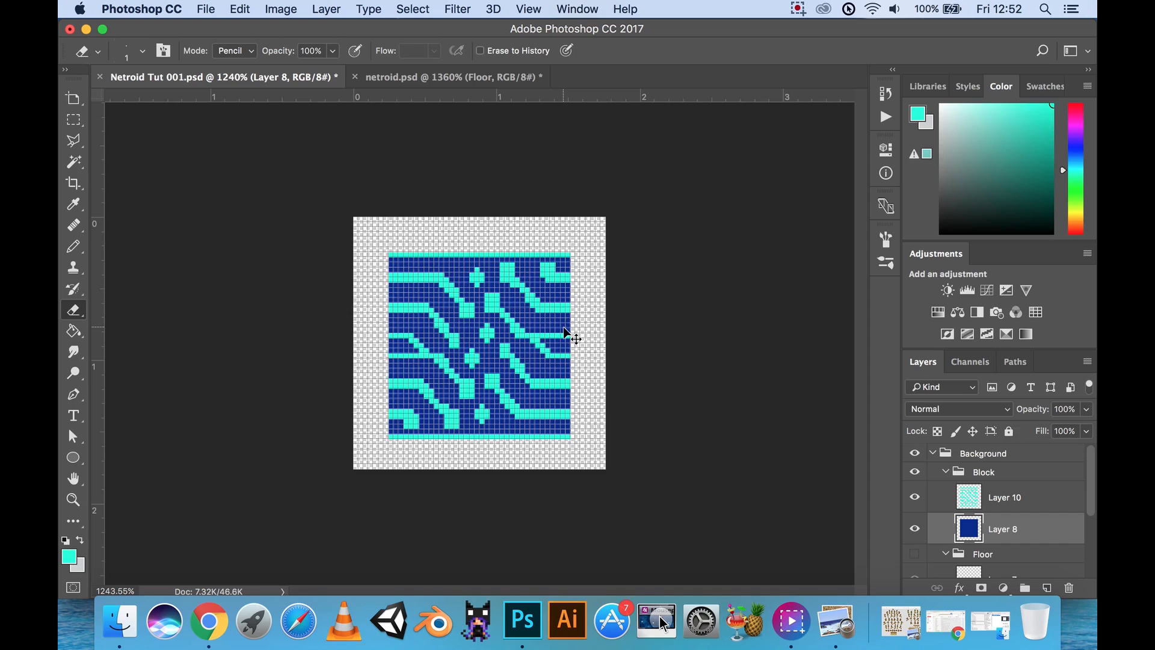
{"action": "key", "text": "ctrl+t"}
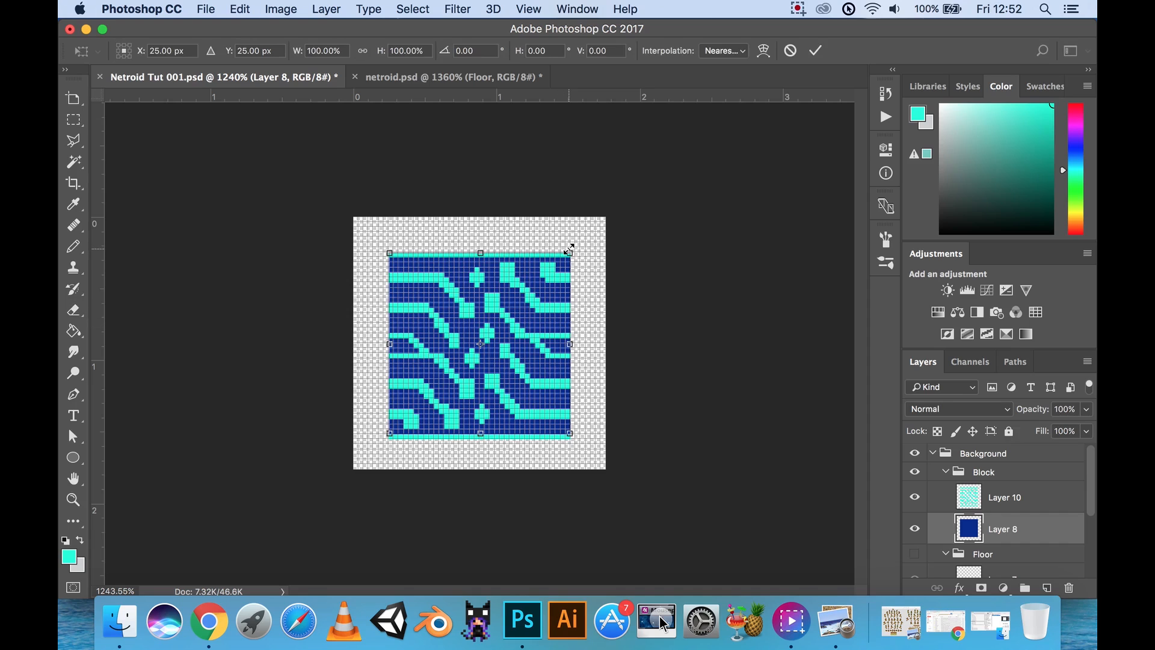
{"action": "left_click_drag", "start_coordinate": [568, 248], "coordinate": [574, 243]}
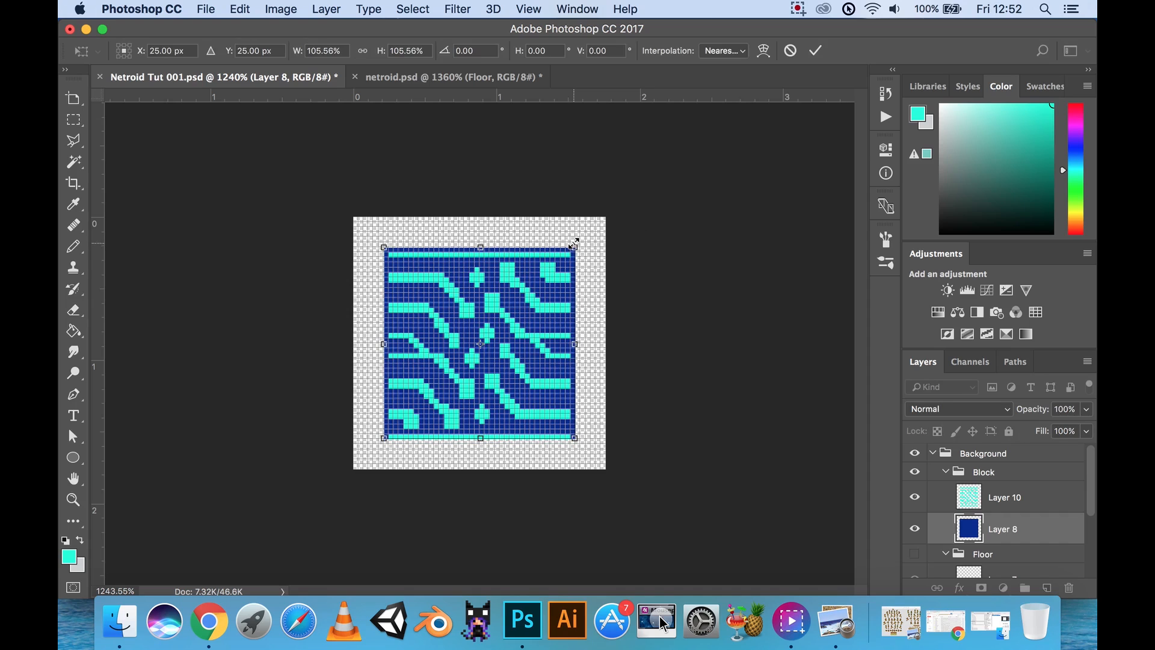
{"action": "left_click_drag", "start_coordinate": [482, 438], "coordinate": [481, 441]}
{"action": "key", "text": "Return"}
{"action": "key", "text": "e"}
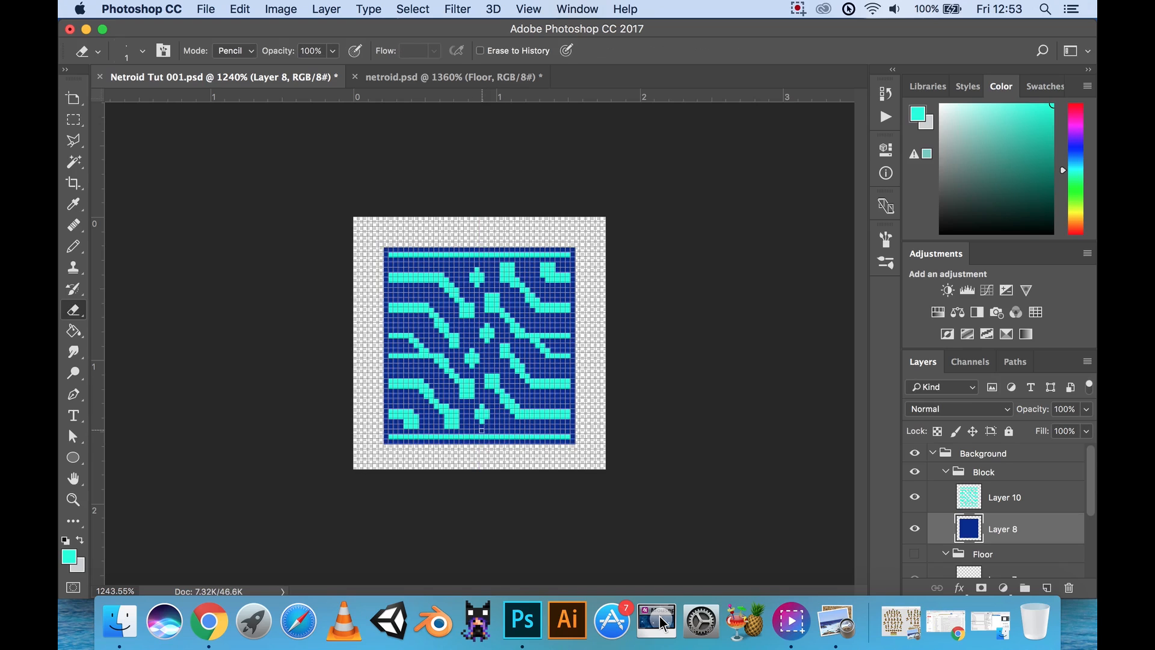
{"action": "scroll", "coordinate": [493, 374], "scroll_direction": "up", "scroll_amount": 3}
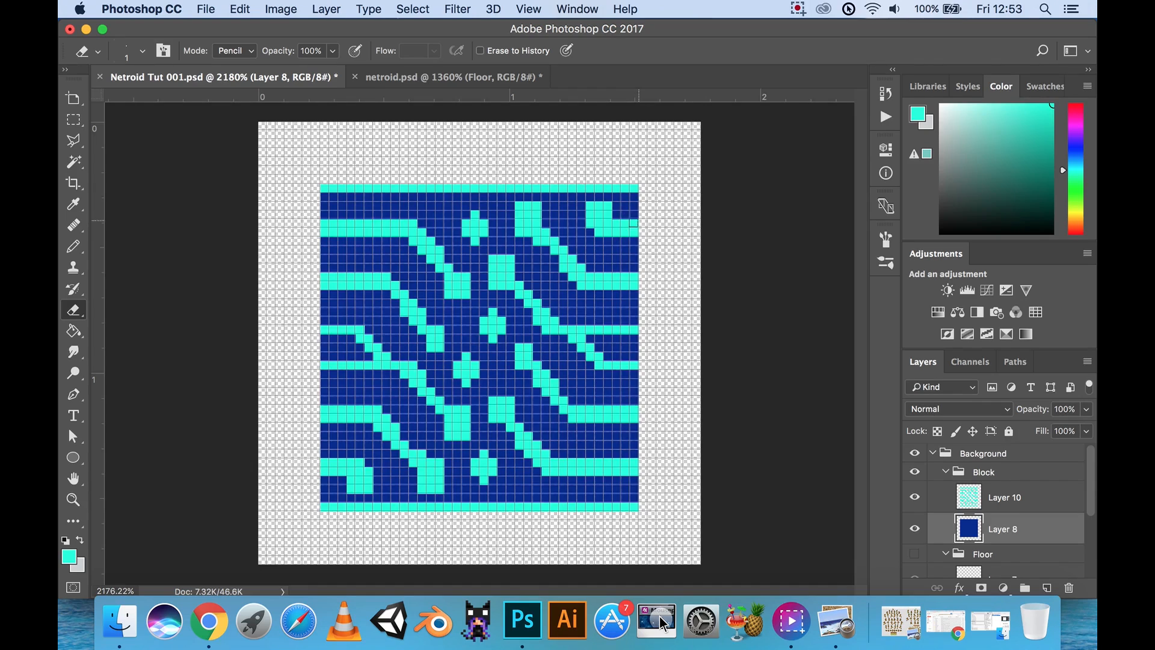
{"action": "scroll", "coordinate": [615, 268], "scroll_direction": "down", "scroll_amount": 3}
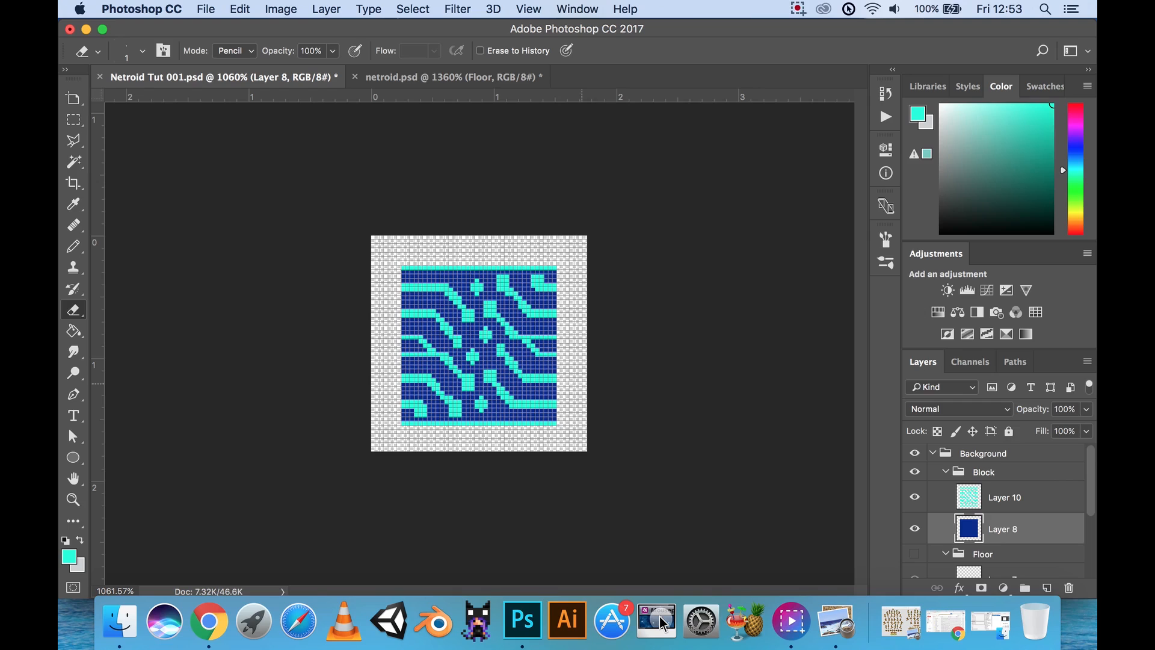
Compare the block with the floor by temporarily showing the Floor group with and without its Layer 7 traces.
{"action": "left_click", "coordinate": [1057, 509]}
{"action": "scroll", "coordinate": [1058, 497], "scroll_direction": "down", "scroll_amount": 2}
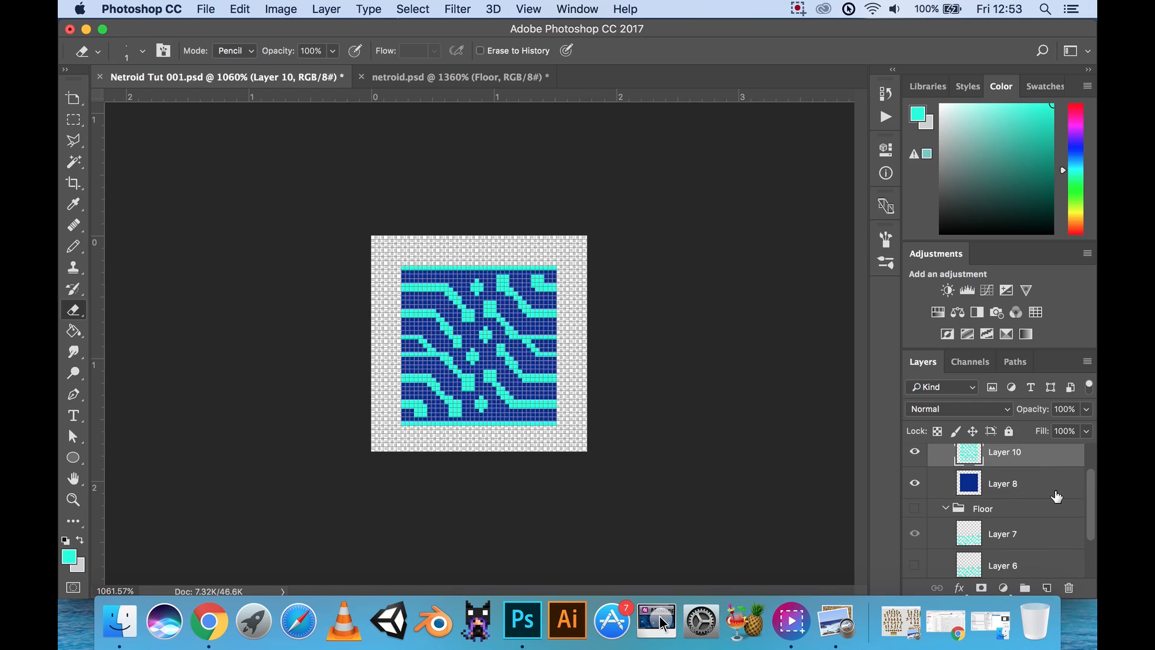
{"action": "scroll", "coordinate": [1051, 532], "scroll_direction": "up", "scroll_amount": 2}
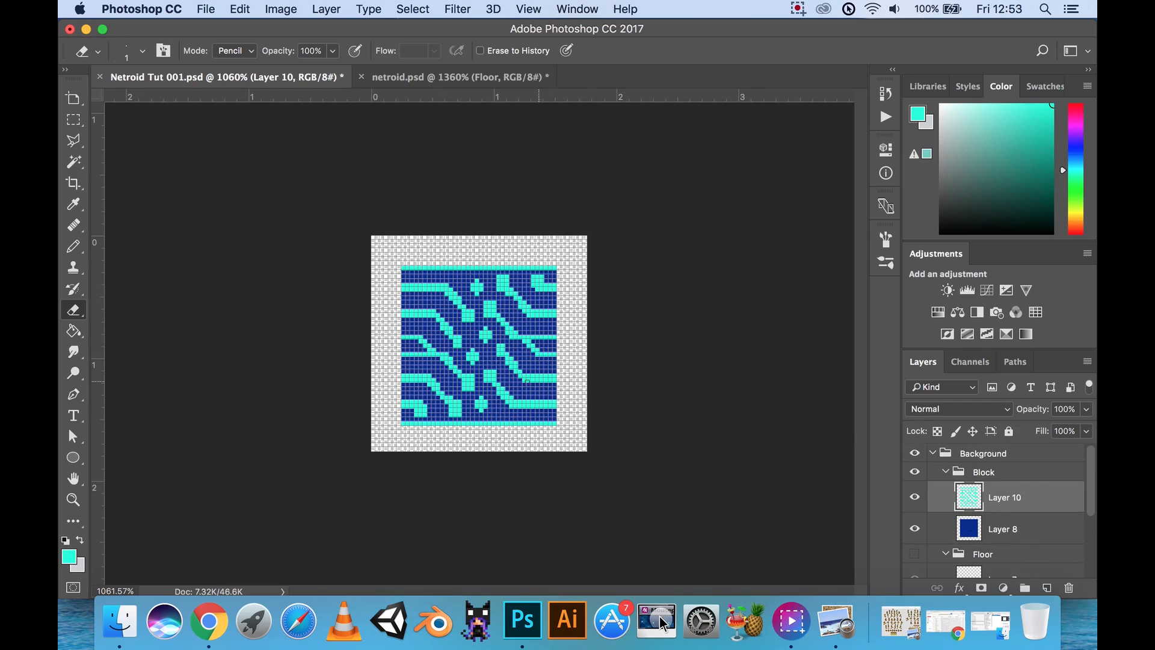
{"action": "scroll", "coordinate": [969, 485], "scroll_direction": "down", "scroll_amount": 2}
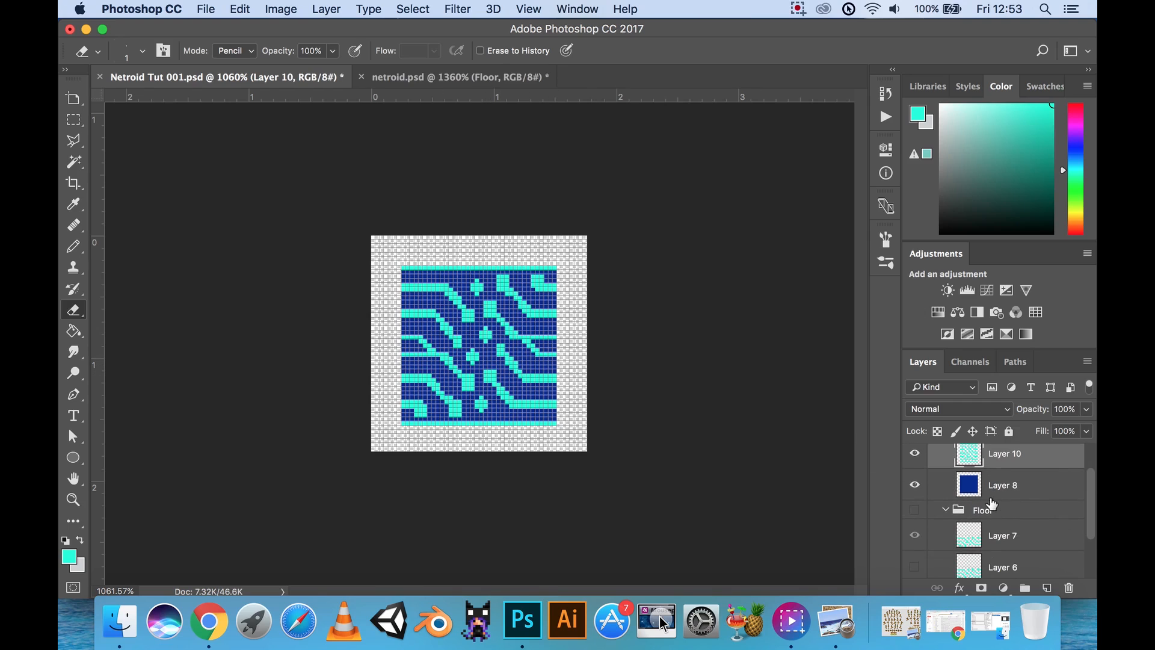
{"action": "scroll", "coordinate": [956, 537], "scroll_direction": "down", "scroll_amount": 1}
{"action": "left_click", "coordinate": [915, 482]}
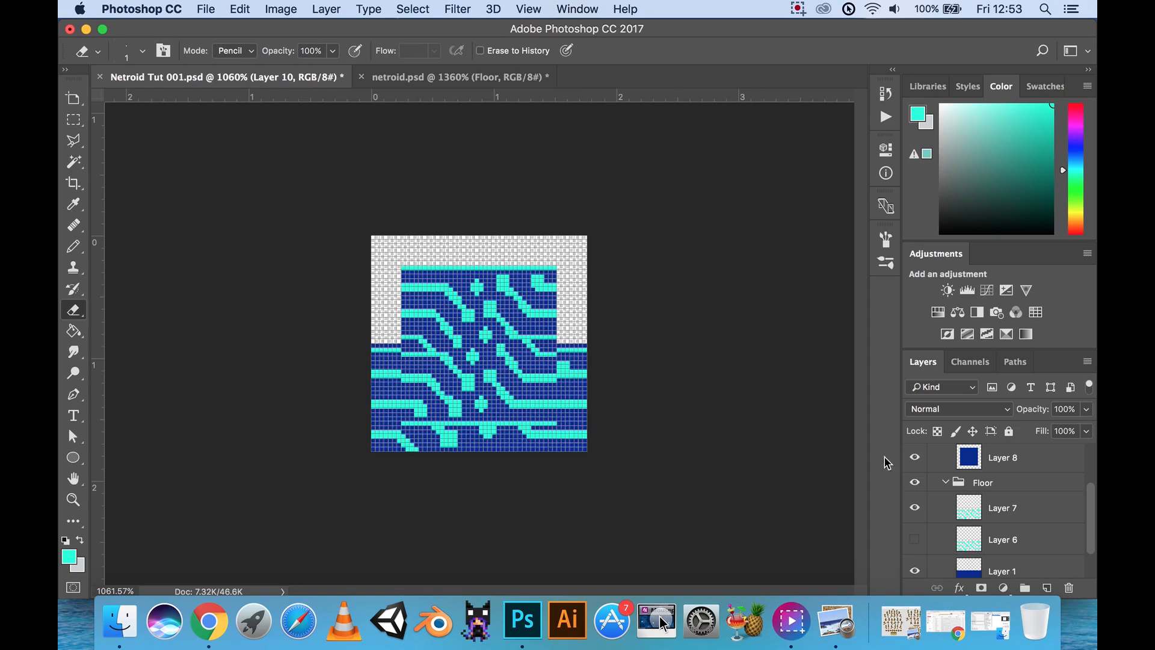
{"action": "left_click", "coordinate": [915, 508]}
{"action": "scroll", "coordinate": [1006, 509], "scroll_direction": "up", "scroll_amount": 3}
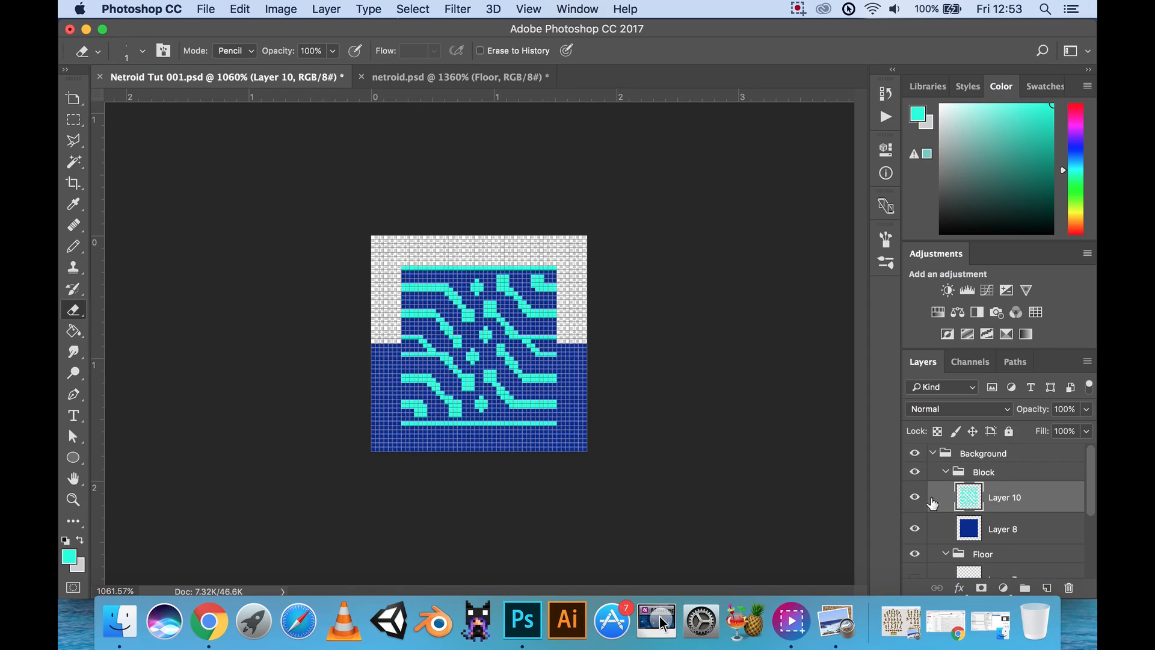
{"action": "scroll", "coordinate": [919, 554], "scroll_direction": "down", "scroll_amount": 2}
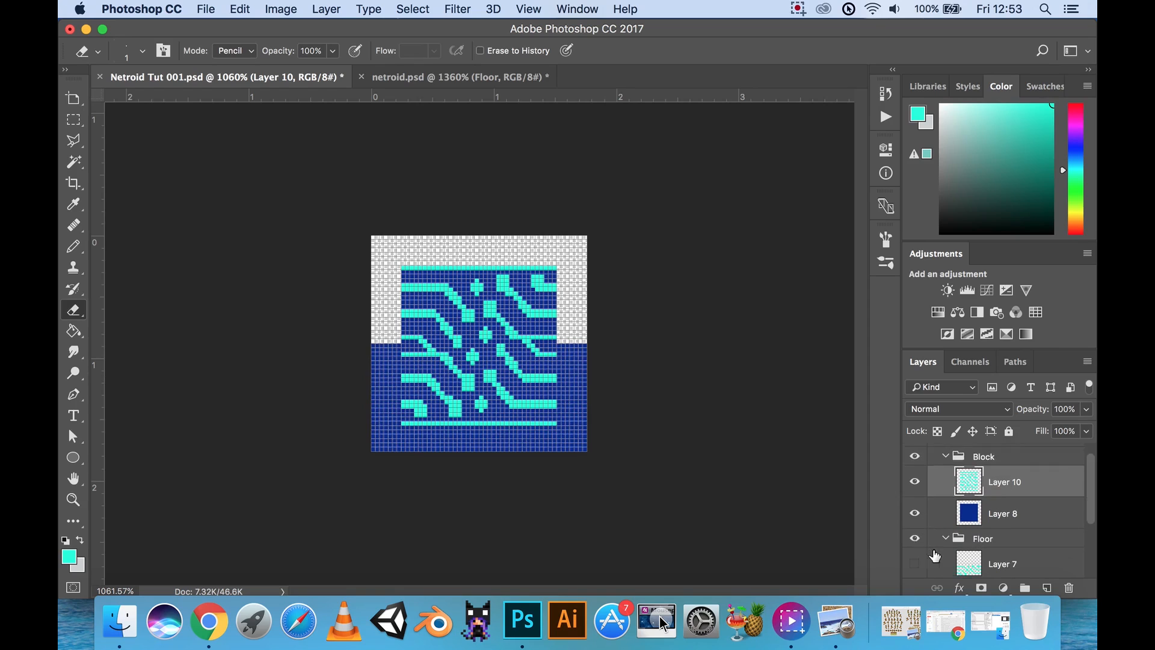
{"action": "left_click", "coordinate": [916, 539]}
{"action": "left_click", "coordinate": [919, 513]}
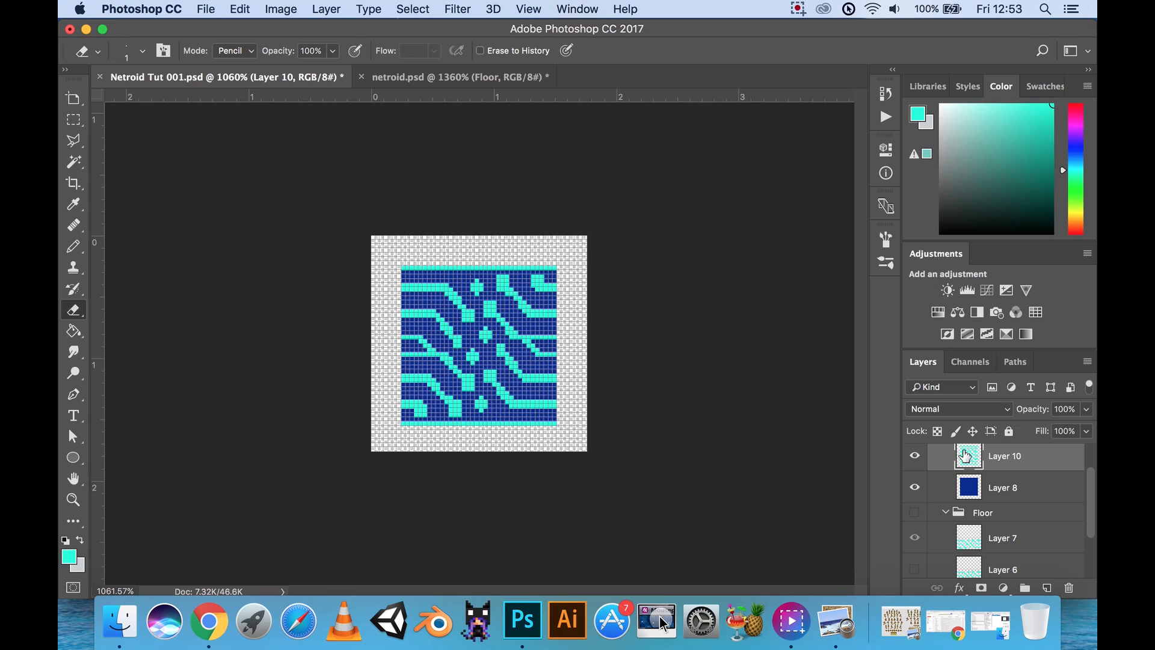
Add a Hue/Saturation adjustment clipped to Layer 10 in the Block group and set its hue to -20.
{"action": "scroll", "coordinate": [1017, 473], "scroll_direction": "up", "scroll_amount": 1}
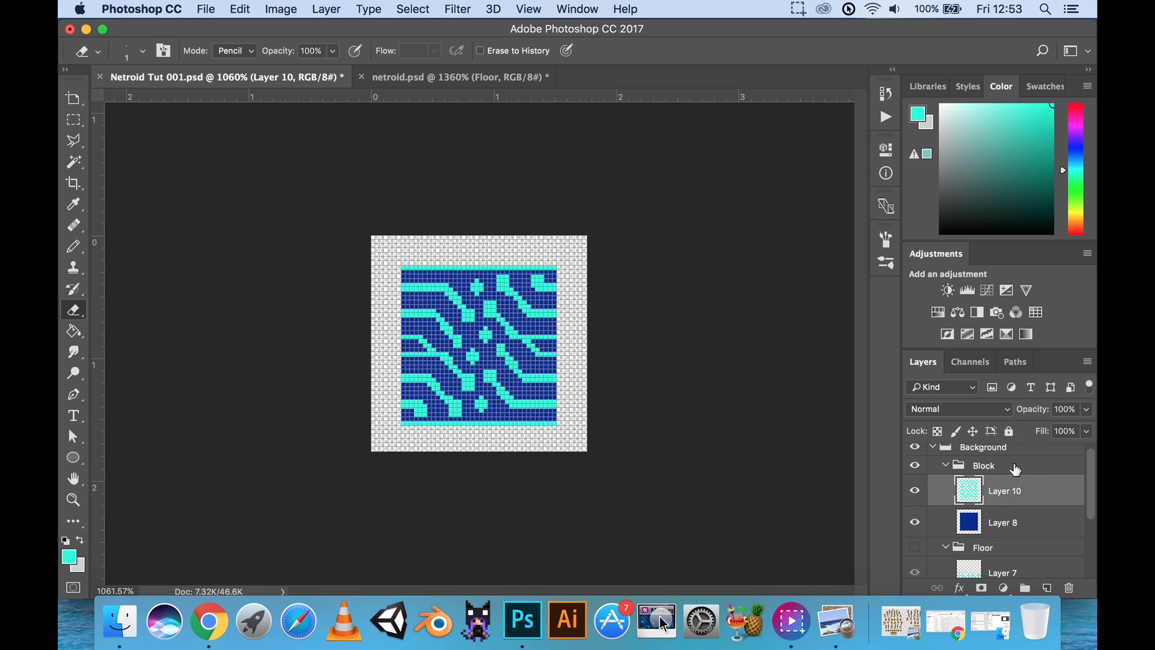
{"action": "left_click", "coordinate": [938, 312]}
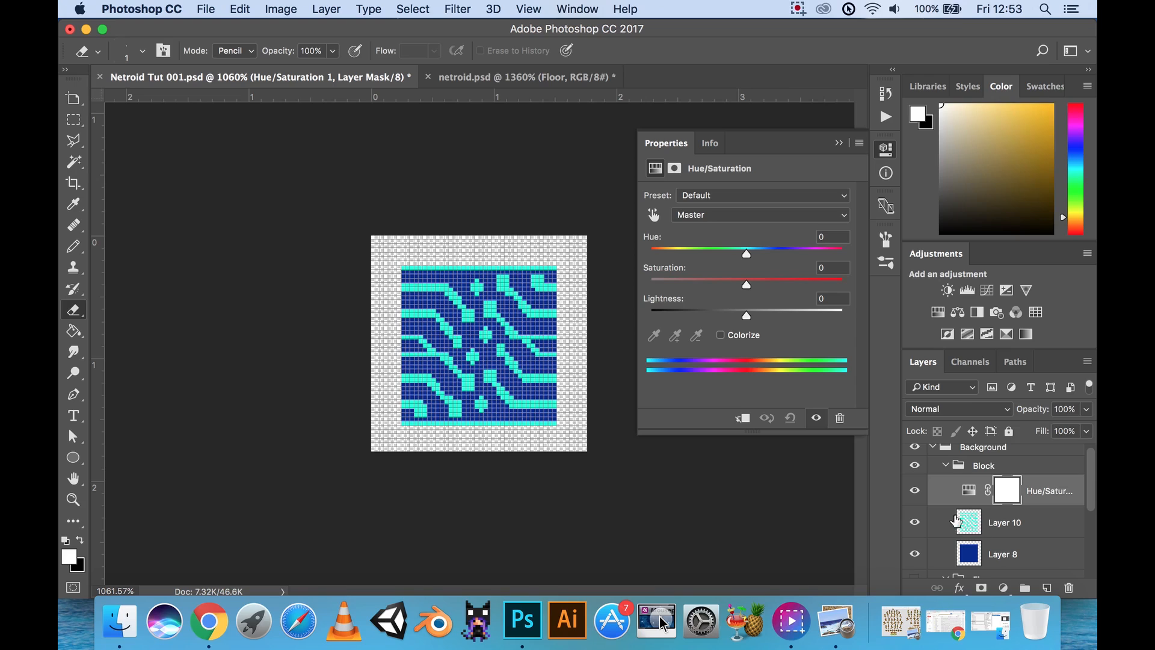
{"action": "left_click", "coordinate": [744, 419]}
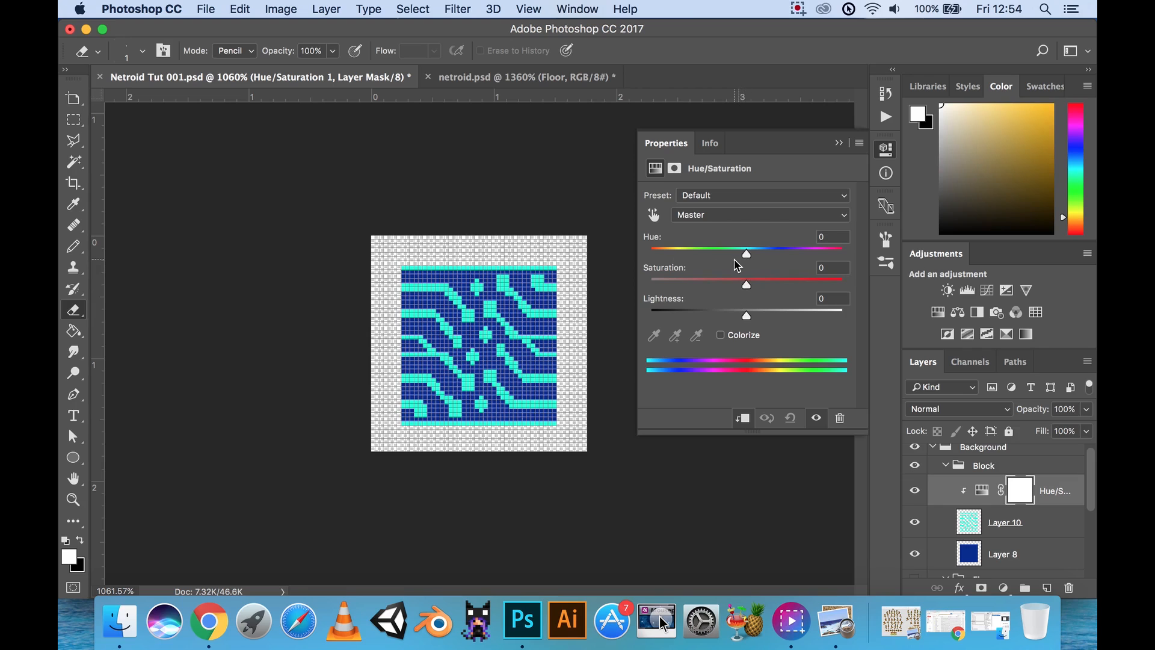
{"action": "mouse_move", "coordinate": [747, 254]}
{"action": "left_mouse_down"}
{"action": "mouse_move", "coordinate": [619, 258]}
{"action": "mouse_move", "coordinate": [778, 257]}
{"action": "mouse_move", "coordinate": [693, 258]}
{"action": "mouse_move", "coordinate": [728, 258]}
{"action": "left_mouse_up"}
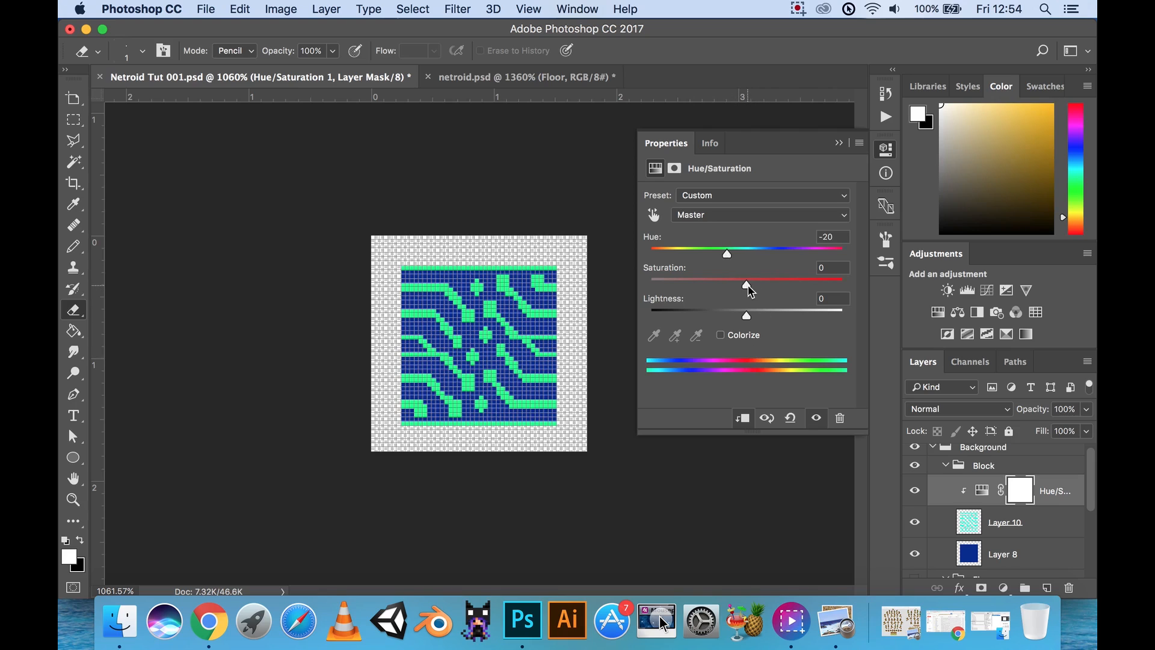
Try saturation and lightness changes on the Hue/Saturation adjustment for the traces, and reset both values to 0.
{"action": "mouse_move", "coordinate": [748, 286]}
{"action": "left_mouse_down"}
{"action": "mouse_move", "coordinate": [696, 287]}
{"action": "mouse_move", "coordinate": [746, 287]}
{"action": "left_mouse_up"}
{"action": "left_click", "coordinate": [829, 267]}
{"action": "type", "text": "0"}
{"action": "mouse_move", "coordinate": [745, 319]}
{"action": "left_mouse_down"}
{"action": "mouse_move", "coordinate": [813, 316]}
{"action": "mouse_move", "coordinate": [697, 314]}
{"action": "mouse_move", "coordinate": [813, 314]}
{"action": "mouse_move", "coordinate": [701, 308]}
{"action": "mouse_move", "coordinate": [750, 312]}
{"action": "left_mouse_up"}
{"action": "left_click_drag", "start_coordinate": [828, 297], "coordinate": [806, 301]}
{"action": "type", "text": "0"}
{"action": "mouse_move", "coordinate": [747, 316]}
{"action": "left_mouse_down"}
{"action": "mouse_move", "coordinate": [820, 315]}
{"action": "mouse_move", "coordinate": [673, 321]}
{"action": "mouse_move", "coordinate": [805, 319]}
{"action": "mouse_move", "coordinate": [738, 319]}
{"action": "mouse_move", "coordinate": [748, 315]}
{"action": "left_mouse_up"}
{"action": "left_click", "coordinate": [833, 301]}
{"action": "type", "text": "0"}
{"action": "left_click", "coordinate": [837, 144]}
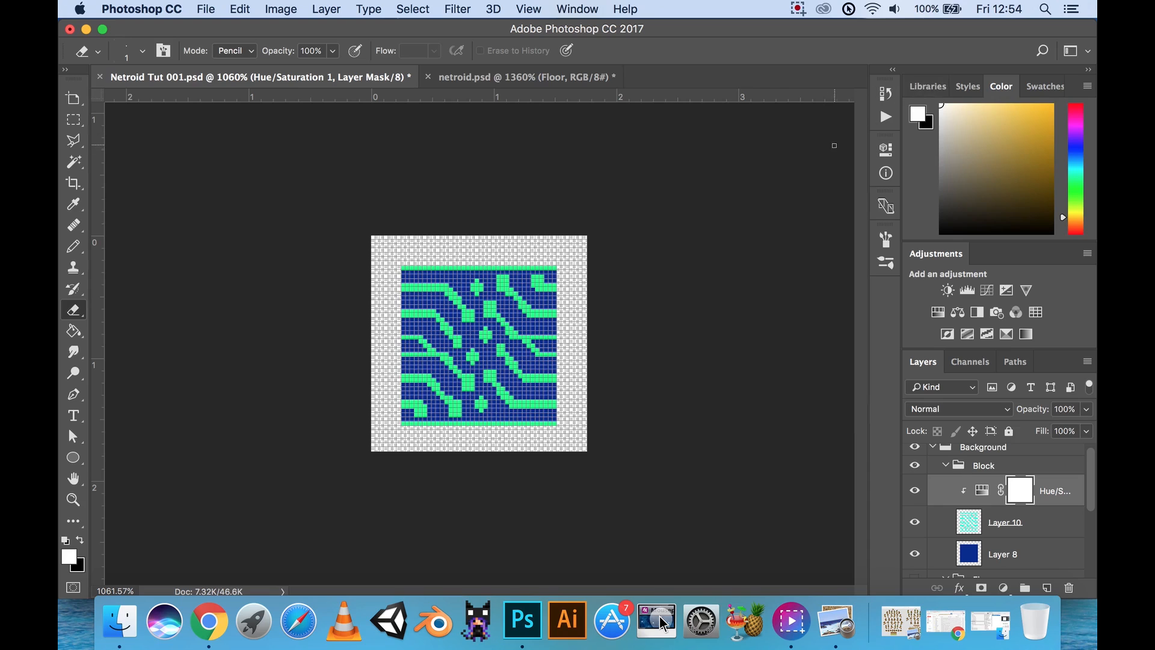
{"action": "mouse_move", "coordinate": [1094, 482]}
{"action": "left_mouse_down"}
{"action": "mouse_move", "coordinate": [1094, 504]}
{"action": "mouse_move", "coordinate": [1094, 478]}
{"action": "left_mouse_up"}
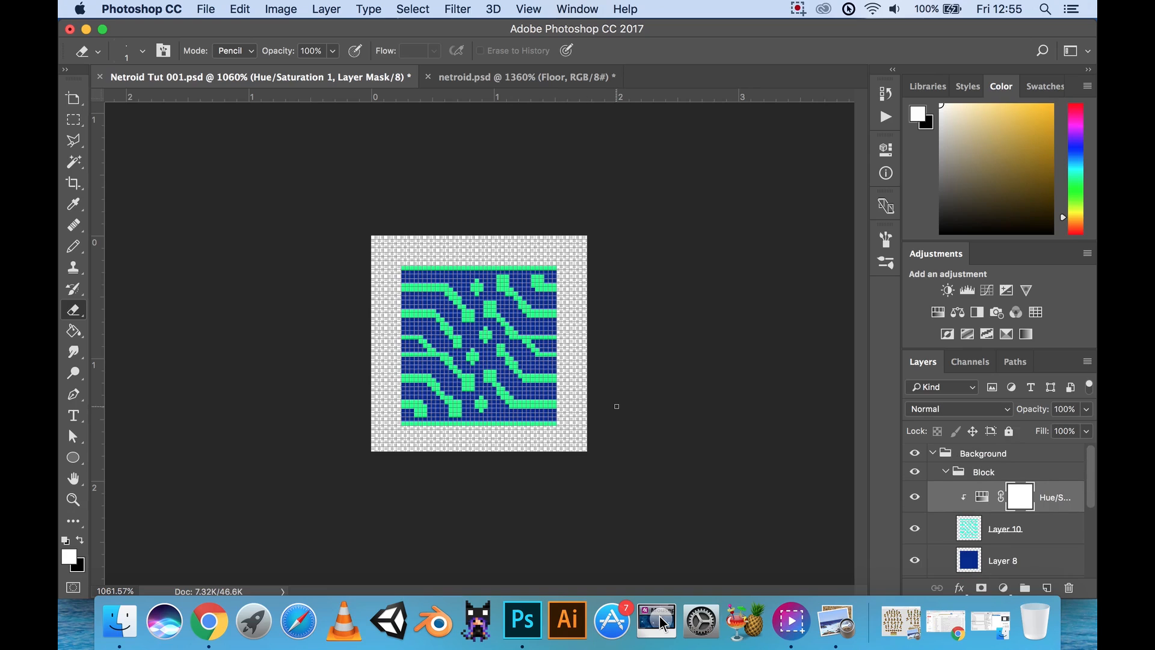
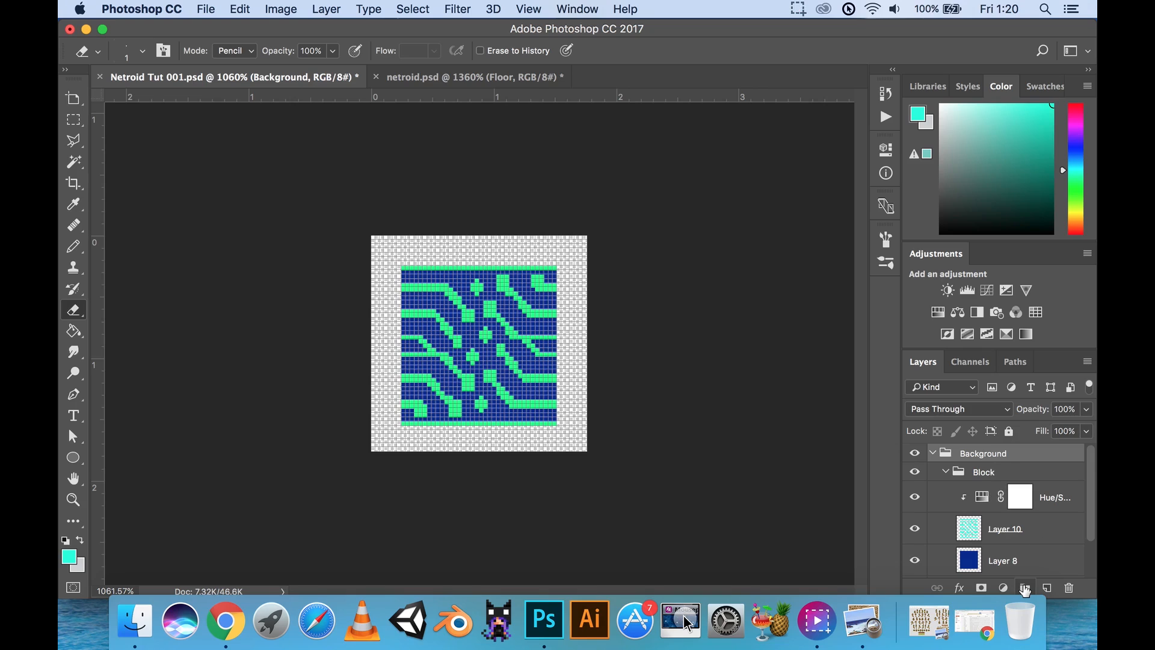
Create a new group inside the Background group, above Block, and name it Pillar.
{"action": "left_click", "coordinate": [1025, 588]}
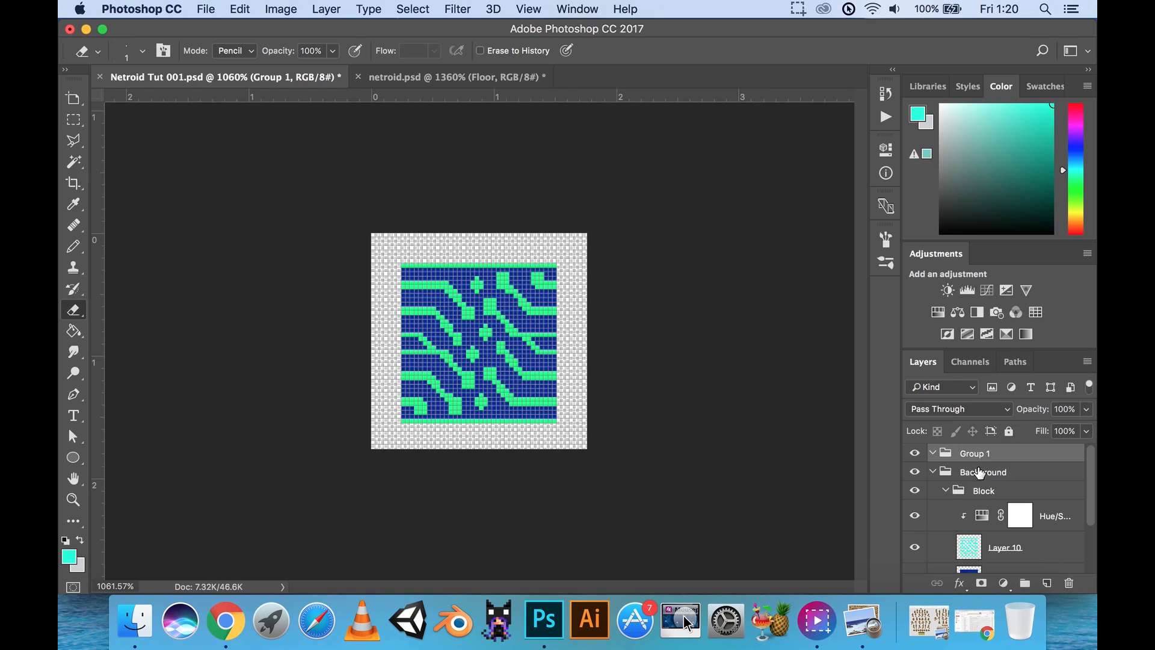
{"action": "left_click_drag", "start_coordinate": [975, 455], "coordinate": [977, 472]}
{"action": "double_click", "coordinate": [987, 472]}
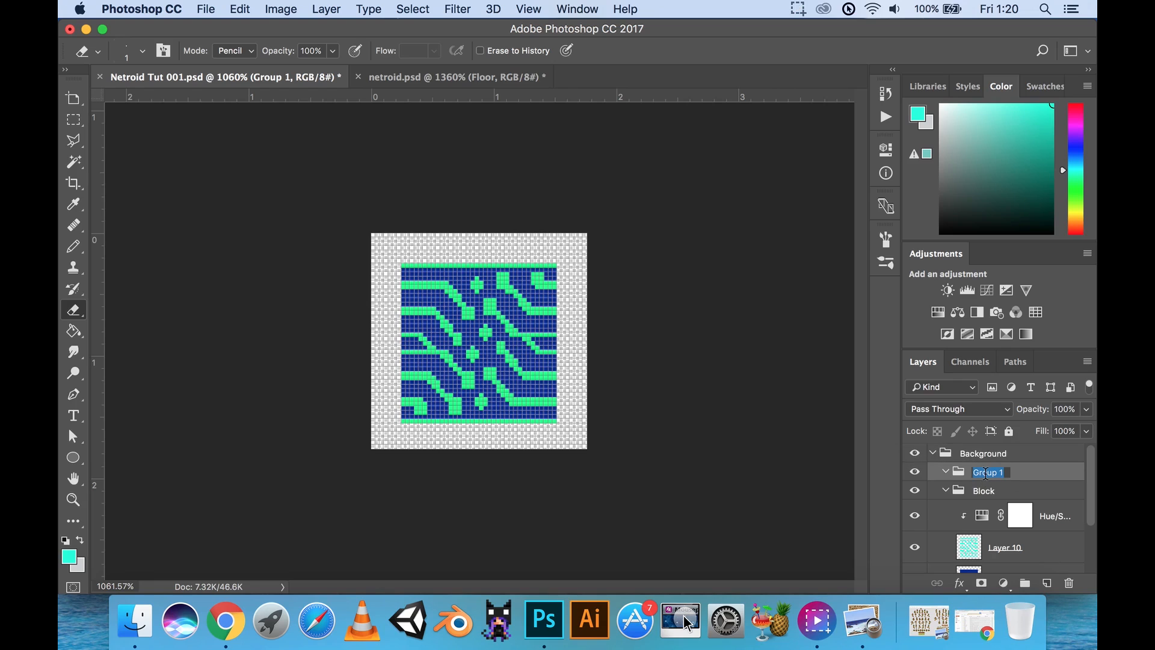
{"action": "type", "text": "Pl"}
{"action": "type", "text": "llar"}
{"action": "key", "text": "Return"}
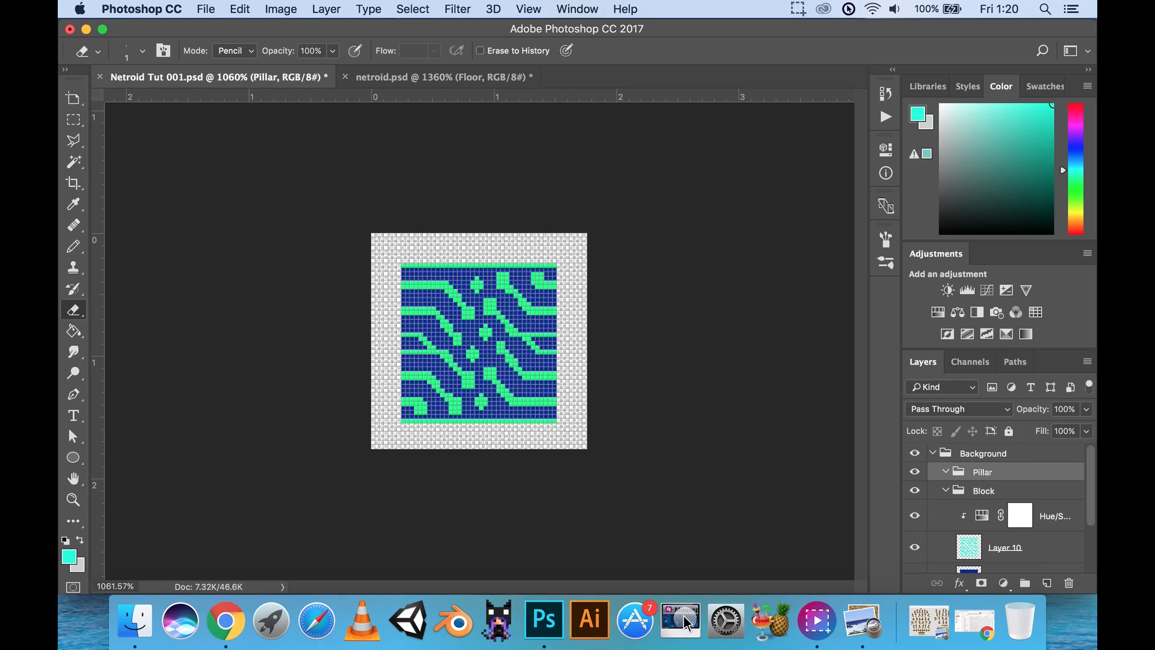
Duplicate the Hue/Saturation adjustment, Layer 10 and Layer 8 from the Block group and move the copies into the Pillar group.
{"action": "left_click", "coordinate": [946, 491]}
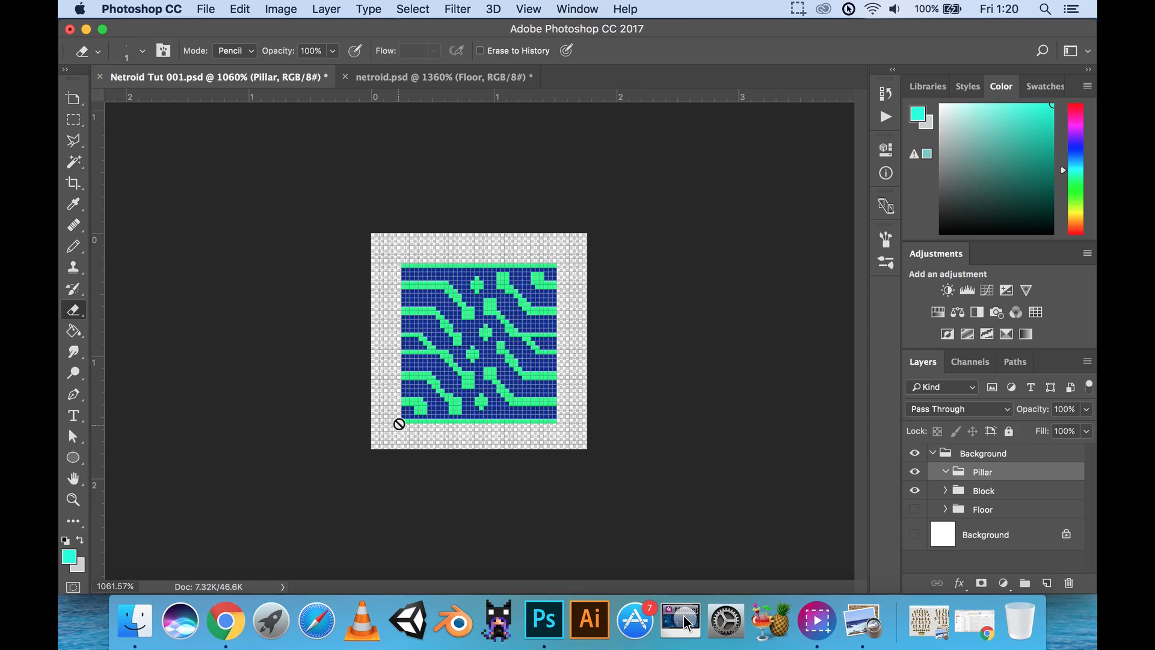
{"action": "left_click", "coordinate": [946, 491]}
{"action": "scroll", "coordinate": [962, 490], "scroll_direction": "down", "scroll_amount": 2}
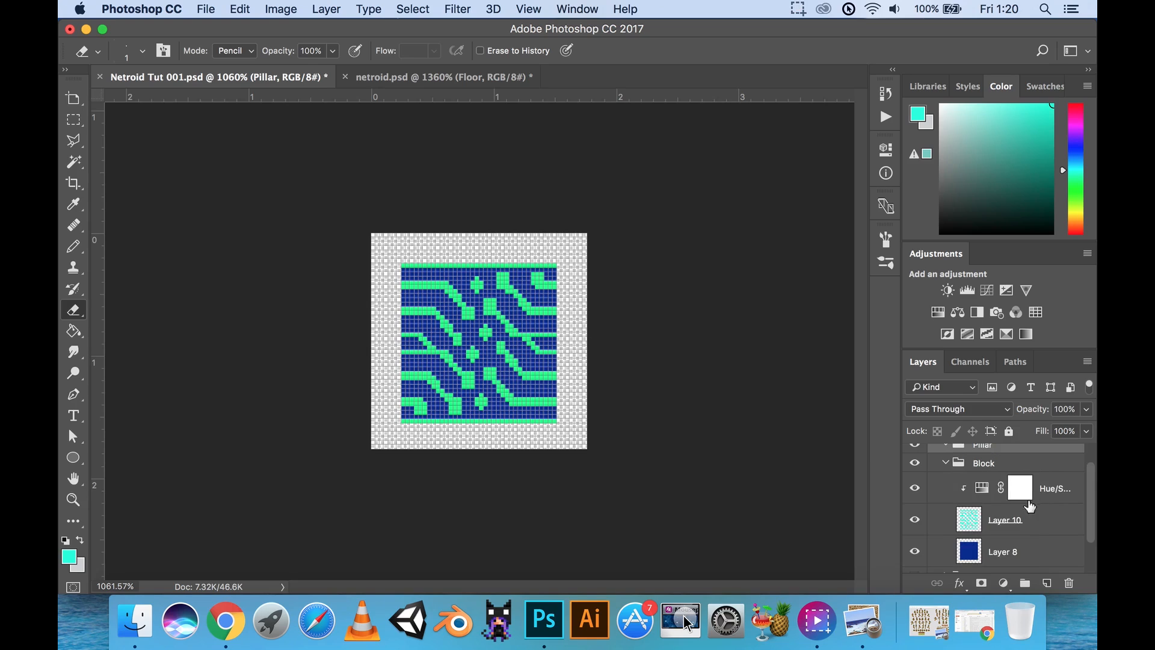
{"action": "left_click", "coordinate": [949, 488]}
{"action": "scroll", "coordinate": [950, 488], "scroll_direction": "down", "scroll_amount": 3}
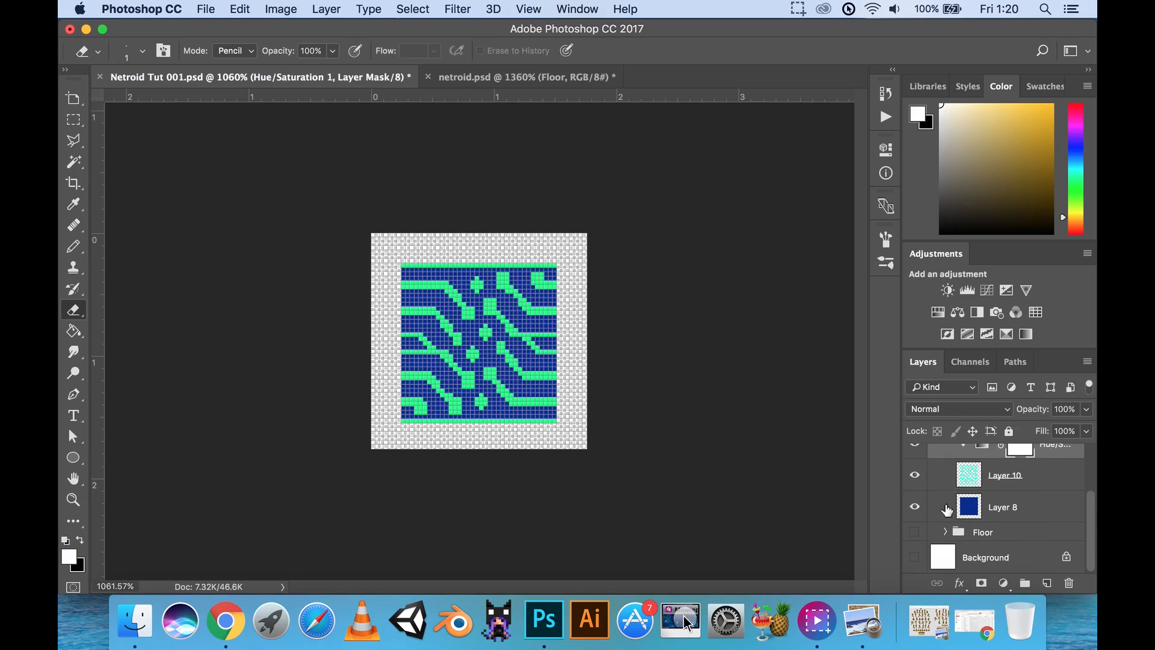
{"action": "left_click", "coordinate": [939, 515], "text": "shift"}
{"action": "scroll", "coordinate": [962, 513], "scroll_direction": "up", "scroll_amount": 2}
{"action": "right_click", "coordinate": [940, 480]}
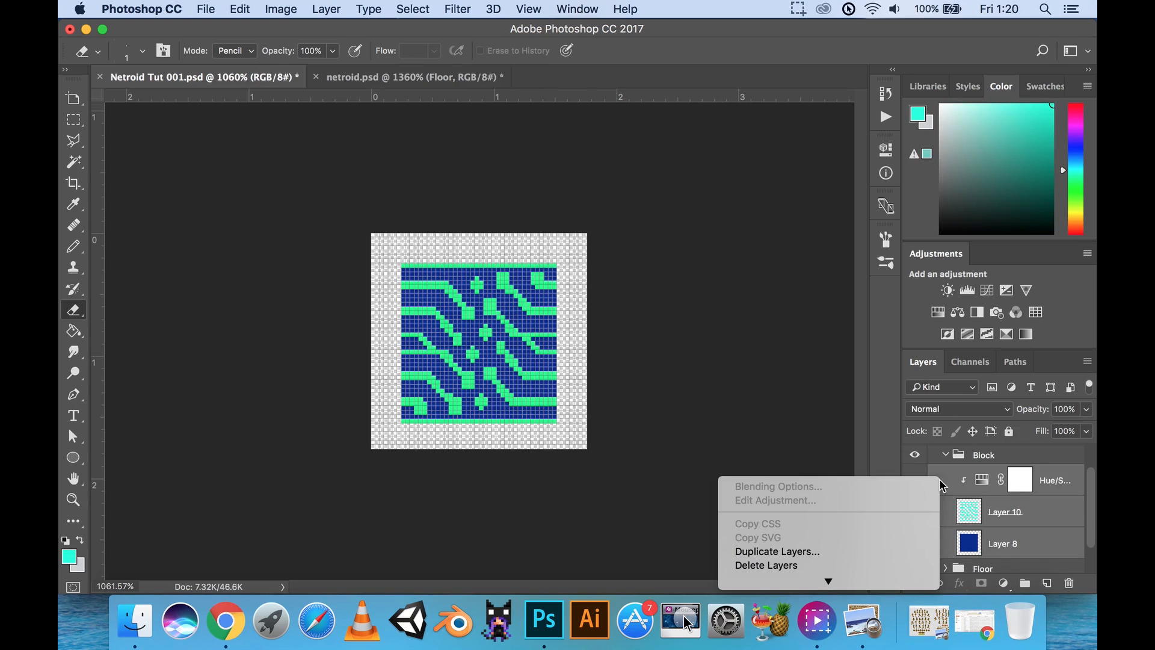
{"action": "left_click", "coordinate": [908, 540]}
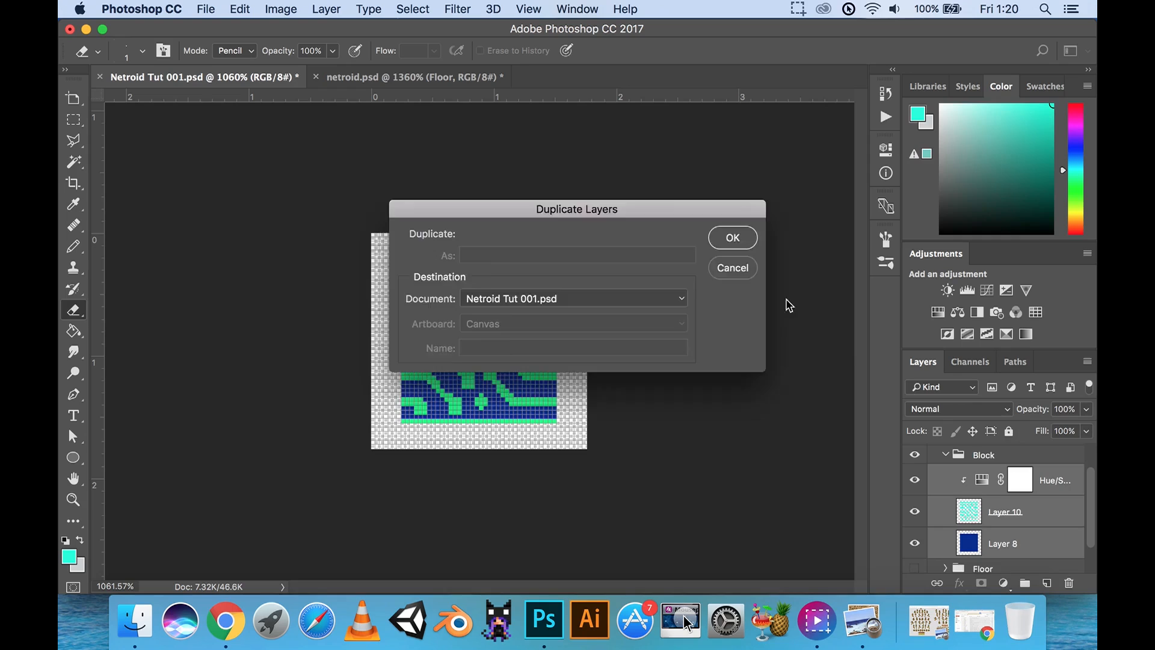
{"action": "left_click", "coordinate": [731, 238]}
{"action": "left_click_drag", "start_coordinate": [963, 529], "coordinate": [950, 485]}
Hide the original Block group and collapse it in the layer list.
{"action": "left_click", "coordinate": [945, 472]}
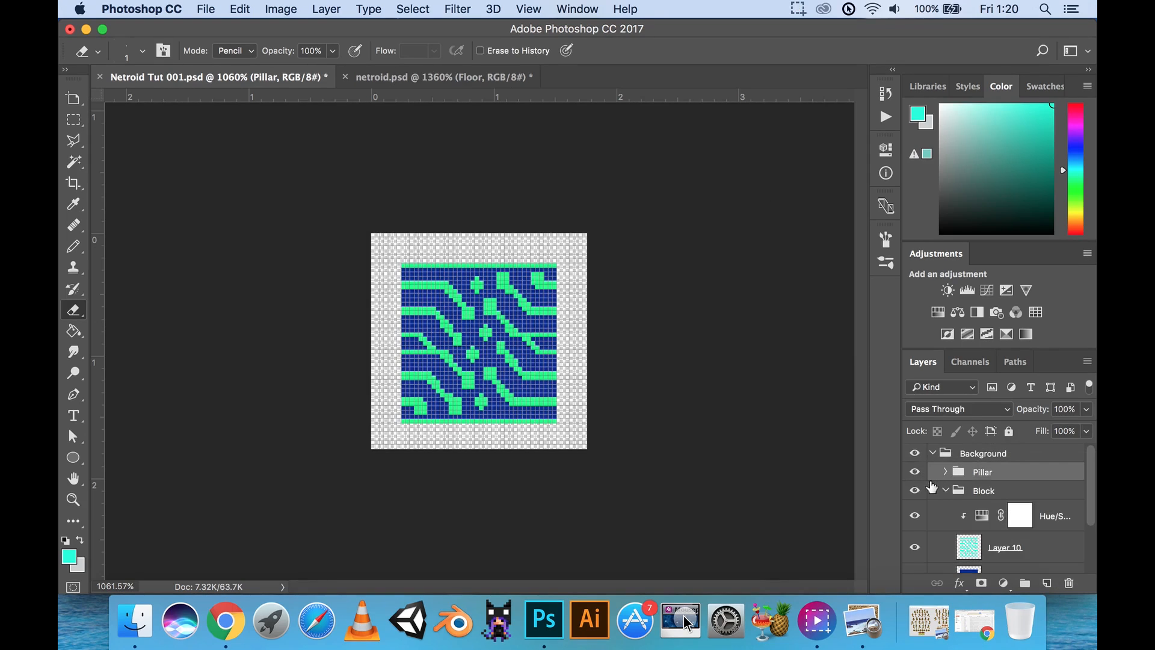
{"action": "left_click", "coordinate": [914, 491]}
{"action": "left_click", "coordinate": [945, 490]}
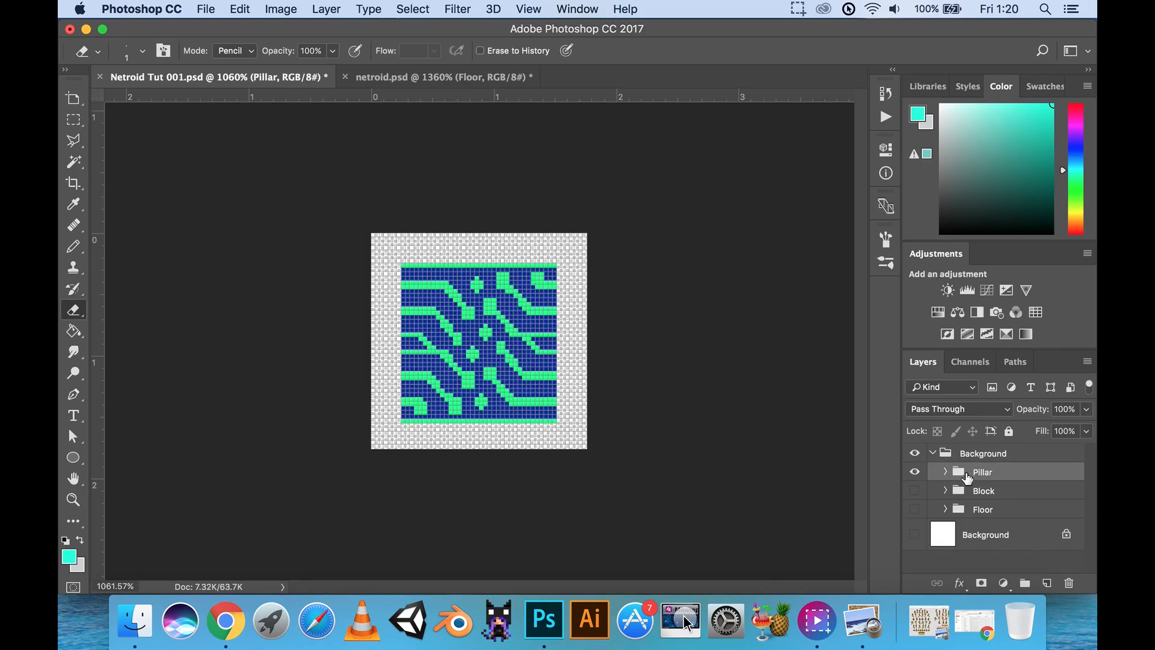
Merge the Hue/Saturation copy, Layer 10 copy and Layer 8 copy in the Pillar group into a single layer.
{"action": "left_click", "coordinate": [945, 471]}
{"action": "left_click", "coordinate": [973, 499]}
{"action": "scroll", "coordinate": [958, 511], "scroll_direction": "down", "scroll_amount": 2}
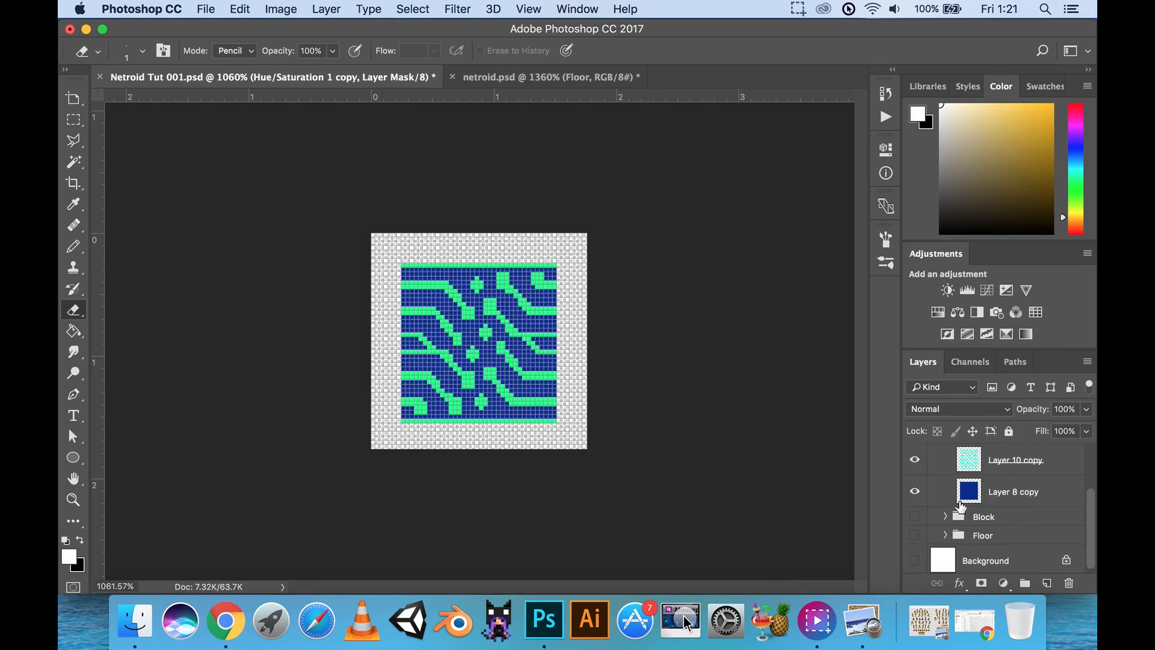
{"action": "left_click", "coordinate": [1059, 492], "text": "shift"}
{"action": "scroll", "coordinate": [1059, 492], "scroll_direction": "up", "scroll_amount": 2}
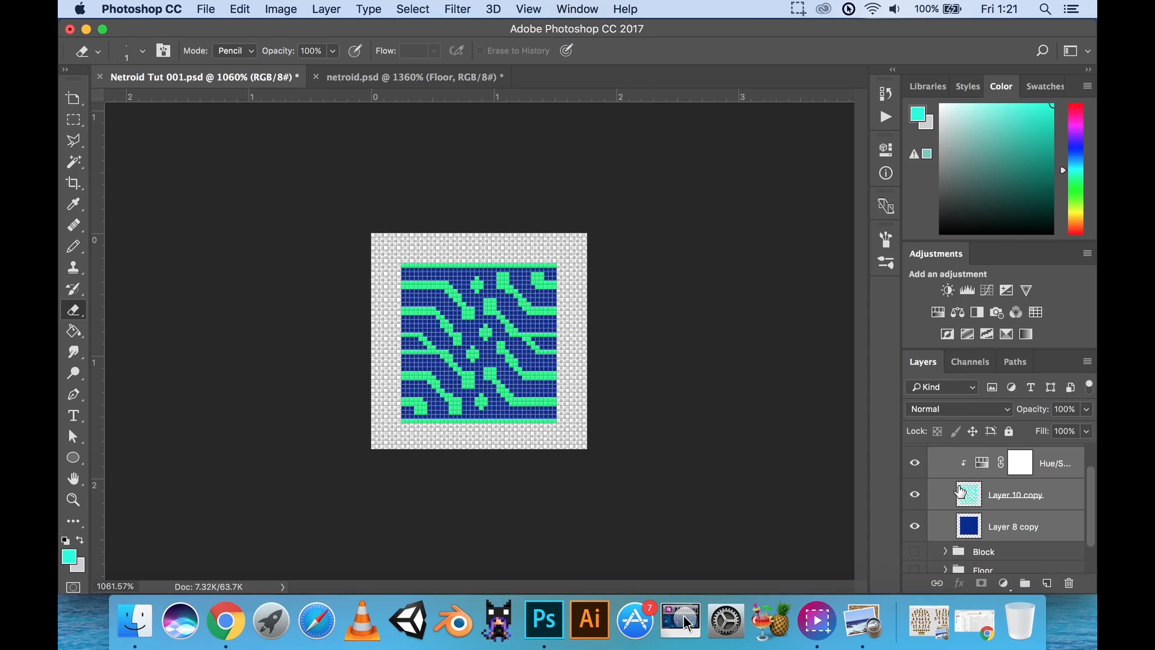
{"action": "right_click", "coordinate": [958, 494]}
{"action": "right_click", "coordinate": [1065, 500]}
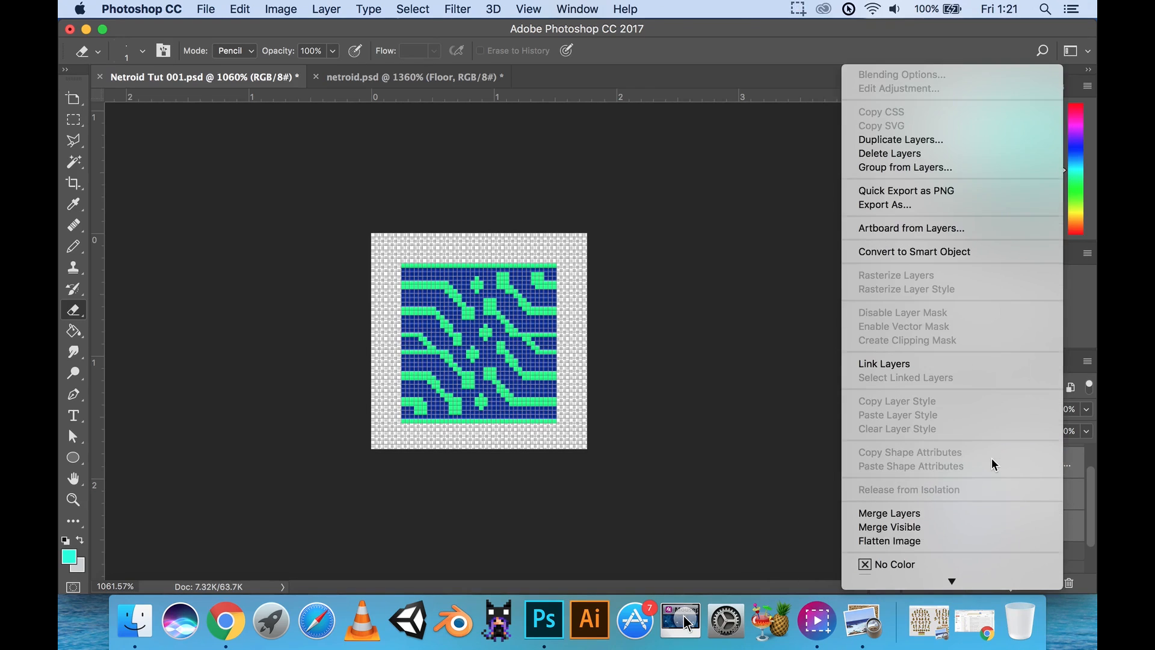
{"action": "left_click", "coordinate": [1013, 514]}
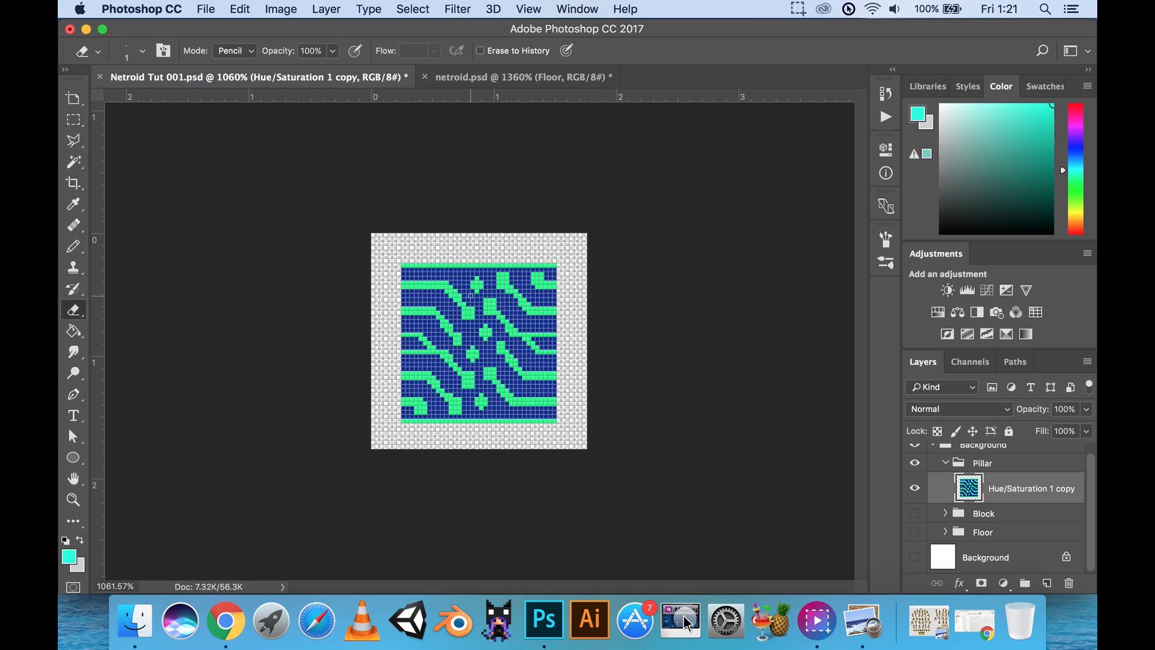
Scale the merged block in the Pillar group down about its centre to about 16 × 16 pixels.
{"action": "key", "text": "super+t"}
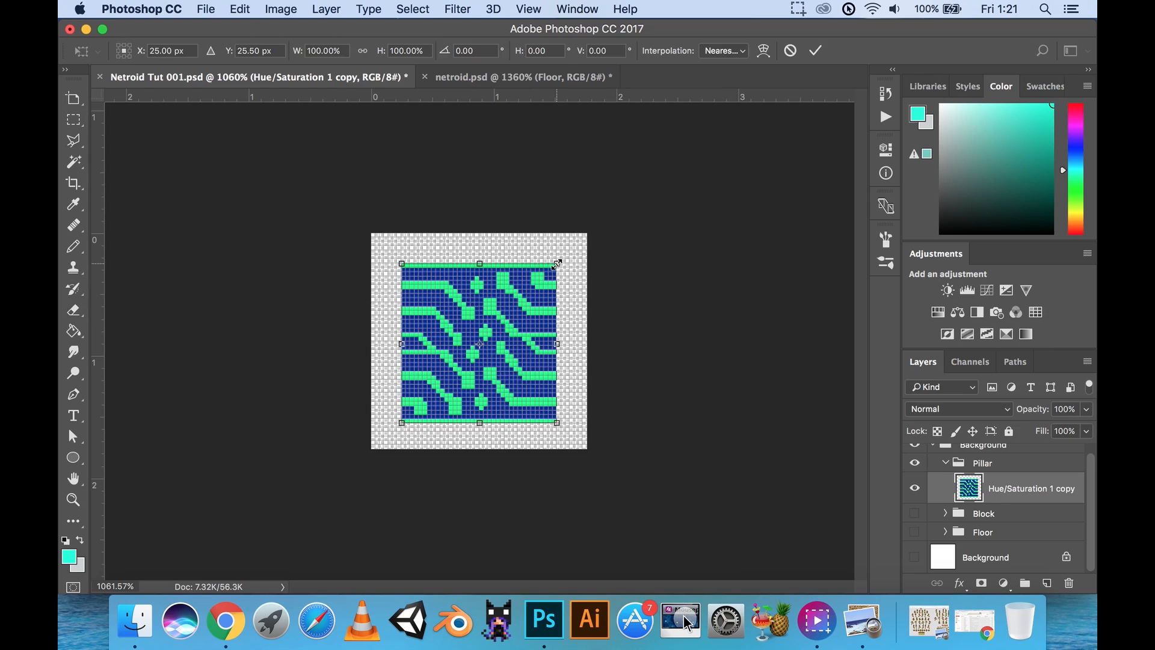
{"action": "left_click_drag", "start_coordinate": [556, 263], "coordinate": [511, 305]}
{"action": "key", "text": "Return"}
{"action": "key", "text": "e"}
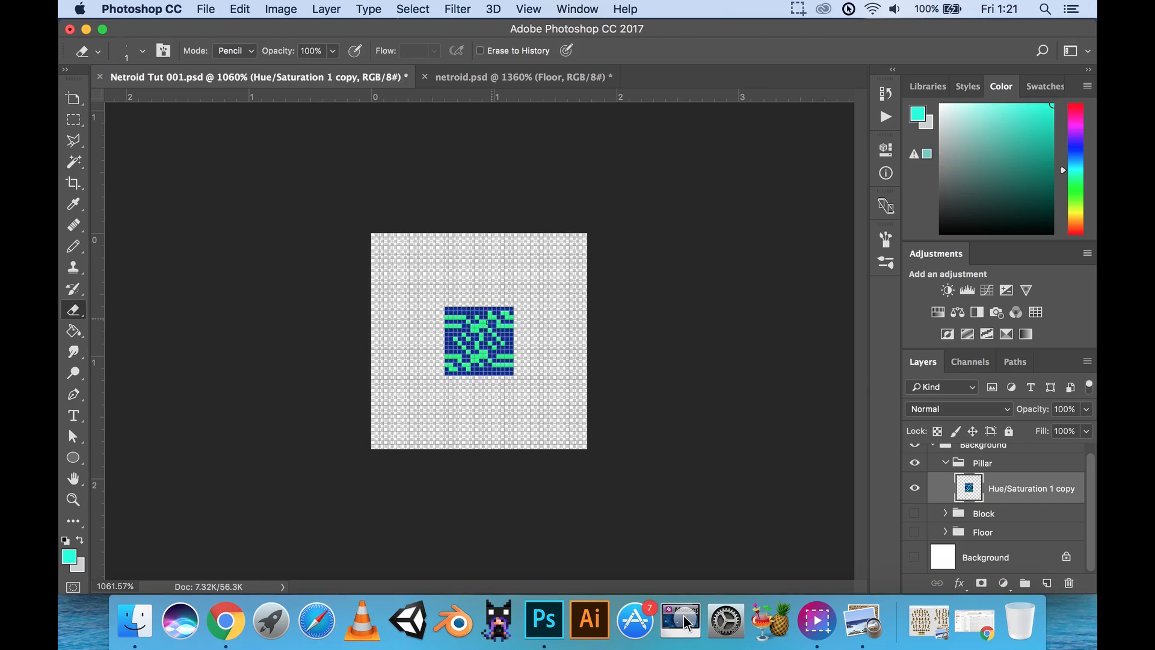
Move the small block straight up until it touches the canvas's upper edge.
{"action": "scroll", "coordinate": [479, 337], "scroll_direction": "up", "scroll_amount": 5}
{"action": "scroll", "coordinate": [491, 336], "scroll_direction": "down", "scroll_amount": 3}
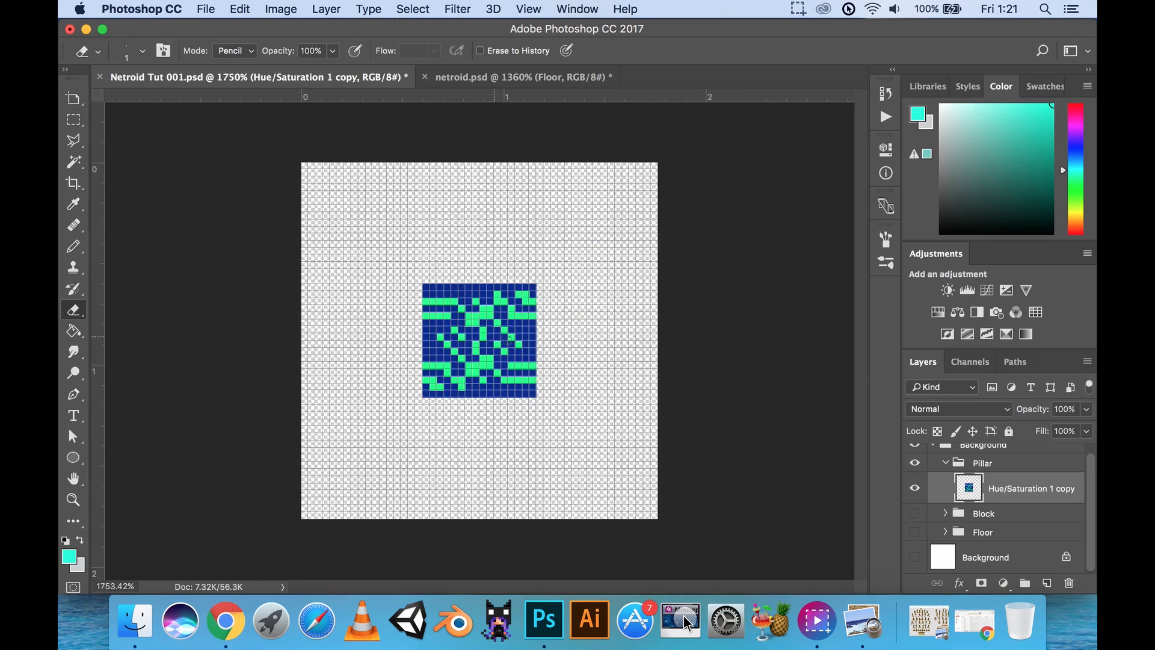
{"action": "scroll", "coordinate": [481, 330], "scroll_direction": "up", "scroll_amount": 3}
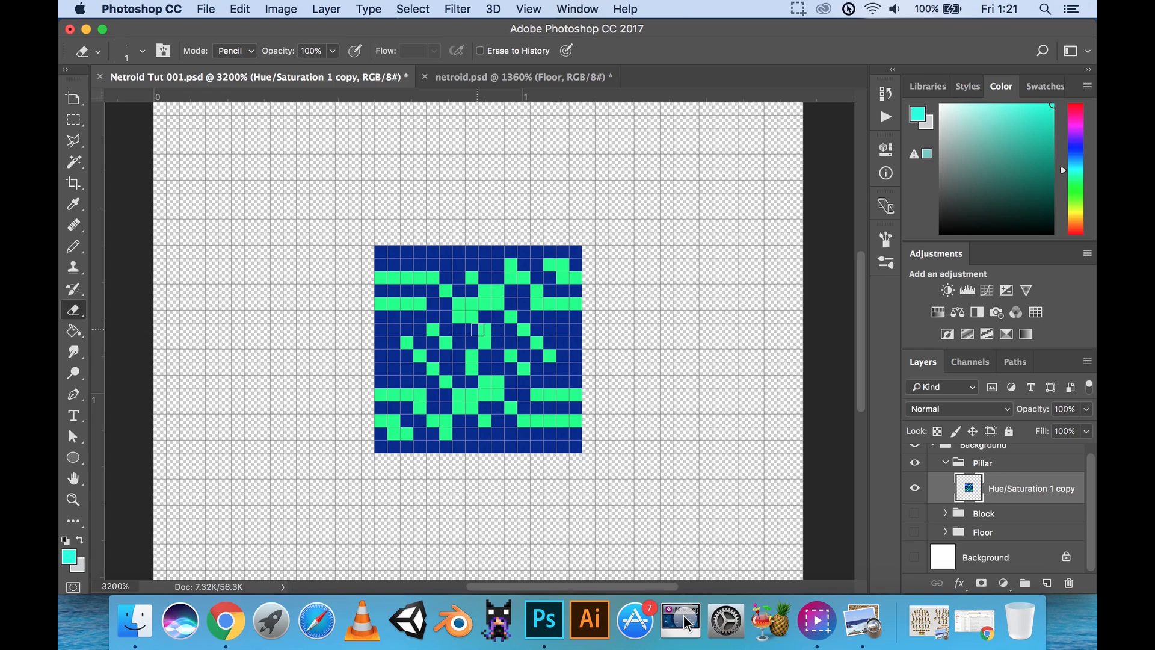
{"action": "scroll", "coordinate": [476, 330], "scroll_direction": "up", "scroll_amount": 2}
{"action": "scroll", "coordinate": [475, 330], "scroll_direction": "down", "scroll_amount": 3}
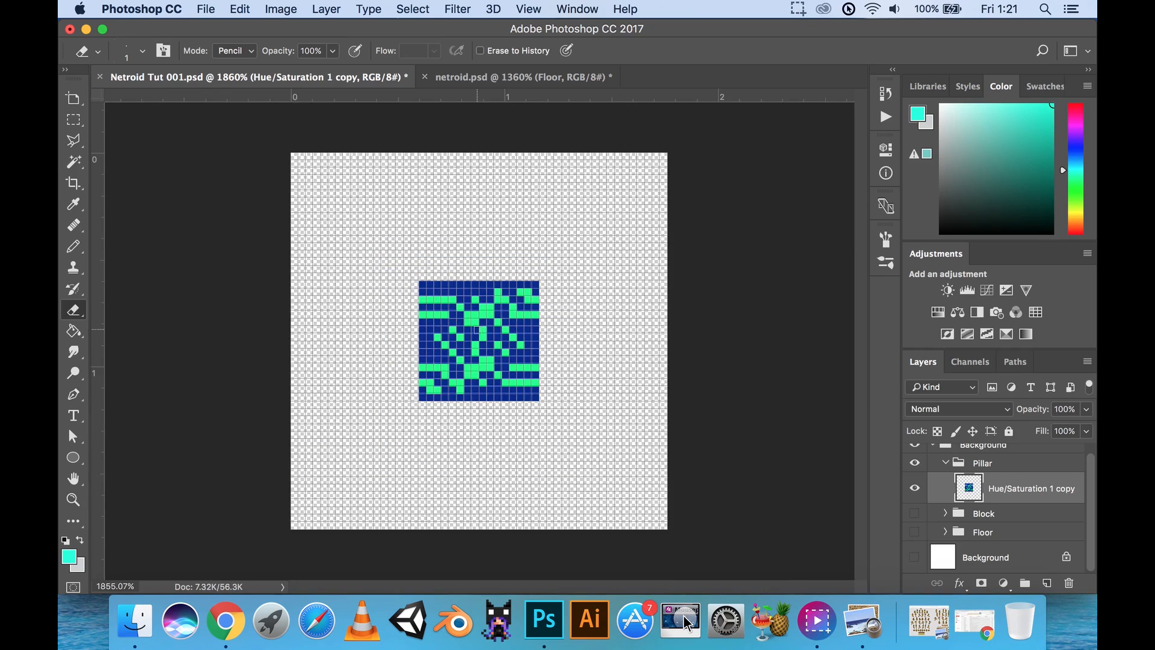
{"action": "left_click_drag", "start_coordinate": [486, 352], "coordinate": [487, 223]}
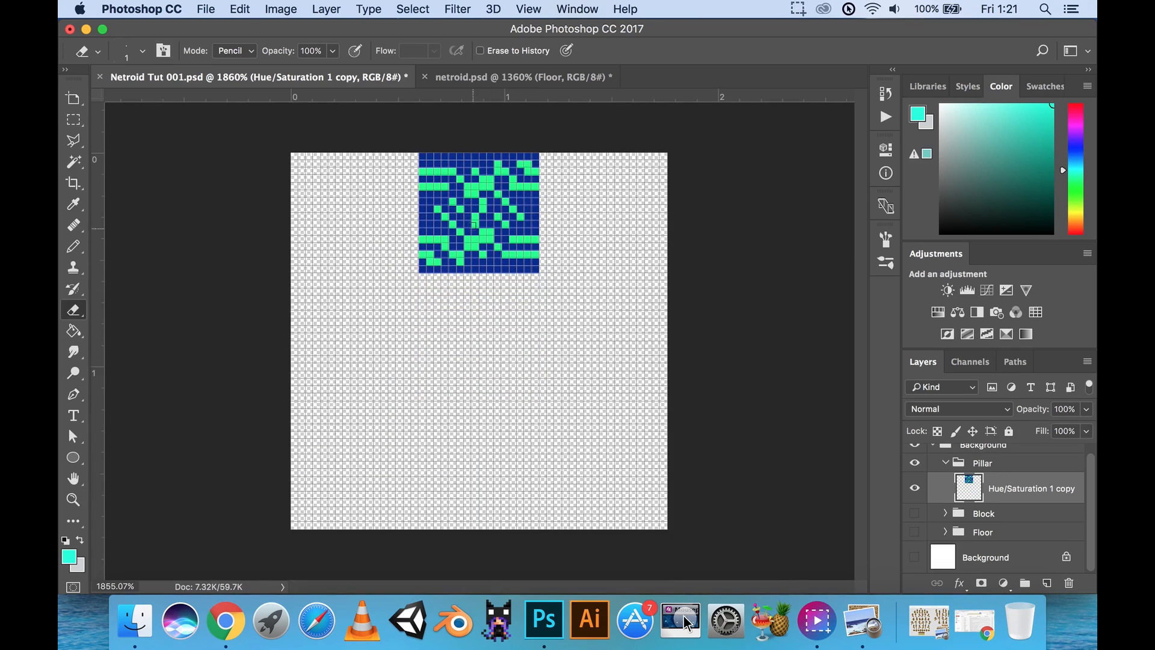
Sample the traces' green and pencil a one-pixel line across the small block's top row.
{"action": "scroll", "coordinate": [412, 217], "scroll_direction": "up", "scroll_amount": 5}
{"action": "scroll", "coordinate": [571, 276], "scroll_direction": "up", "scroll_amount": 1}
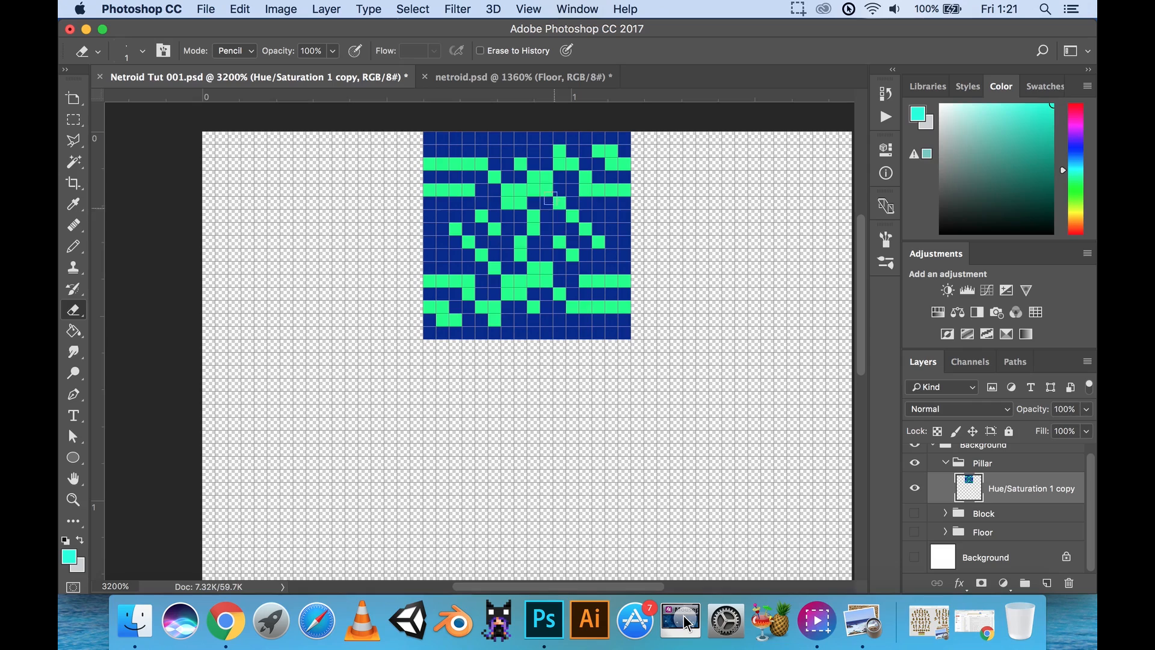
{"action": "key", "text": "b"}
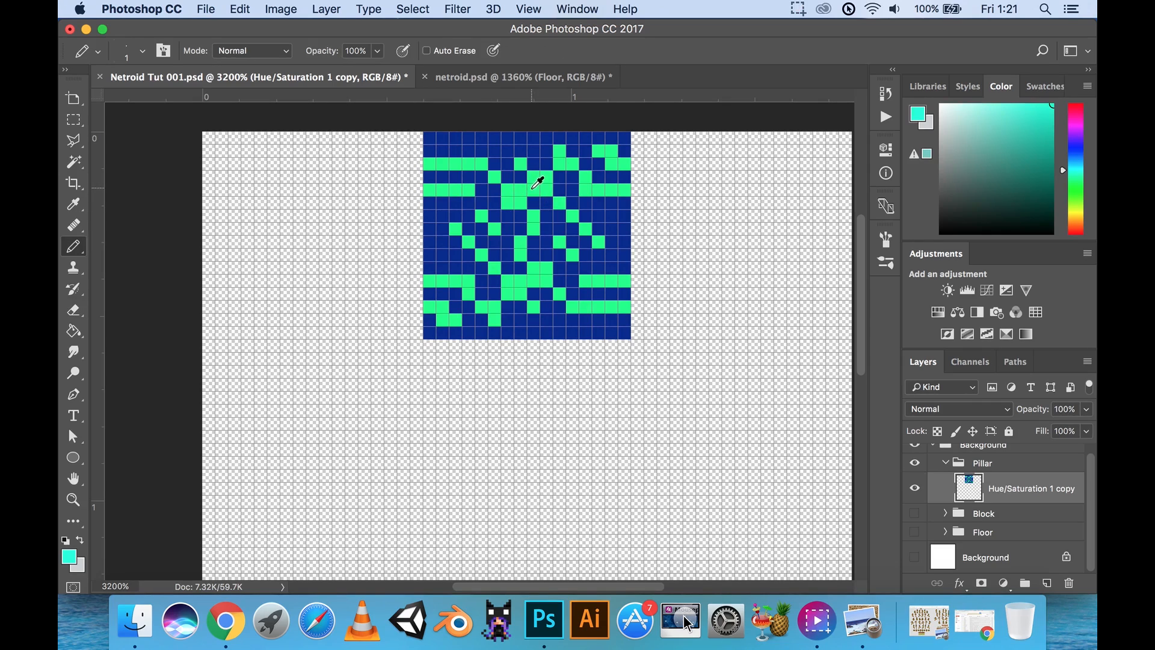
{"action": "left_click", "coordinate": [532, 188], "text": "alt"}
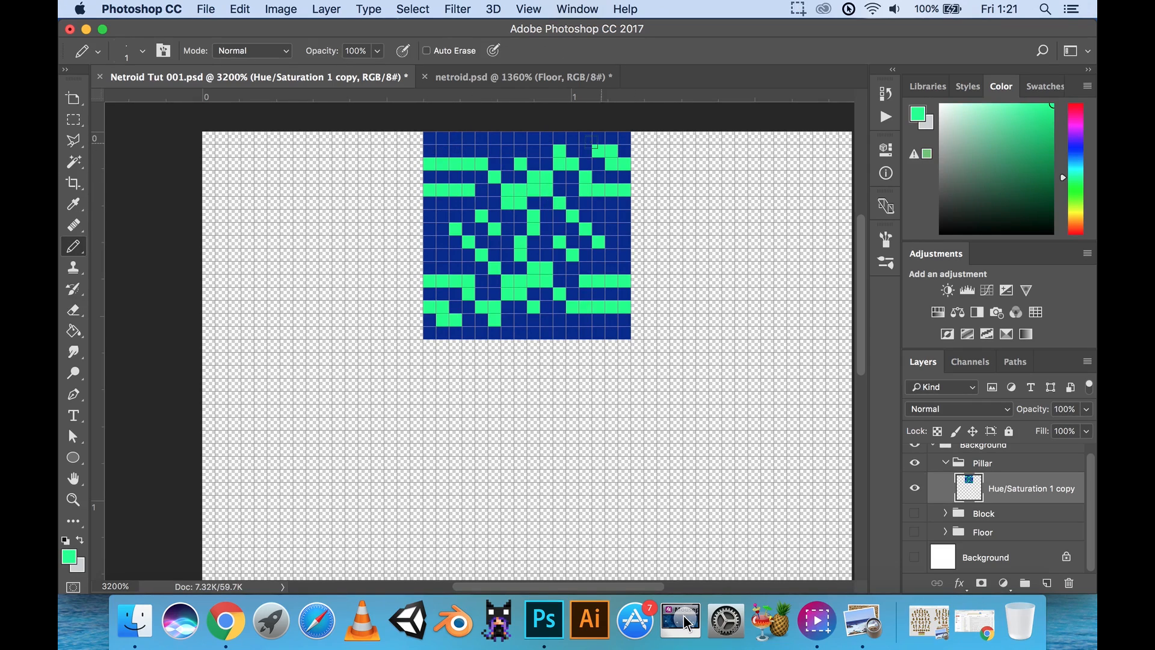
{"action": "left_click", "coordinate": [480, 160]}
{"action": "left_click", "coordinate": [430, 137]}
{"action": "left_click", "coordinate": [623, 135], "text": "shift"}
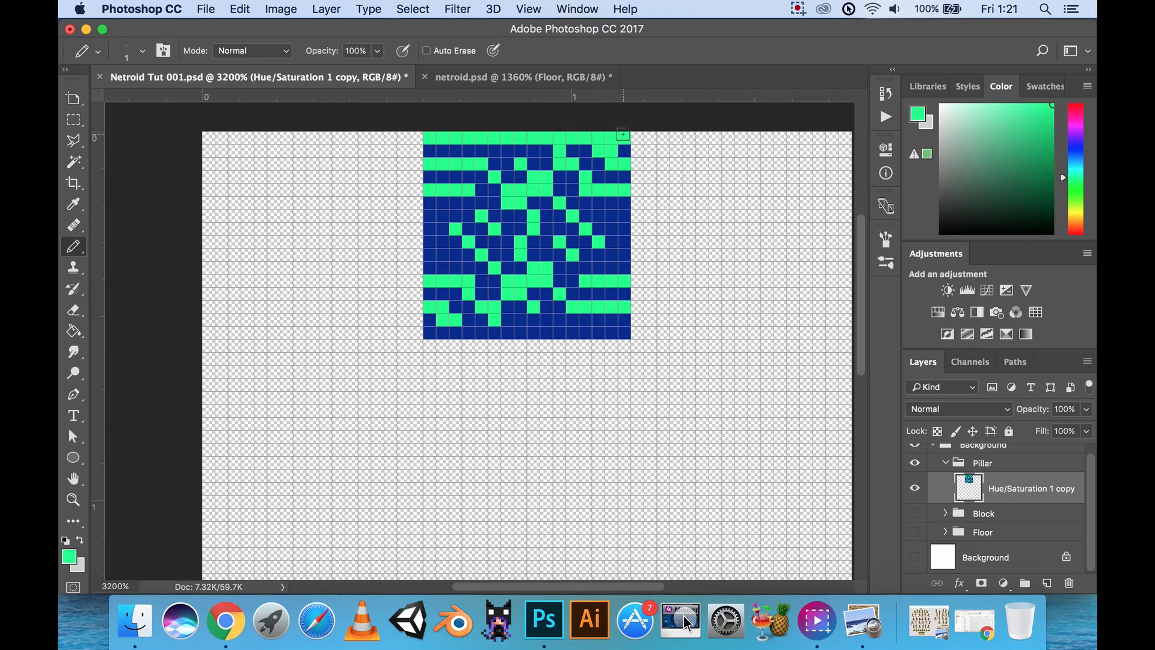
Try a green one-pixel line directly beneath the small block's lower edge, and undo it.
{"action": "left_click", "coordinate": [429, 346]}
{"action": "left_click", "coordinate": [624, 346], "text": "shift"}
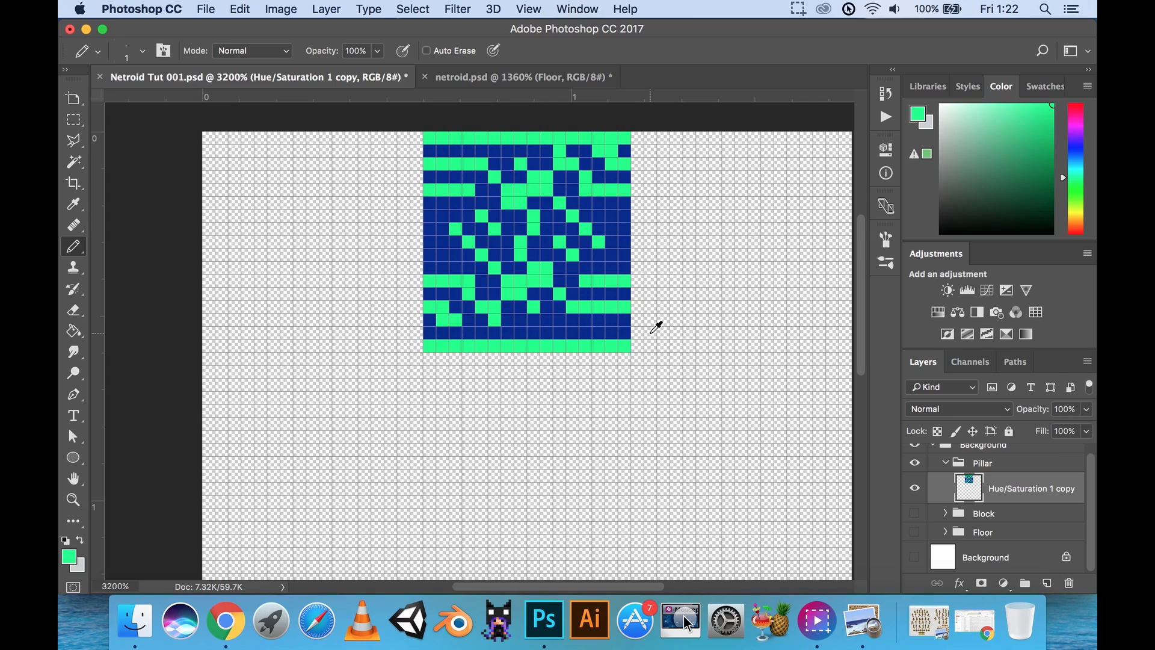
{"action": "key", "text": "super+alt+z"}
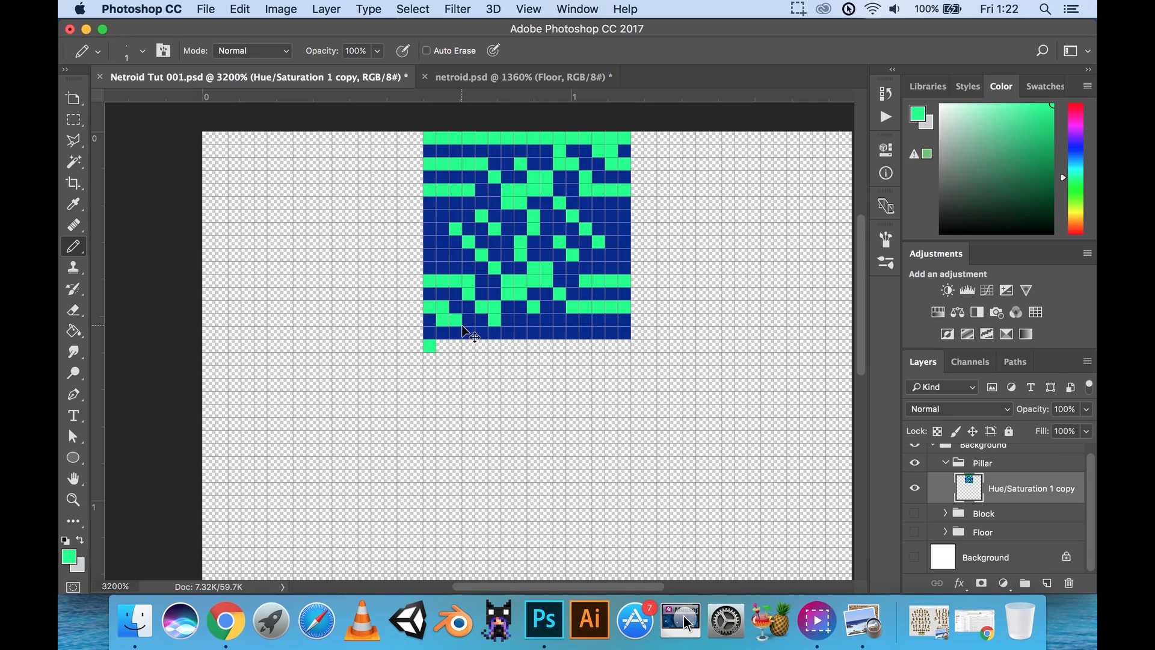
{"action": "key", "text": "super+alt+z"}
Pencil a green one-pixel line across the small block's own bottom row.
{"action": "left_click", "coordinate": [430, 332]}
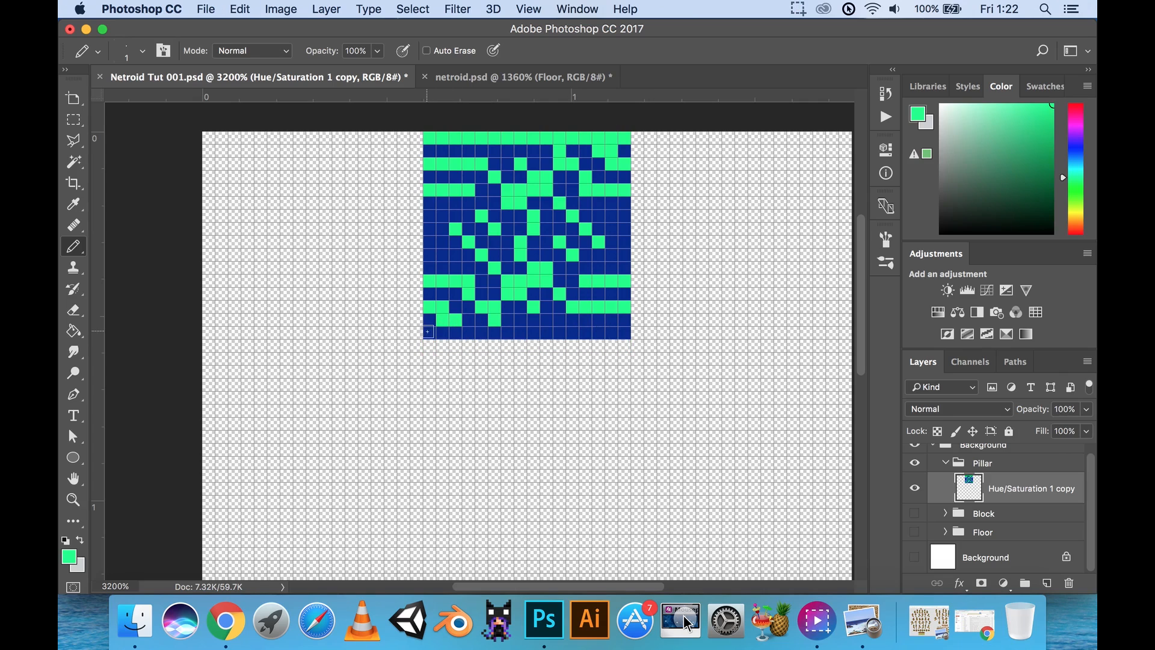
{"action": "left_click", "coordinate": [624, 332], "text": "shift"}
{"action": "scroll", "coordinate": [625, 330], "scroll_direction": "down", "scroll_amount": 5}
{"action": "scroll", "coordinate": [481, 320], "scroll_direction": "up", "scroll_amount": 3}
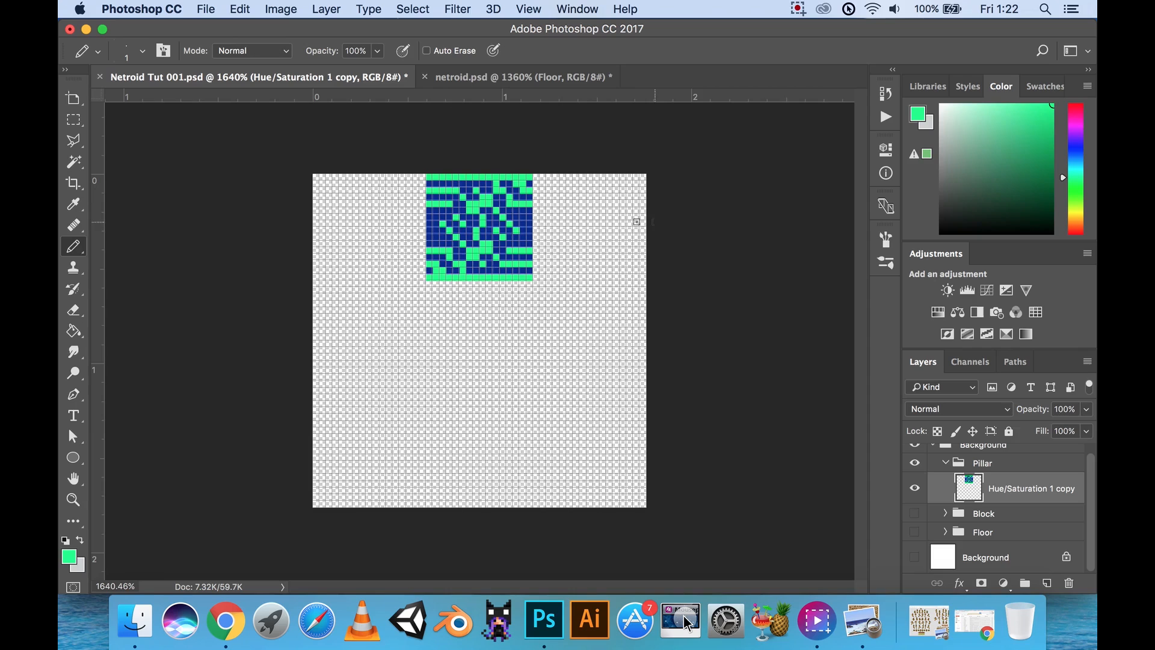
Copy the finished small block, paste it as a new layer and move the copy down to the canvas's lower edge.
{"action": "key", "text": "super+a"}
{"action": "key", "text": "super+c"}
{"action": "key", "text": "super+v"}
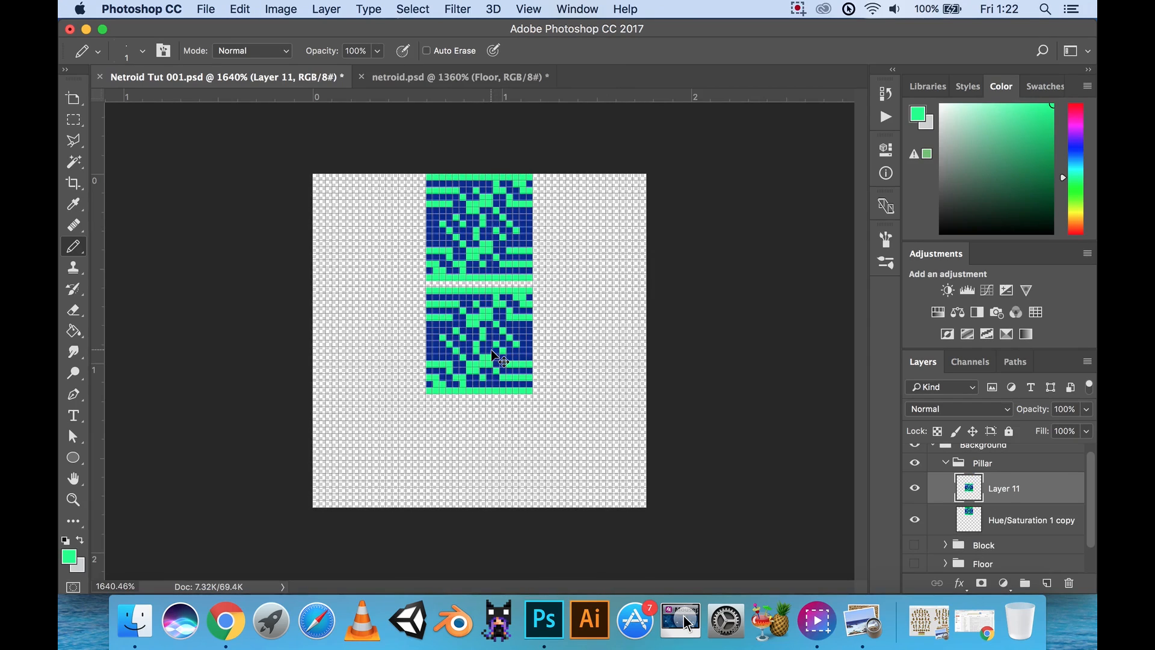
{"action": "left_click_drag", "start_coordinate": [493, 356], "coordinate": [486, 461]}
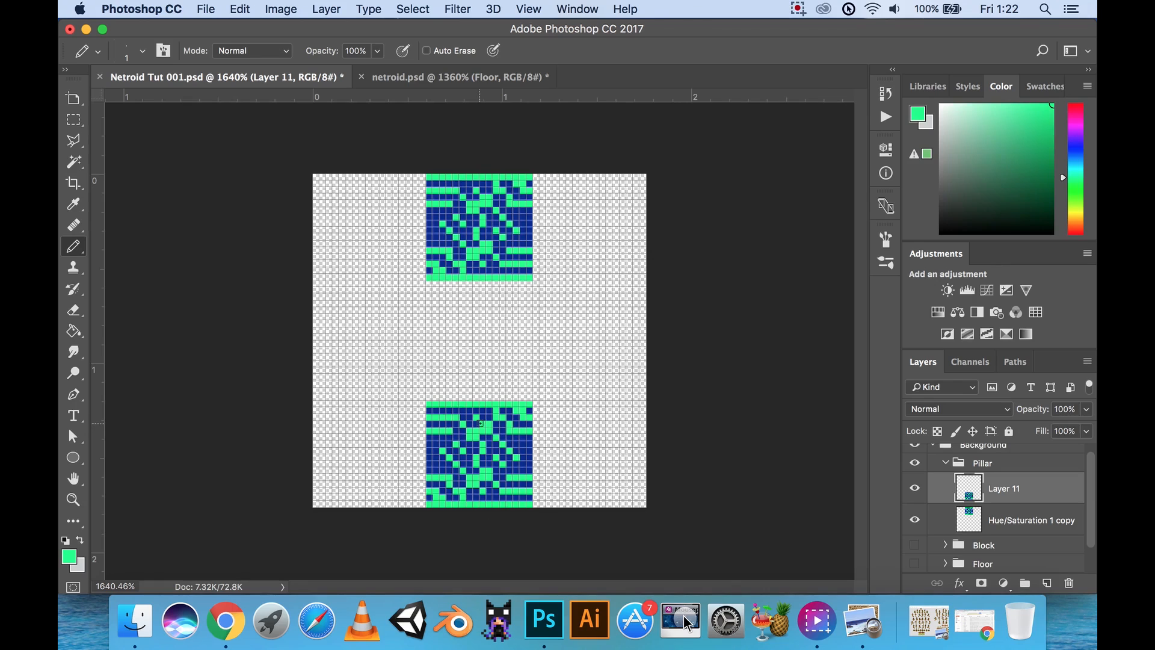
Flip the lower block copy horizontally.
{"action": "left_click", "coordinate": [239, 9]}
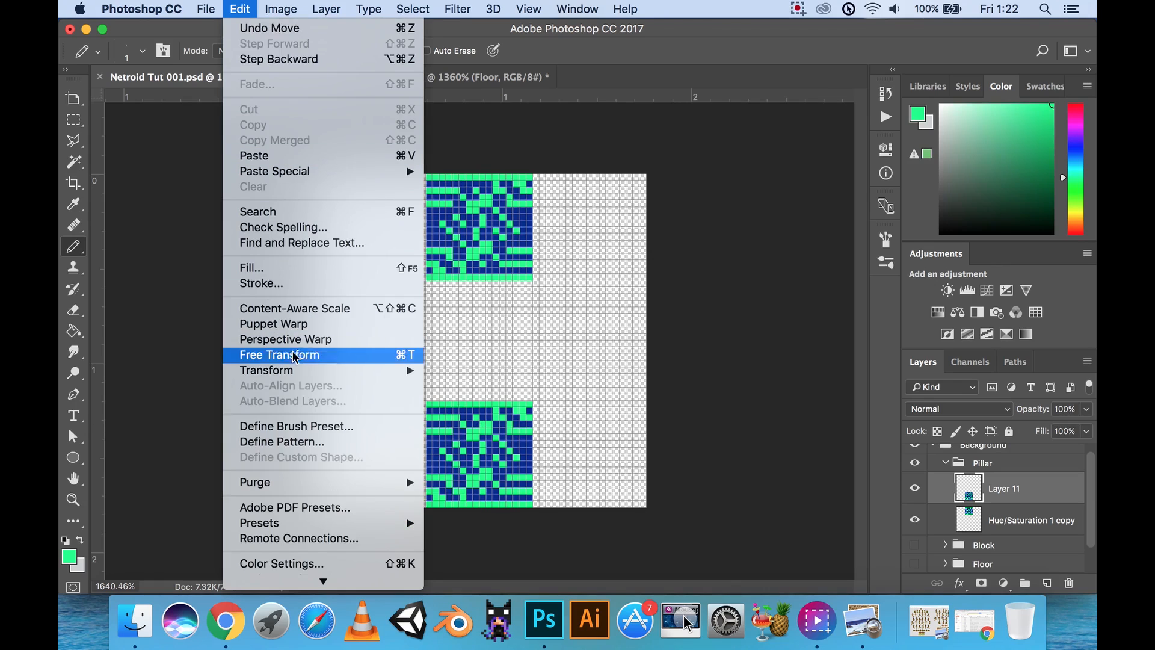
{"action": "mouse_move", "coordinate": [352, 372]}
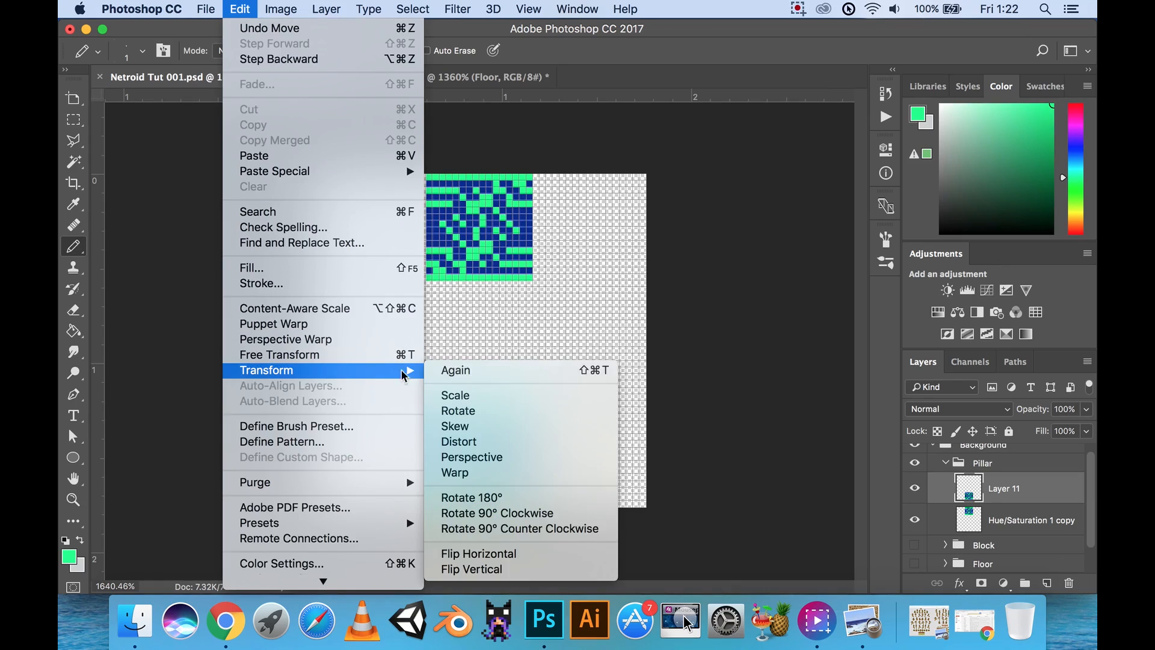
{"action": "left_click", "coordinate": [503, 556]}
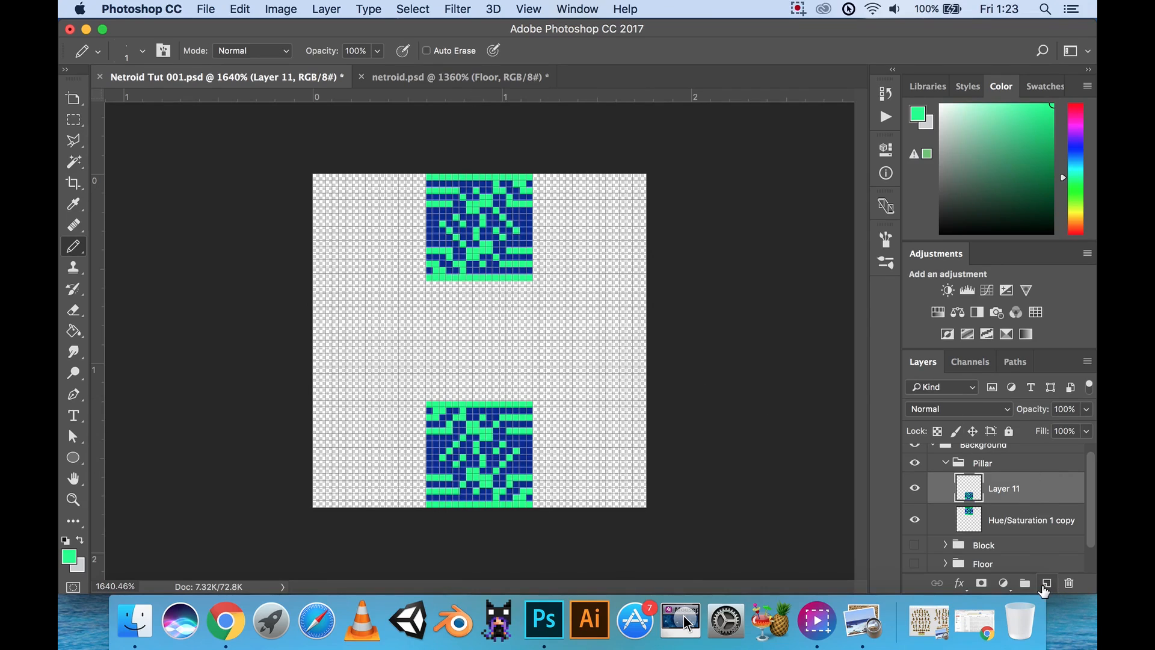
Add a layer beneath both block layers and select a full-height column inset one pixel from the blocks' side edges.
{"action": "left_click", "coordinate": [1047, 582]}
{"action": "left_click_drag", "start_coordinate": [1026, 490], "coordinate": [1030, 560]}
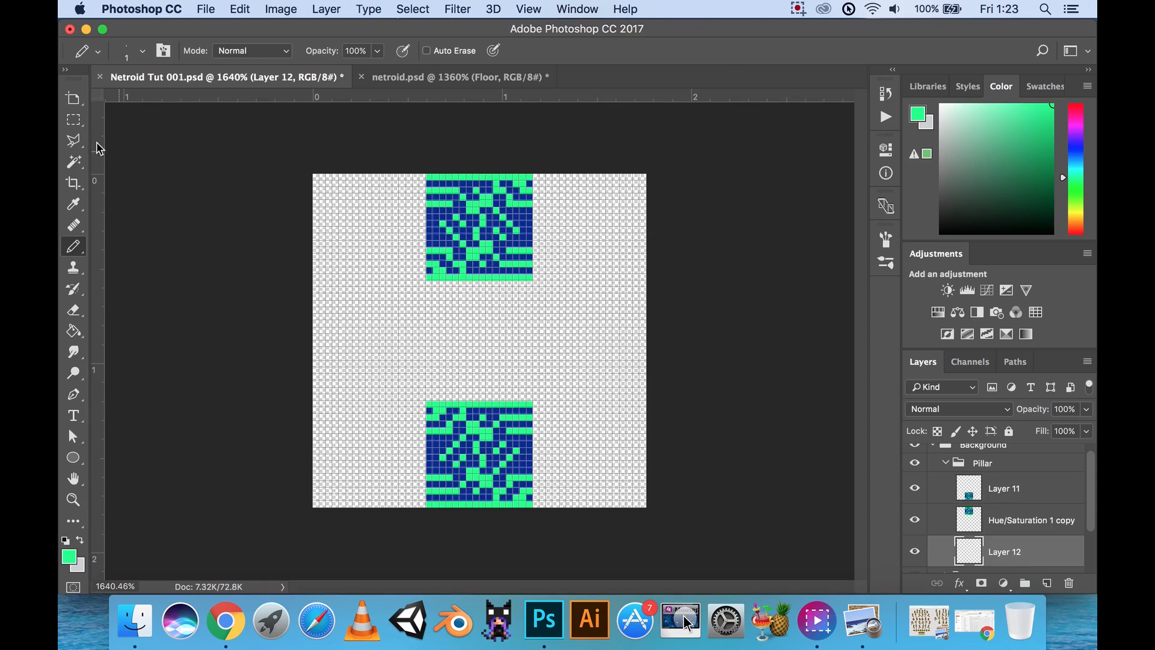
{"action": "left_click", "coordinate": [78, 123]}
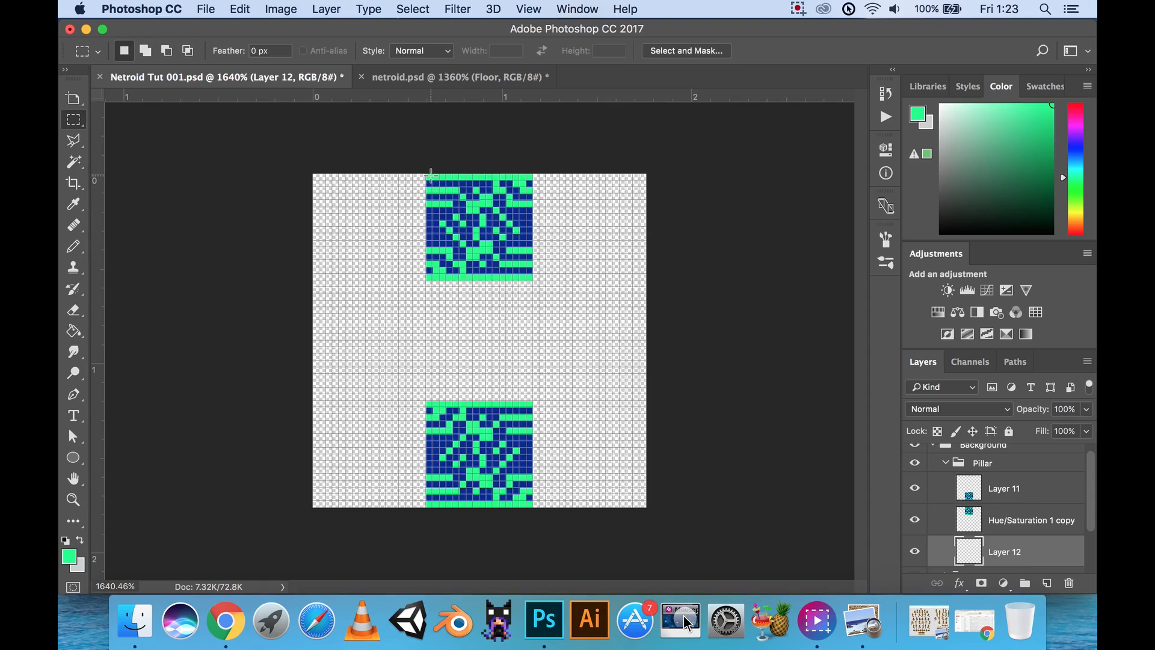
{"action": "left_click_drag", "start_coordinate": [431, 175], "coordinate": [524, 509]}
{"action": "scroll", "coordinate": [508, 327], "scroll_direction": "up", "scroll_amount": 5}
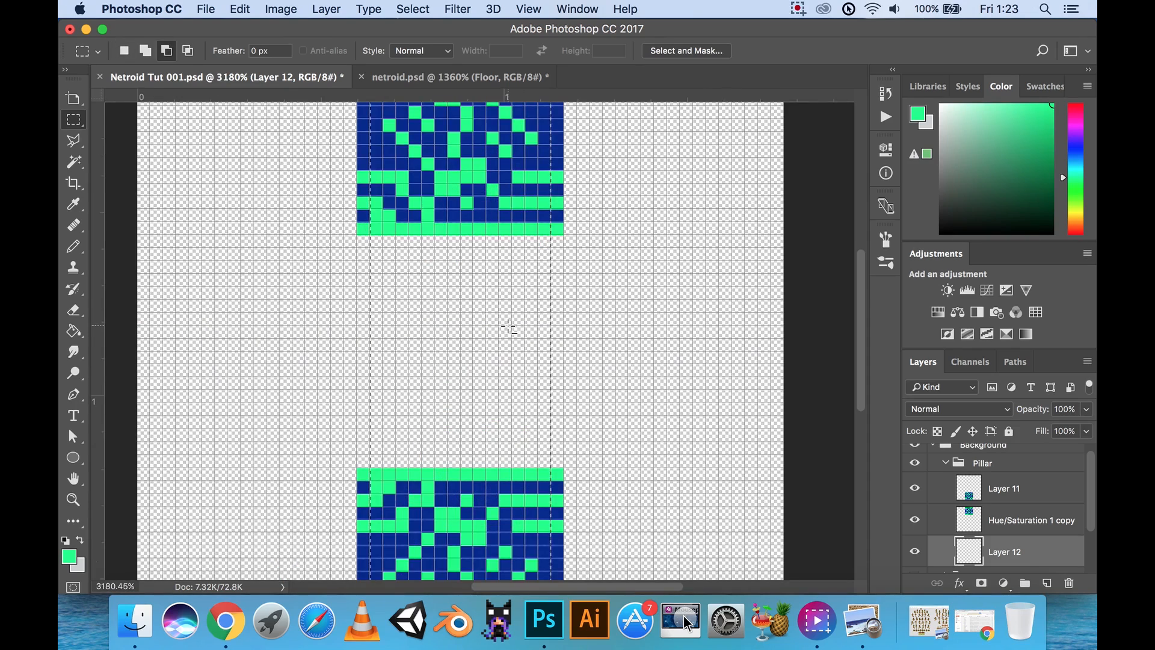
{"action": "scroll", "coordinate": [516, 331], "scroll_direction": "up", "scroll_amount": 2}
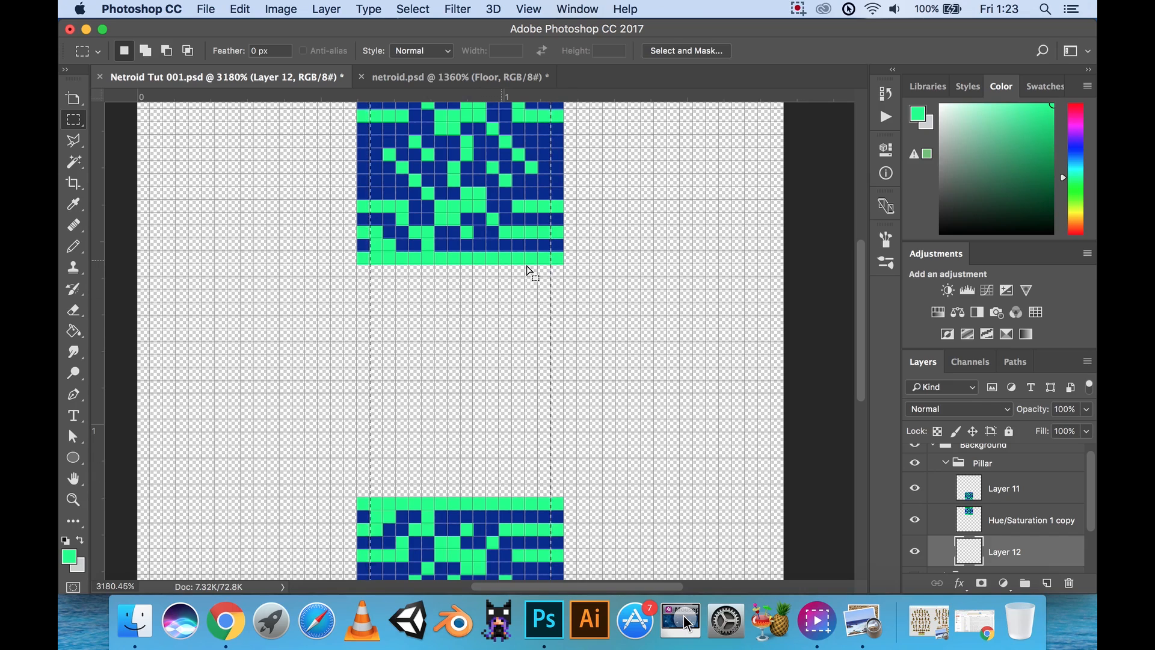
Sample the block's dark blue, fill the selected column with it on the new bottom layer, and deselect.
{"action": "left_click", "coordinate": [1038, 516]}
{"action": "key", "text": "b"}
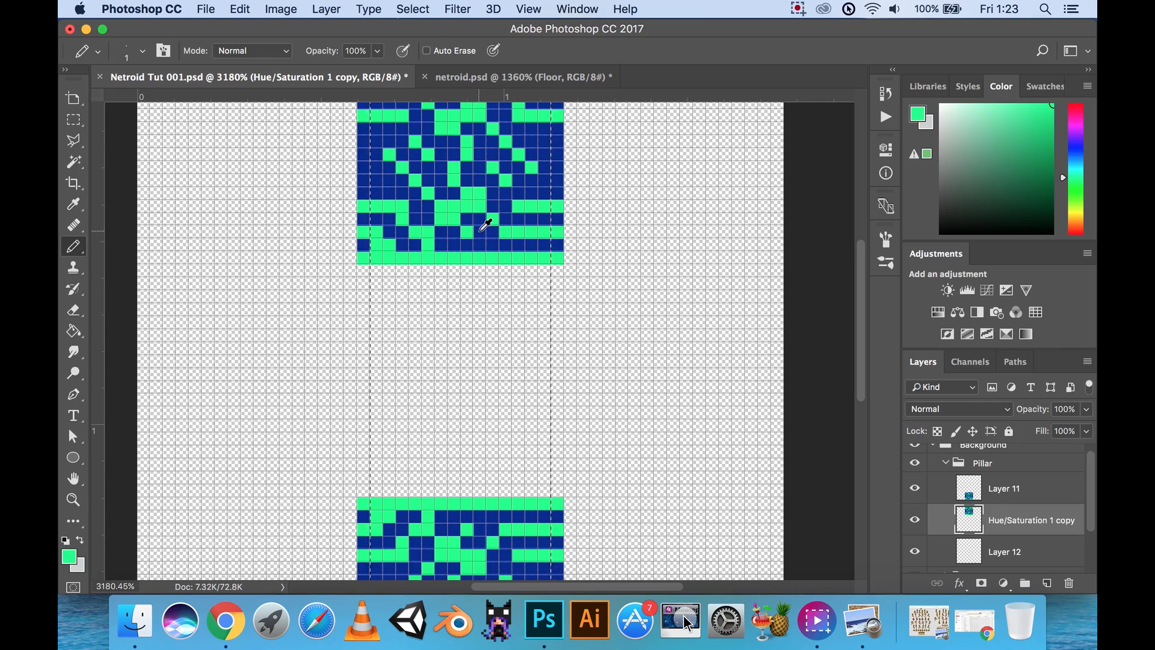
{"action": "left_click", "coordinate": [483, 232], "text": "alt"}
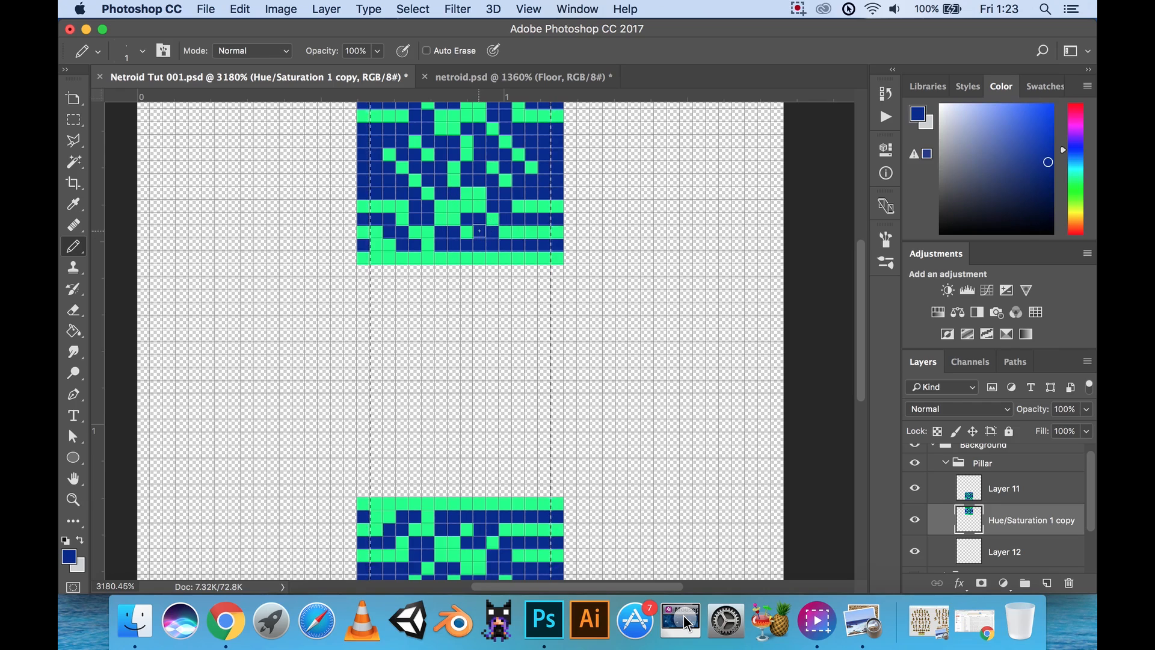
{"action": "left_click", "coordinate": [1037, 554]}
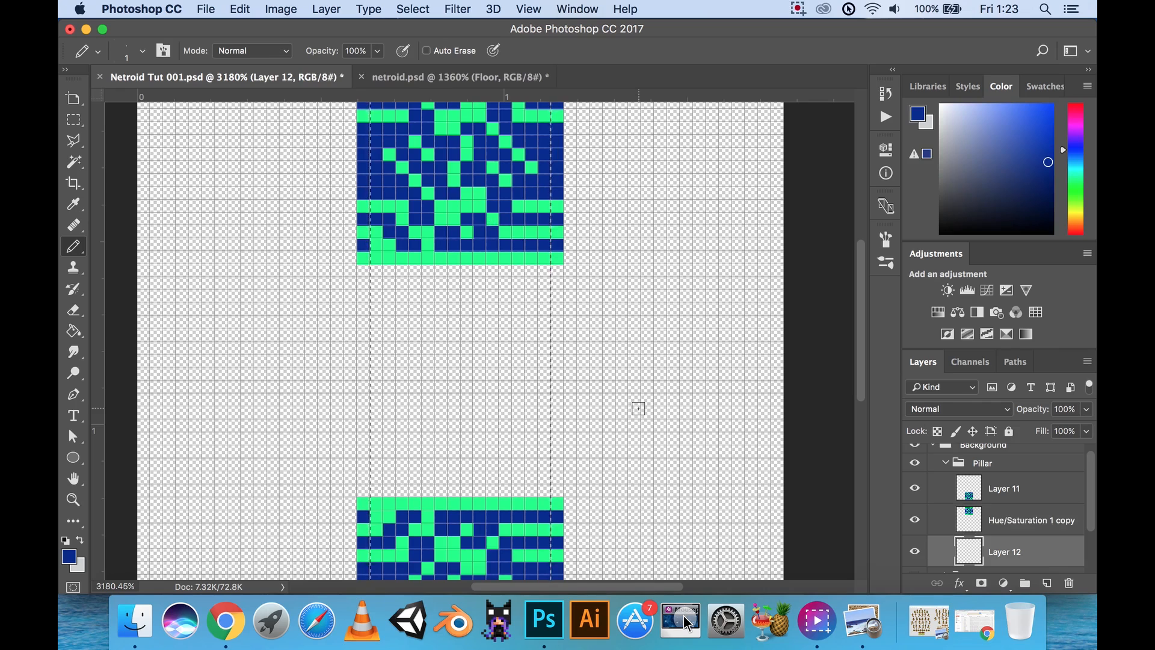
{"action": "key", "text": "shift+BackSpace"}
{"action": "key", "text": "Return"}
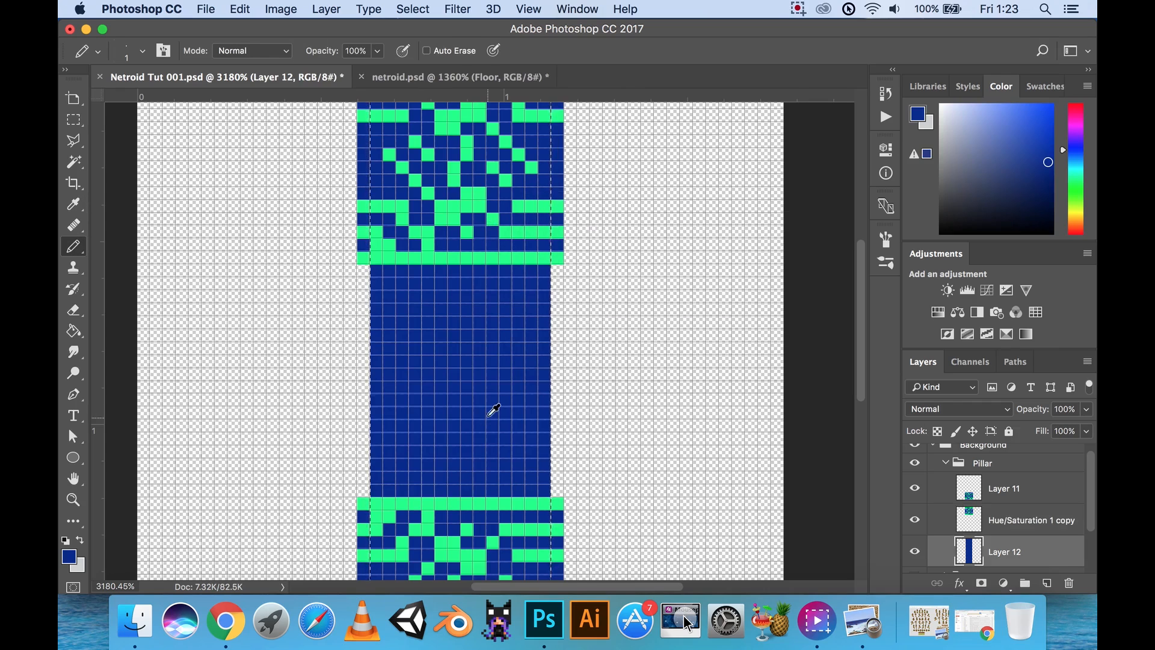
{"action": "scroll", "coordinate": [471, 363], "scroll_direction": "down", "scroll_amount": 2}
{"action": "key", "text": "m"}
{"action": "key", "text": "ctrl+d"}
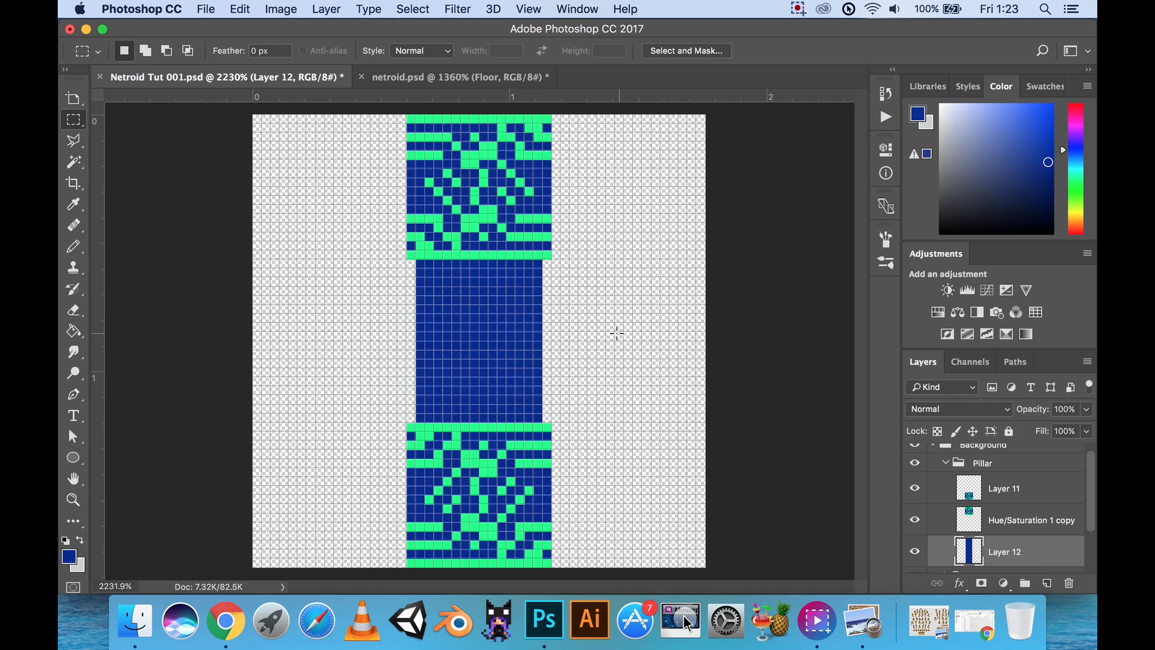
{"action": "scroll", "coordinate": [549, 326], "scroll_direction": "down", "scroll_amount": 2}
{"action": "scroll", "coordinate": [469, 322], "scroll_direction": "up", "scroll_amount": 2}
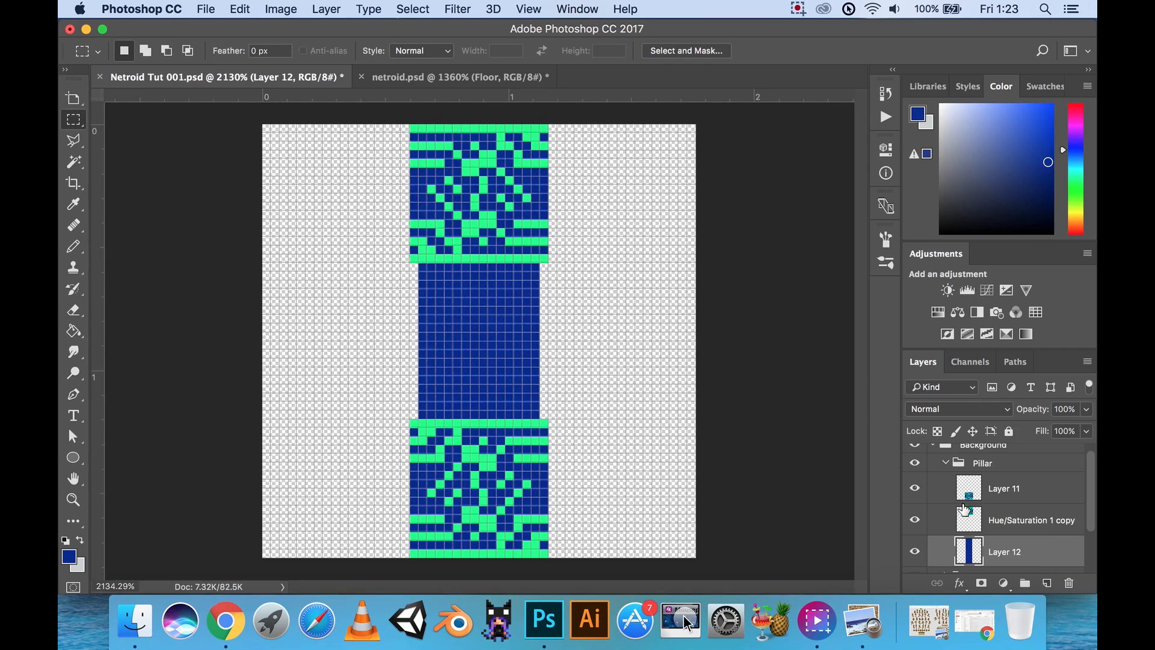
Add a new layer above the blue column and sample the blocks' green with the Pencil active.
{"action": "left_click", "coordinate": [1047, 583]}
{"action": "scroll", "coordinate": [463, 256], "scroll_direction": "up", "scroll_amount": 1}
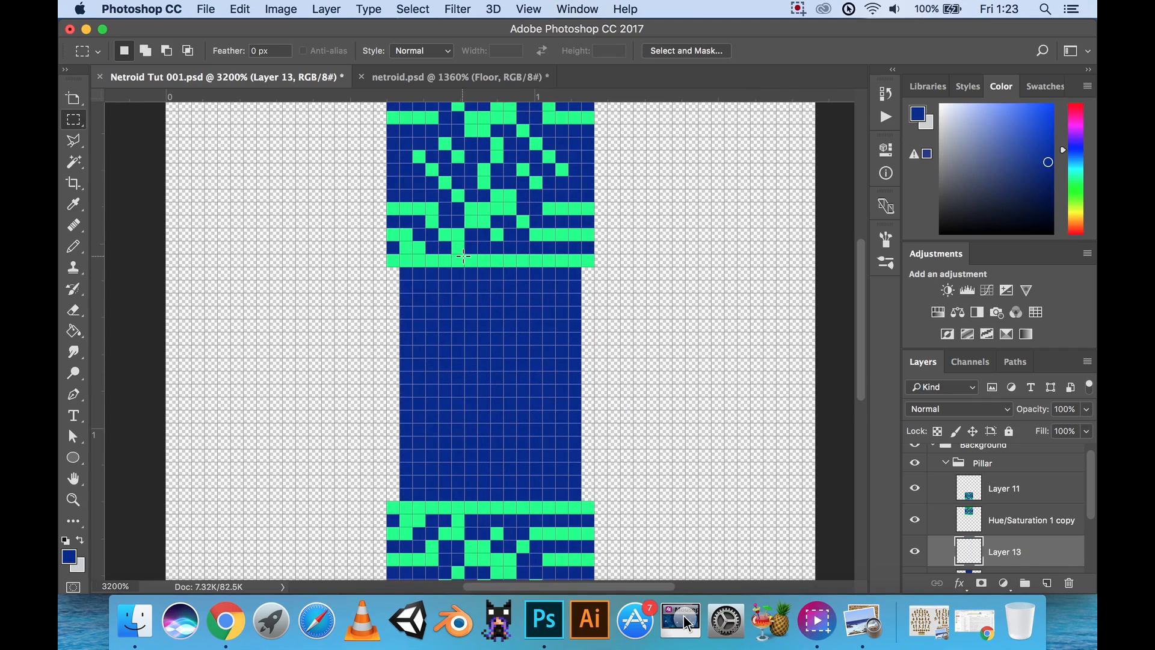
{"action": "key", "text": "b"}
{"action": "left_click", "coordinate": [455, 258], "text": "alt"}
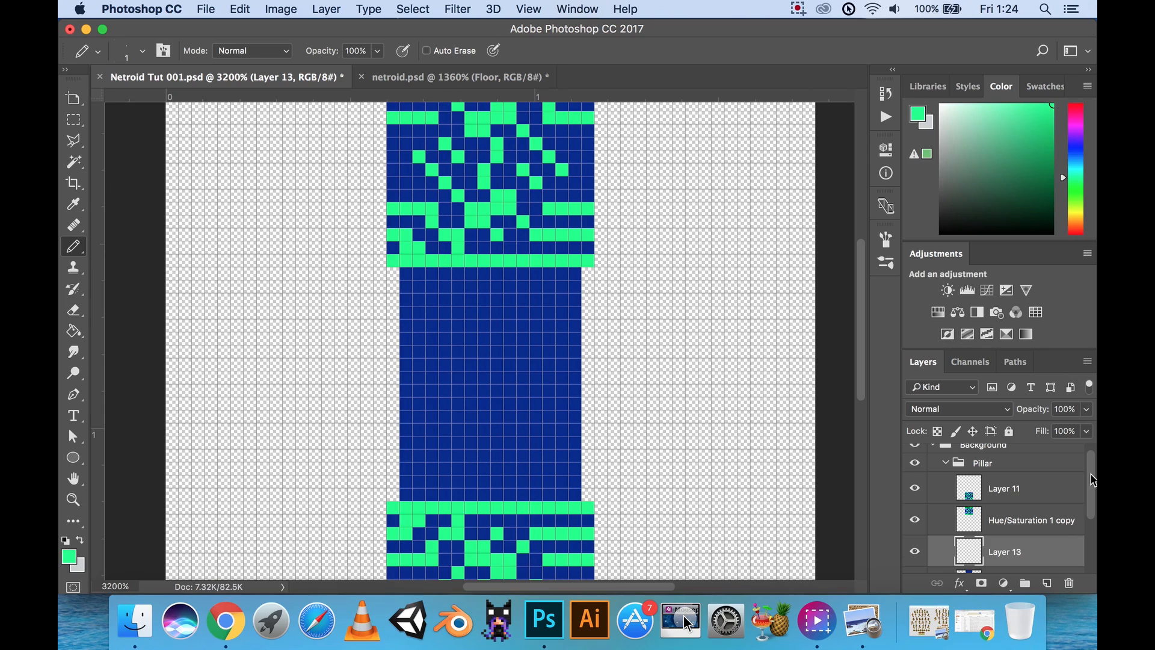
Temporarily show the Floor group to sample its cyan trace colour, then hide the group again.
{"action": "left_click_drag", "start_coordinate": [1093, 482], "coordinate": [1092, 535]}
{"action": "left_click", "coordinate": [915, 513]}
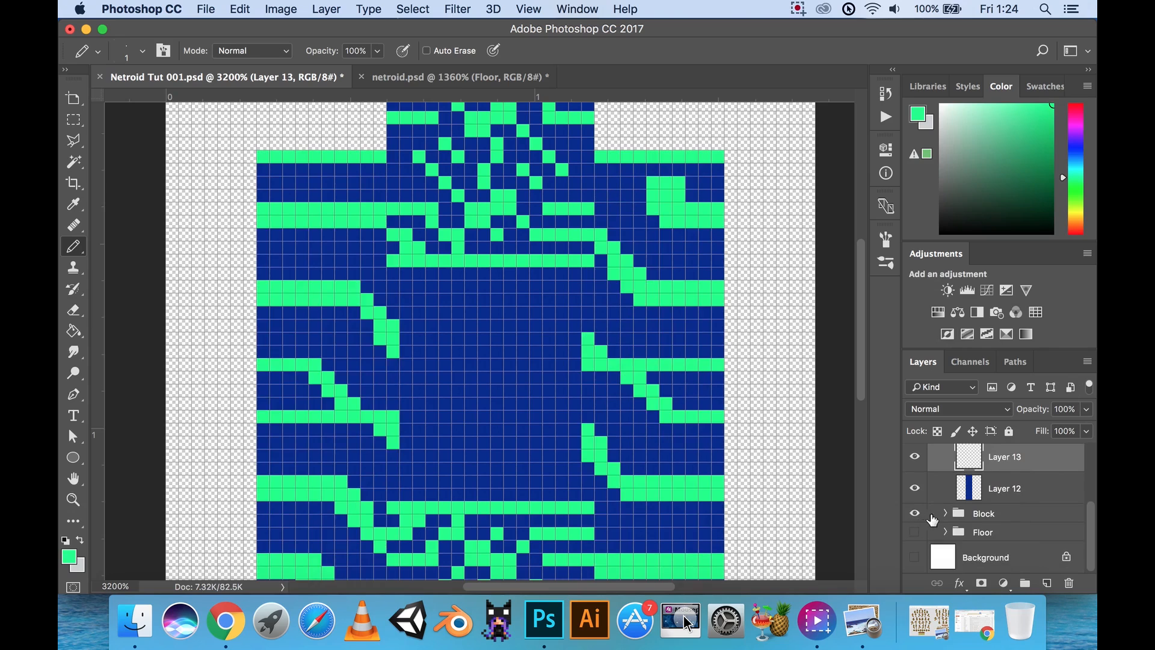
{"action": "left_click", "coordinate": [914, 513]}
{"action": "left_click", "coordinate": [915, 532]}
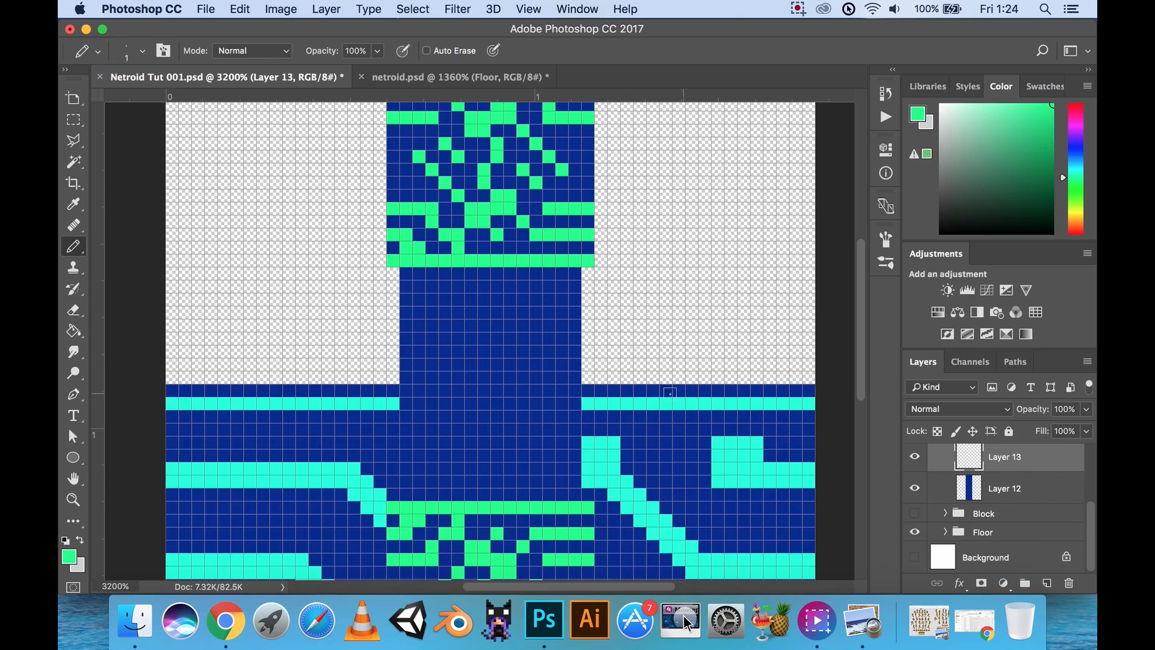
{"action": "left_click", "coordinate": [590, 402], "text": "alt"}
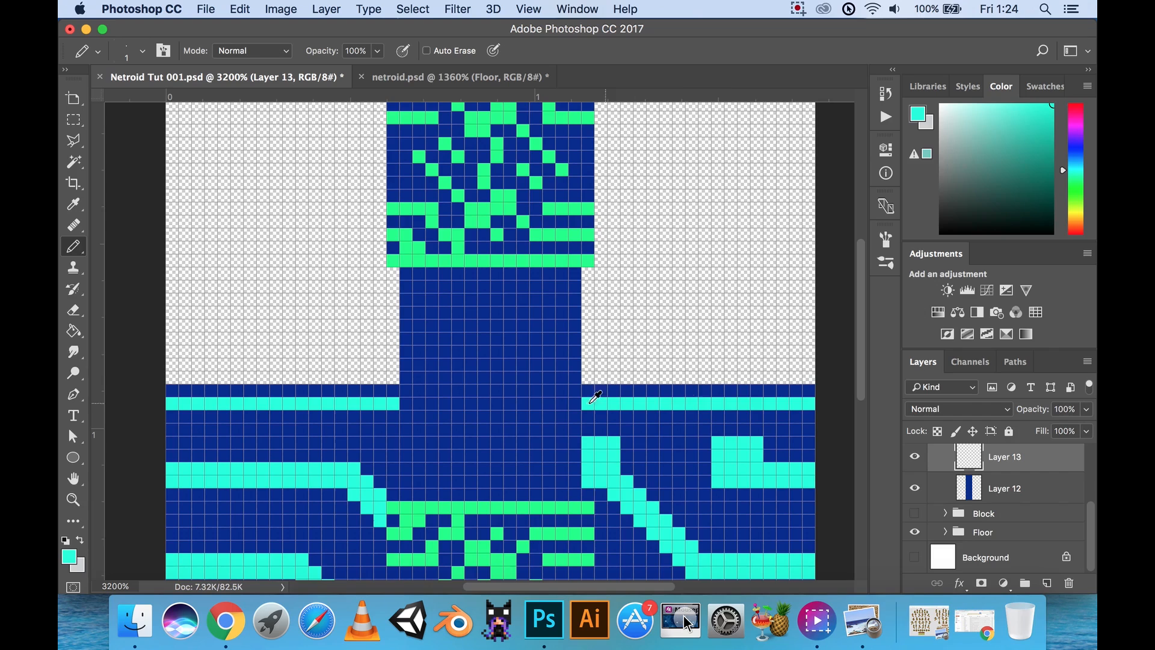
{"action": "scroll", "coordinate": [972, 487], "scroll_direction": "up", "scroll_amount": 1}
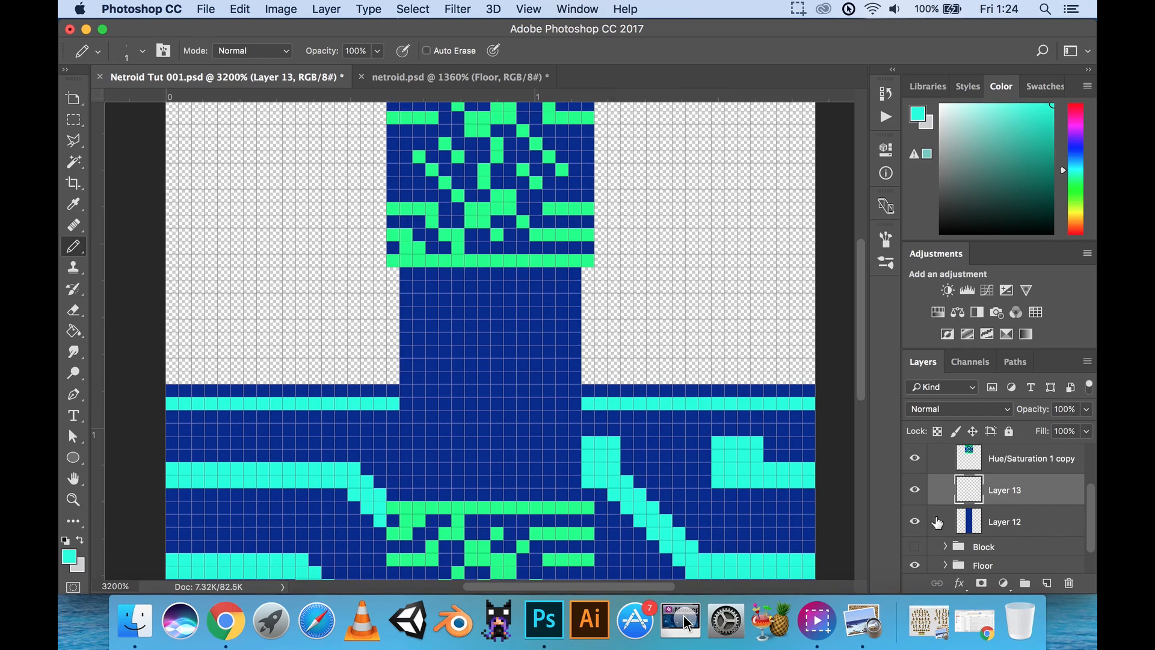
{"action": "left_click", "coordinate": [914, 567]}
{"action": "scroll", "coordinate": [1026, 549], "scroll_direction": "up", "scroll_amount": 1}
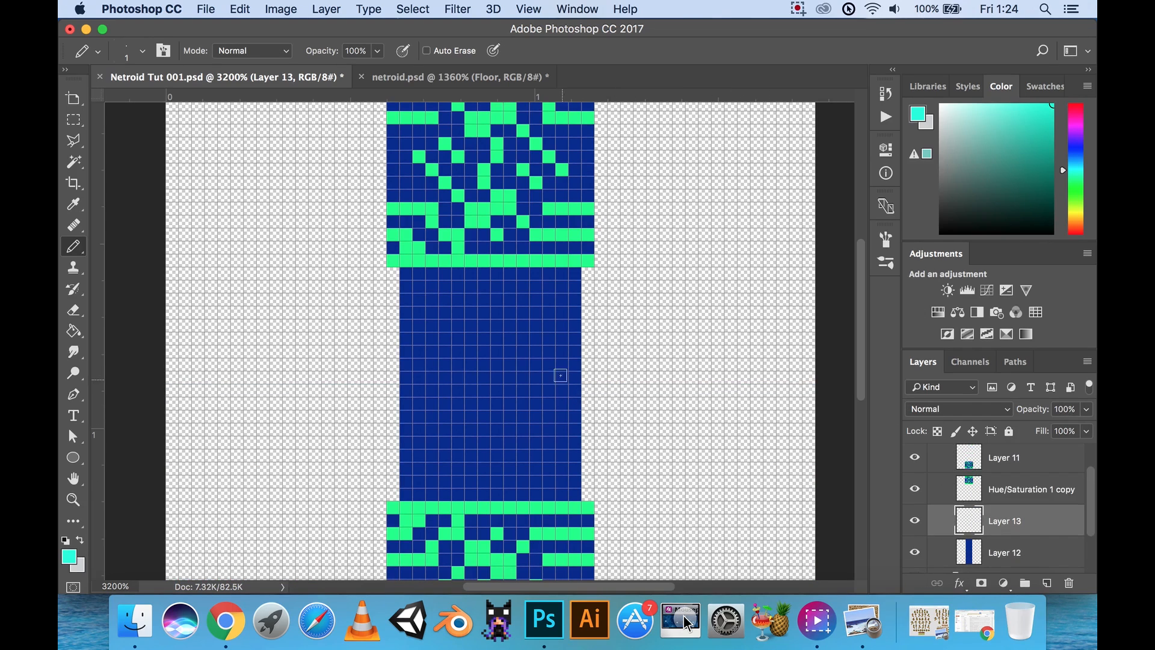
Pencil a one-pixel cyan trace across the column's upper part: six pixels across, diagonally down four rows, and straight to the opposite edge.
{"action": "left_click", "coordinate": [419, 287]}
{"action": "left_click", "coordinate": [406, 286]}
{"action": "left_click", "coordinate": [430, 286]}
{"action": "left_click_drag", "start_coordinate": [404, 287], "coordinate": [467, 284]}
{"action": "key", "text": "super+z"}
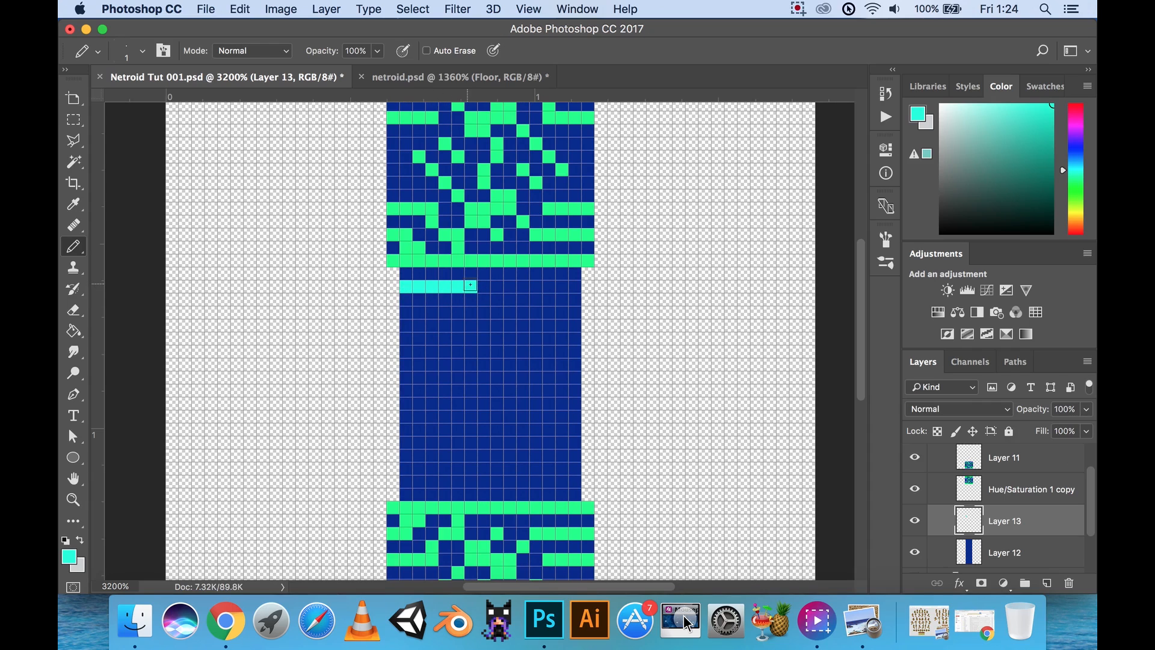
{"action": "left_click", "coordinate": [510, 337], "text": "shift"}
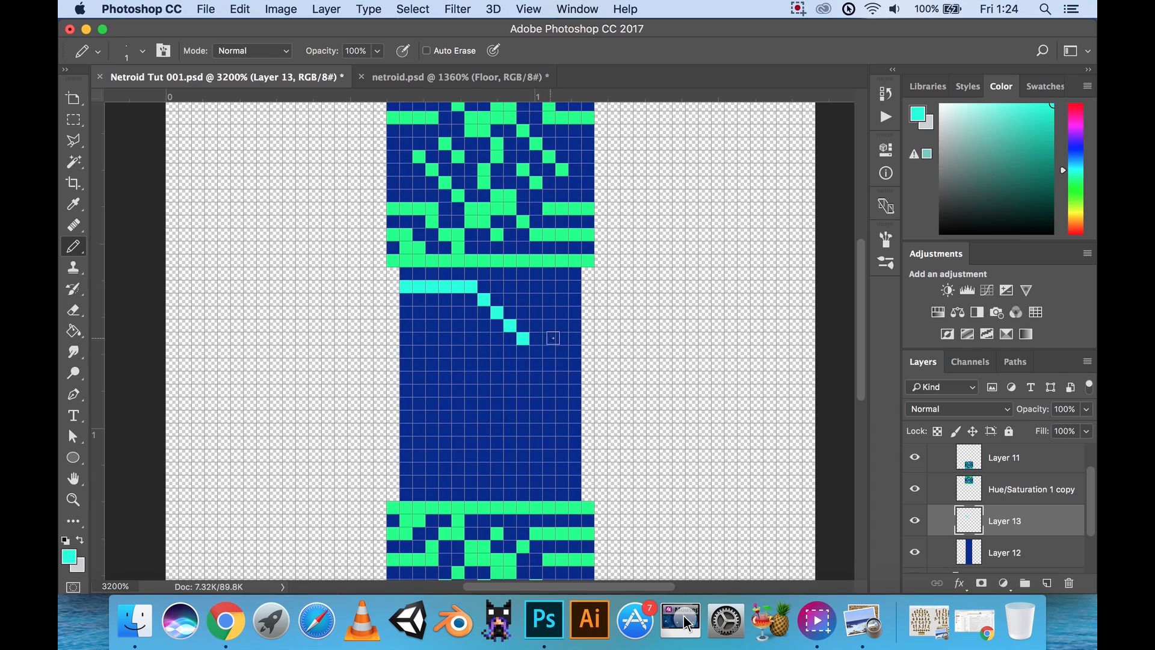
{"action": "left_click", "coordinate": [575, 338], "text": "shift"}
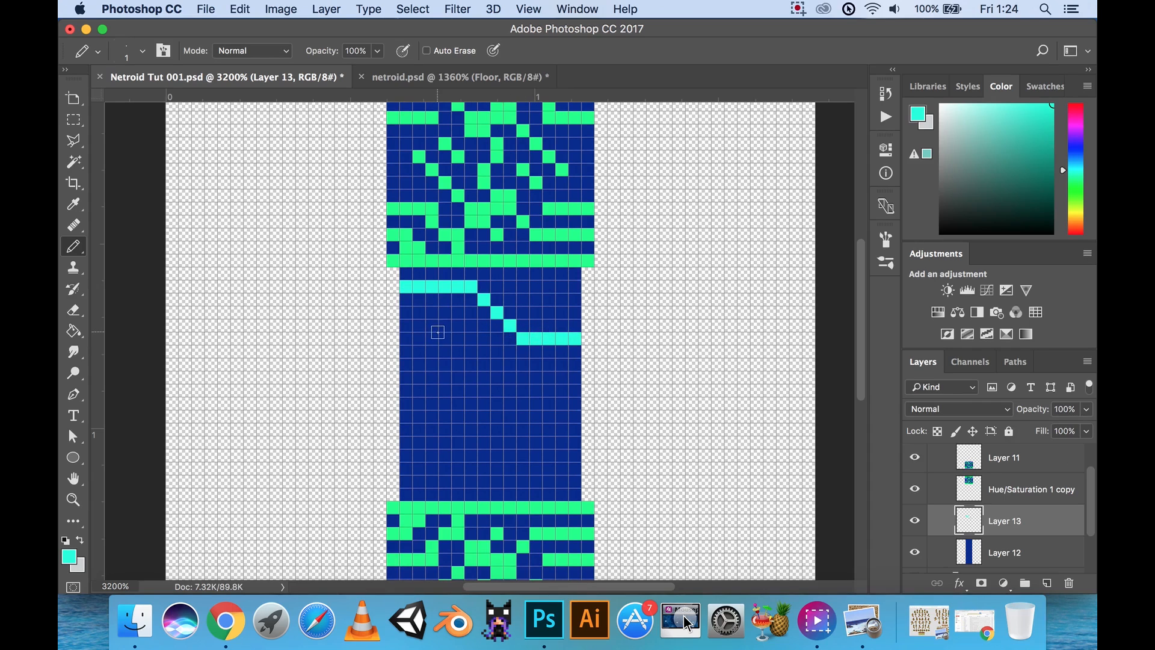
Duplicate the cyan trace twice on new layers, stacking the copies evenly below the original on the blue column.
{"action": "left_click", "coordinate": [80, 120]}
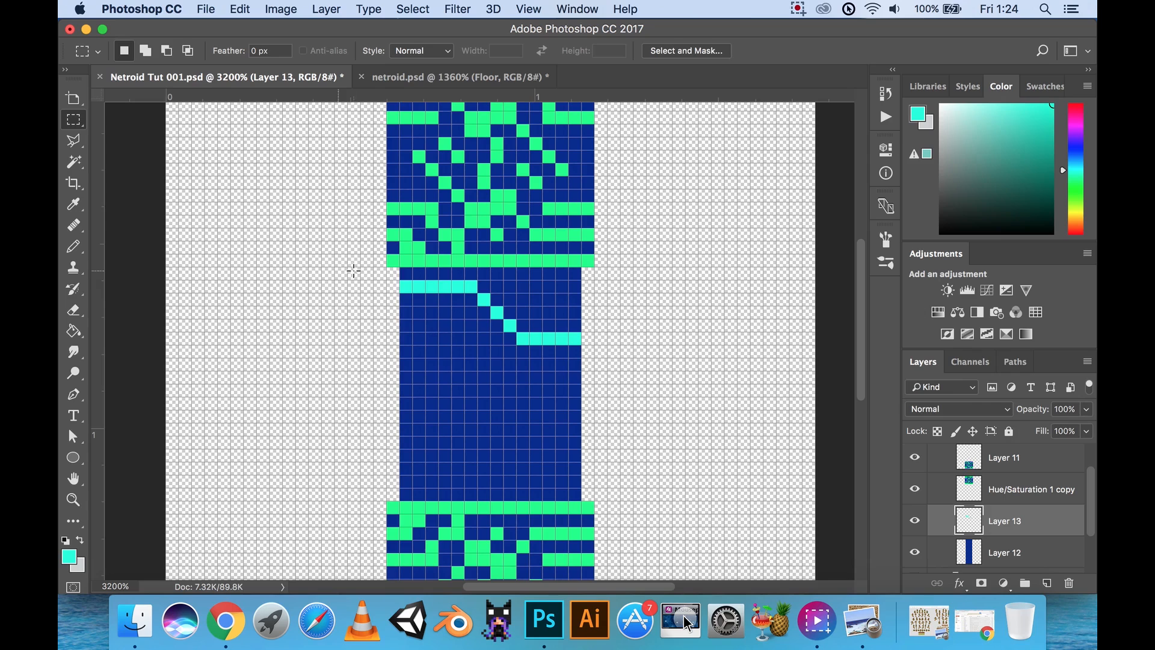
{"action": "left_click_drag", "start_coordinate": [401, 280], "coordinate": [604, 362]}
{"action": "key", "text": "super+j"}
{"action": "key", "text": "super+Right"}
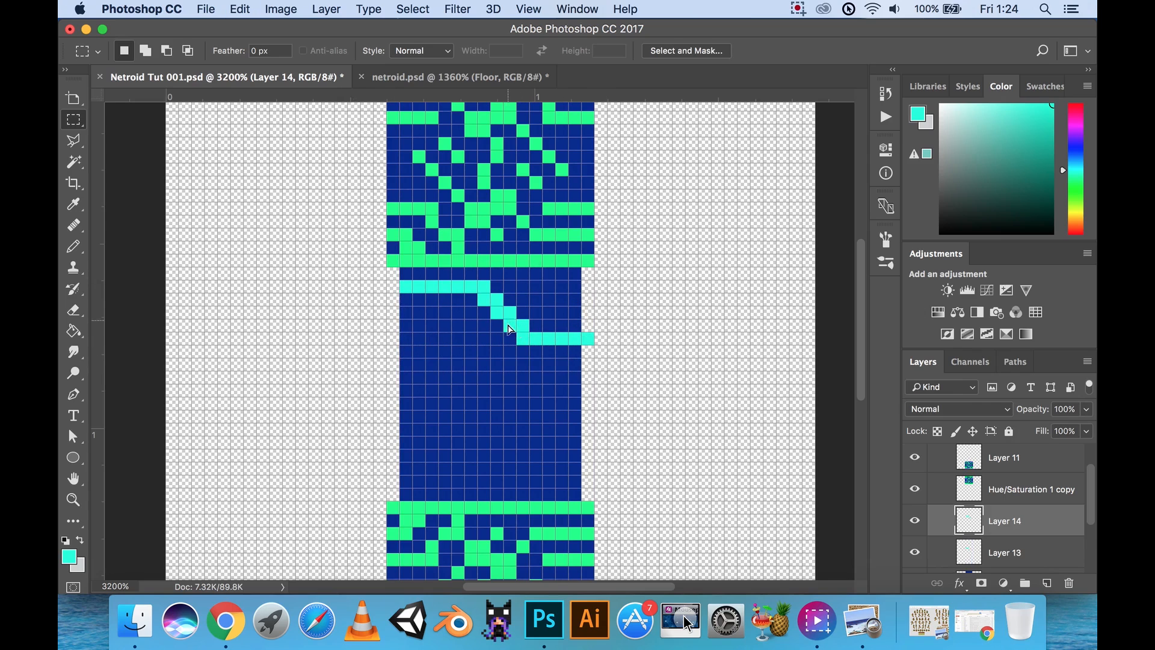
{"action": "left_click_drag", "start_coordinate": [508, 330], "coordinate": [518, 412]}
{"action": "key", "text": "super+v"}
{"action": "key", "text": "super+minus"}
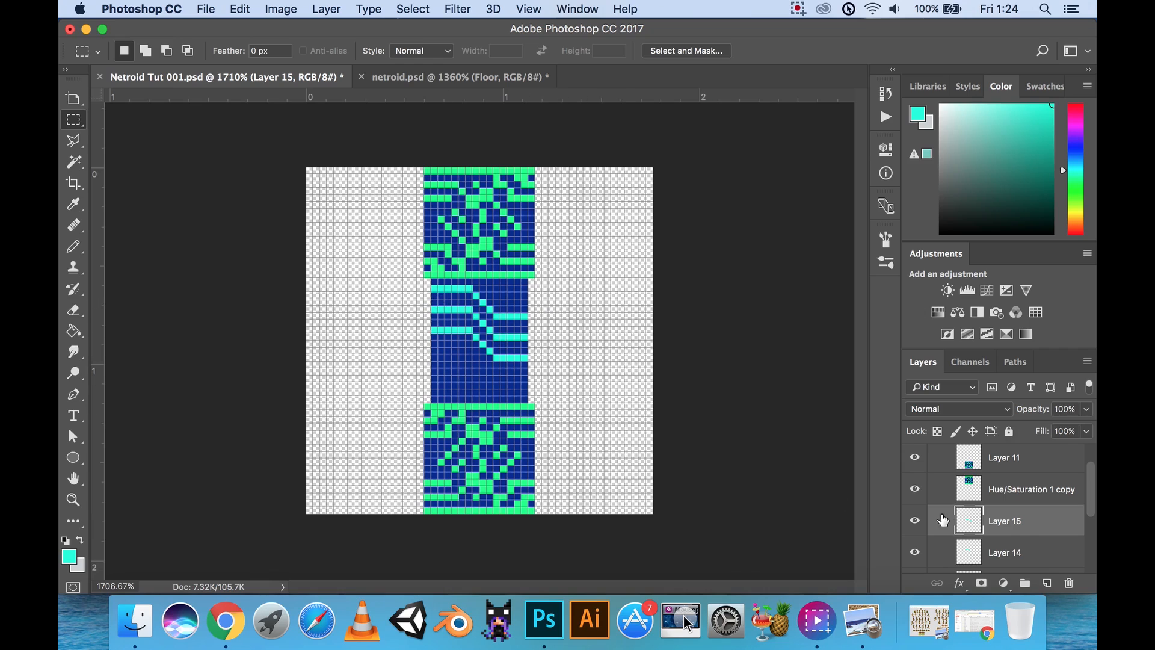
Merge the three cyan trace layers into one layer.
{"action": "scroll", "coordinate": [1022, 533], "scroll_direction": "down", "scroll_amount": 1}
{"action": "left_click", "coordinate": [1043, 543], "text": "shift"}
{"action": "right_click", "coordinate": [1043, 543]}
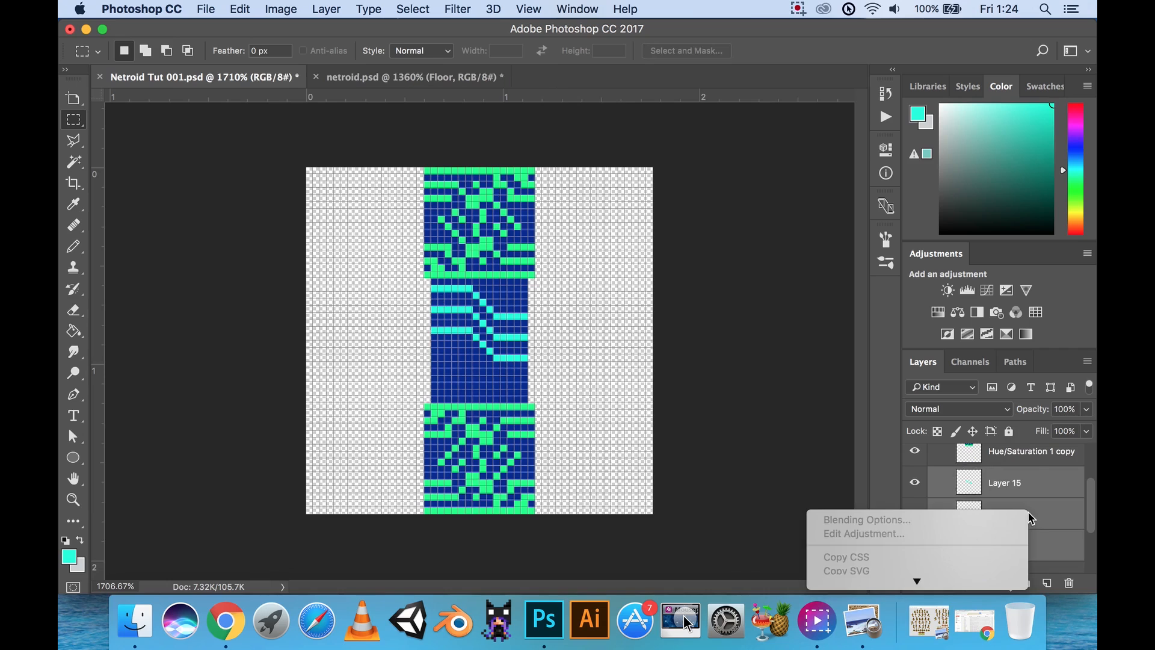
{"action": "scroll", "coordinate": [950, 536], "scroll_direction": "down", "scroll_amount": 5}
{"action": "scroll", "coordinate": [929, 541], "scroll_direction": "down", "scroll_amount": 8}
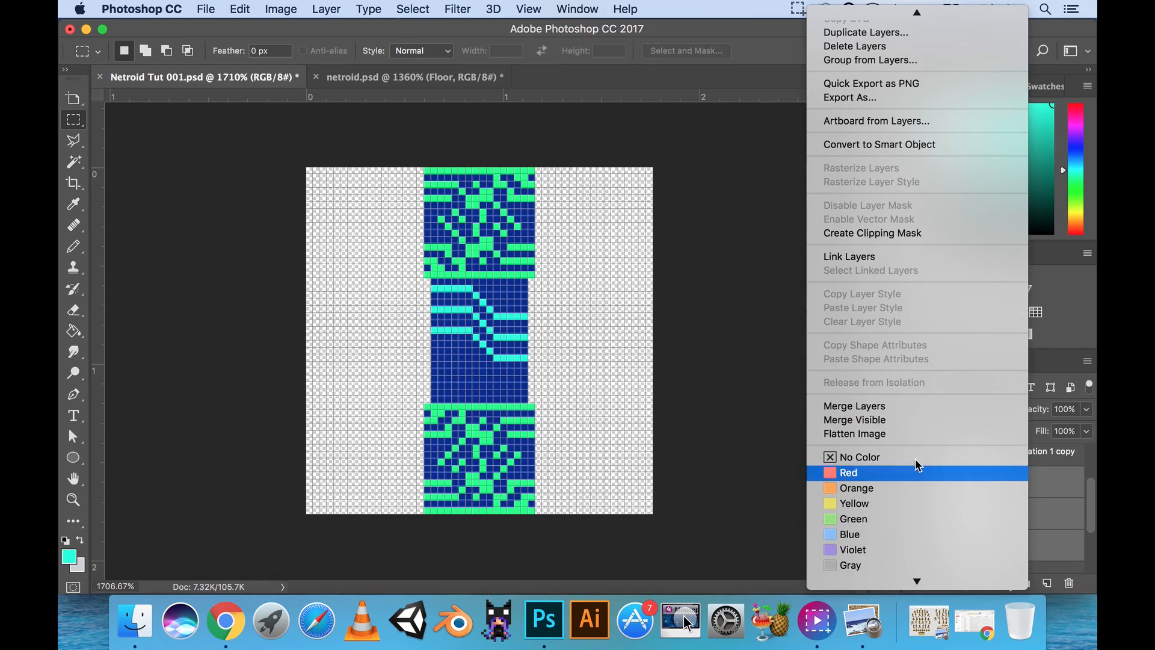
{"action": "left_click", "coordinate": [902, 404]}
Copy the merged traces, paste them as a new layer and shift the copy down so traces span the whole column.
{"action": "key", "text": "super+a"}
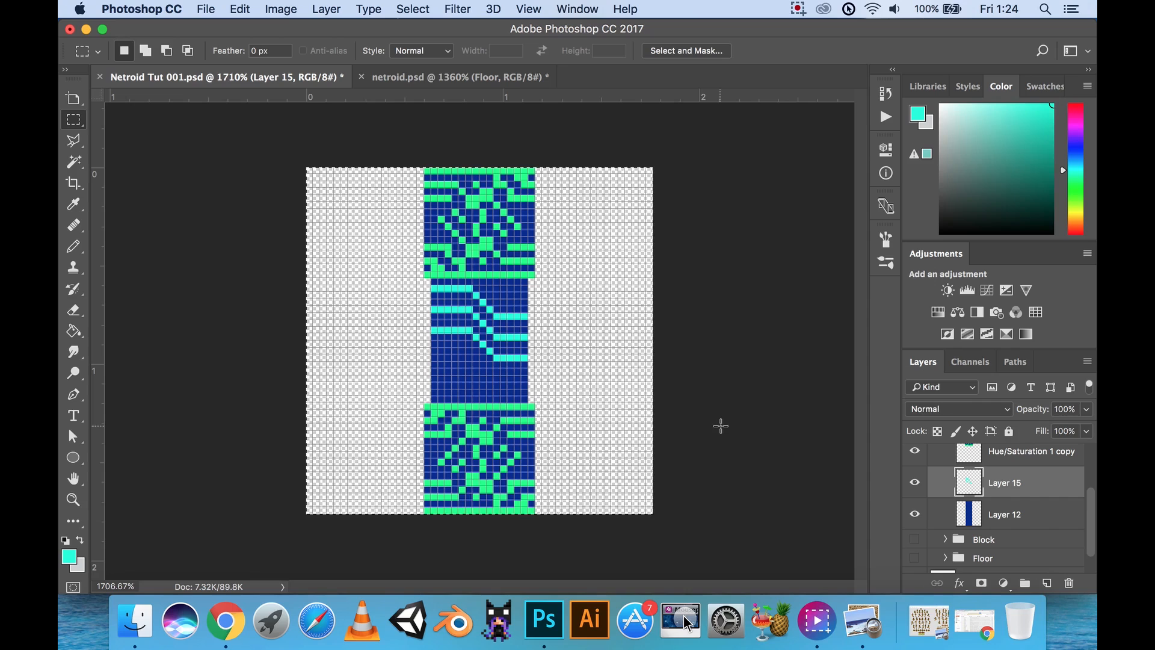
{"action": "key", "text": "super+c"}
{"action": "key", "text": "super+v"}
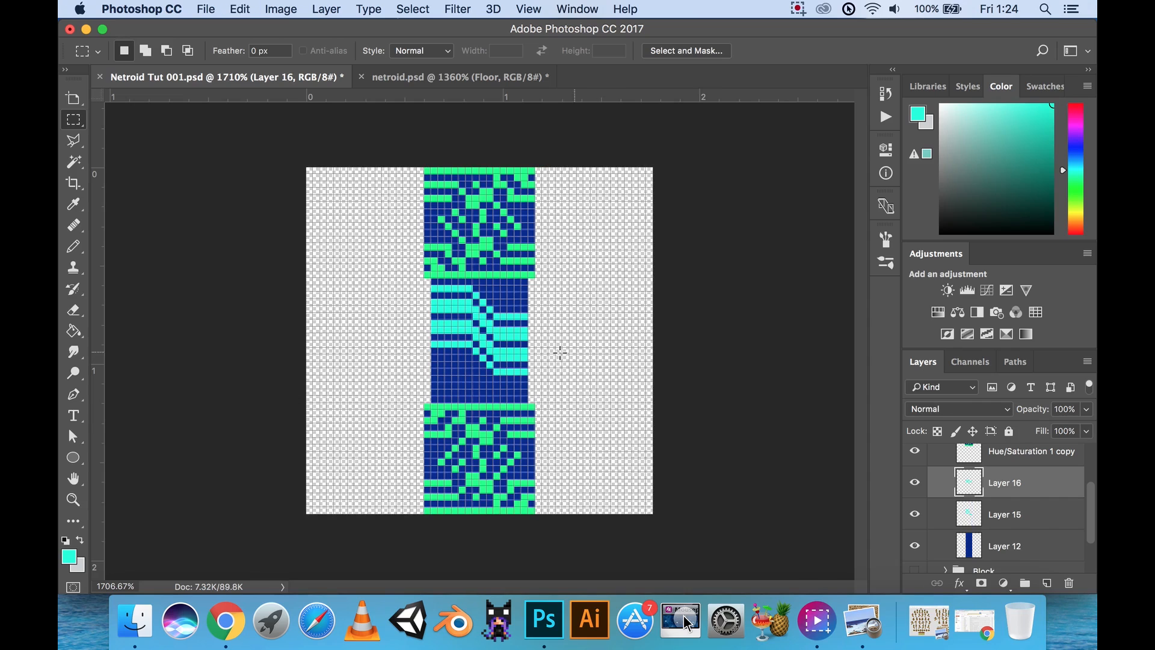
{"action": "left_click_drag", "start_coordinate": [502, 355], "coordinate": [504, 361]}
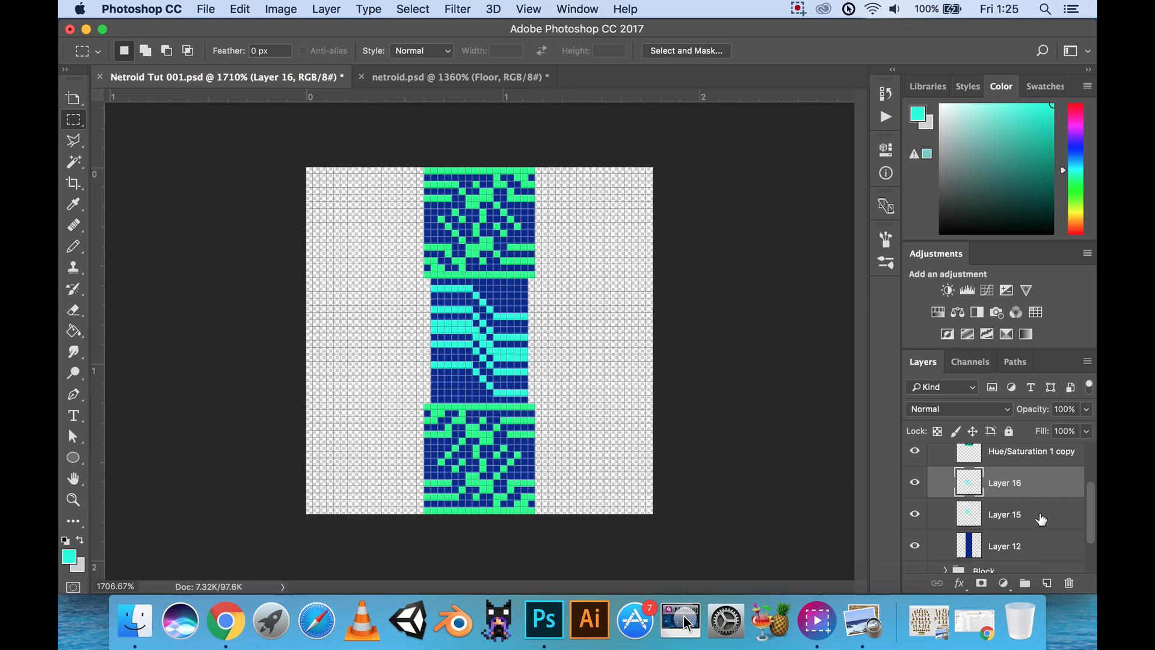
Merge the pasted traces with the original trace layer.
{"action": "left_click", "coordinate": [1042, 518], "text": "shift"}
{"action": "right_click", "coordinate": [1041, 519]}
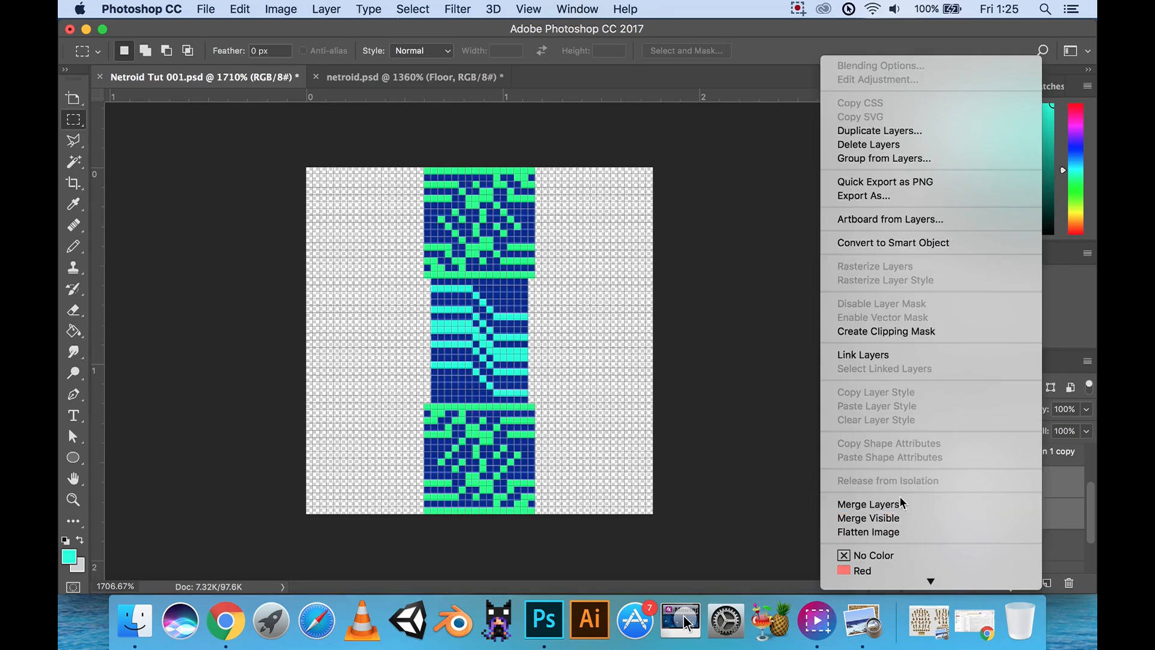
{"action": "left_click", "coordinate": [901, 503]}
Collapse the Pillar group and show the Block and Floor groups together with it.
{"action": "scroll", "coordinate": [468, 351], "scroll_direction": "down", "scroll_amount": 3}
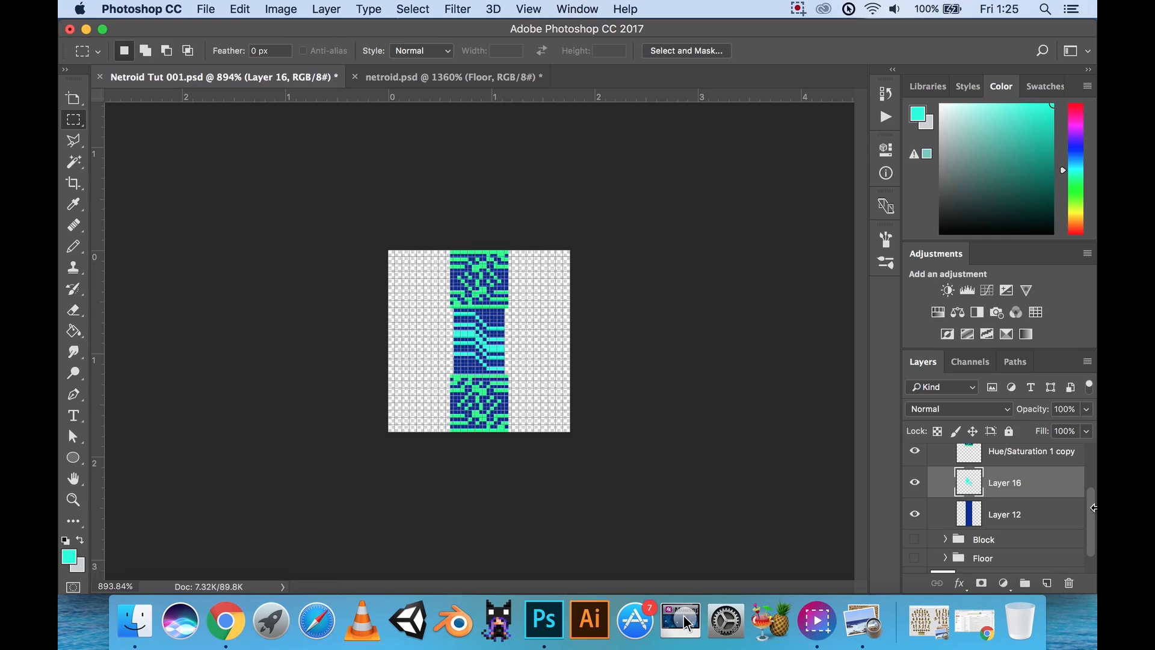
{"action": "left_click_drag", "start_coordinate": [1094, 509], "coordinate": [1094, 457]}
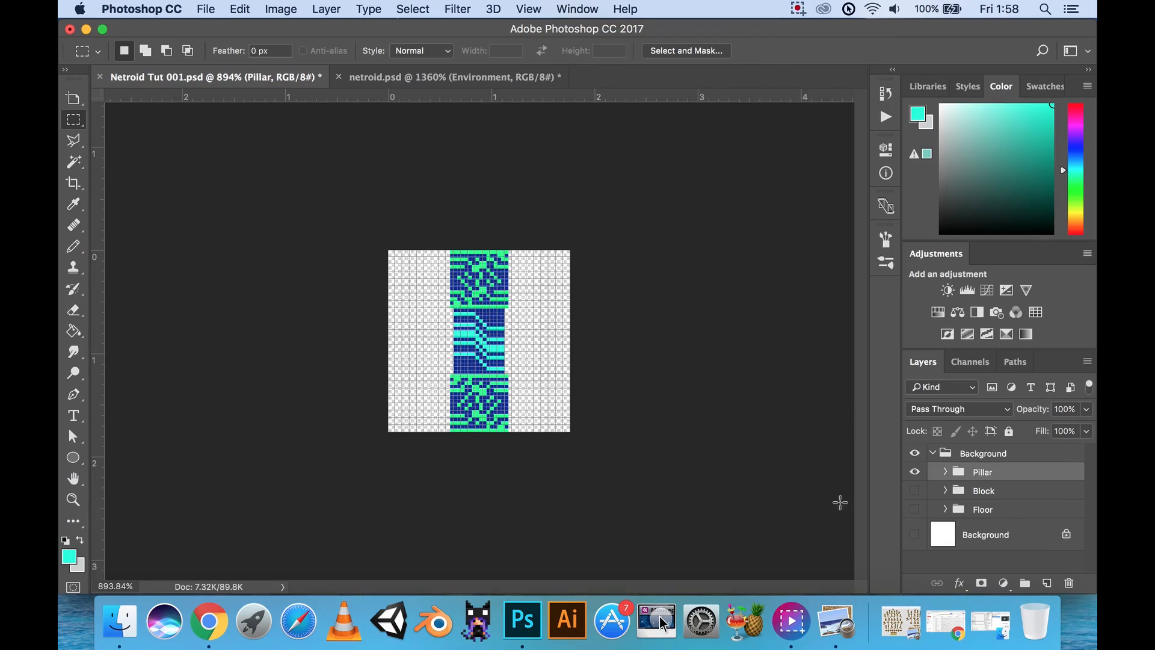
{"action": "left_click_drag", "start_coordinate": [914, 490], "coordinate": [915, 512]}
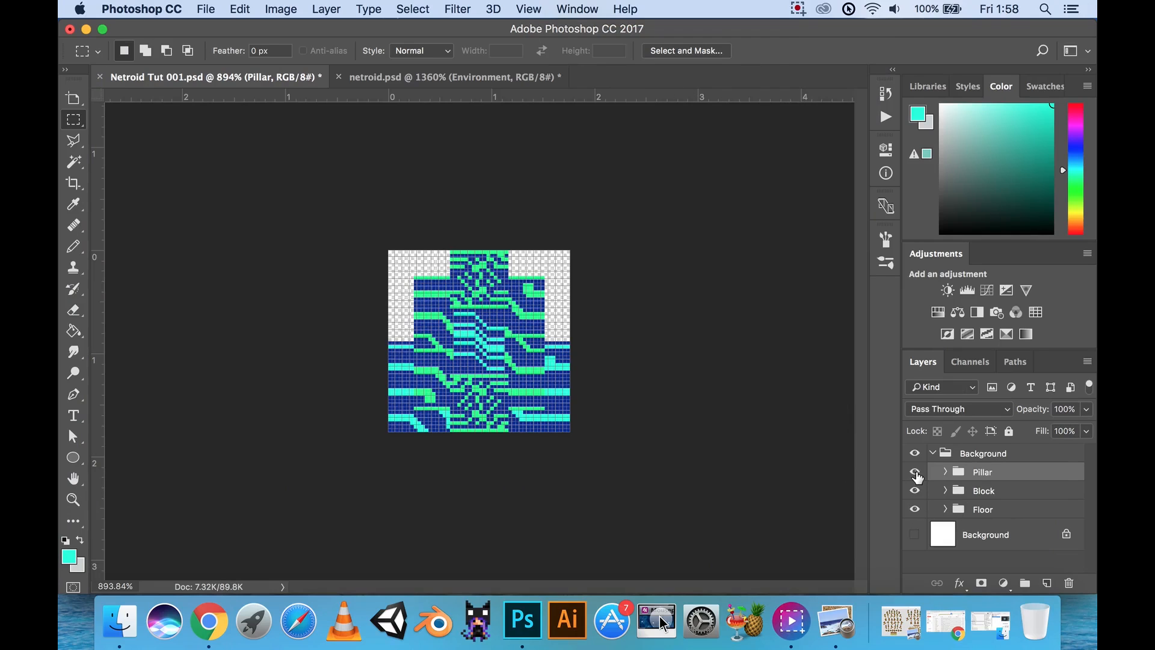
Review the artwork with only the Floor group, with Floor and Block together, and with only the Pillar group shown.
{"action": "left_click", "coordinate": [915, 473]}
{"action": "left_click", "coordinate": [915, 491]}
{"action": "left_click", "coordinate": [915, 509]}
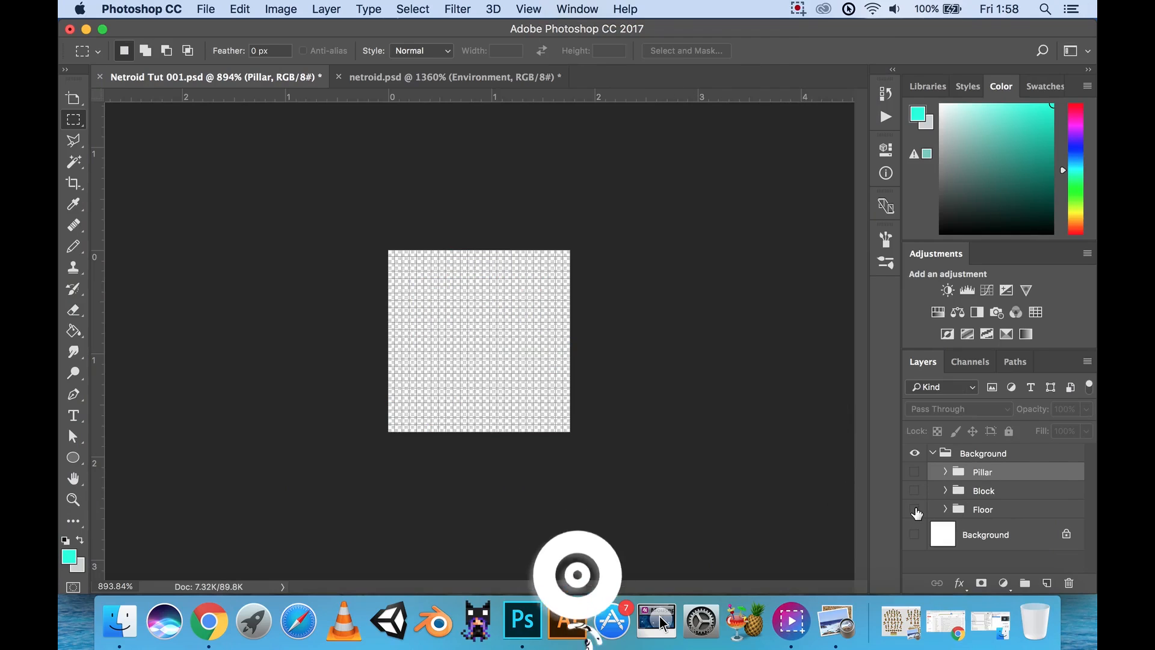
{"action": "left_click", "coordinate": [915, 509]}
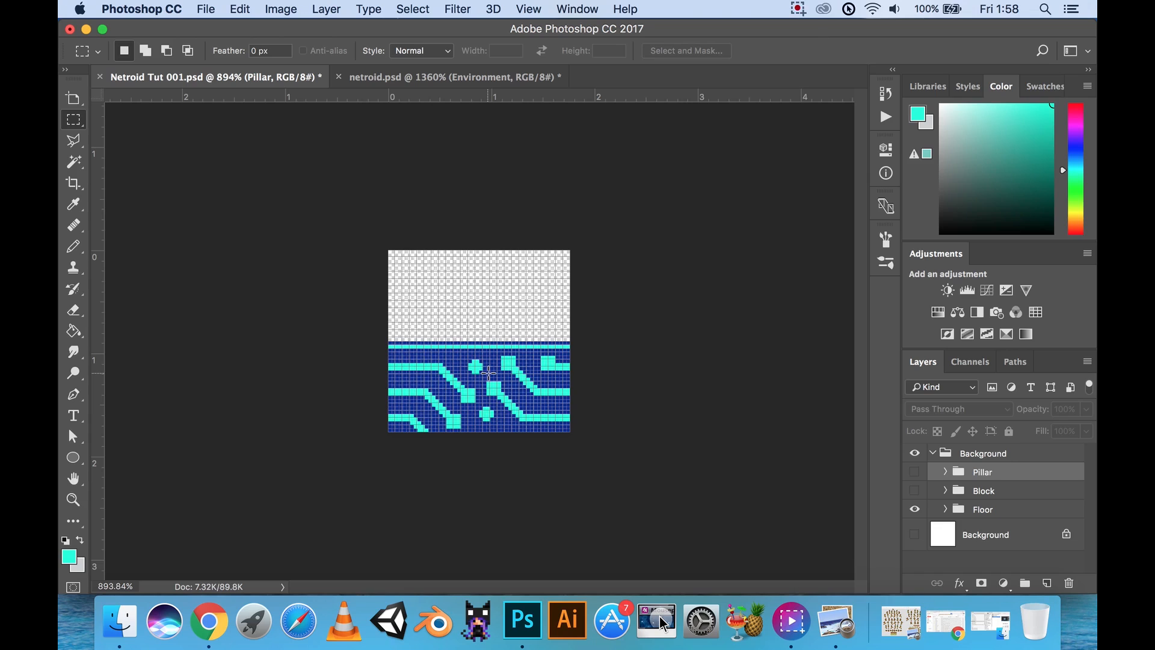
{"action": "left_click", "coordinate": [915, 492]}
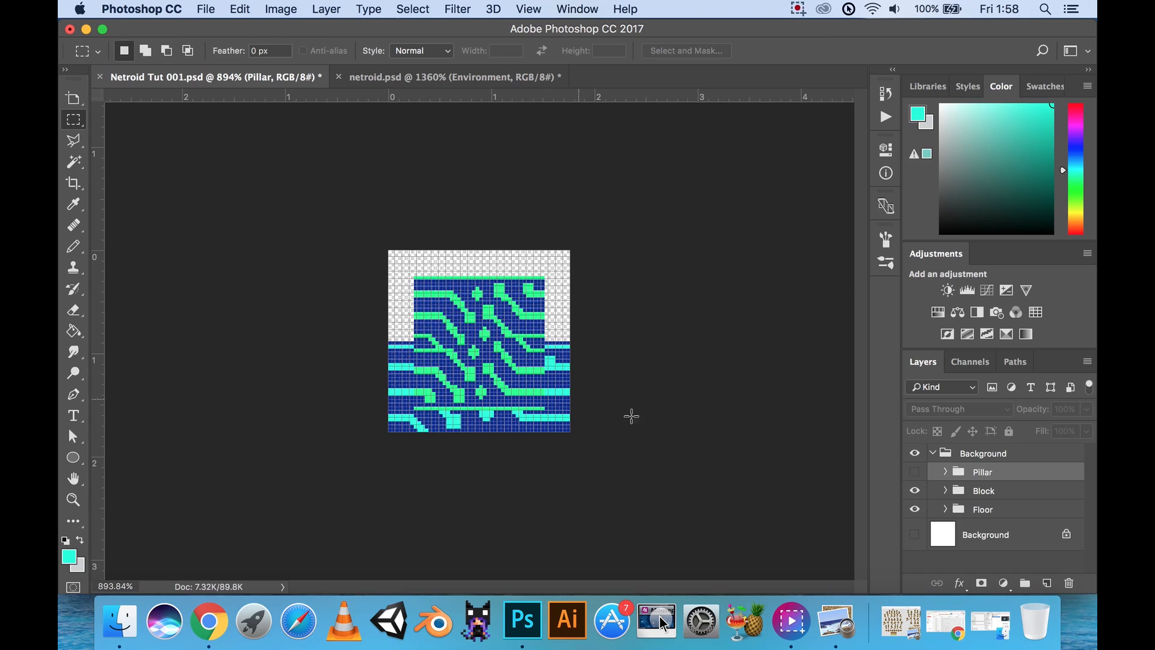
{"action": "left_click", "coordinate": [915, 491]}
{"action": "left_click", "coordinate": [915, 509]}
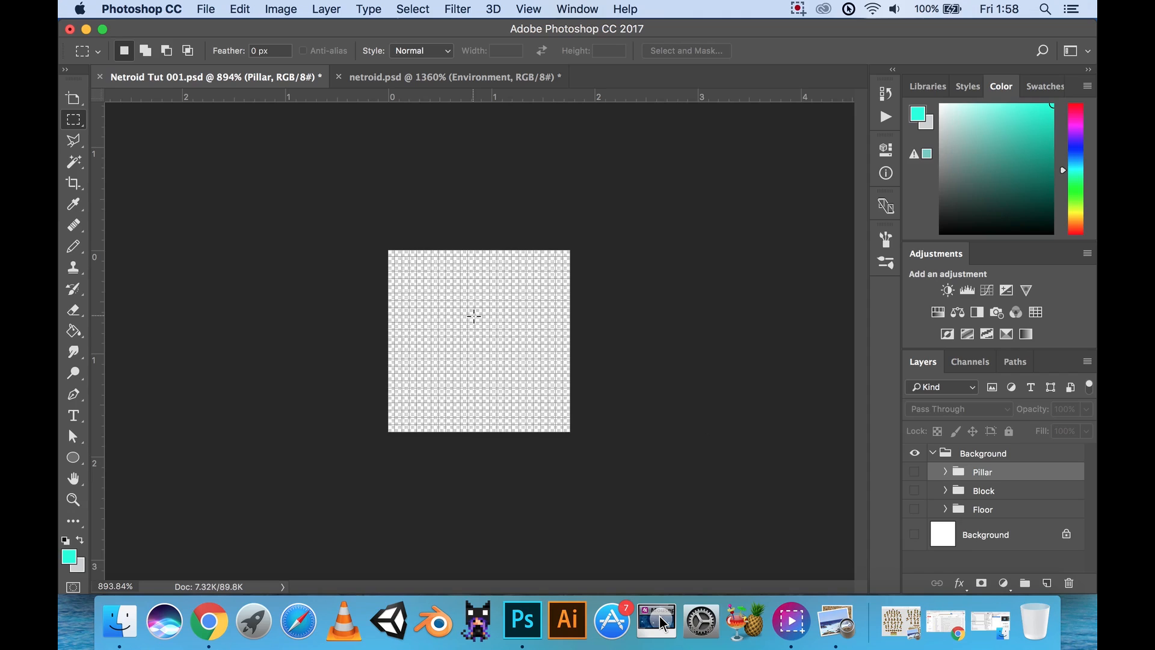
{"action": "left_click", "coordinate": [914, 472]}
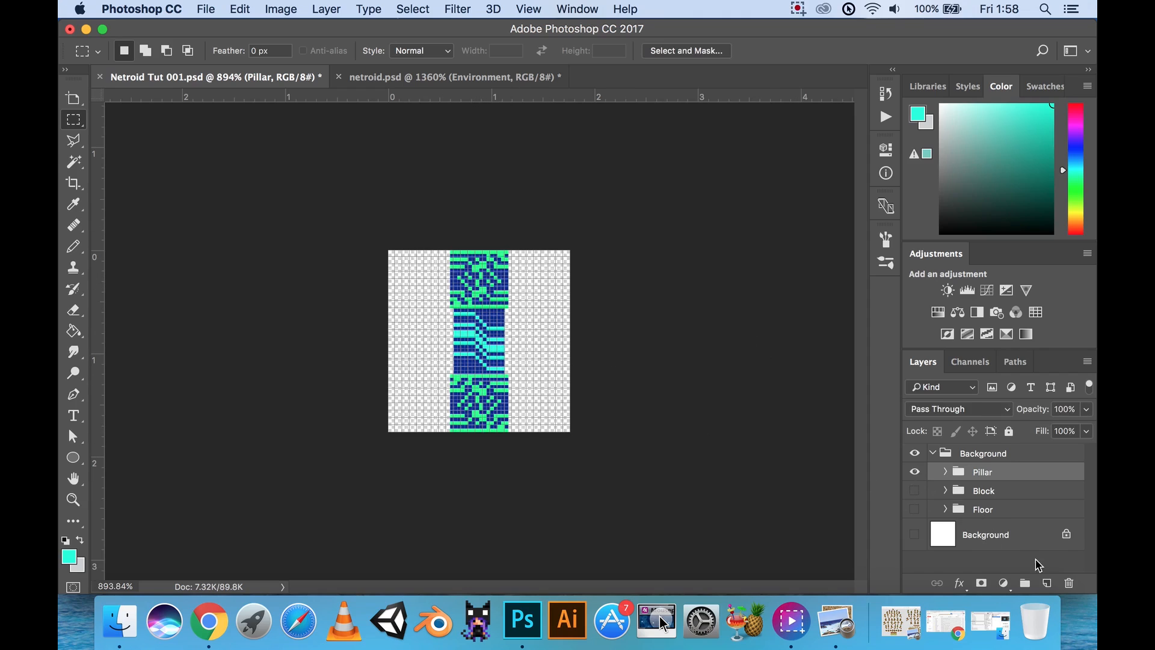
Create a new group above Pillar inside the Background group and name it Back Sky.
{"action": "left_click", "coordinate": [1025, 583]}
{"action": "double_click", "coordinate": [988, 473]}
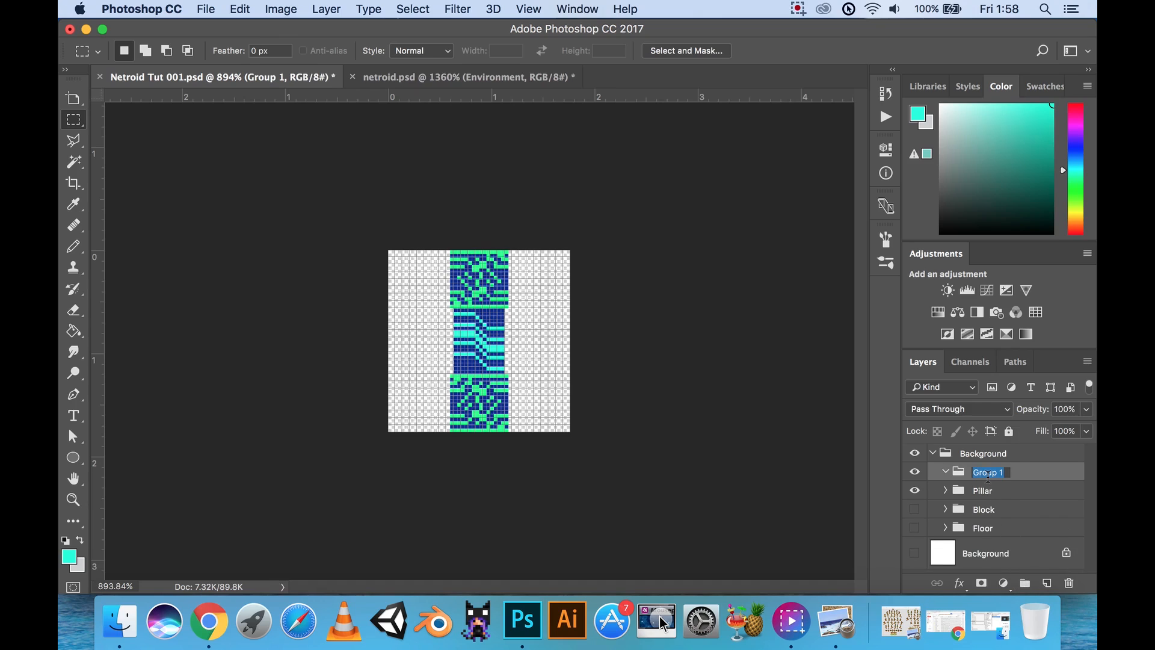
{"action": "type", "text": "Ba"}
{"action": "type", "text": "ck image"}
{"action": "key", "text": "BackSpace"}
{"action": "key", "text": "BackSpace"}
{"action": "key", "text": "BackSpace"}
{"action": "key", "text": "Return"}
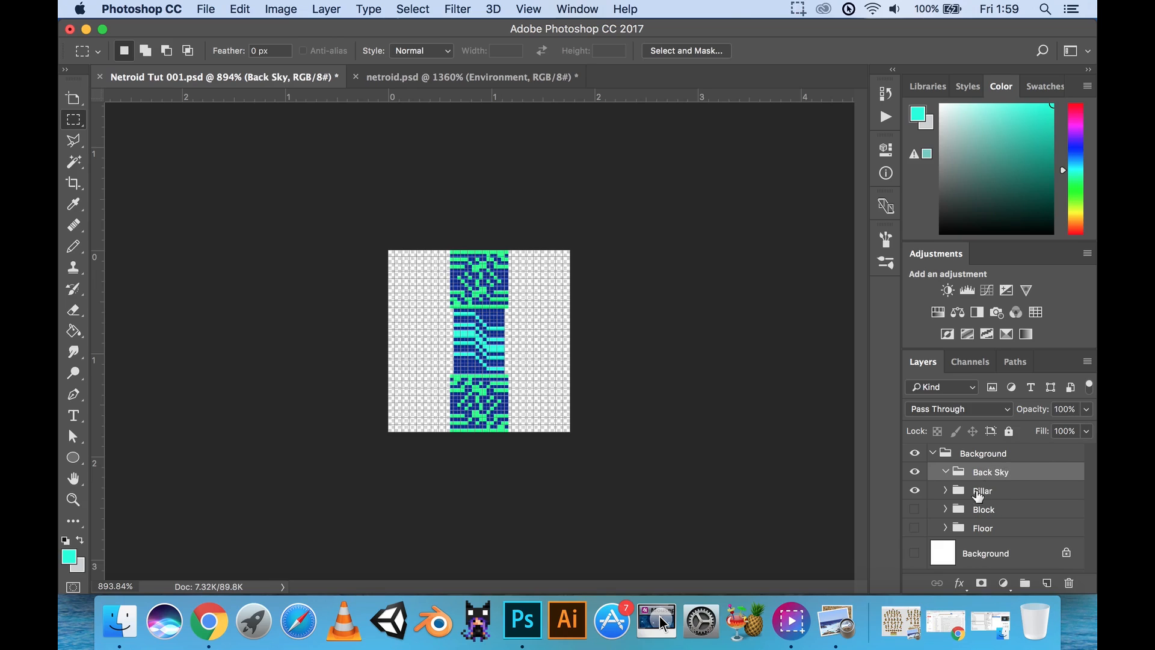
Hide the Pillar group, add a layer inside Back Sky and fill it with dark grey at 100% opacity.
{"action": "left_click", "coordinate": [914, 491]}
{"action": "left_click", "coordinate": [1048, 583]}
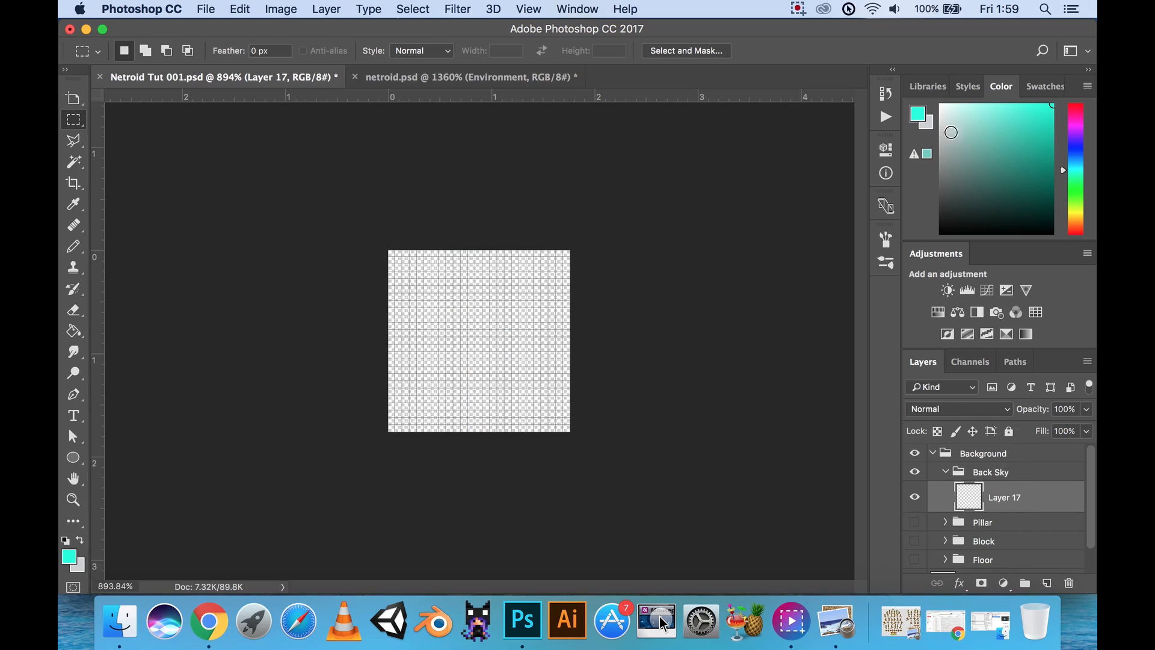
{"action": "left_click", "coordinate": [935, 181]}
{"action": "left_click_drag", "start_coordinate": [935, 181], "coordinate": [930, 196]}
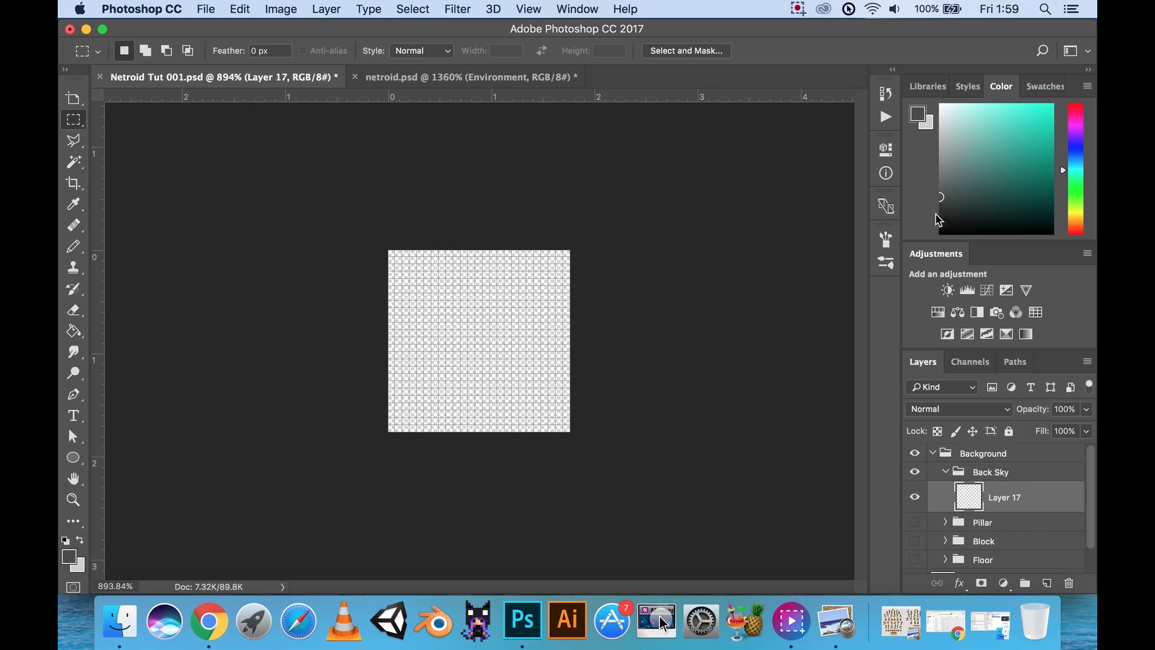
{"action": "left_click_drag", "start_coordinate": [940, 196], "coordinate": [946, 198]}
{"action": "key", "text": "i"}
{"action": "key", "text": "shift+BackSpace"}
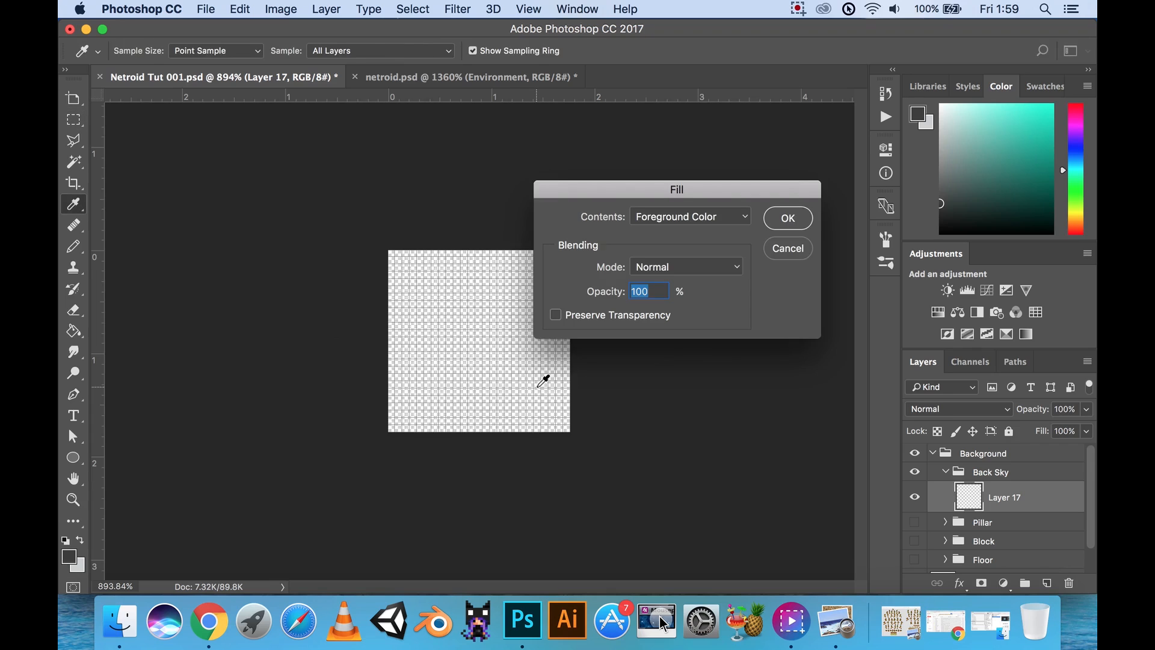
{"action": "key", "text": "Return"}
Show the Pillar group and move the Back Sky group below the Floor group in the layer order.
{"action": "scroll", "coordinate": [496, 343], "scroll_direction": "up", "scroll_amount": 5}
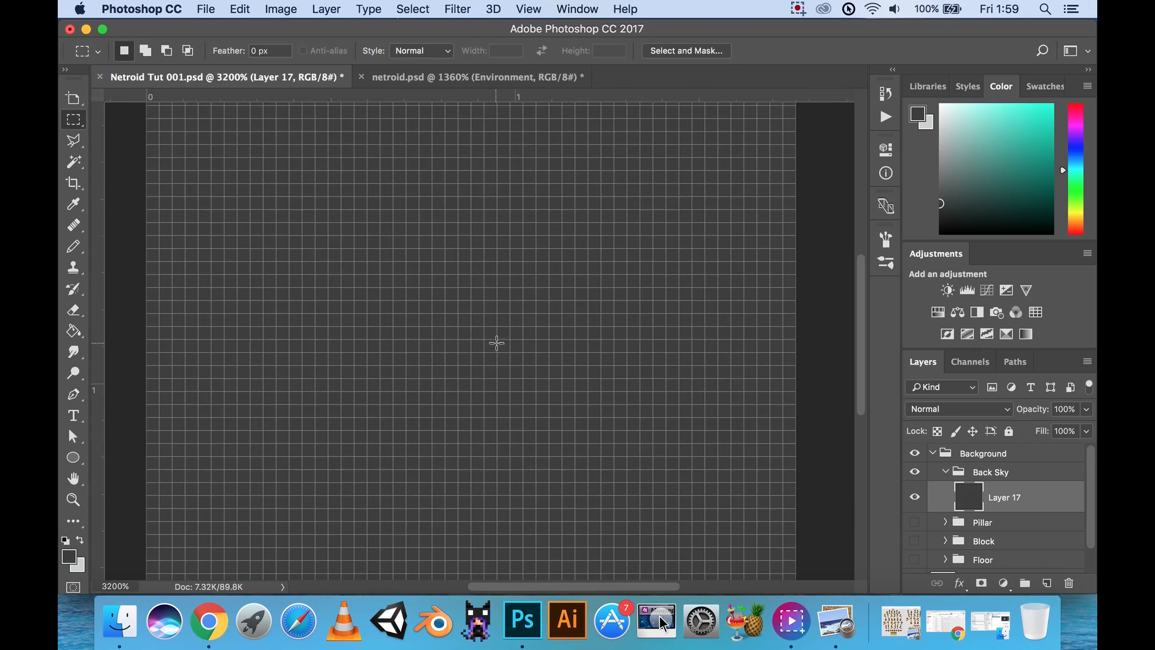
{"action": "scroll", "coordinate": [512, 328], "scroll_direction": "down", "scroll_amount": 3}
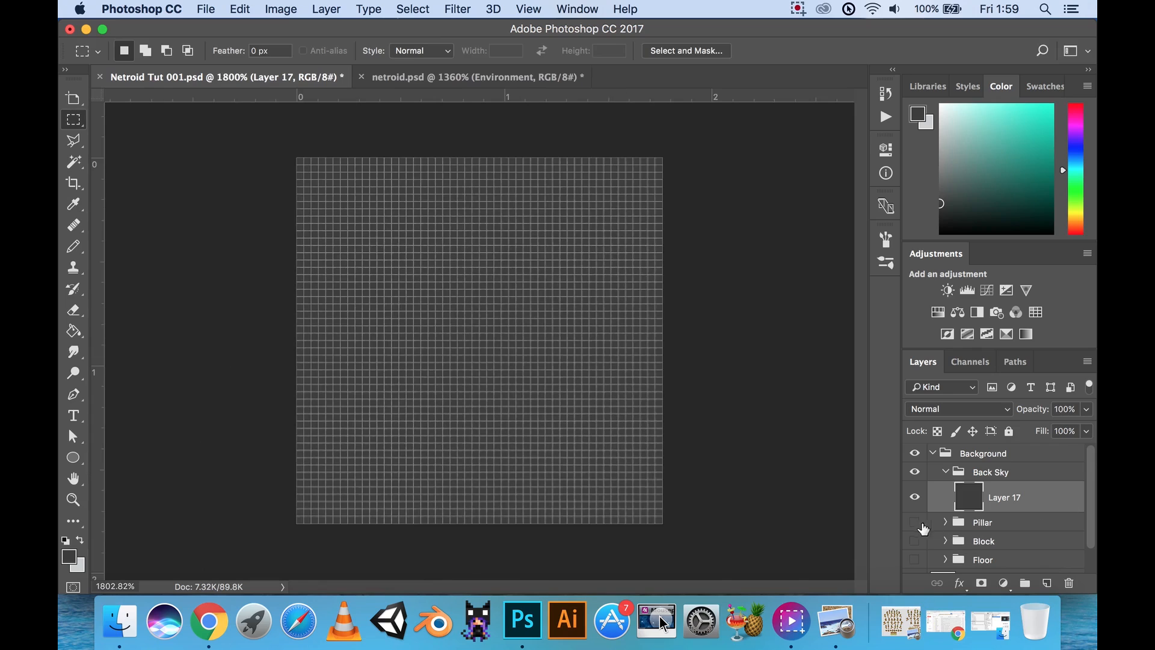
{"action": "left_click", "coordinate": [915, 522]}
{"action": "left_click", "coordinate": [1026, 476]}
{"action": "scroll", "coordinate": [1026, 472], "scroll_direction": "down", "scroll_amount": 1}
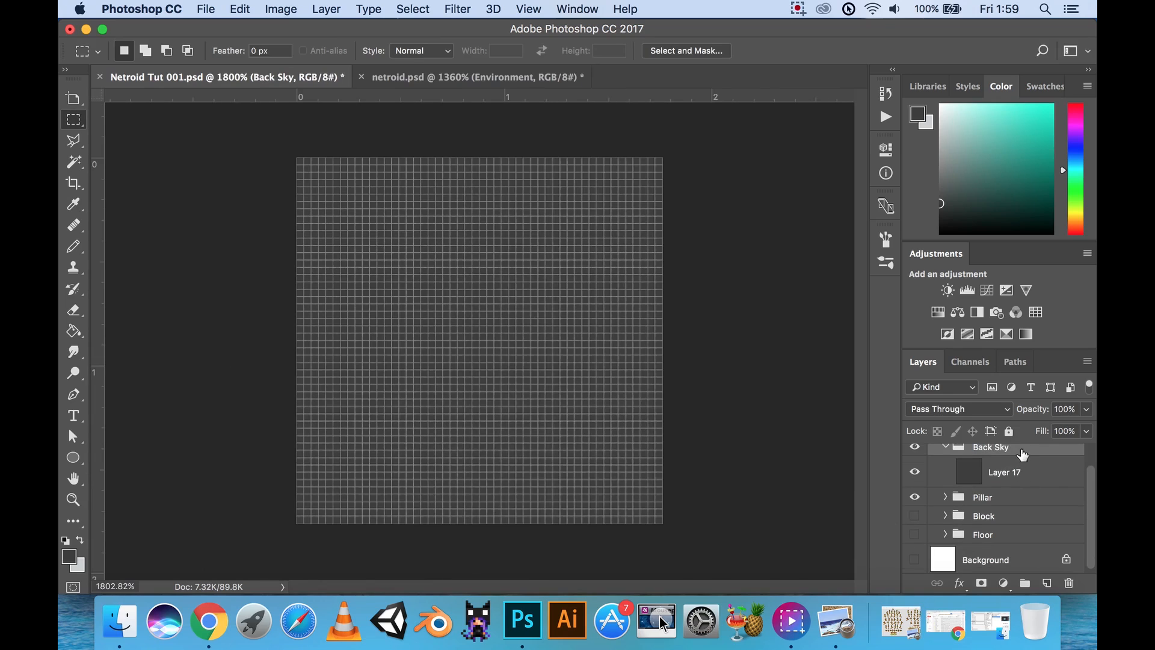
{"action": "left_click_drag", "start_coordinate": [1023, 456], "coordinate": [1000, 541]}
{"action": "scroll", "coordinate": [1000, 541], "scroll_direction": "up", "scroll_amount": 1}
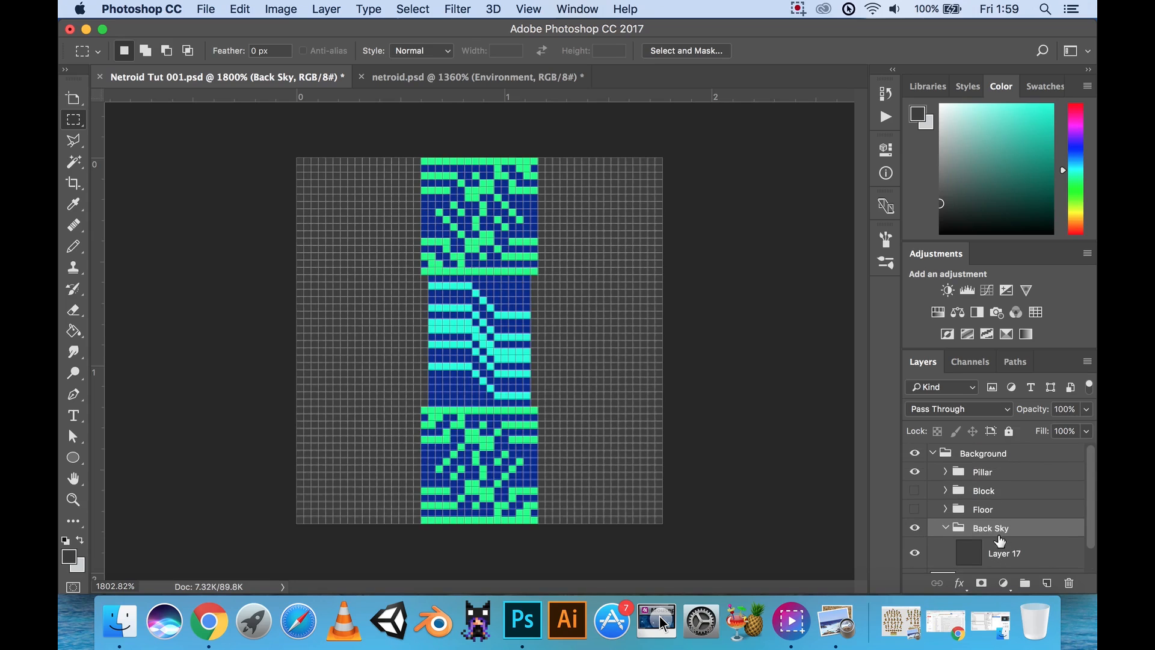
Turn off the display of the document grid over the artwork, keeping the Pixel Grid on.
{"action": "scroll", "coordinate": [632, 390], "scroll_direction": "down", "scroll_amount": 3}
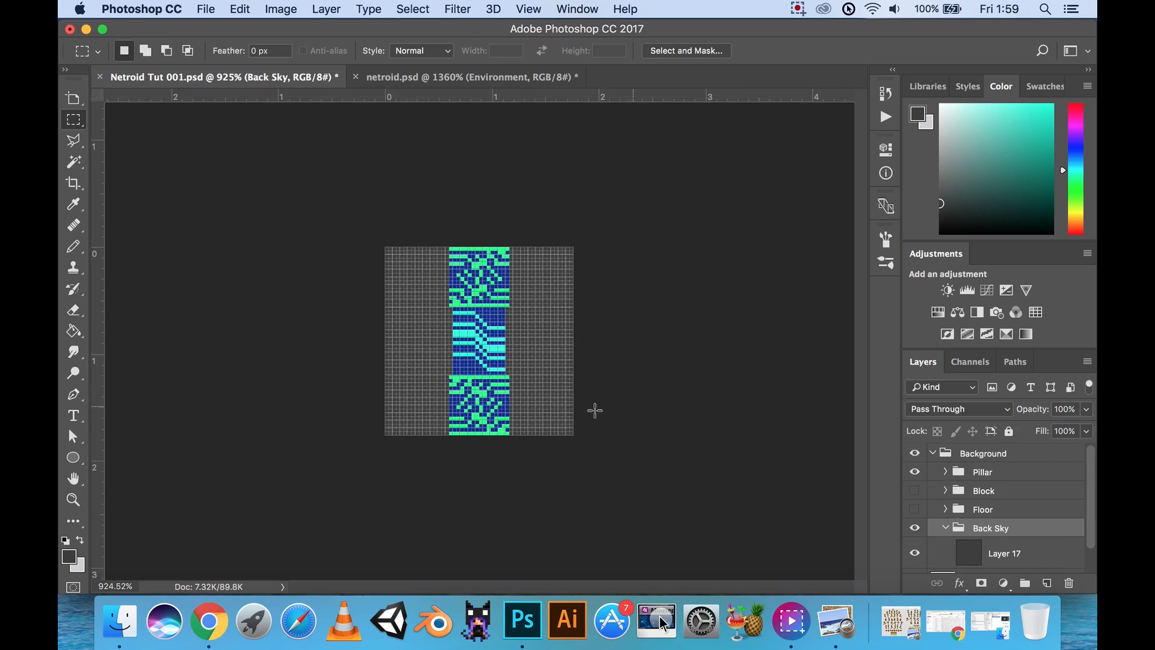
{"action": "scroll", "coordinate": [562, 381], "scroll_direction": "up", "scroll_amount": 3}
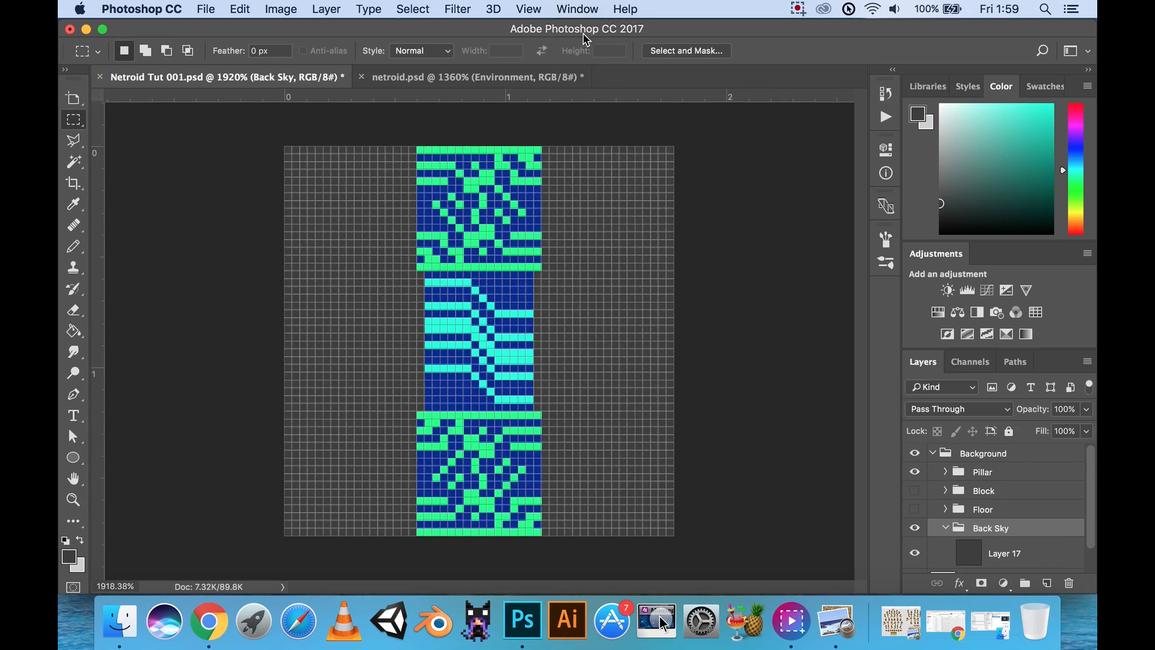
{"action": "left_click", "coordinate": [579, 10]}
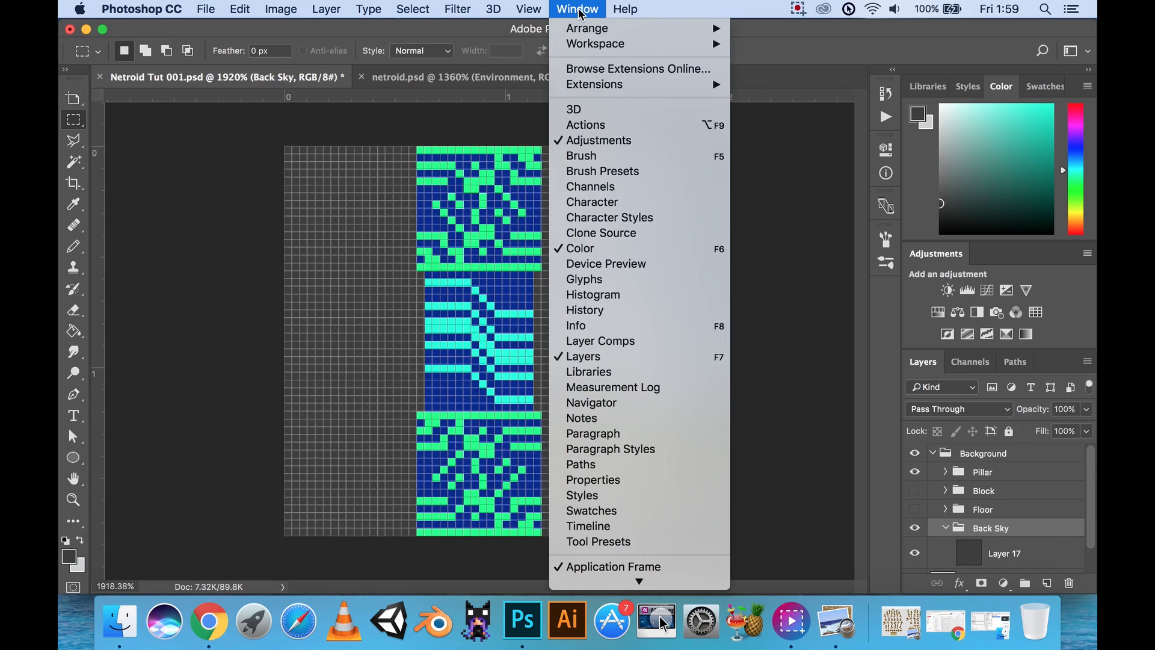
{"action": "mouse_move", "coordinate": [535, 9]}
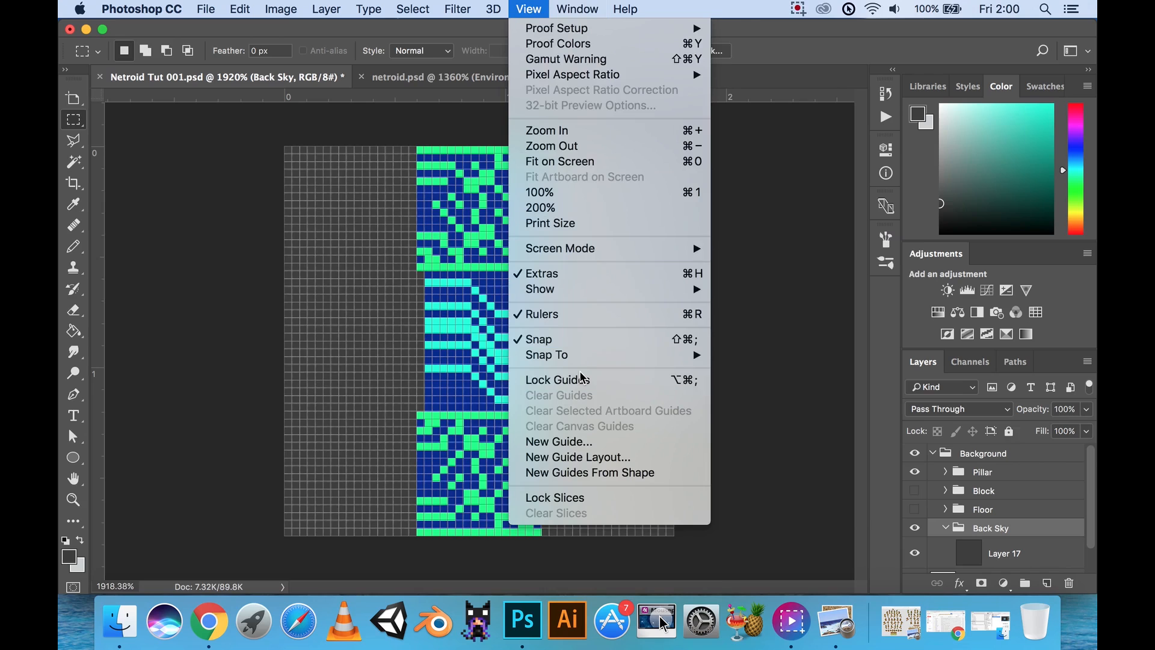
{"action": "mouse_move", "coordinate": [574, 301]}
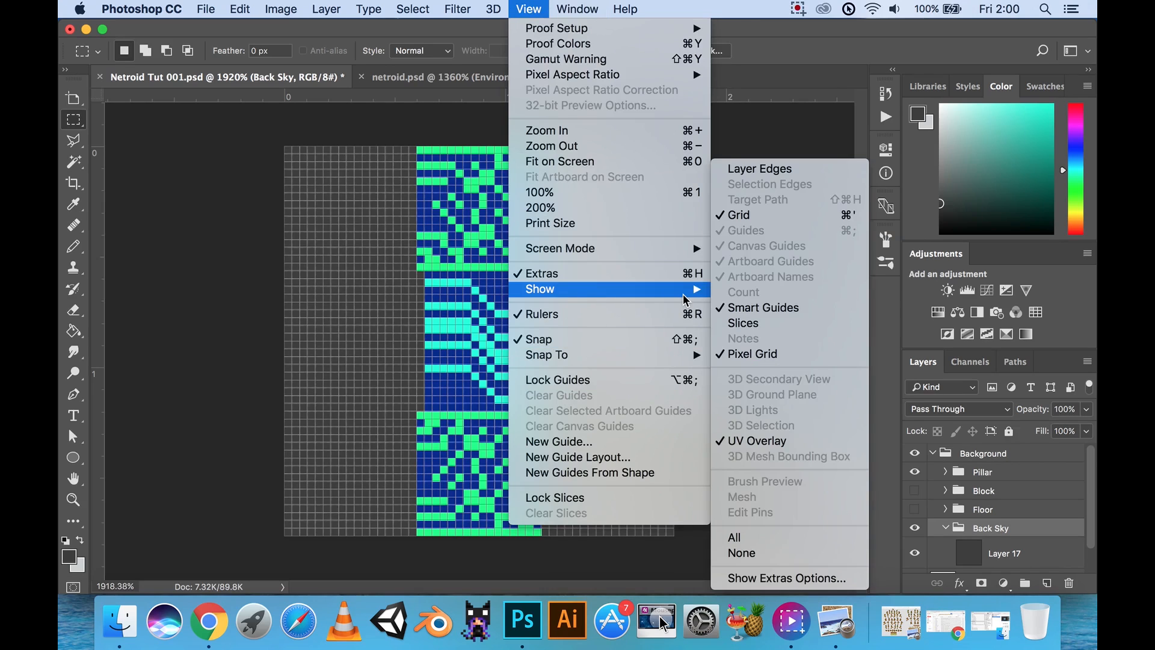
{"action": "left_click", "coordinate": [742, 216]}
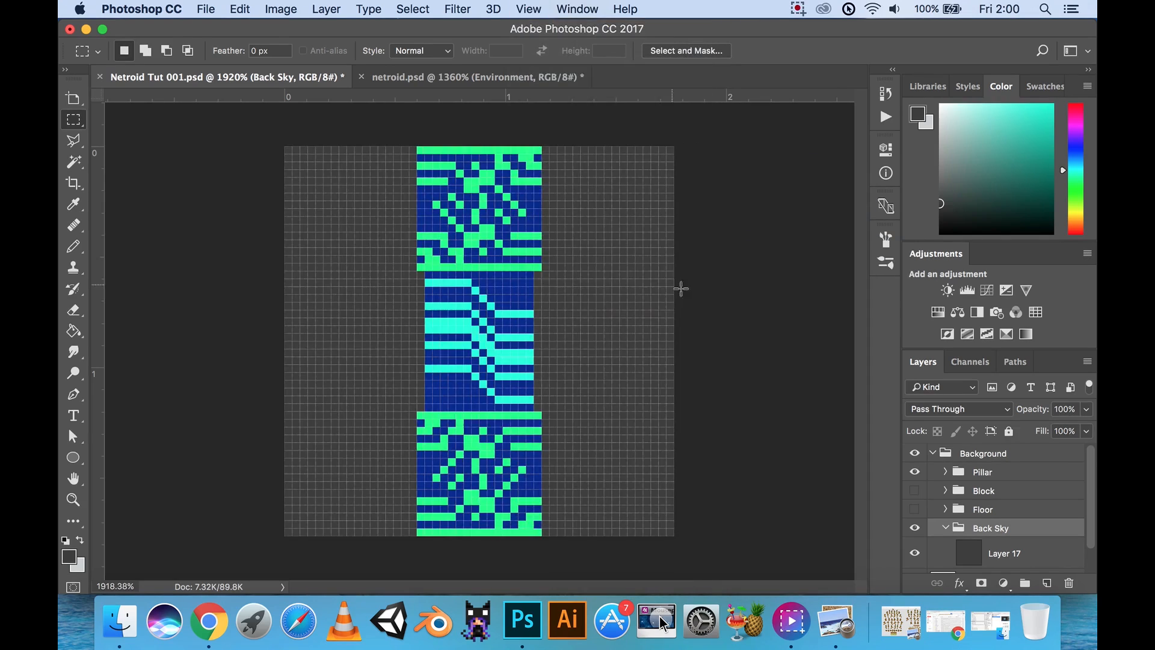
Examine the pillar against the dark grey backdrop at several magnifications, with and without the pixel grid.
{"action": "scroll", "coordinate": [619, 319], "scroll_direction": "up", "scroll_amount": 5}
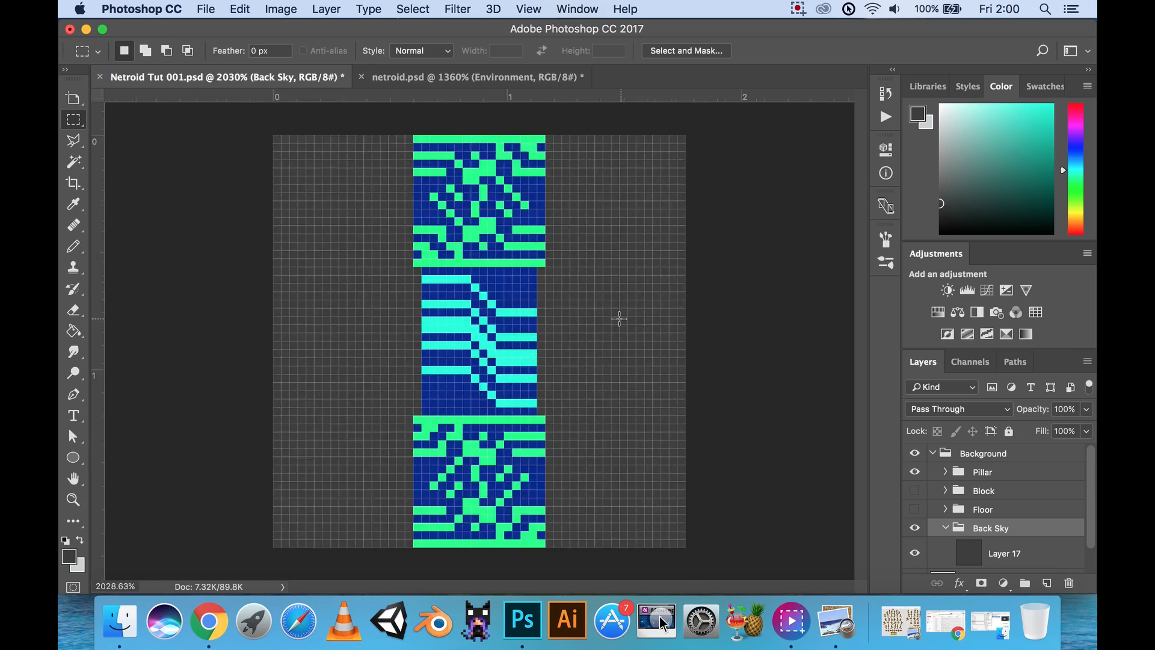
{"action": "scroll", "coordinate": [618, 320], "scroll_direction": "down", "scroll_amount": 3}
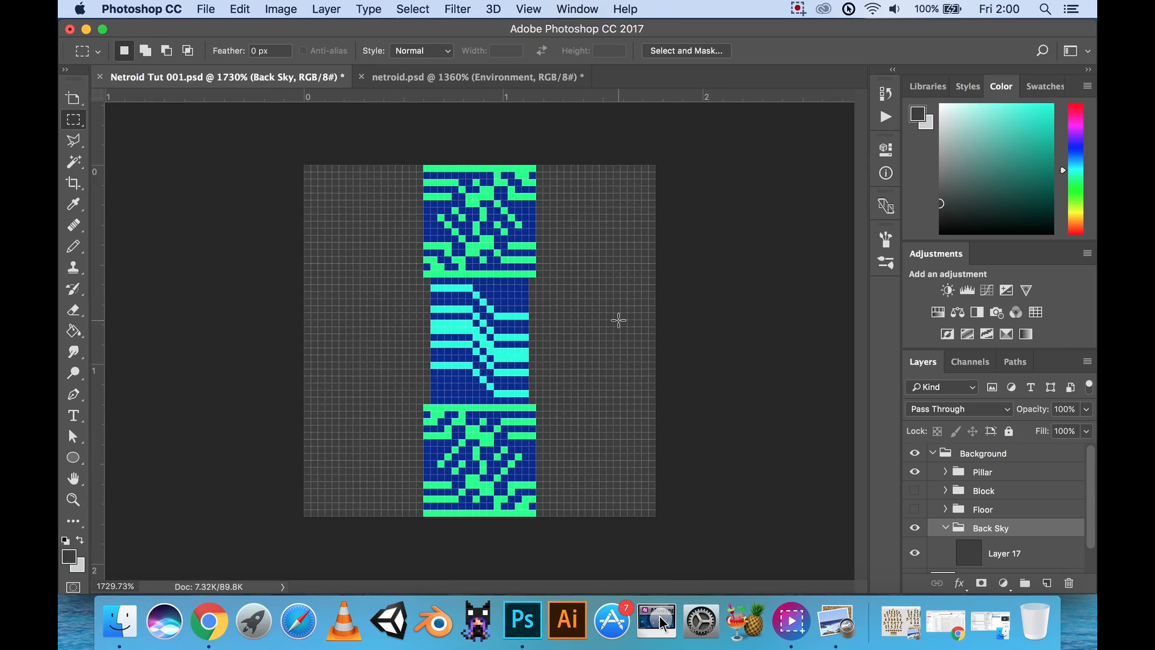
{"action": "scroll", "coordinate": [578, 313], "scroll_direction": "up", "scroll_amount": 2}
{"action": "scroll", "coordinate": [574, 314], "scroll_direction": "down", "scroll_amount": 5}
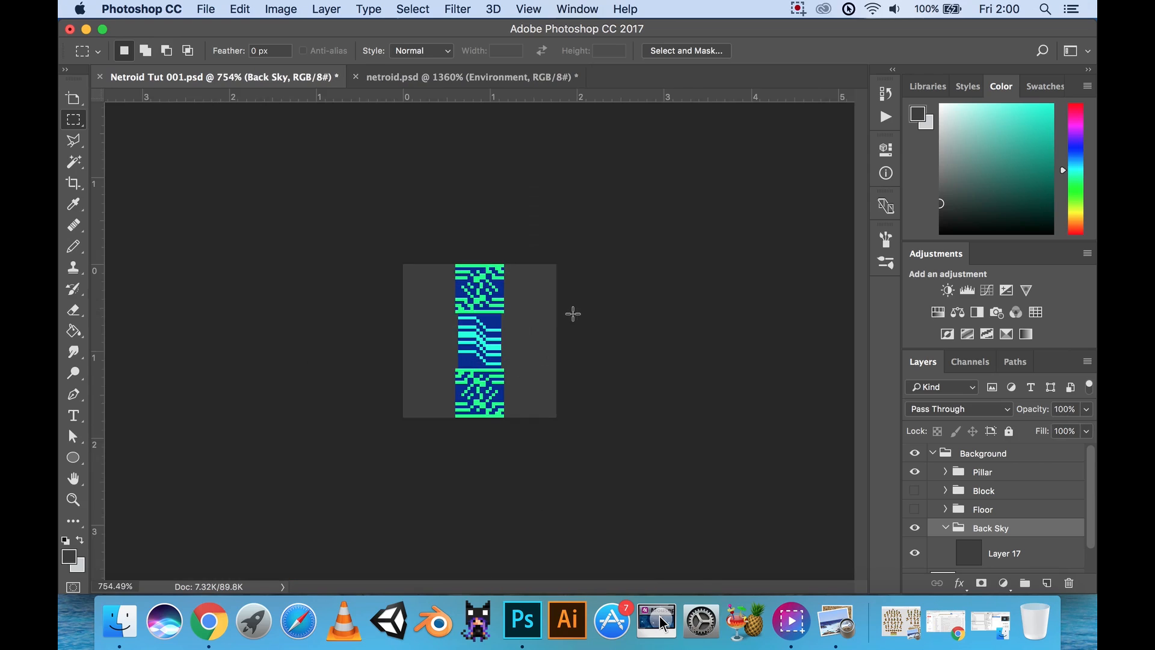
{"action": "scroll", "coordinate": [513, 319], "scroll_direction": "up", "scroll_amount": 2}
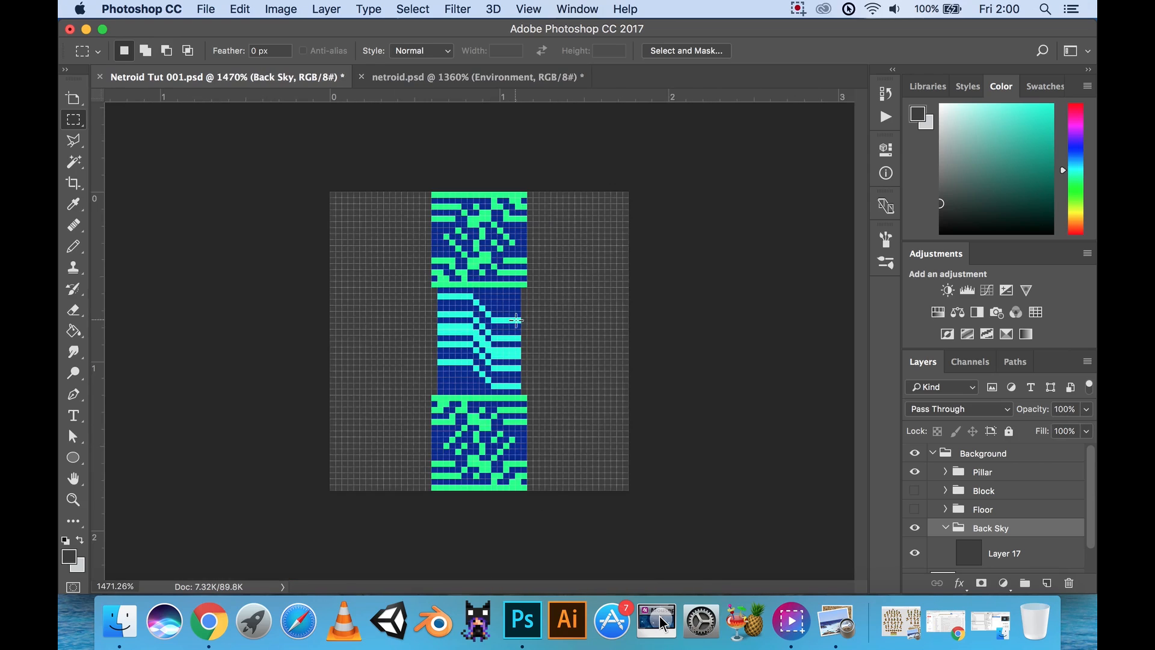
{"action": "scroll", "coordinate": [546, 323], "scroll_direction": "down", "scroll_amount": 2}
{"action": "scroll", "coordinate": [541, 322], "scroll_direction": "down", "scroll_amount": 2}
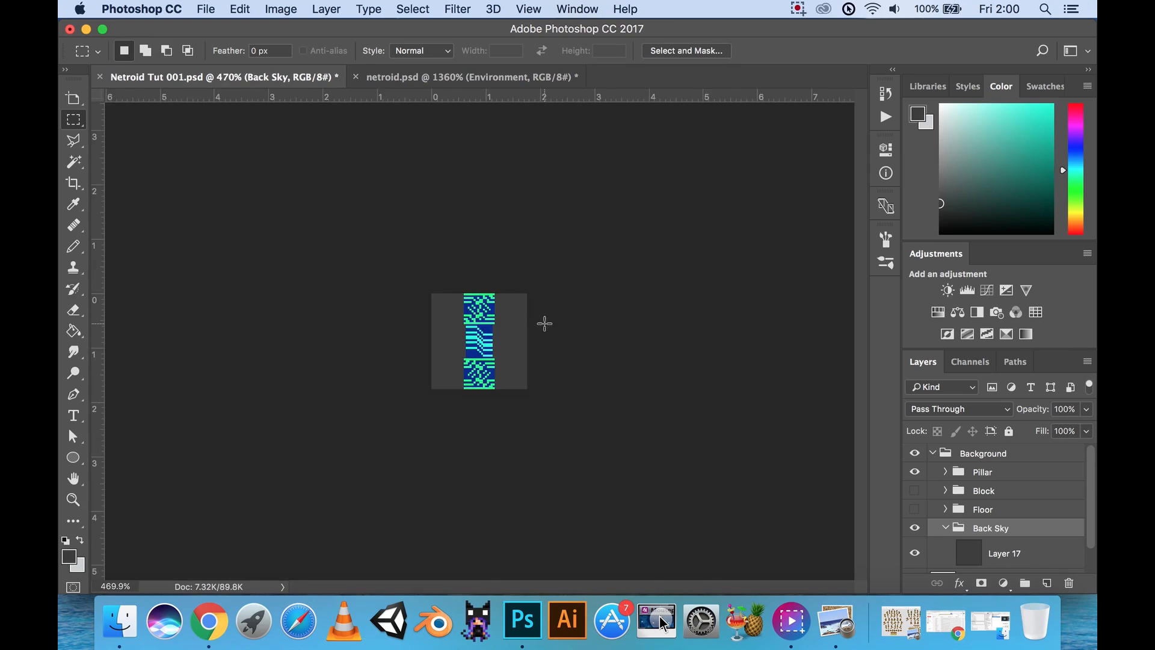
{"action": "scroll", "coordinate": [531, 325], "scroll_direction": "up", "scroll_amount": 2}
{"action": "scroll", "coordinate": [531, 325], "scroll_direction": "down", "scroll_amount": 2}
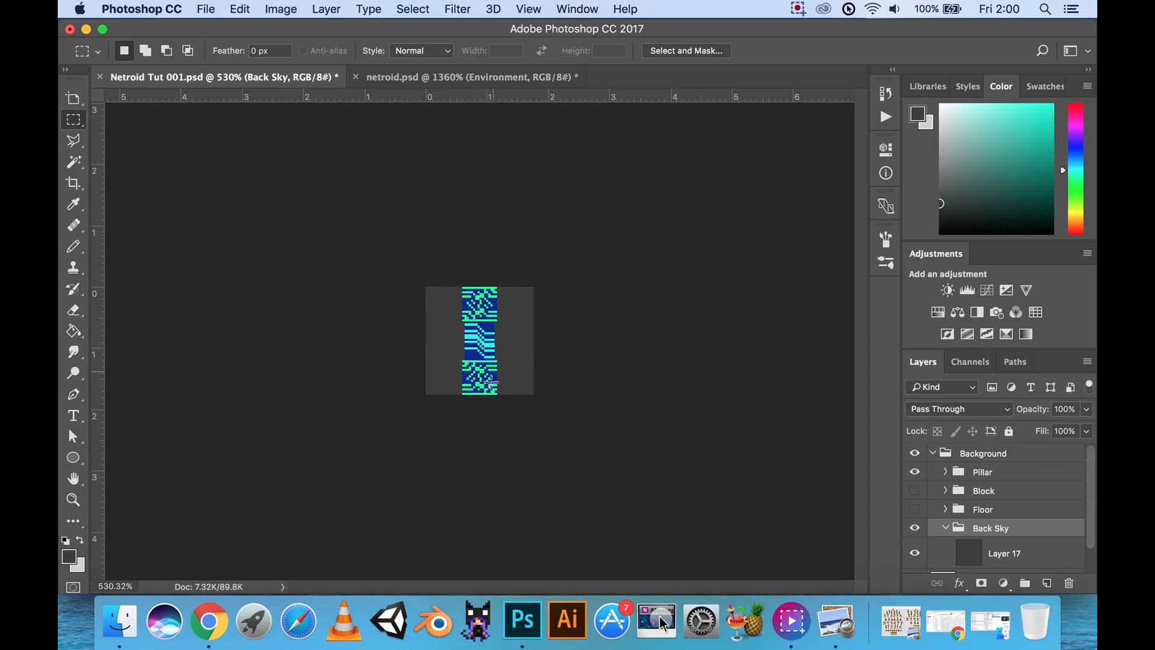
Show the Floor and Block groups with the Pillar and inspect the whole scene against the Back Sky backdrop.
{"action": "left_click", "coordinate": [914, 510]}
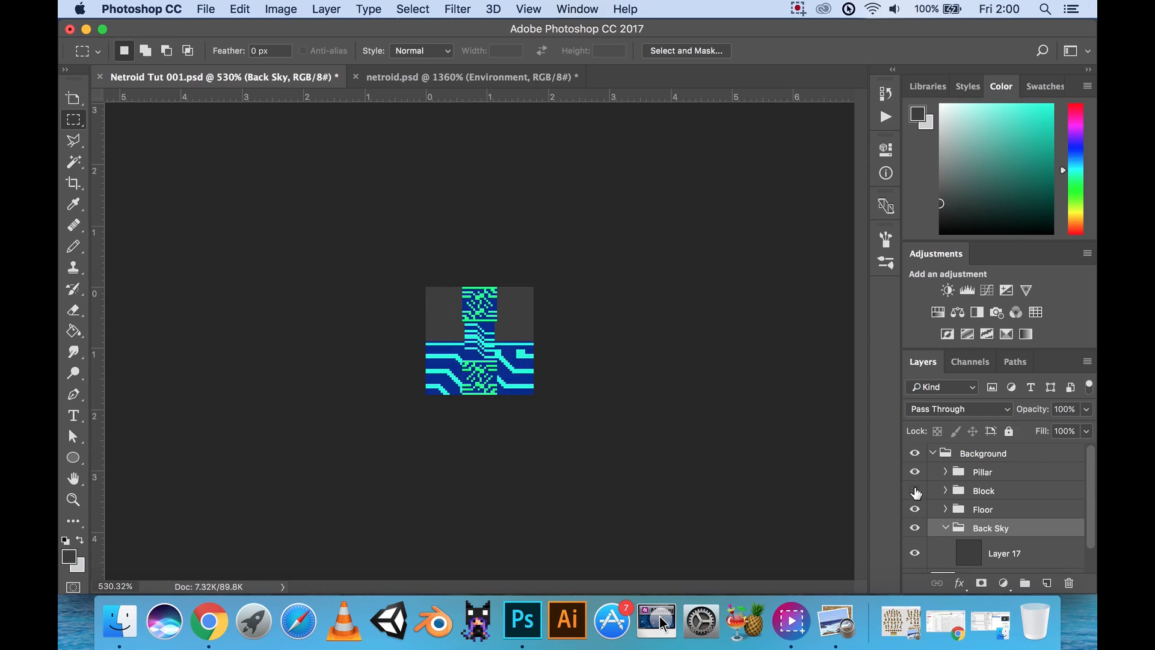
{"action": "left_click", "coordinate": [915, 491]}
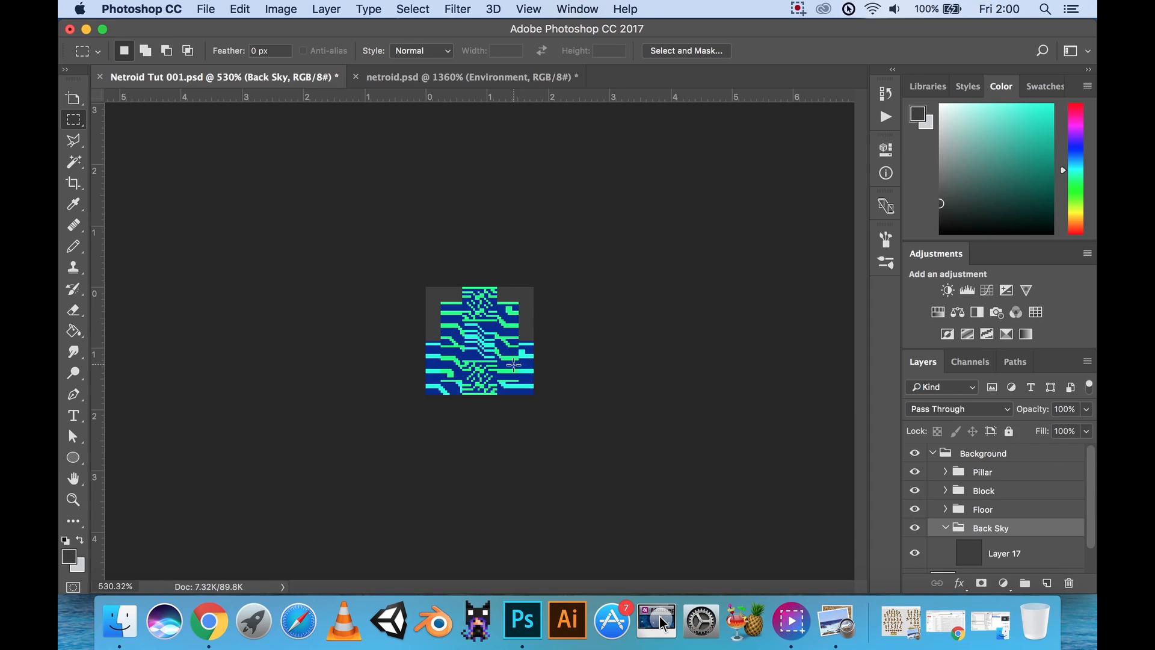
{"action": "scroll", "coordinate": [478, 364], "scroll_direction": "up", "scroll_amount": 6}
{"action": "scroll", "coordinate": [481, 367], "scroll_direction": "down", "scroll_amount": 3}
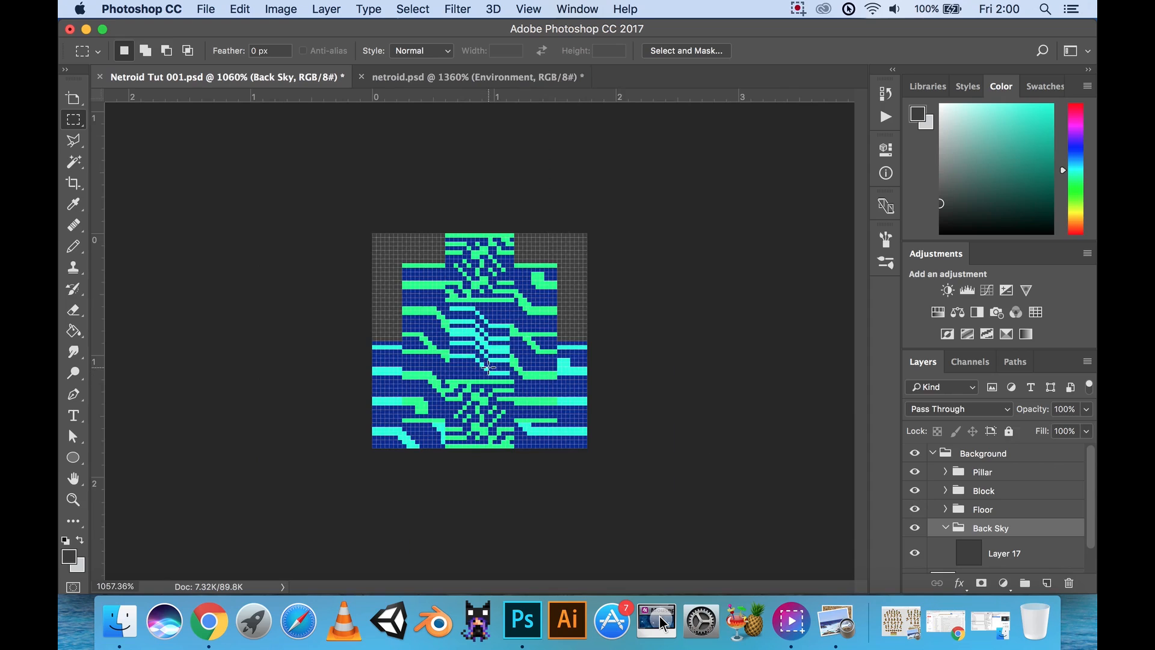
{"action": "scroll", "coordinate": [489, 366], "scroll_direction": "down", "scroll_amount": 1}
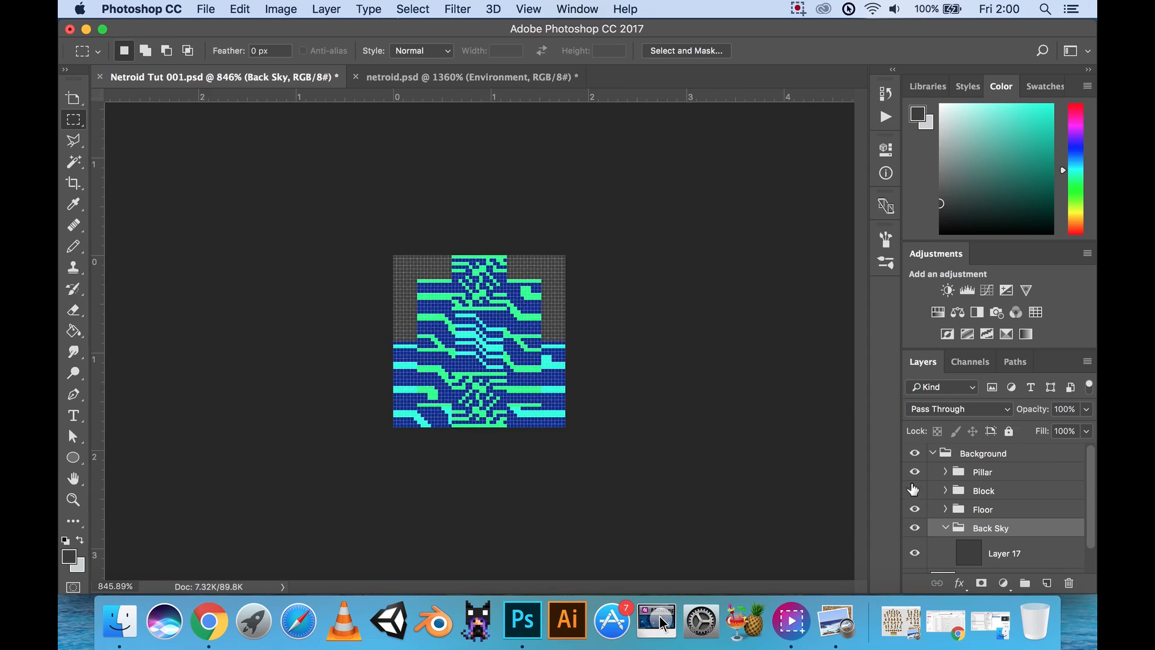
Hide the Pillar and Block groups so that only the Floor group shows over the Back Sky backdrop.
{"action": "left_click_drag", "start_coordinate": [914, 477], "coordinate": [917, 512]}
{"action": "left_click", "coordinate": [915, 511]}
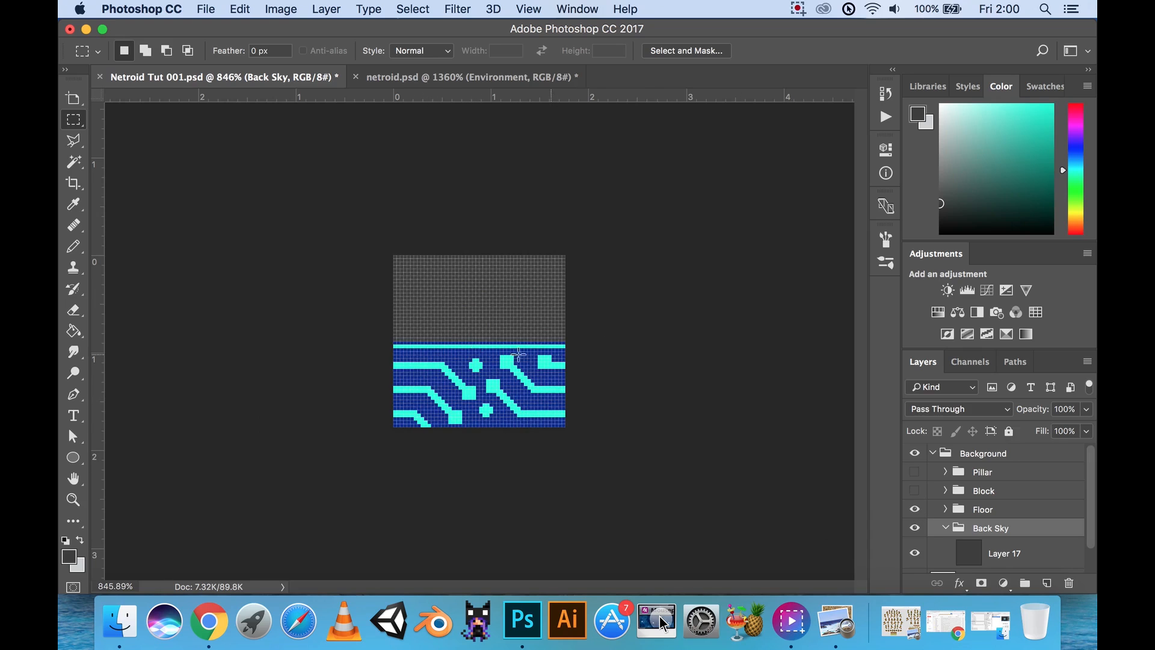
{"action": "scroll", "coordinate": [527, 355], "scroll_direction": "down", "scroll_amount": 2}
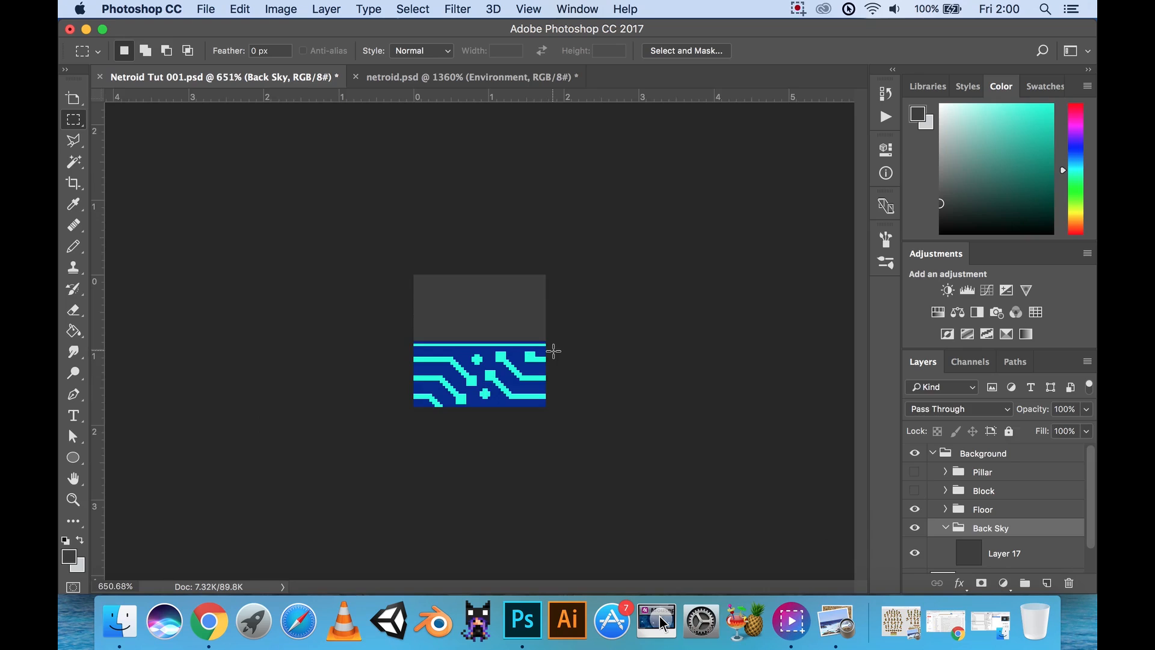